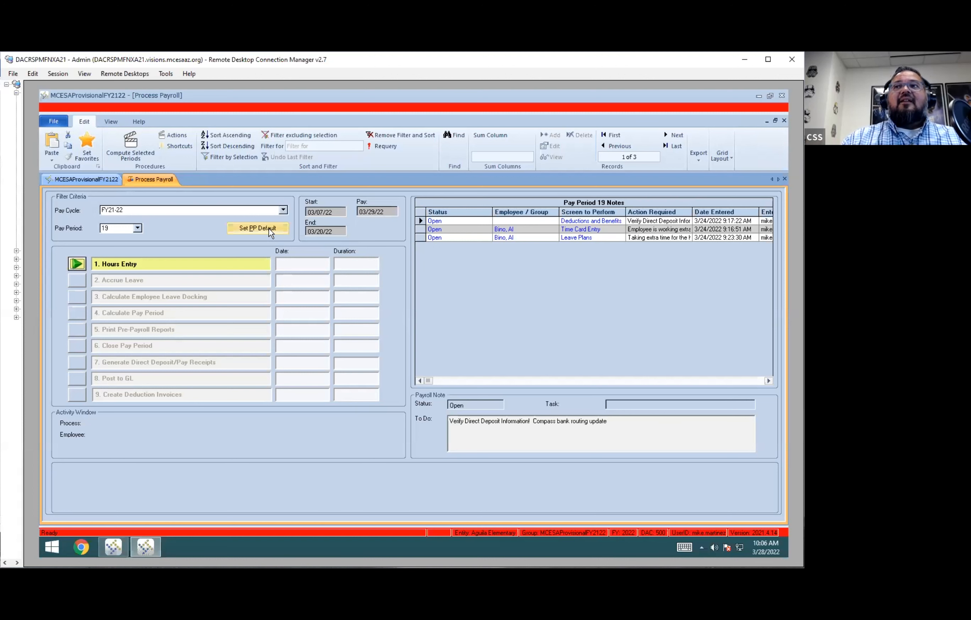
Set pay period 19 of the FY21-22 pay cycle as the default pay period.
left_click(275, 230)
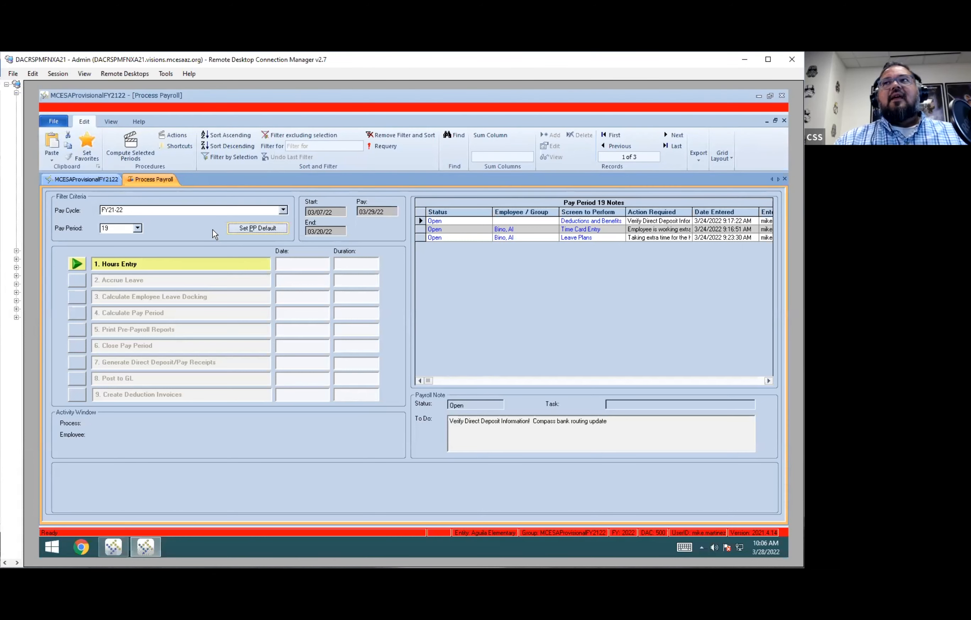
left_click(258, 230)
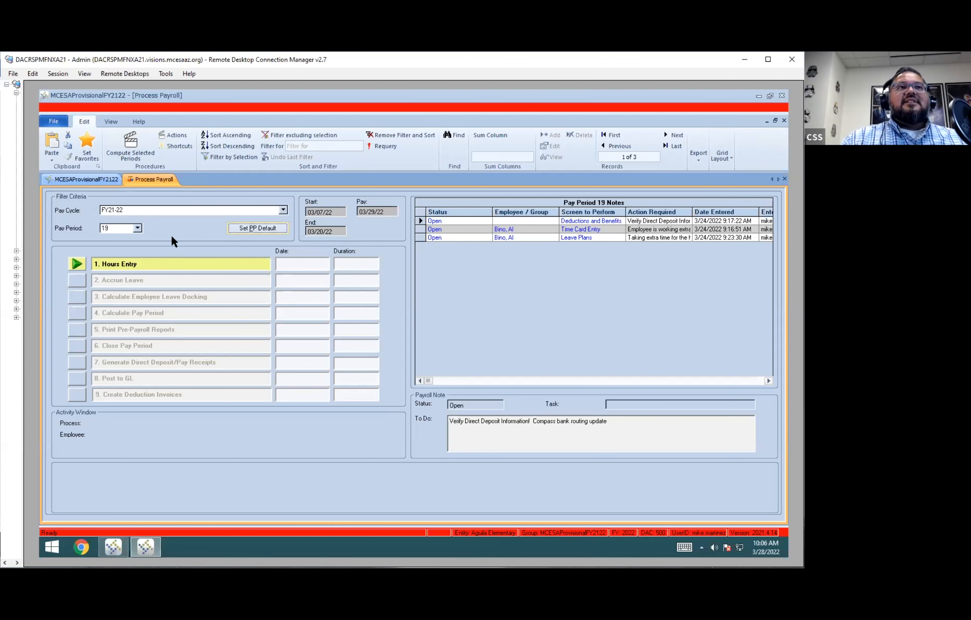
left_click(185, 137)
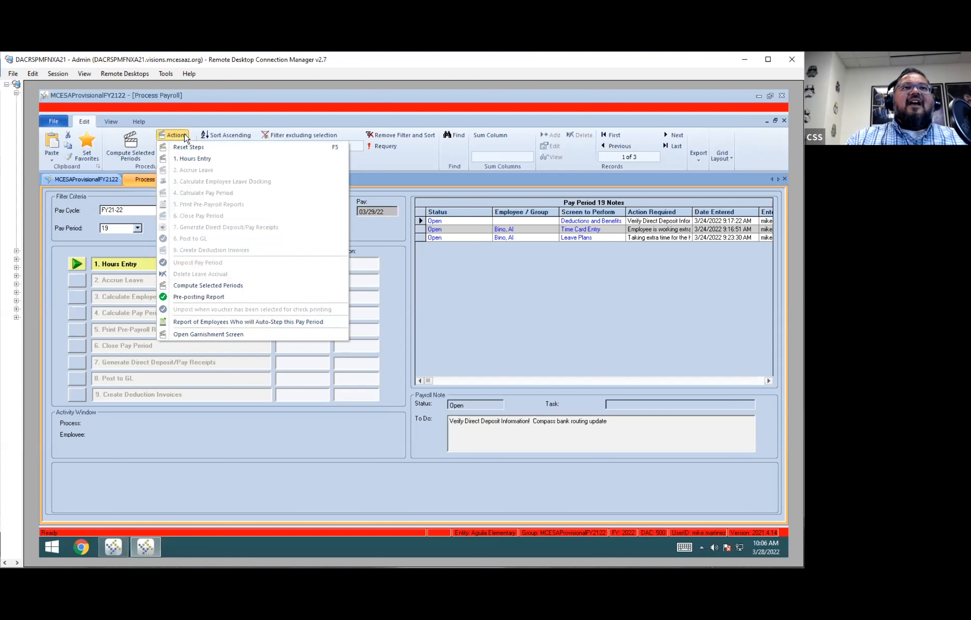
left_click(218, 432)
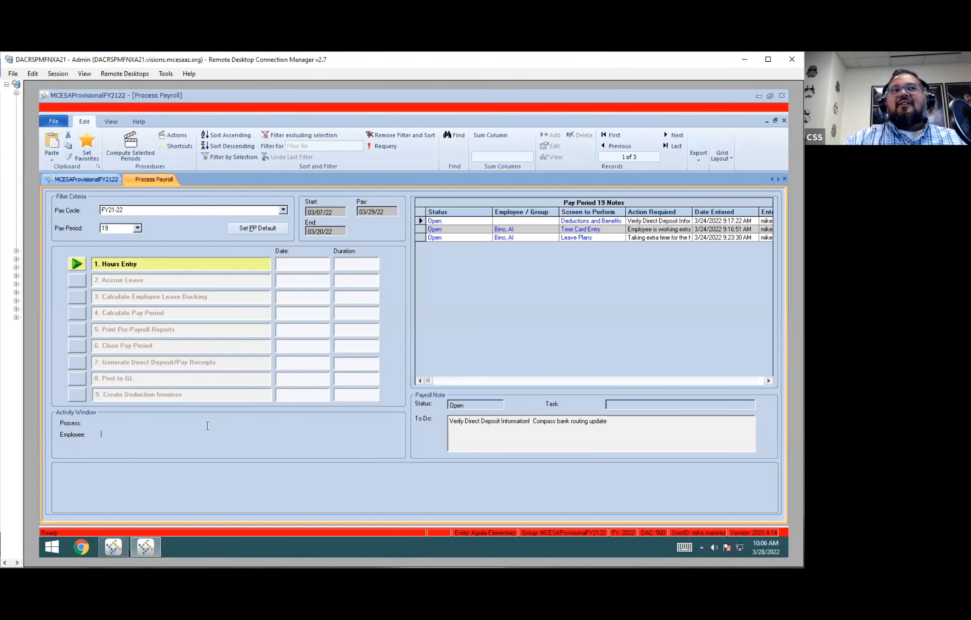
Run the Hours Entry step and load the Time Card - Actual records for FY21-22 pay period 19.
left_click(77, 266)
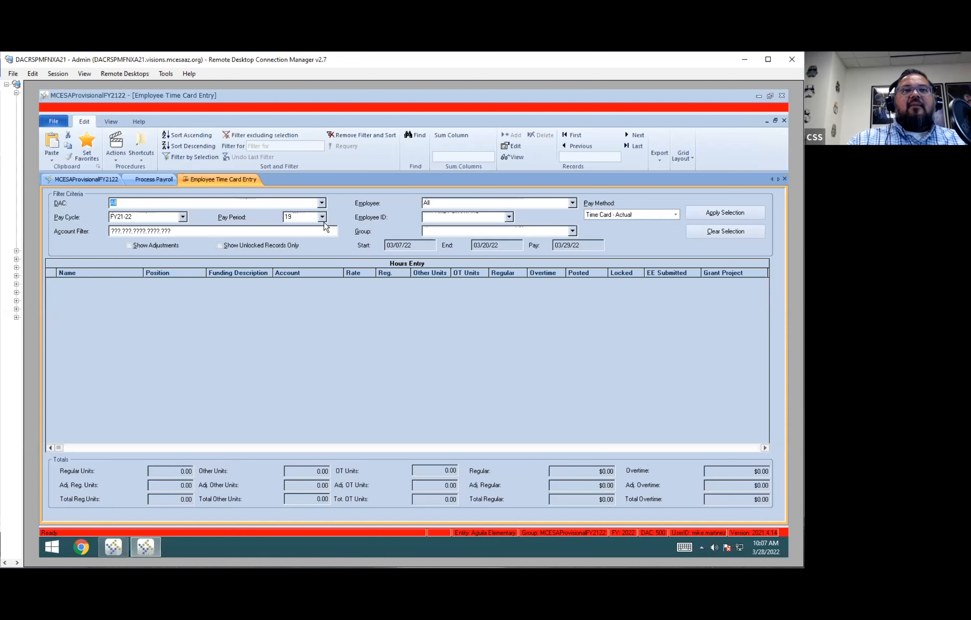
left_click(744, 218)
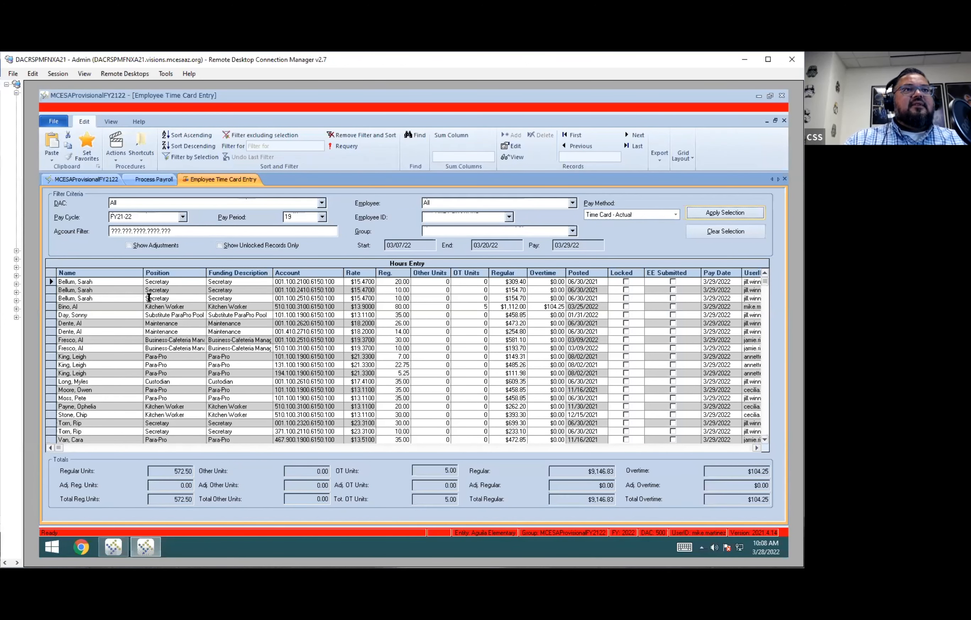
Set the OT units to 1 on the Secretary time entry for account 001.100.2510.6150.100 and save it.
double_click(180, 297)
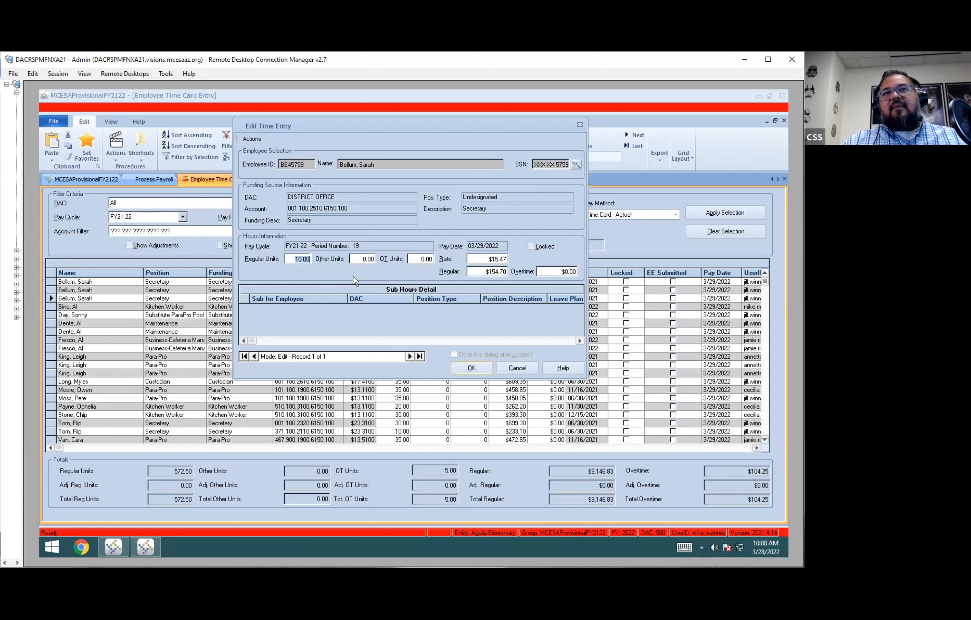
left_click(417, 258)
type("1")
key("Tab")
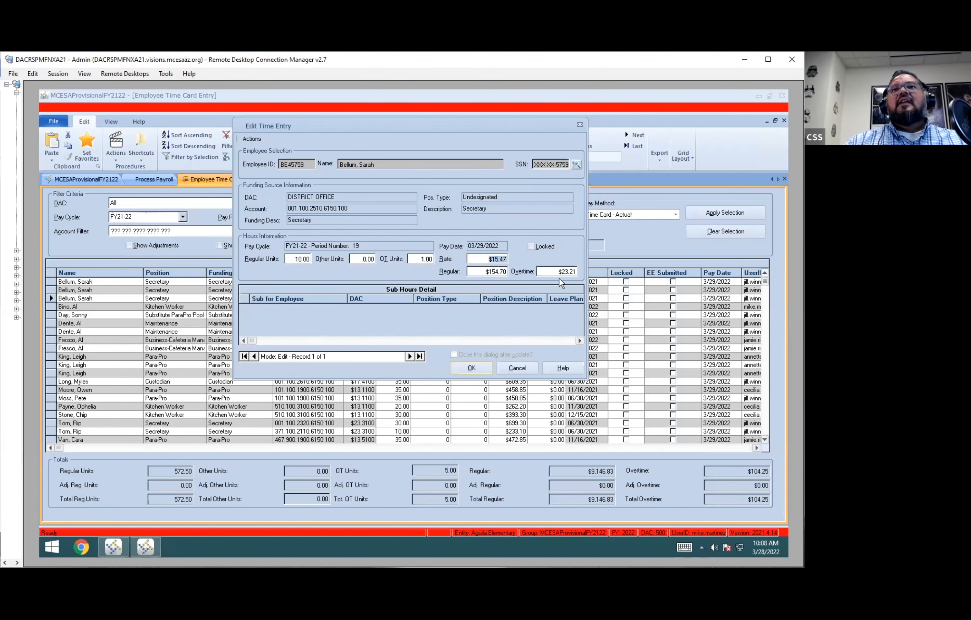
left_click(472, 365)
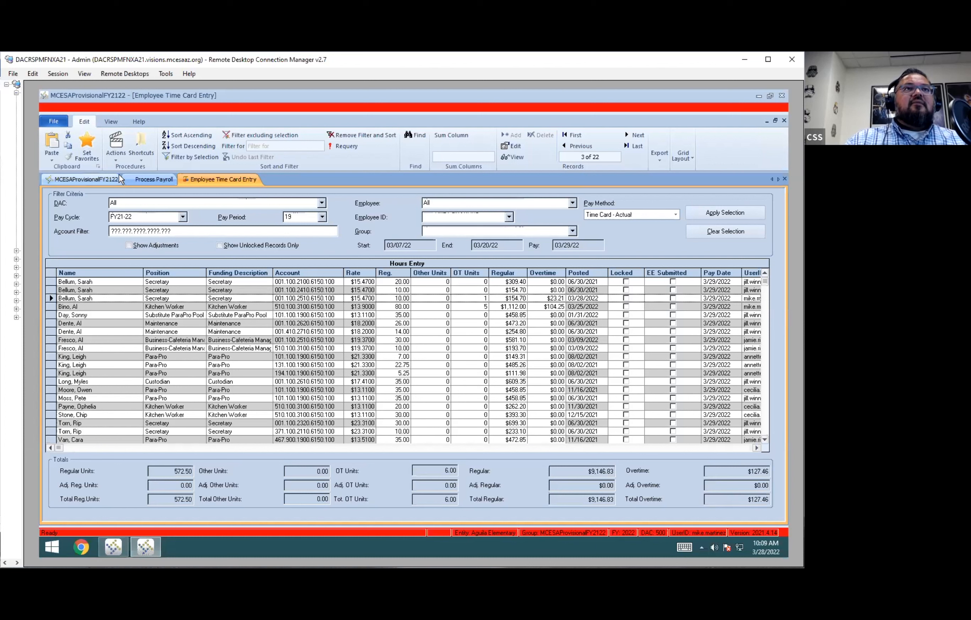
Lock all loaded time card records for the pay period.
left_click(113, 152)
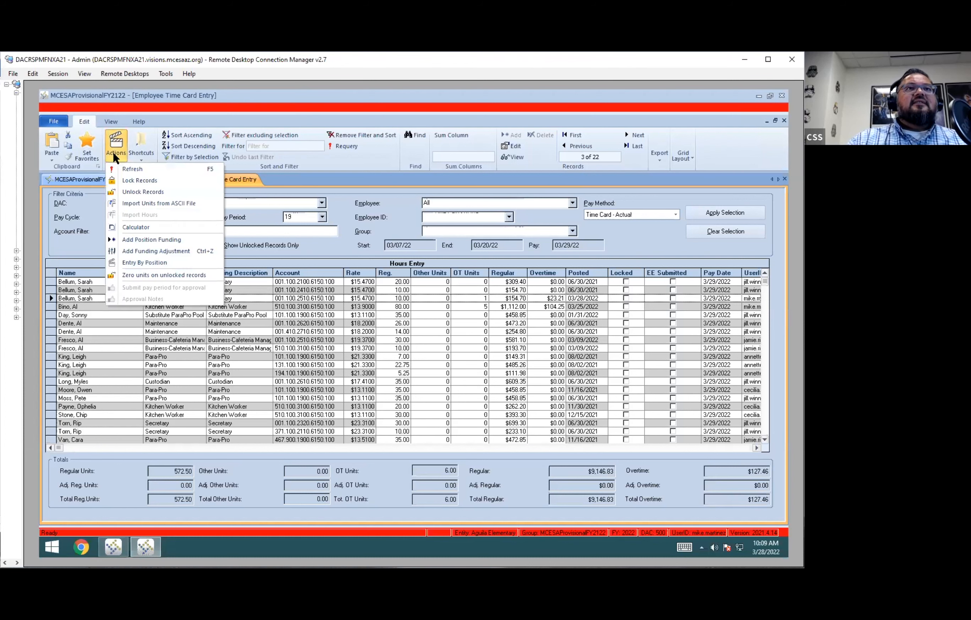
left_click(167, 182)
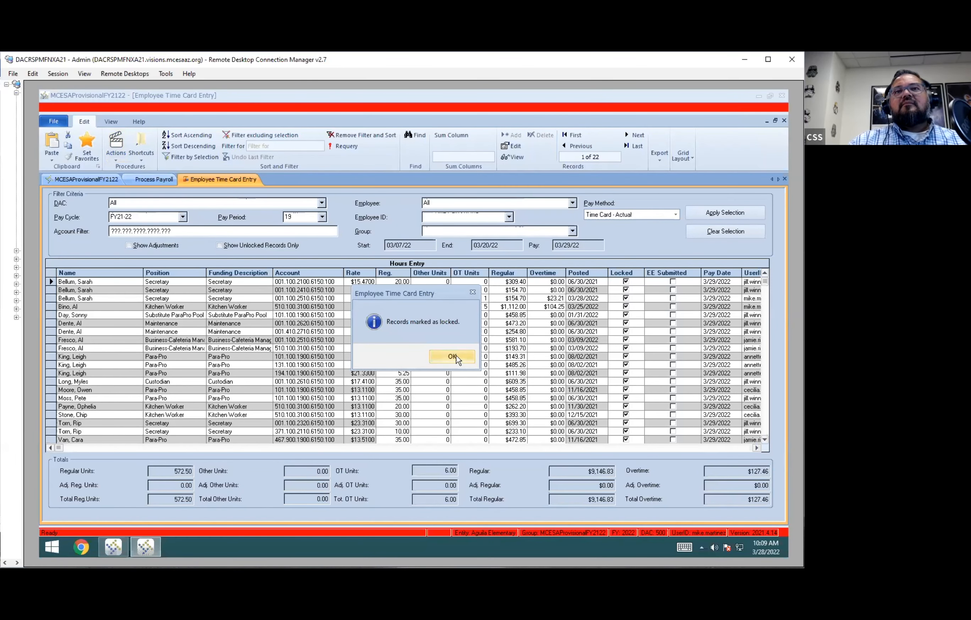
left_click(454, 354)
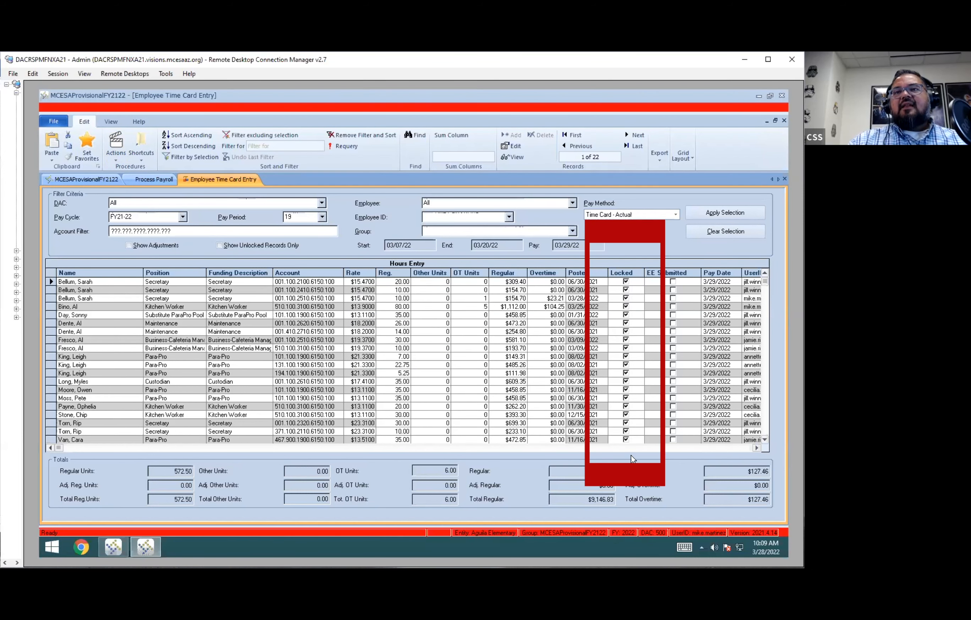
left_click(684, 374)
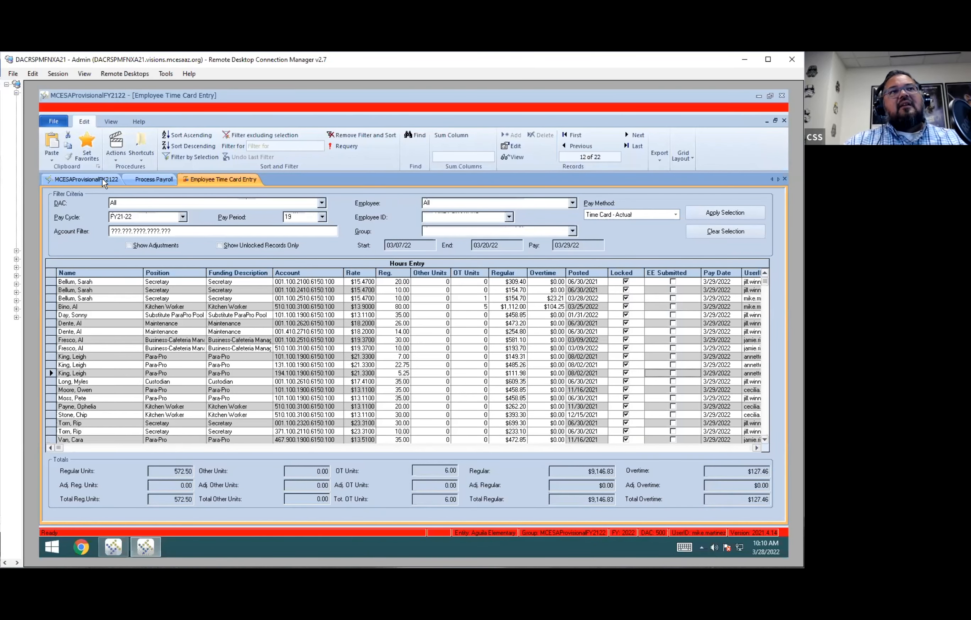
Unlock all the time card records.
left_click(120, 157)
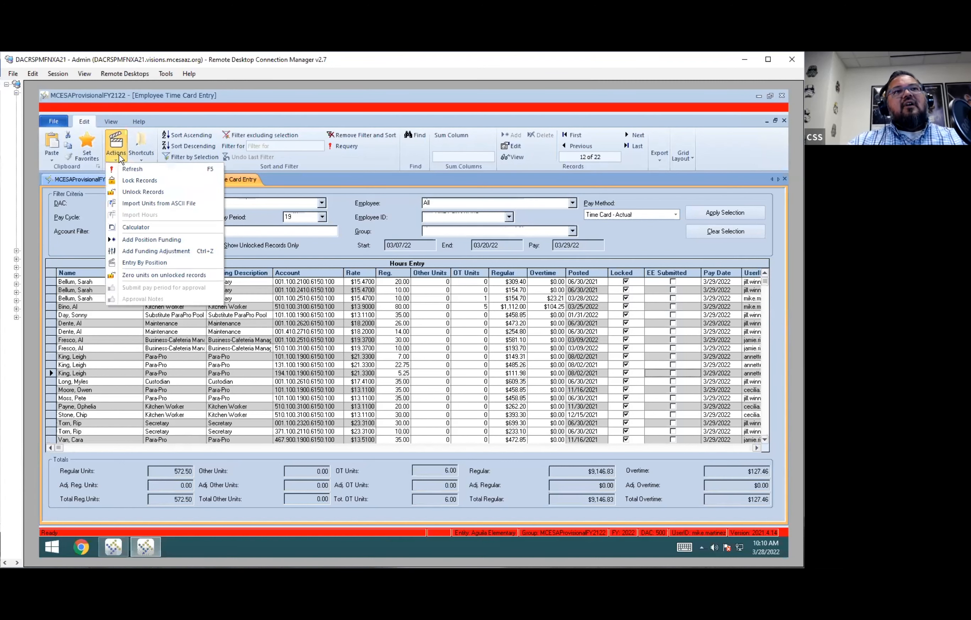
left_click(146, 192)
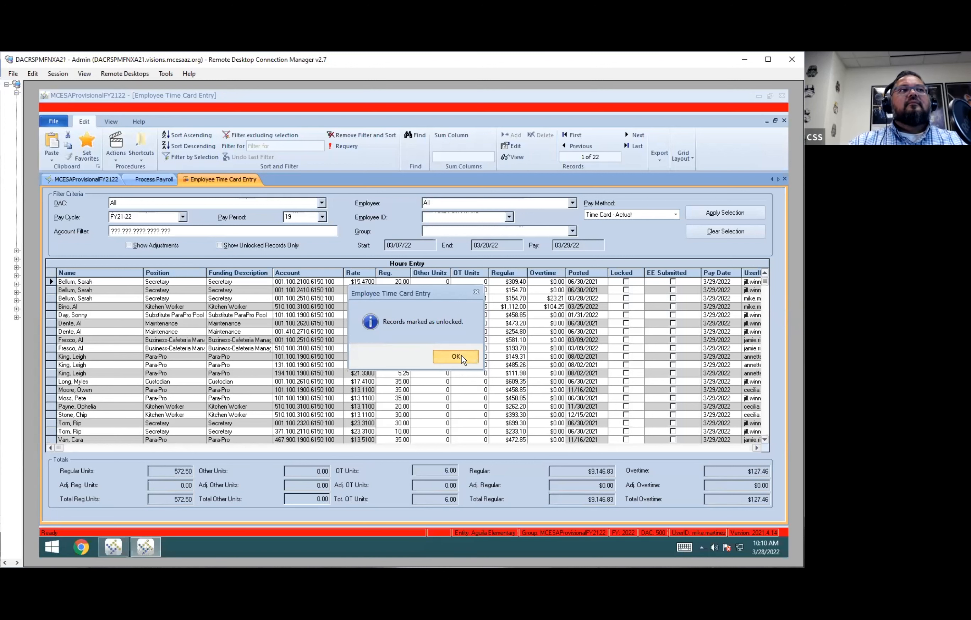
left_click(455, 357)
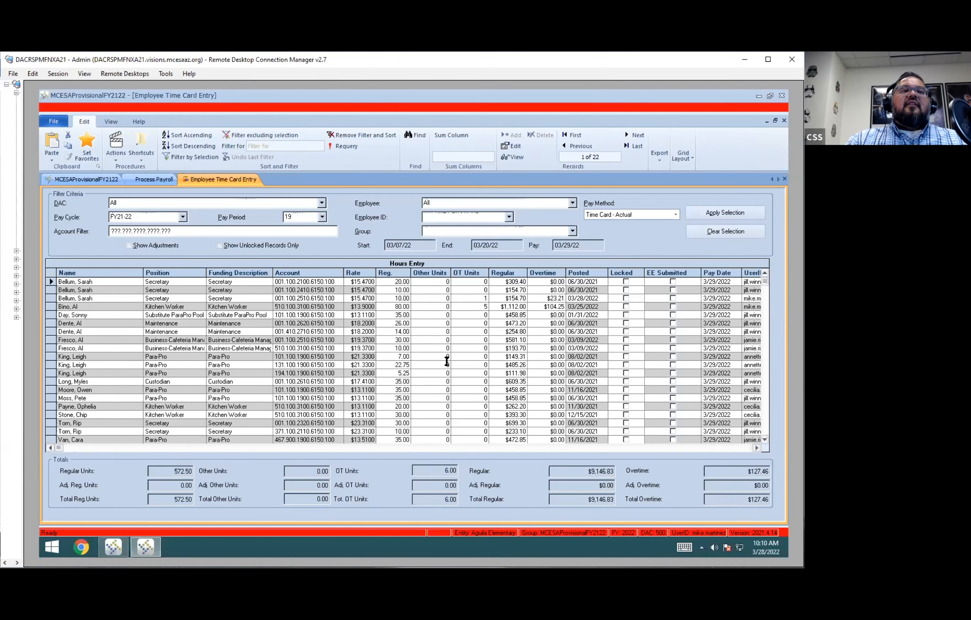
Lock the unlocked time card records again.
left_click(114, 156)
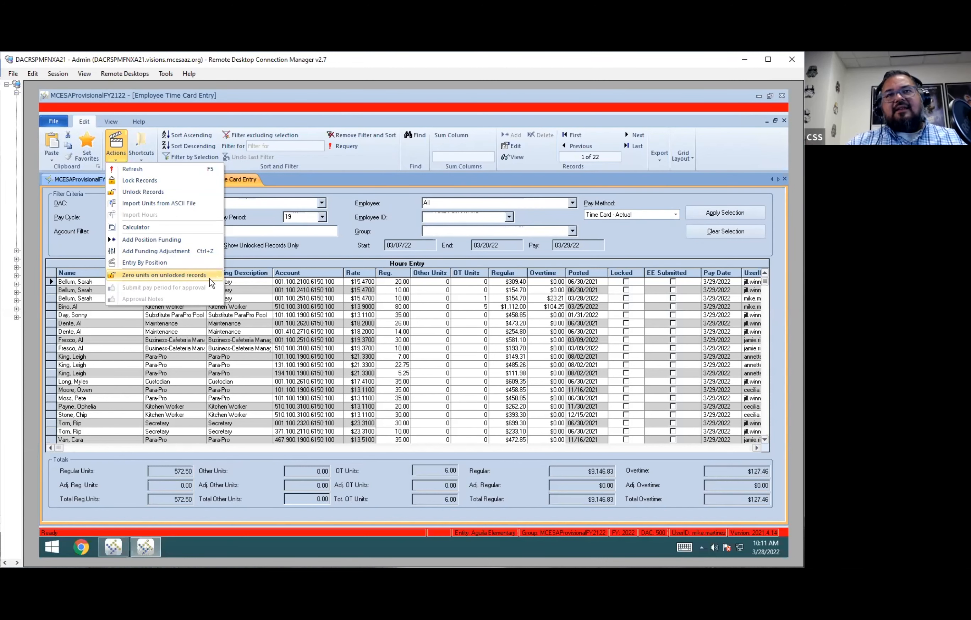
left_click(155, 182)
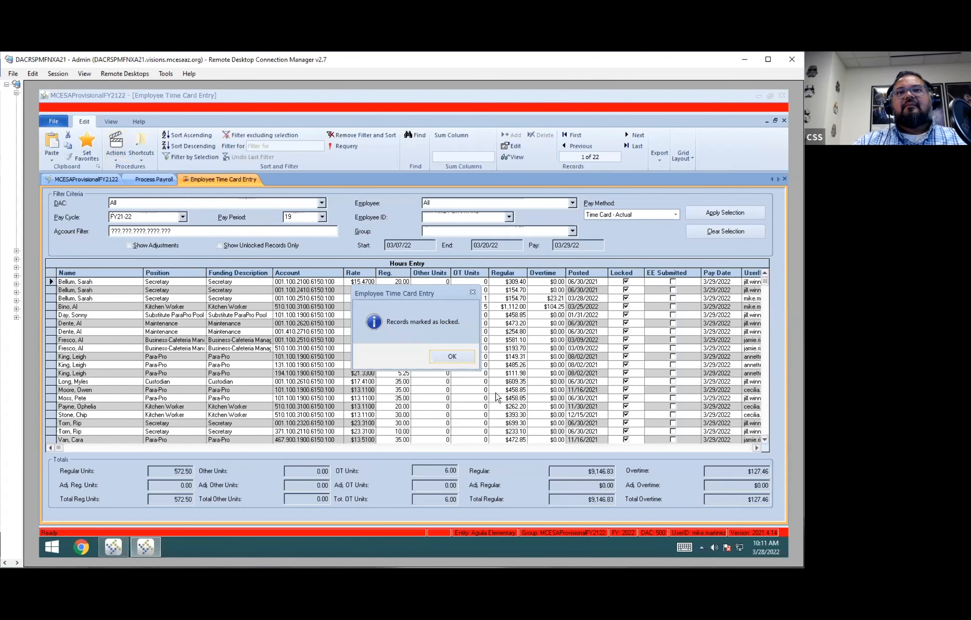
left_click(459, 354)
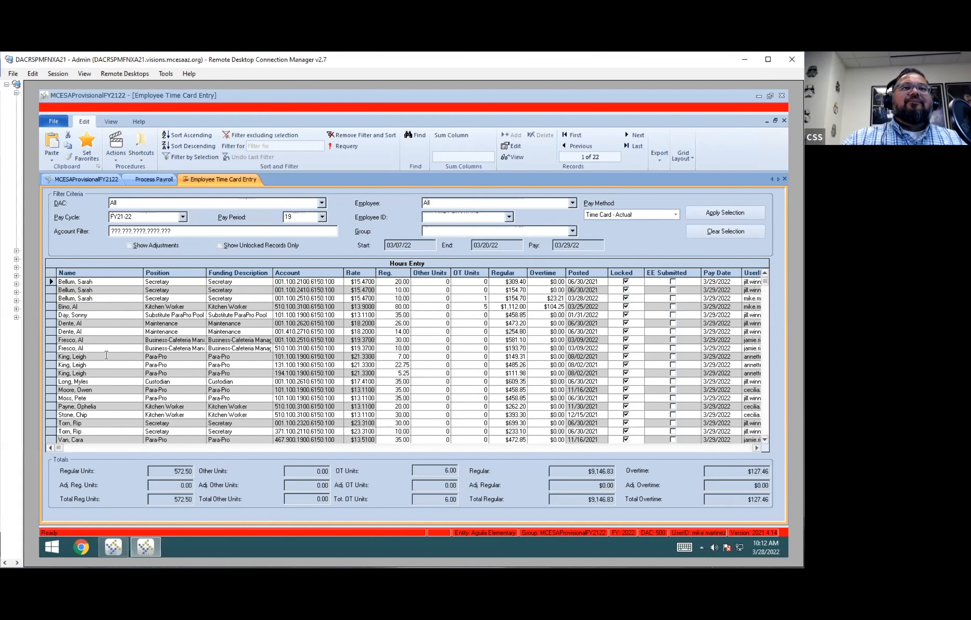
Open the Discretionary(hr) leave plan of the Kitchen Worker with 5 OT units through Specific Employee Leave Plans.
left_click(51, 307)
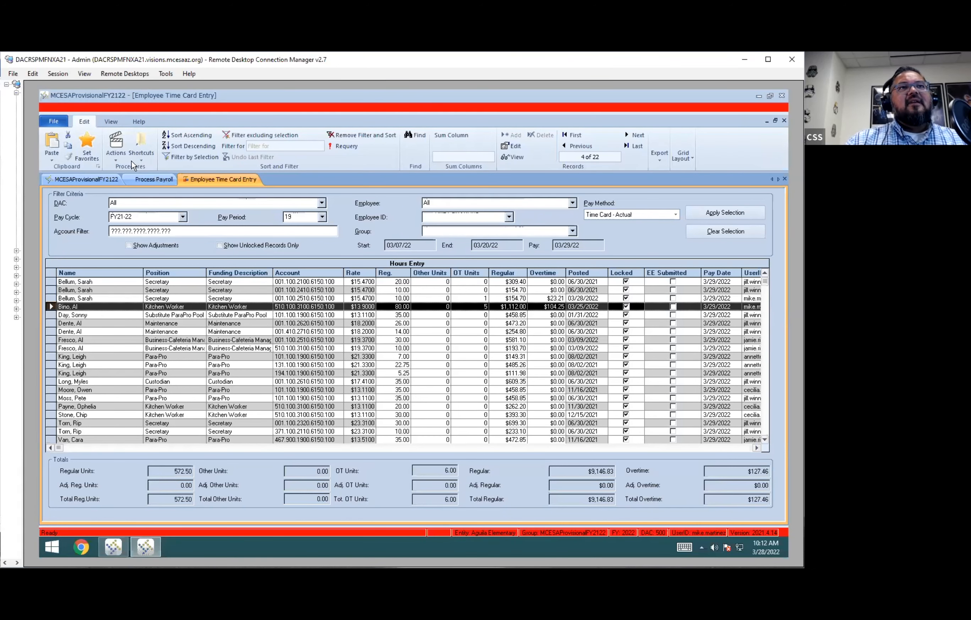
left_click(154, 159)
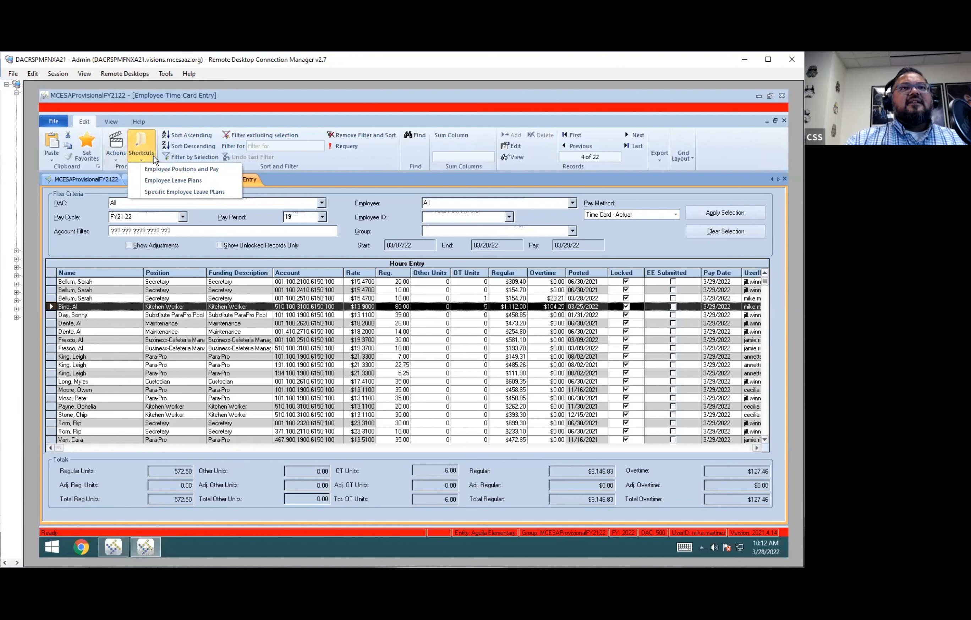
left_click(219, 195)
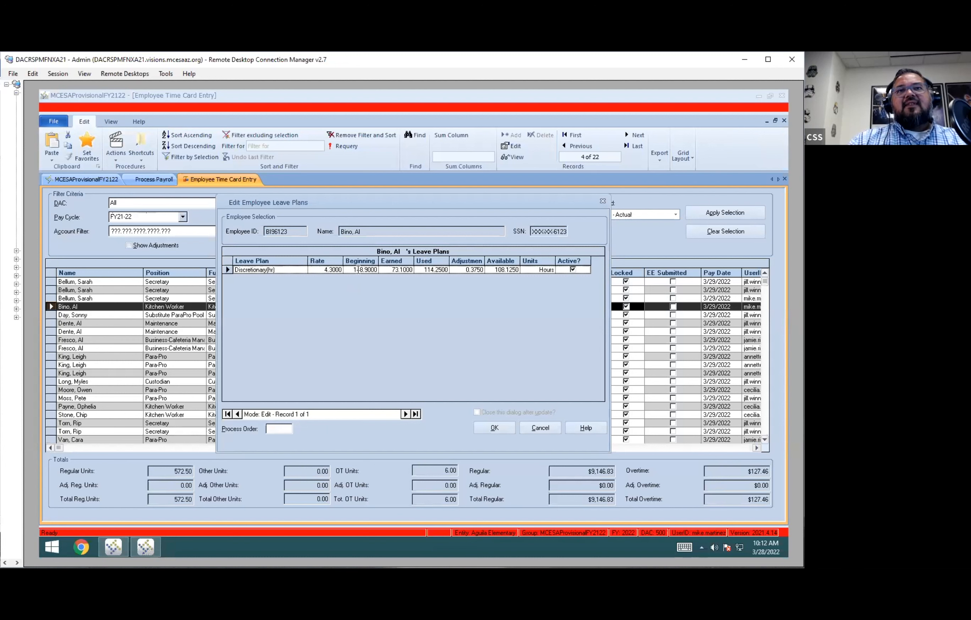
double_click(288, 270)
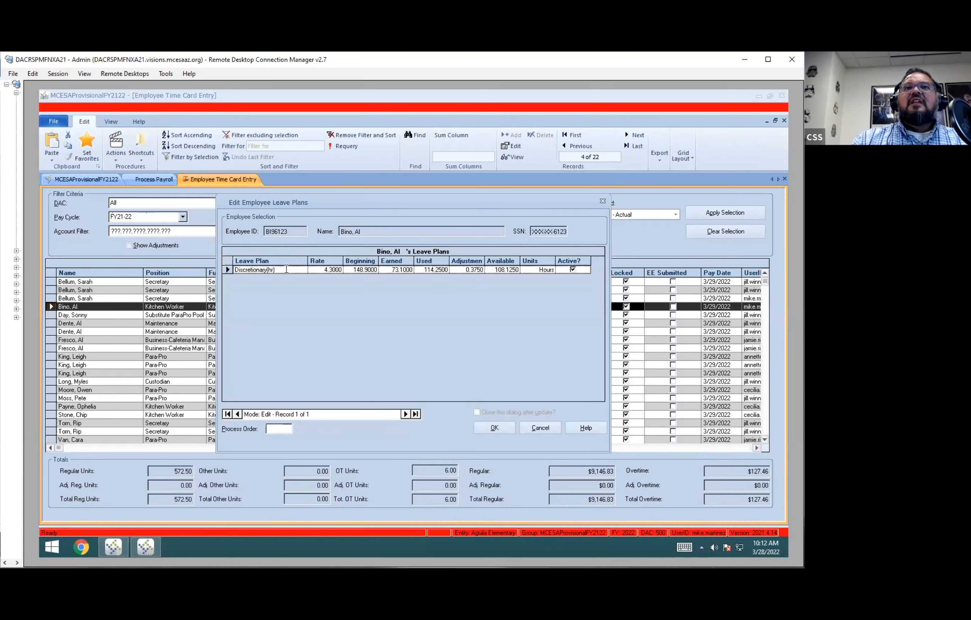
double_click(286, 269)
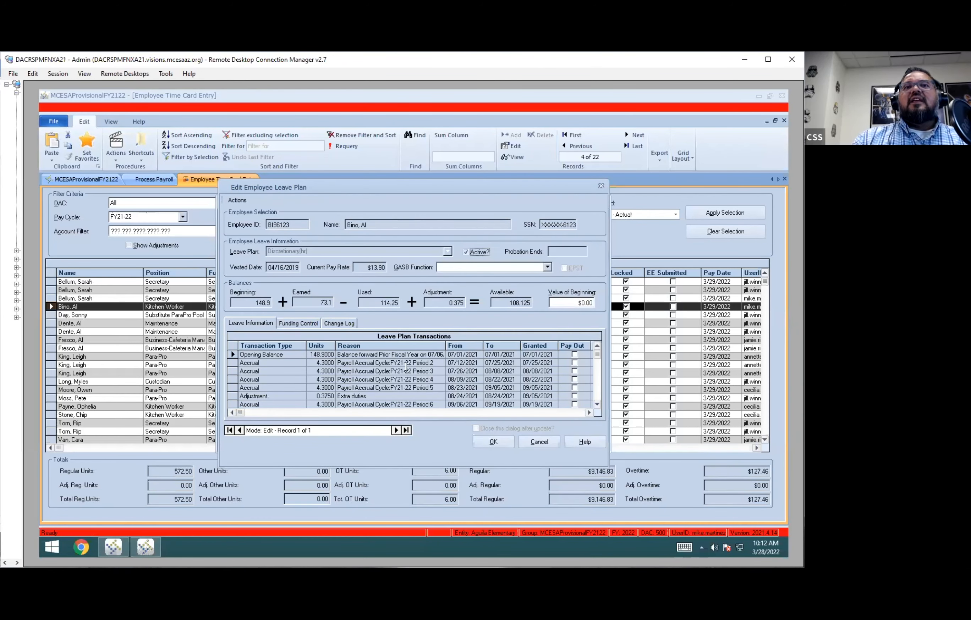
Review the employee's leave plan transactions through period 18, and close the leave plan dialogs without changes.
scroll(406, 369, "down", 5)
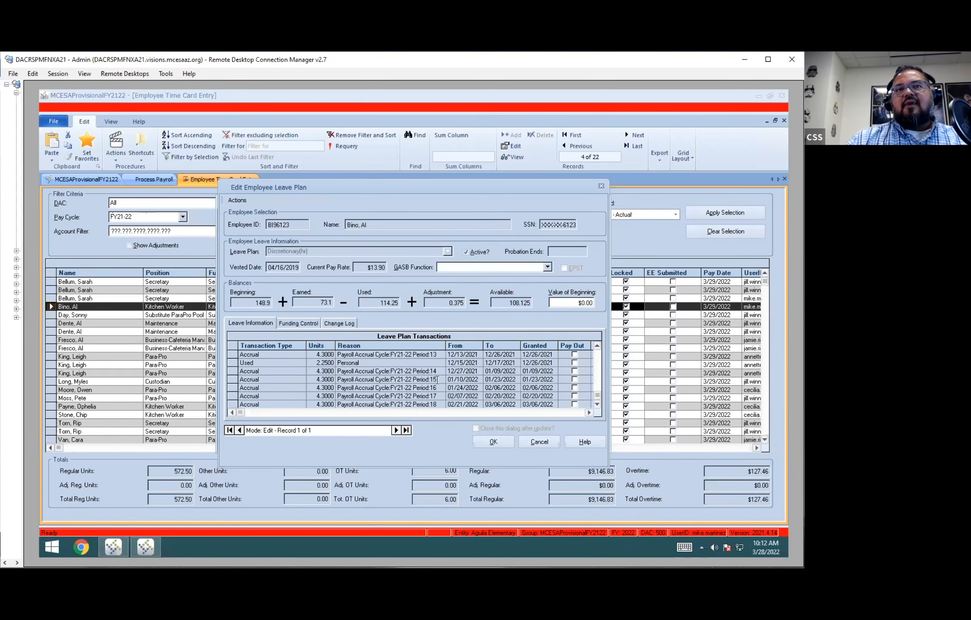
scroll(437, 387, "up", 1)
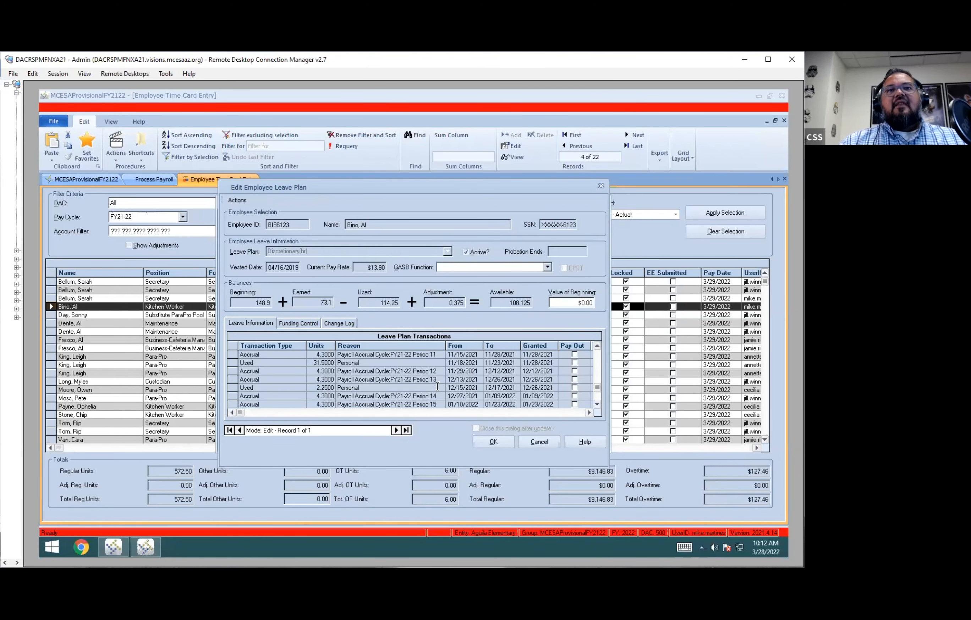
scroll(437, 385, "down", 1)
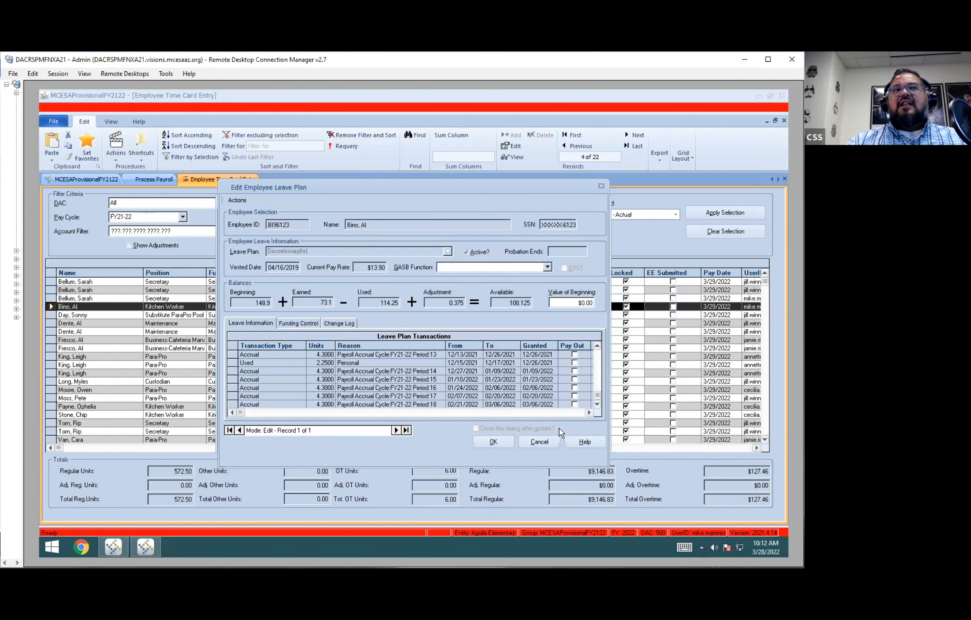
left_click(546, 443)
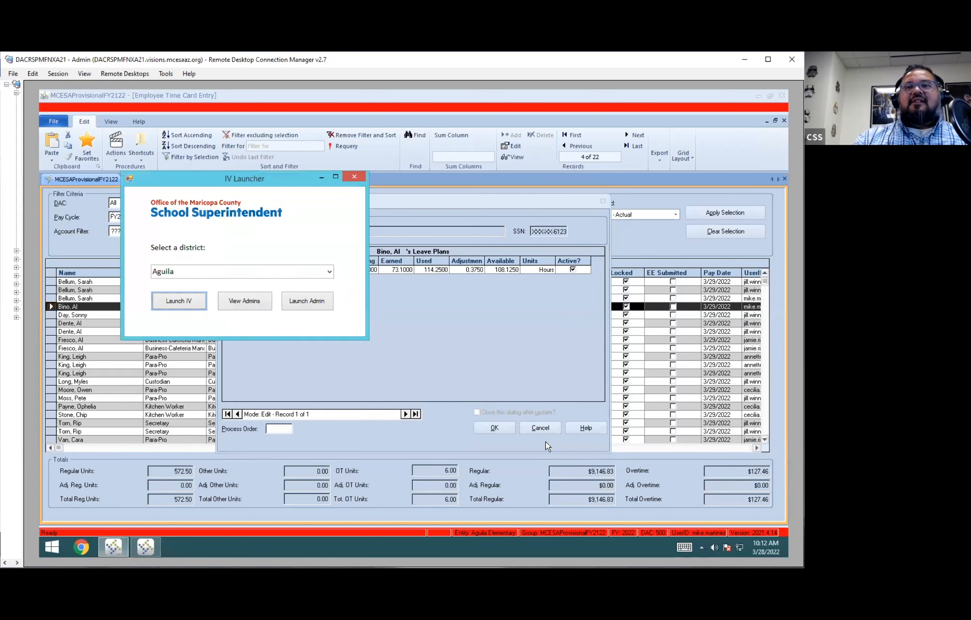
left_click(321, 177)
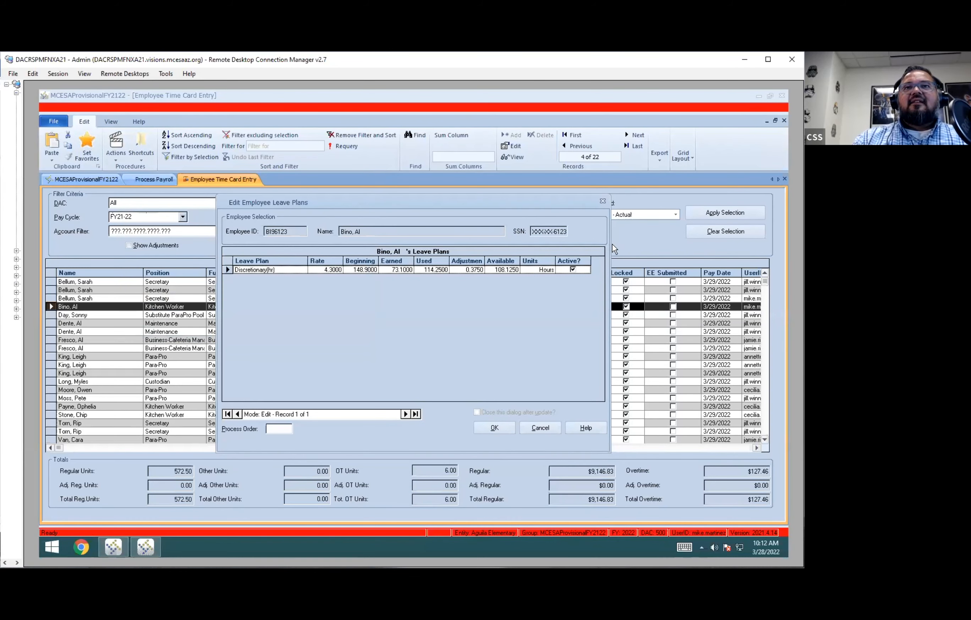
left_click(538, 428)
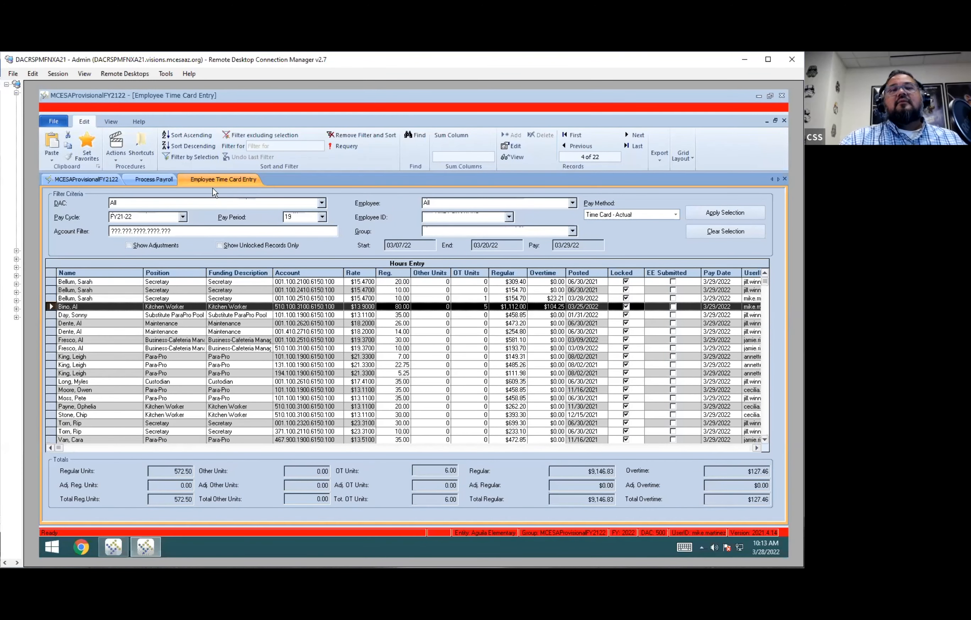
Close Employee Time Card Entry and run the Accrue Leave step for pay period 19.
right_click(232, 186)
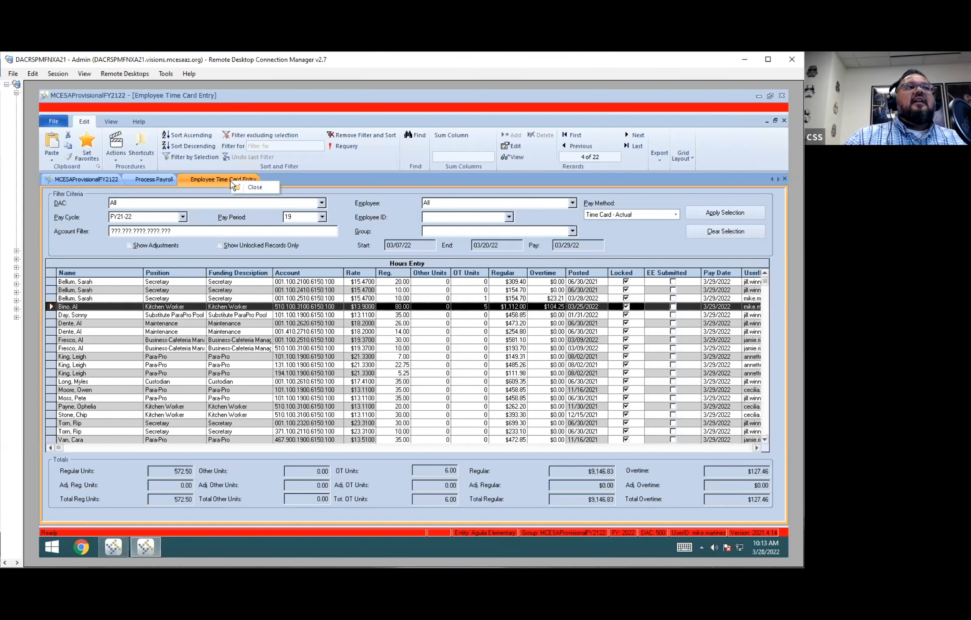
left_click(260, 190)
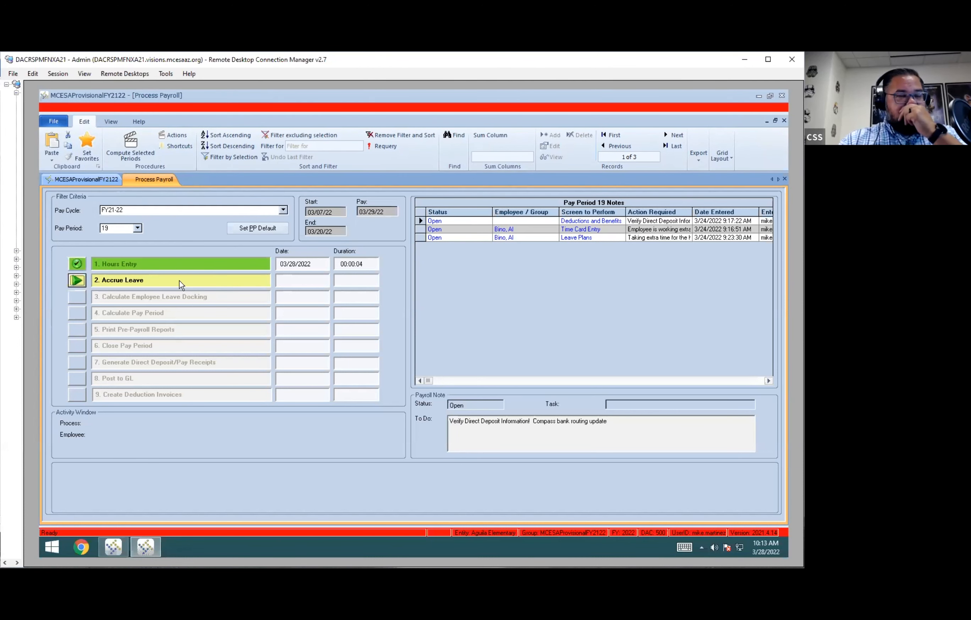
left_click(78, 280)
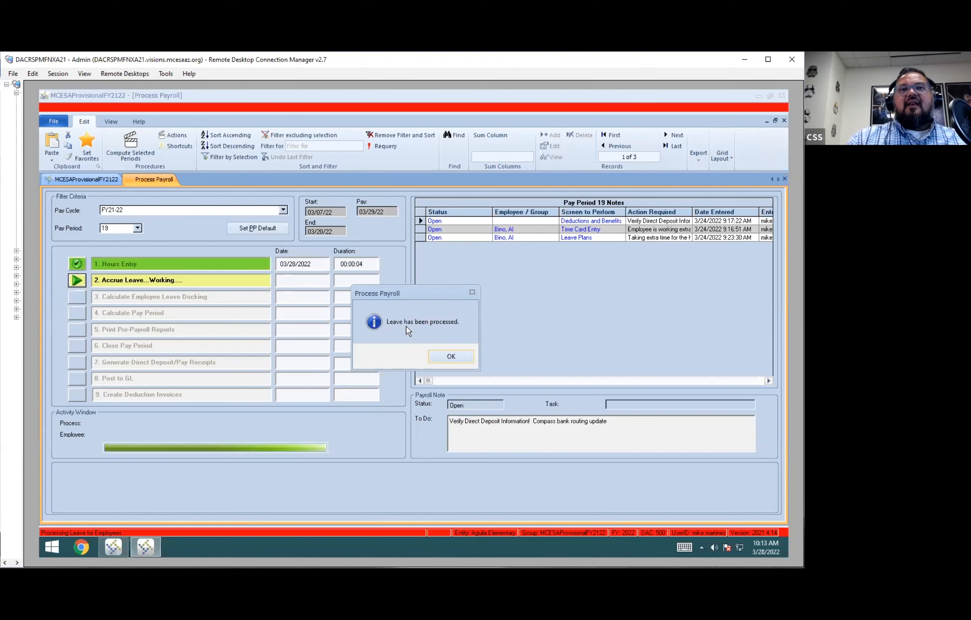
left_click(450, 356)
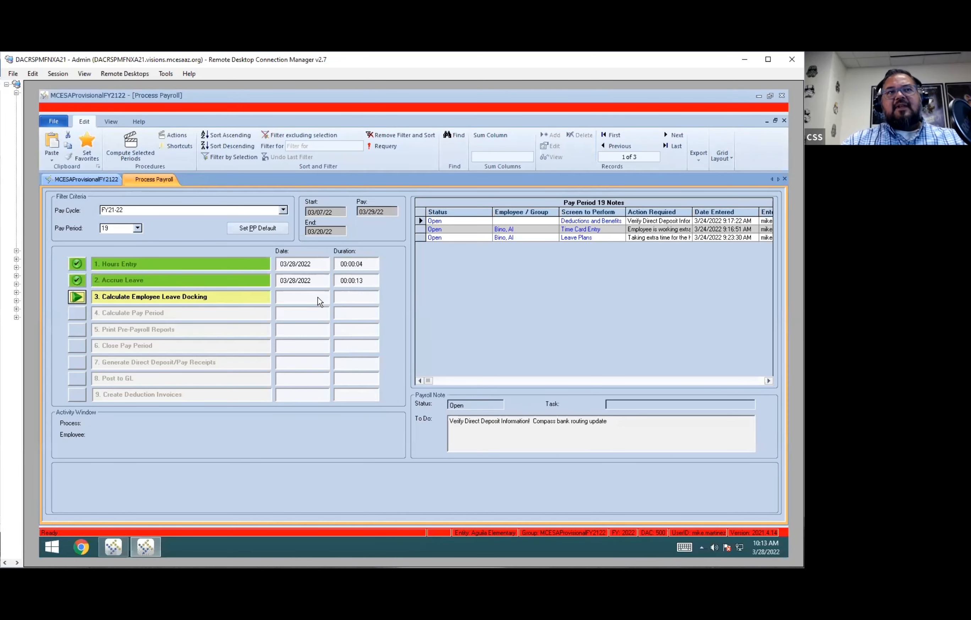
Open Employee Leave Plans under Payroll Employees, filter by the employee's full name, and open the Discretionary 14 leave plan.
left_click(95, 182)
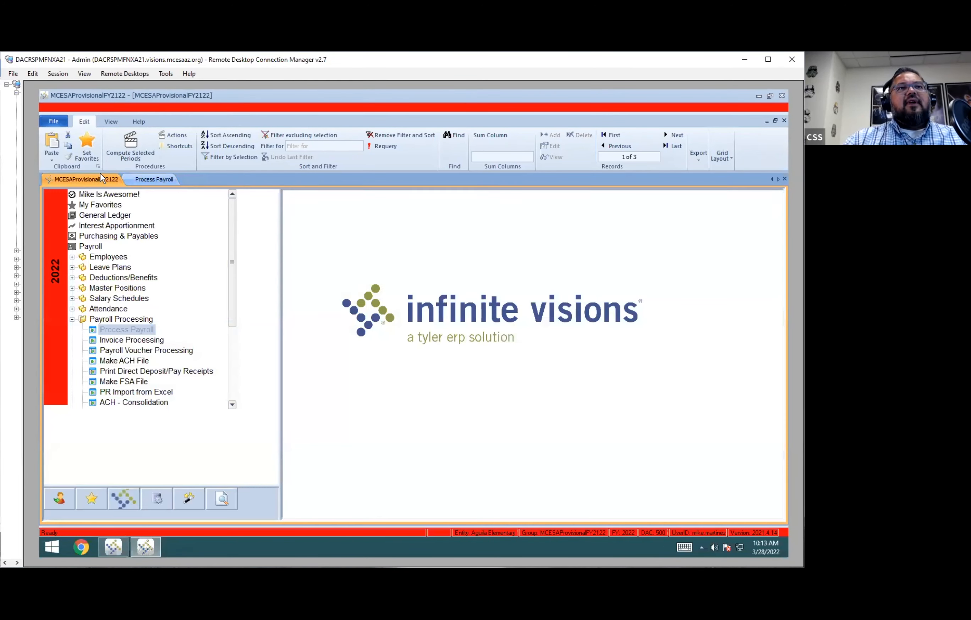
left_click(77, 258)
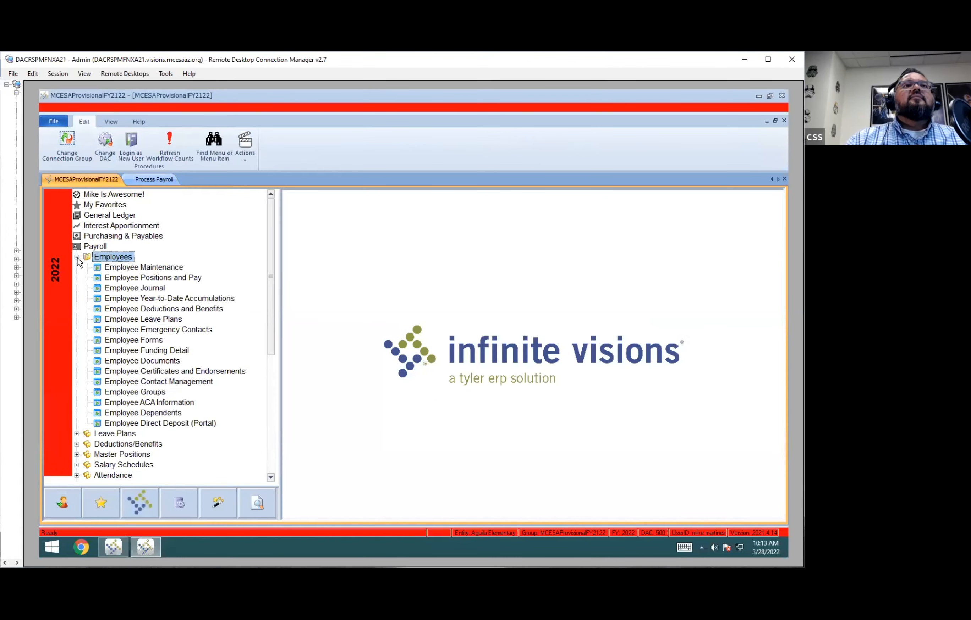
double_click(167, 320)
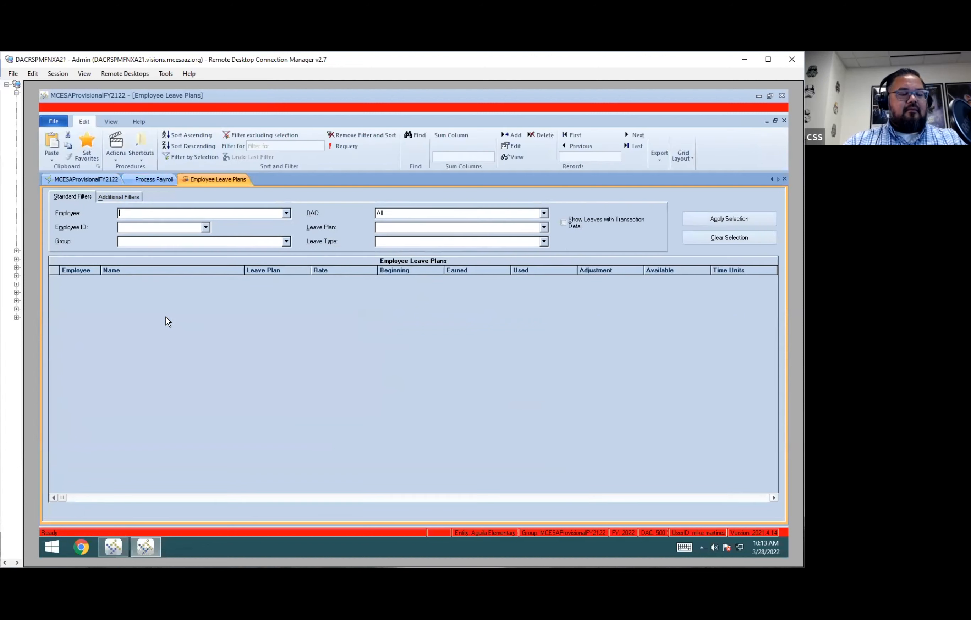
type("Ball, Crystal")
key("Tab")
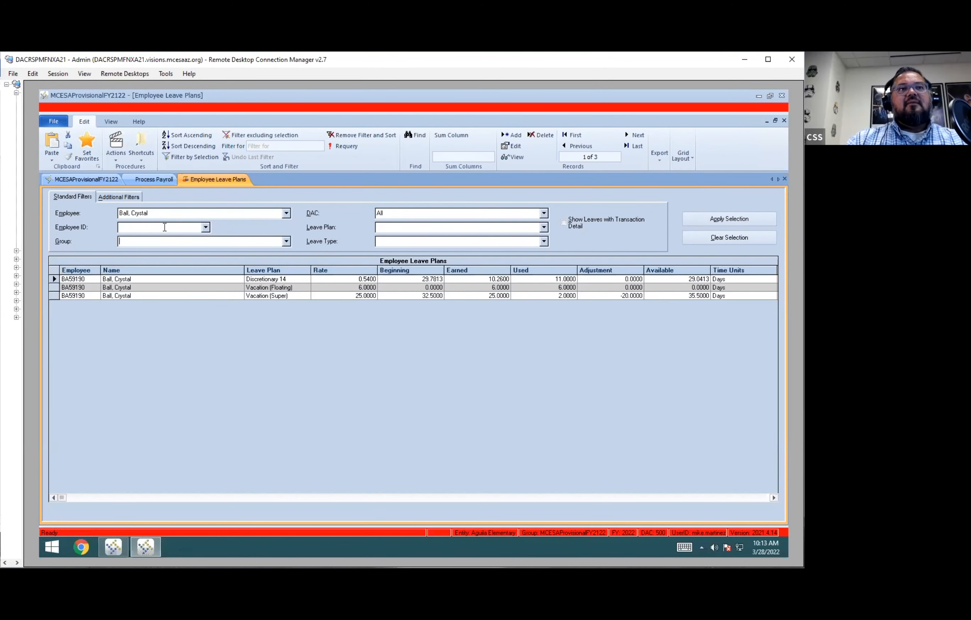
left_click(298, 278)
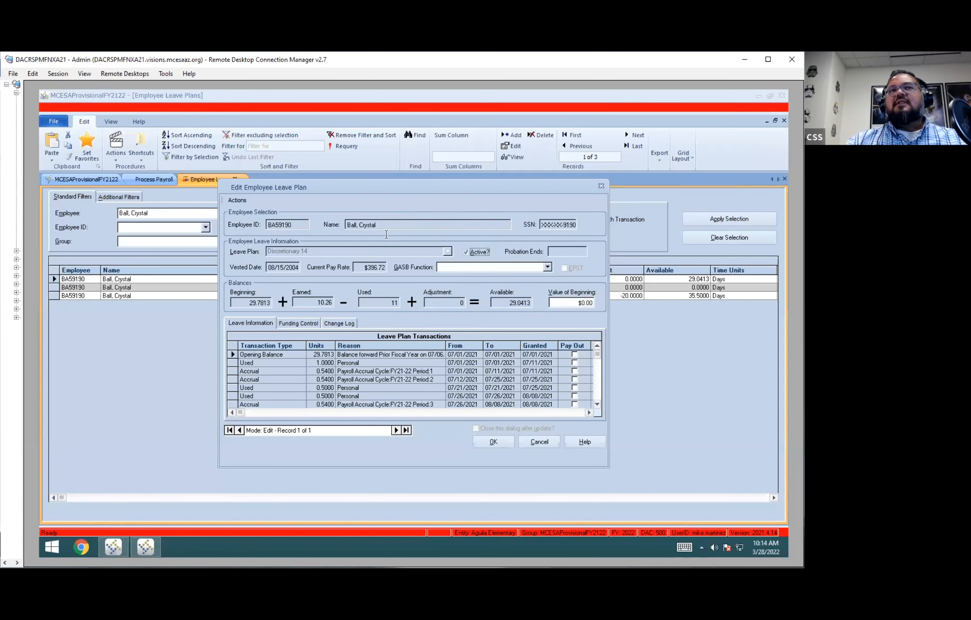
Review the Discretionary 14 leave plan transactions through the FY21-22 period 19 accrual, and close the plan without changes.
left_click(429, 371)
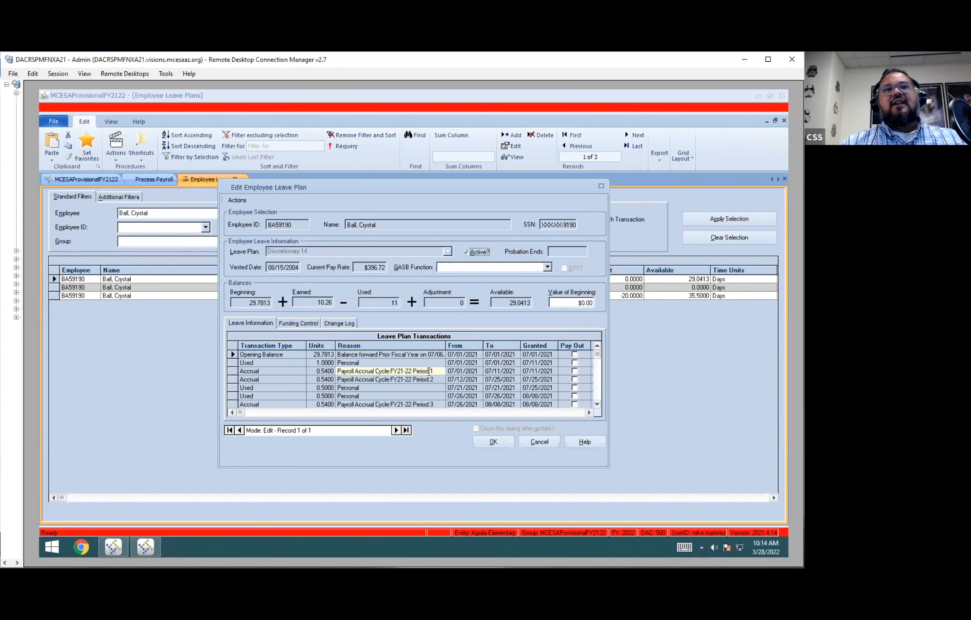
left_click(419, 364)
scroll(419, 365, "down", 6)
scroll(423, 366, "down", 2)
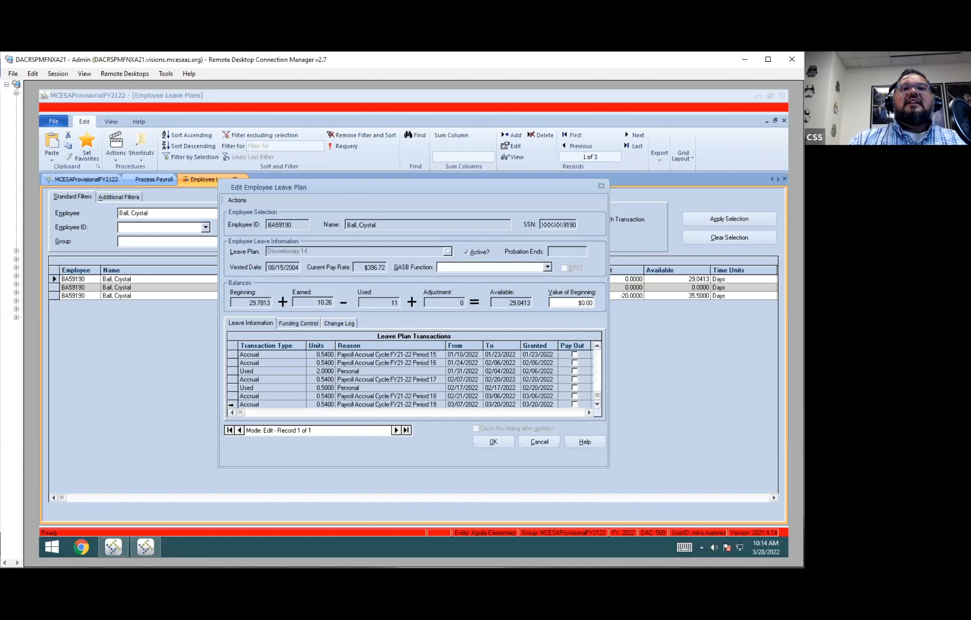
left_click(231, 405)
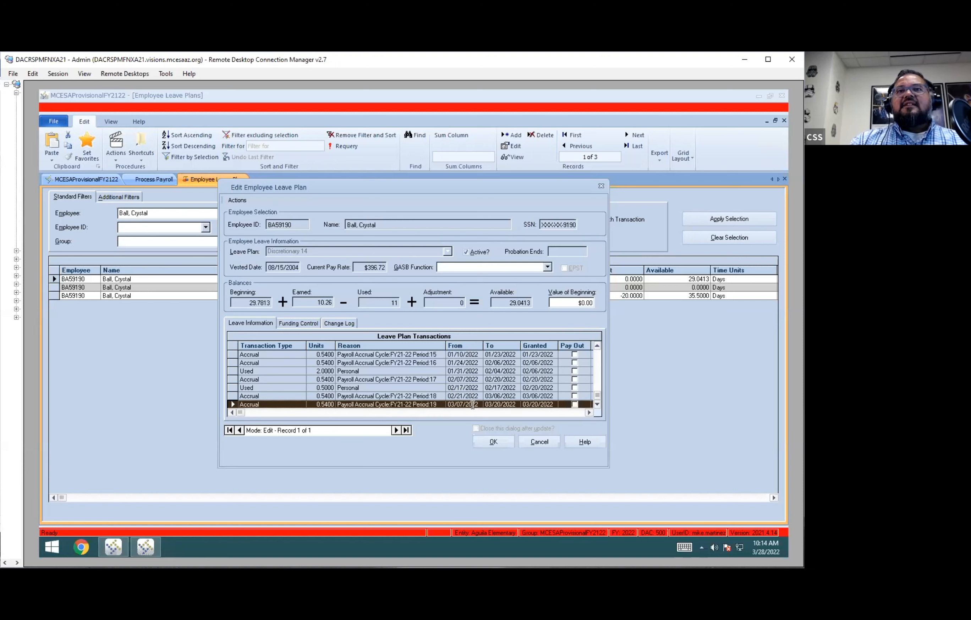
left_click(551, 403)
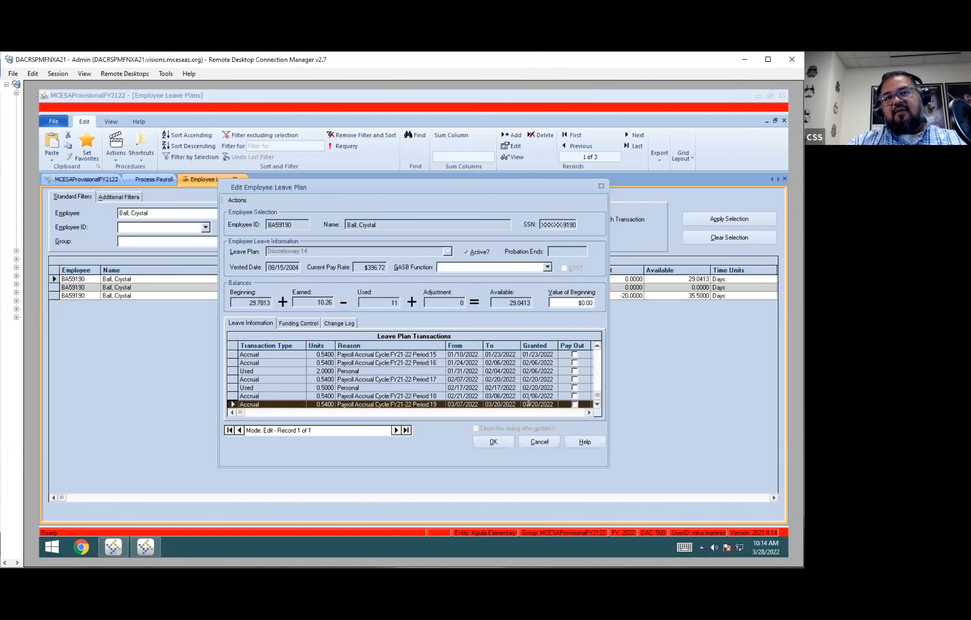
left_click(553, 446)
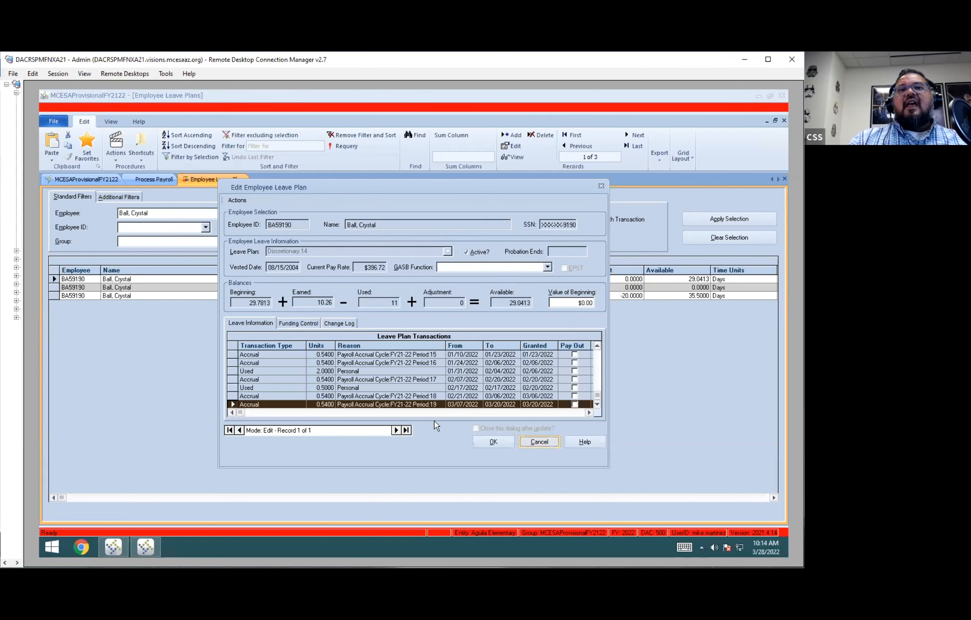
left_click(414, 404)
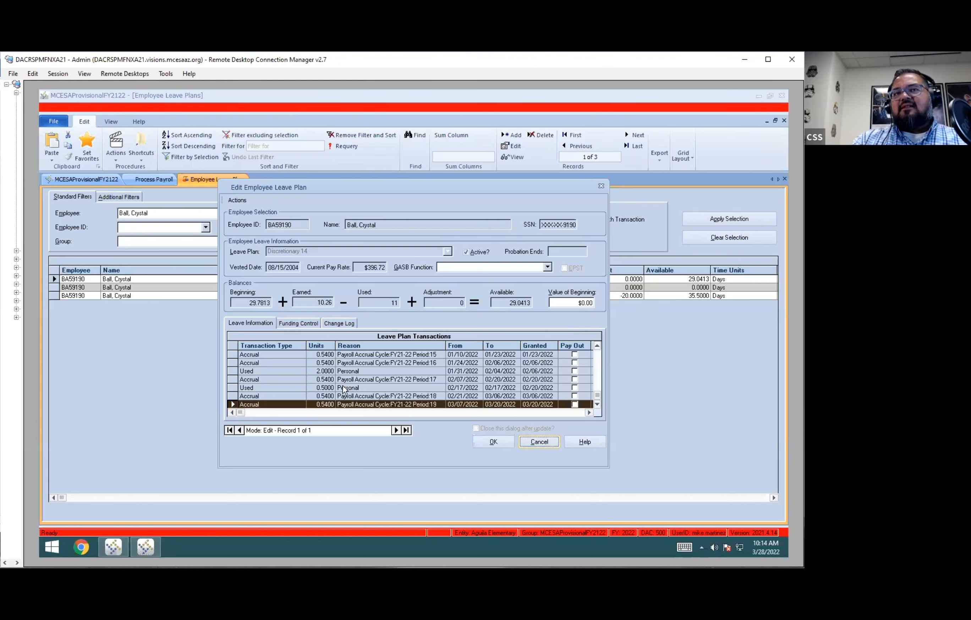
left_click(539, 441)
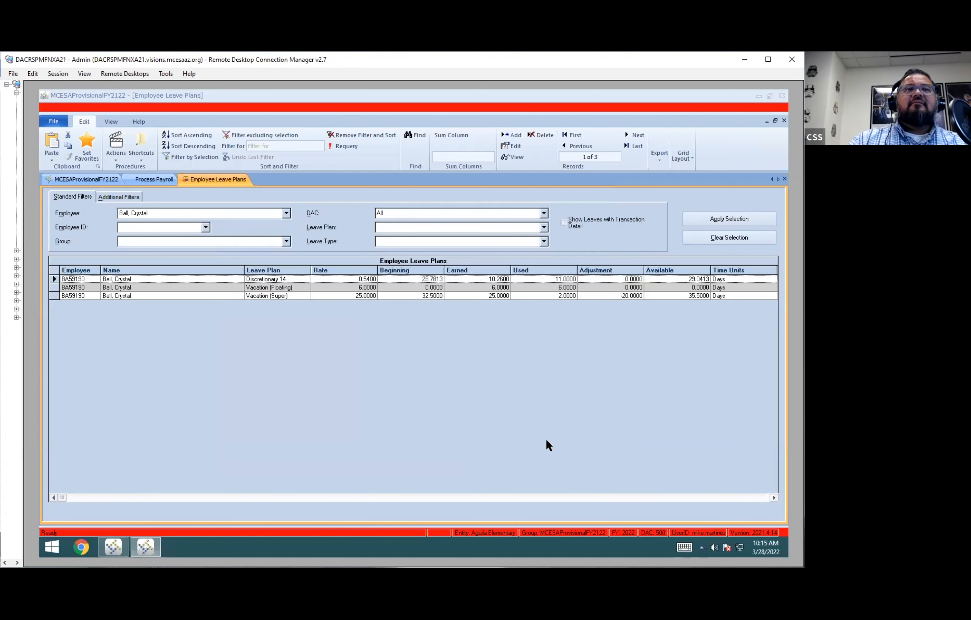
Close Employee Leave Plans and return to the Process Payroll screen.
right_click(221, 183)
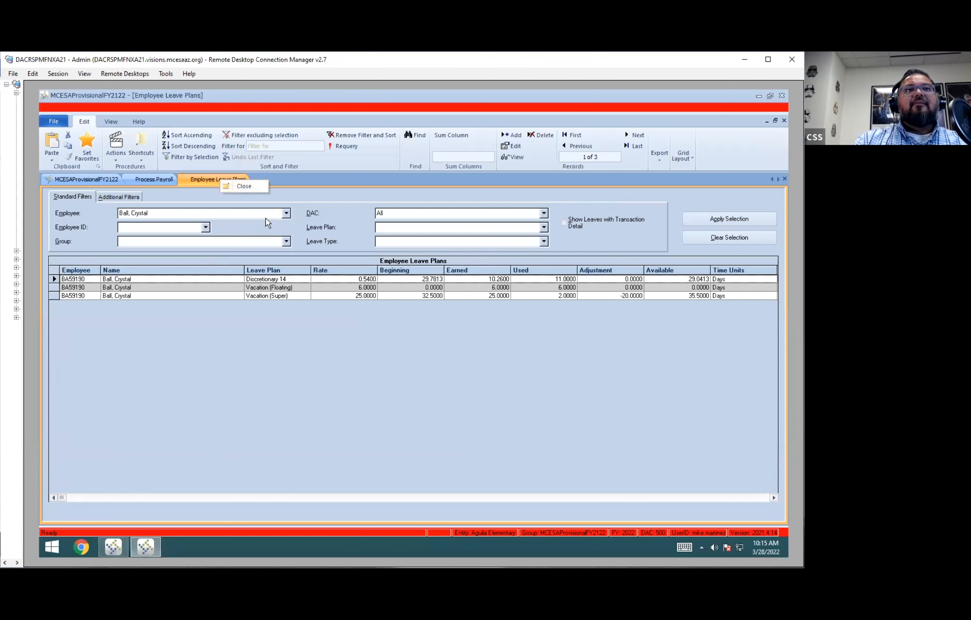
left_click(245, 187)
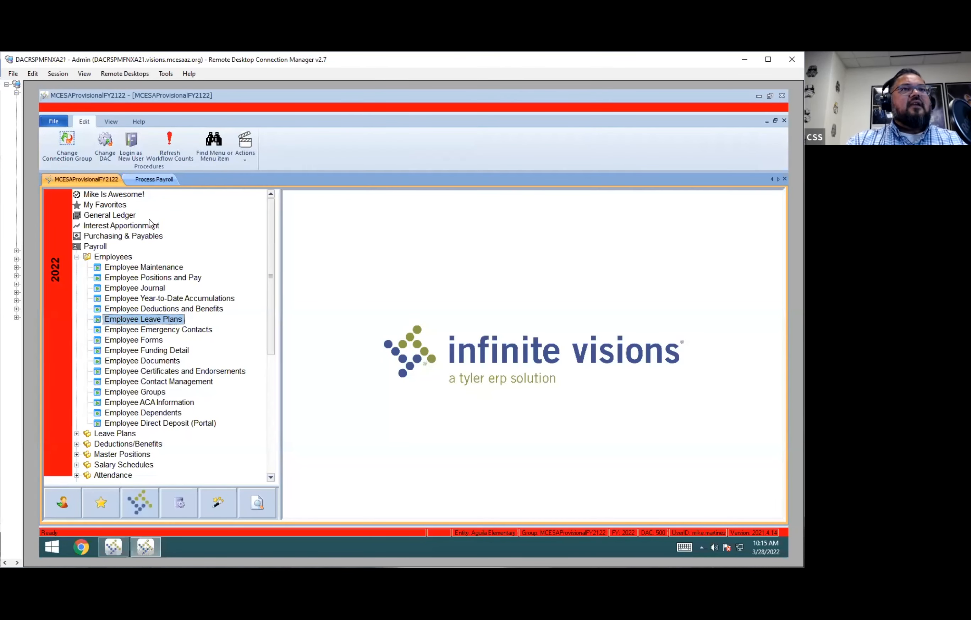
left_click(155, 180)
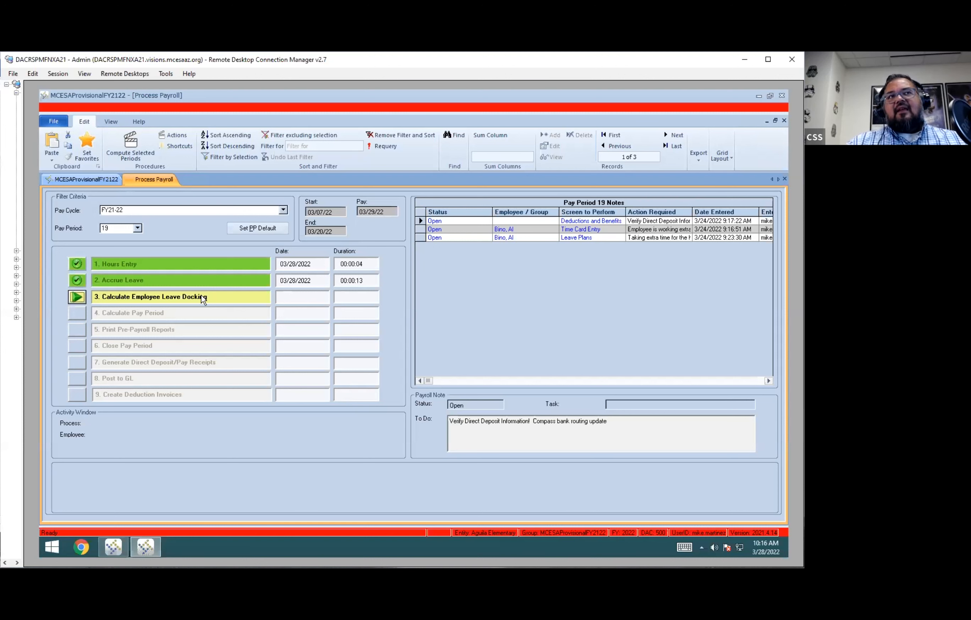
Open Payroll Default Settings from the Payroll configuration and display its advanced options.
left_click(95, 182)
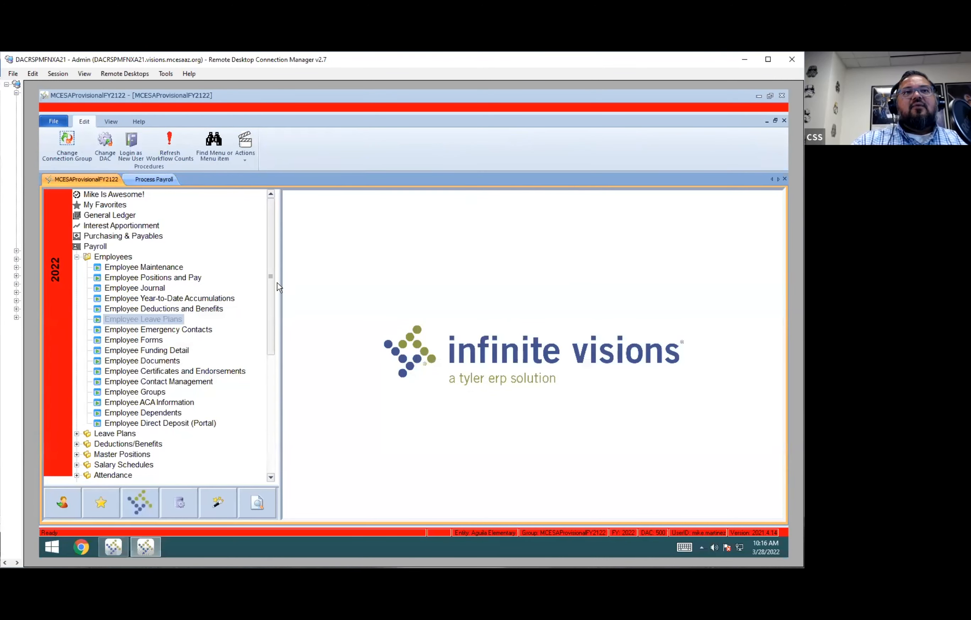
scroll(273, 292, "down", 5)
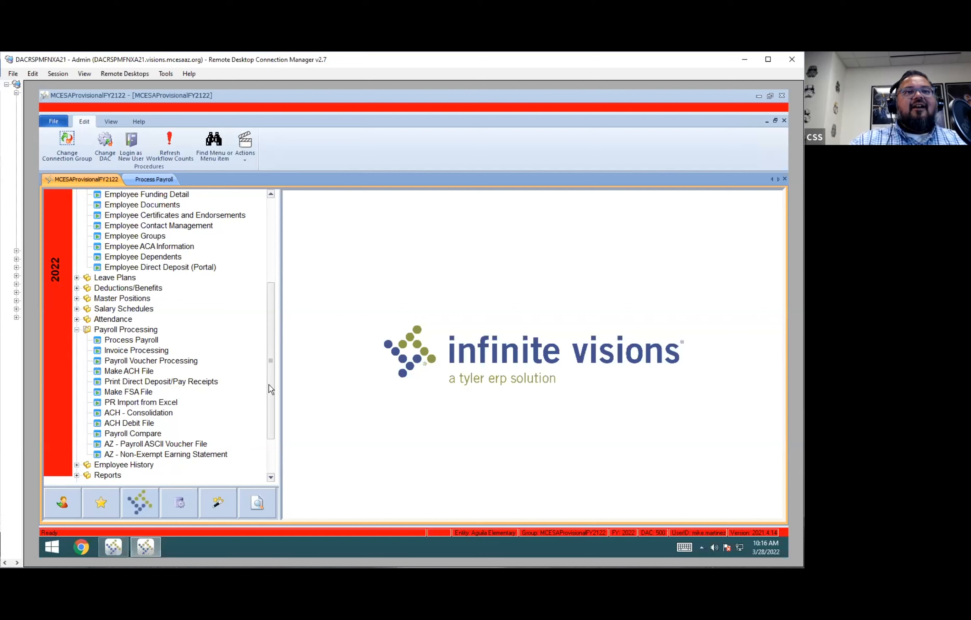
scroll(268, 390, "down", 2)
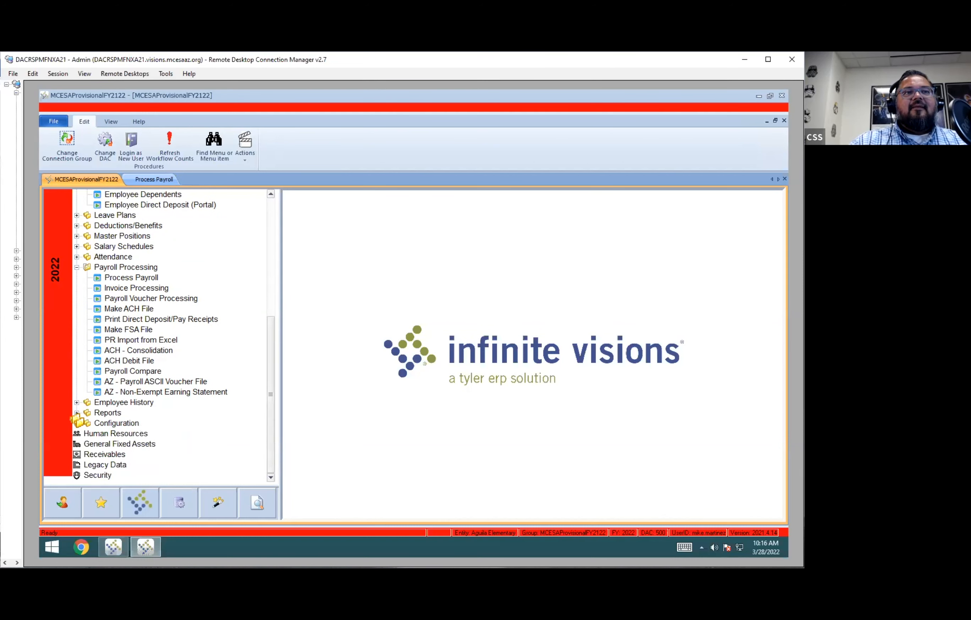
left_click(77, 423)
left_click(140, 228)
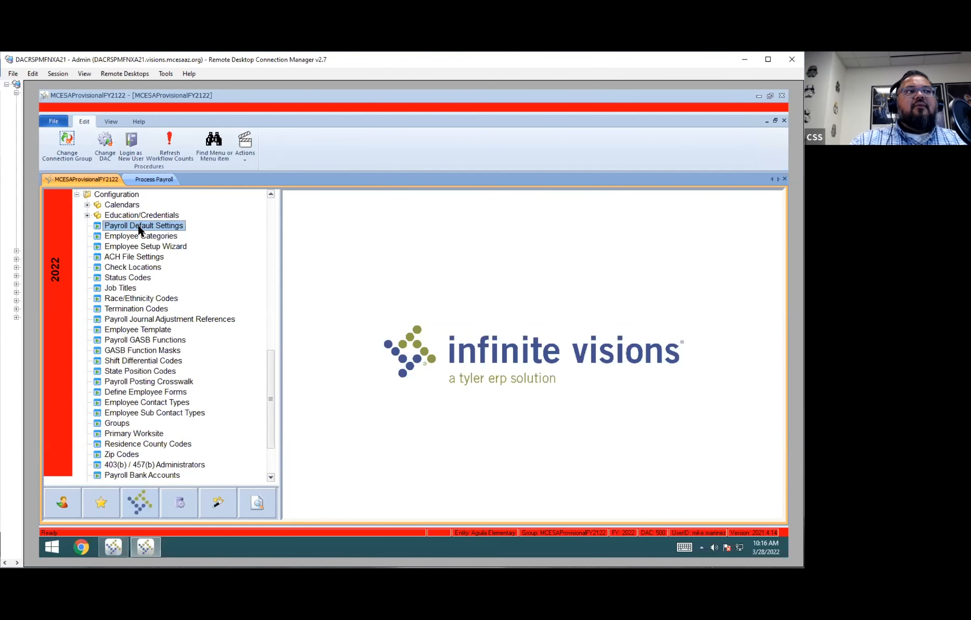
double_click(146, 228)
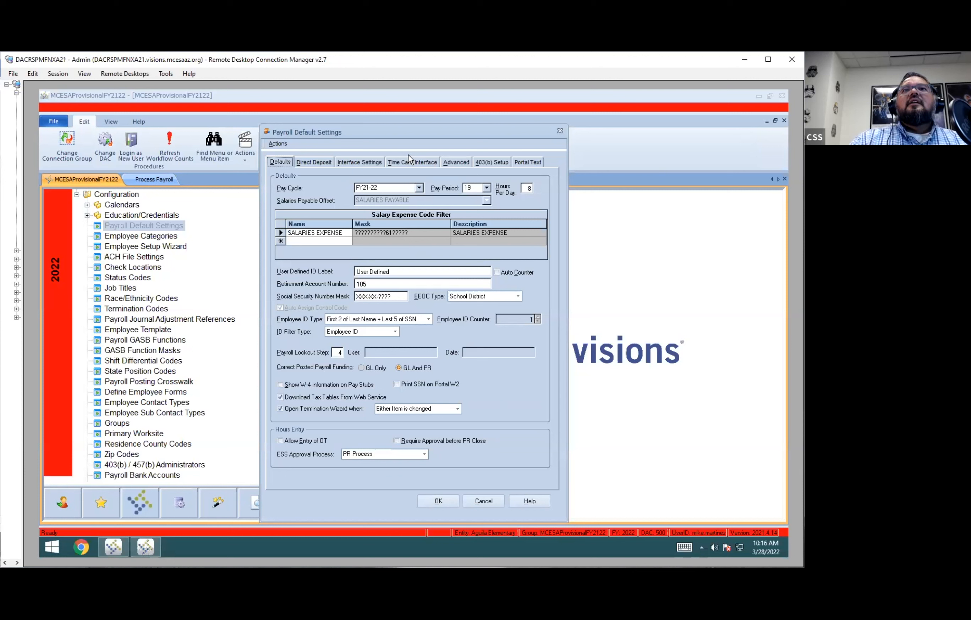
left_click(463, 164)
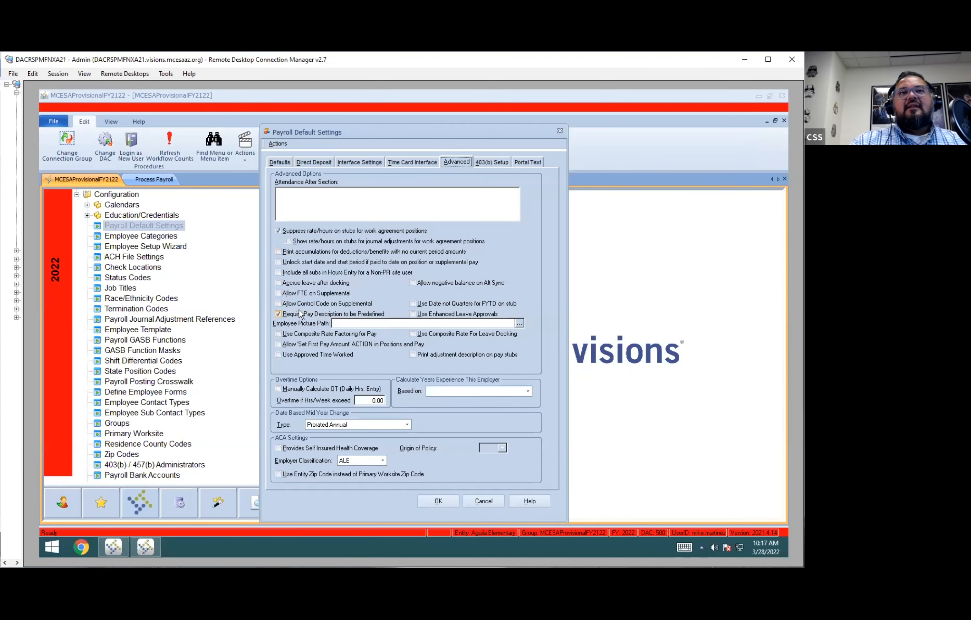
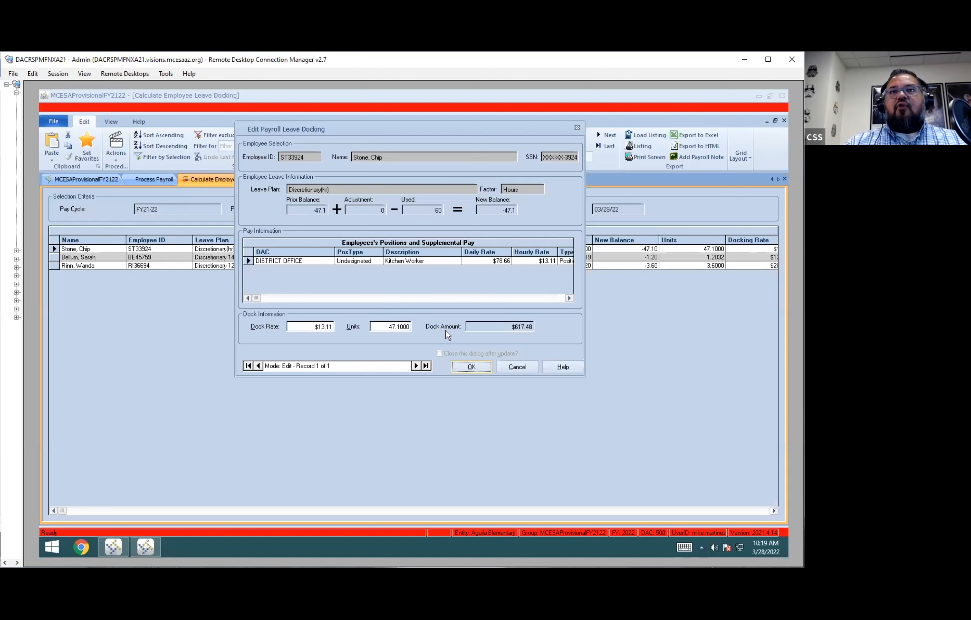
Set the dock units to 20 for the Kitchen Worker's Discretionary(hr) leave docking record and save it.
left_click(380, 327)
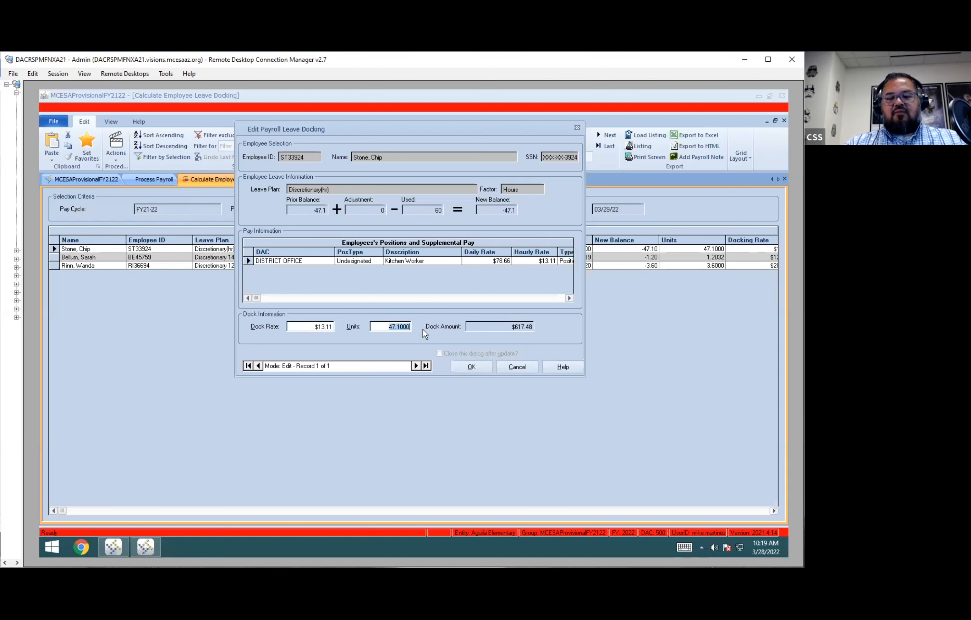
type("20")
key("Tab")
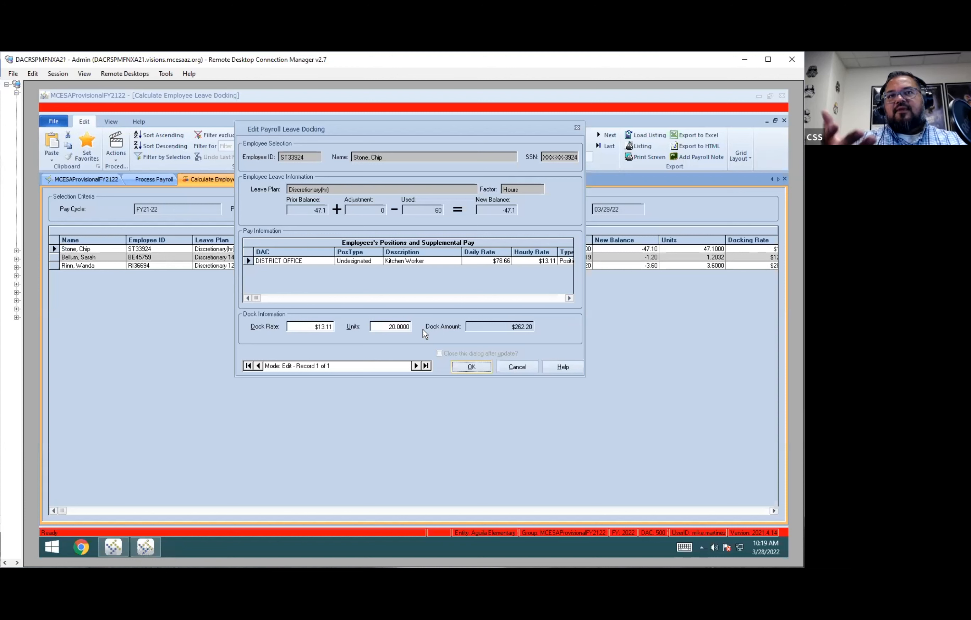
left_click(484, 367)
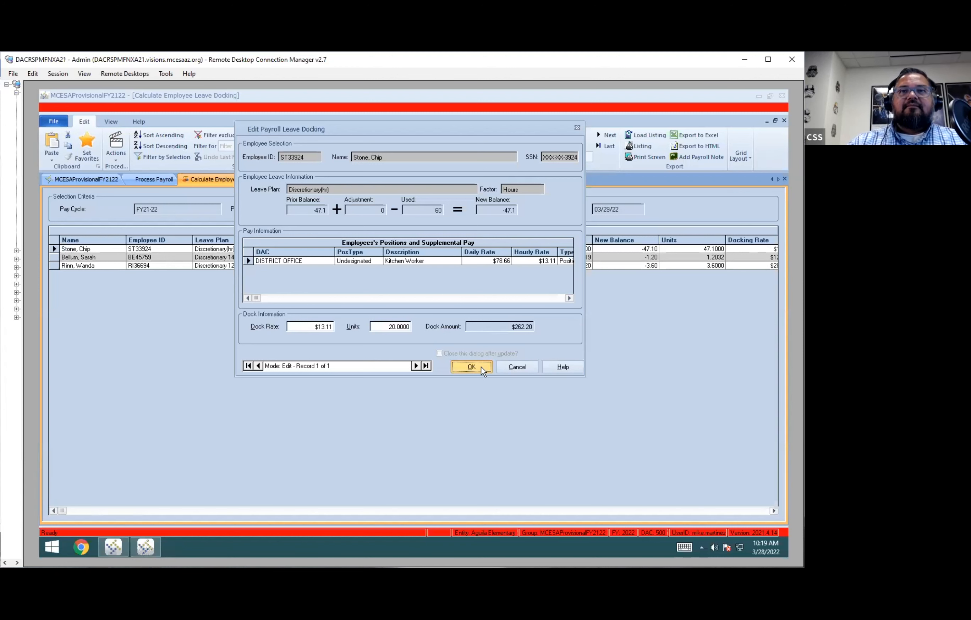
left_click(473, 369)
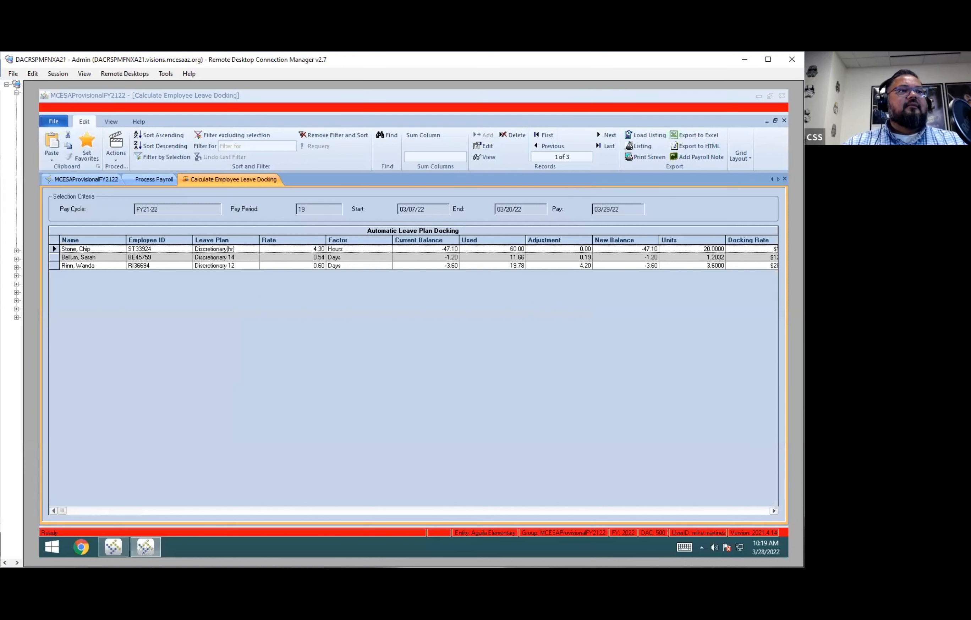
Close Calculate Employee Leave Docking for pay period 19 without posting the docking records.
left_click(177, 220)
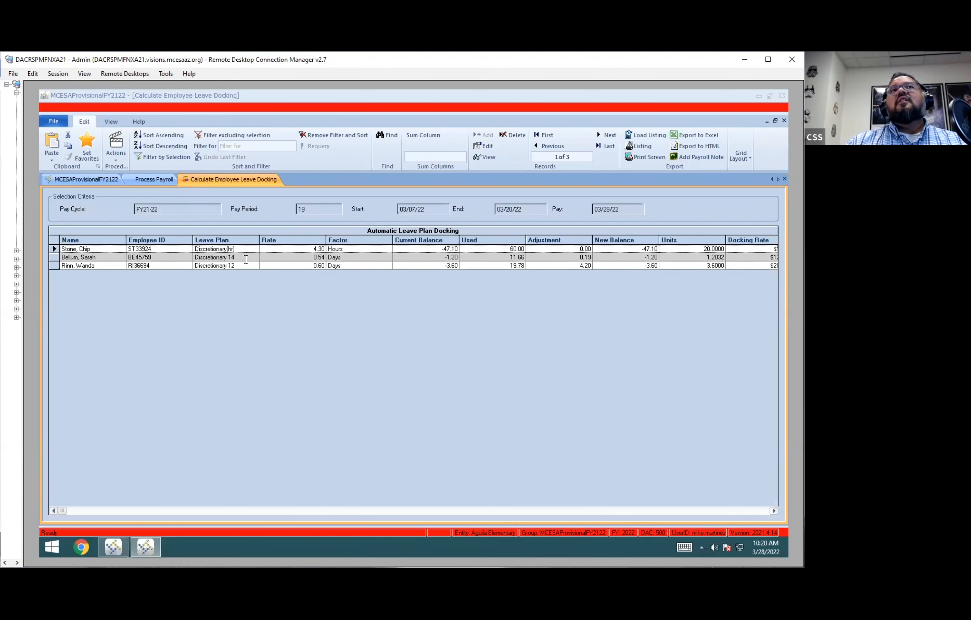
right_click(230, 181)
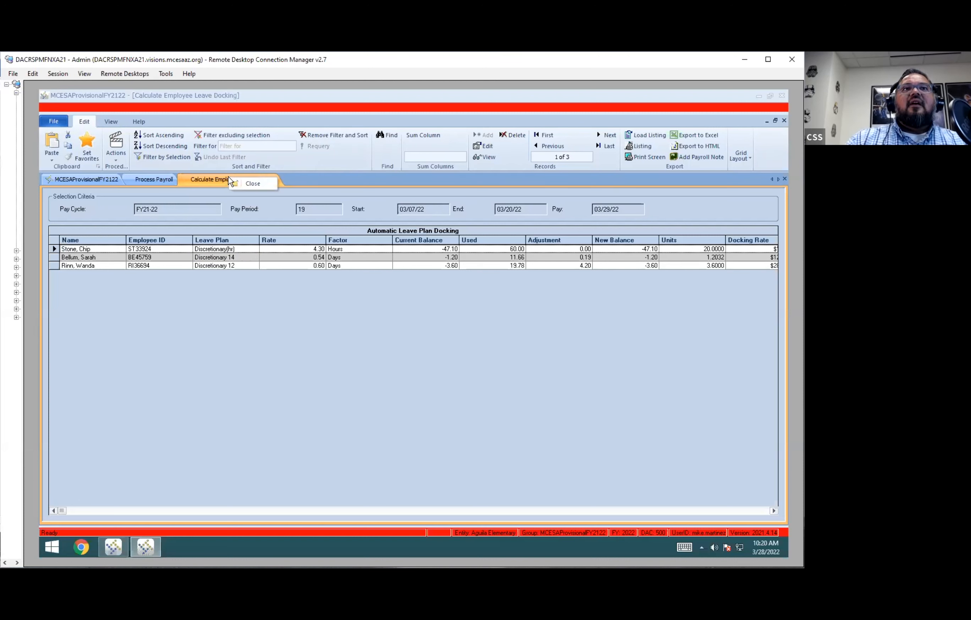
left_click(253, 184)
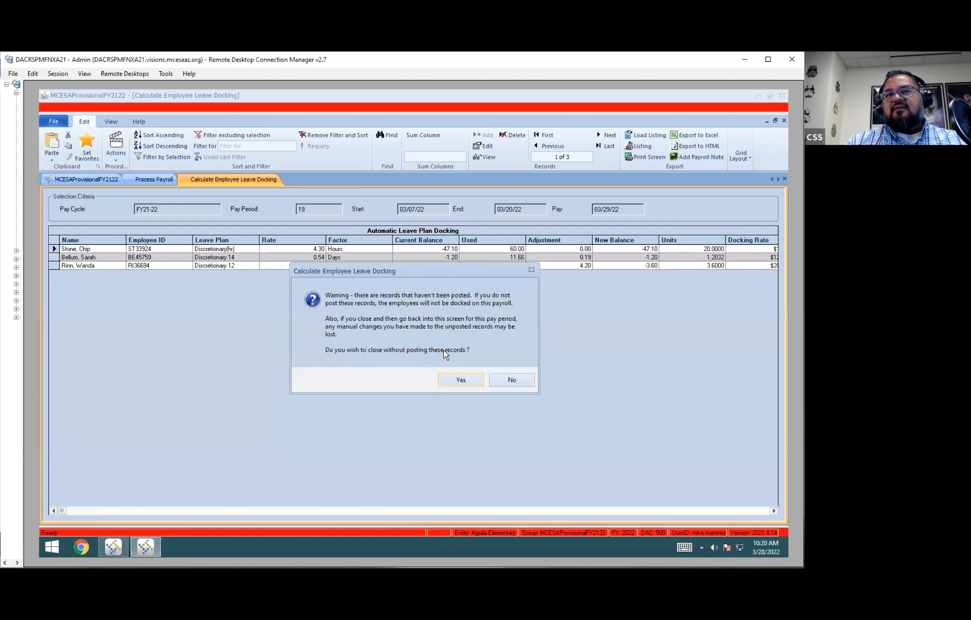
left_click(479, 380)
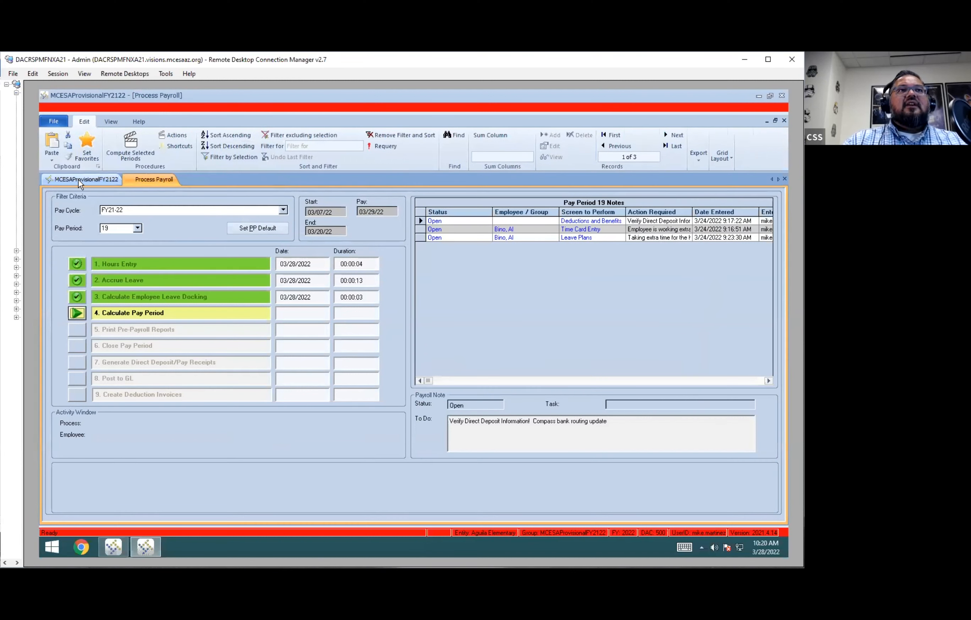
Close Process Payroll and open Employee Leave Plans under Payroll Employees.
right_click(152, 181)
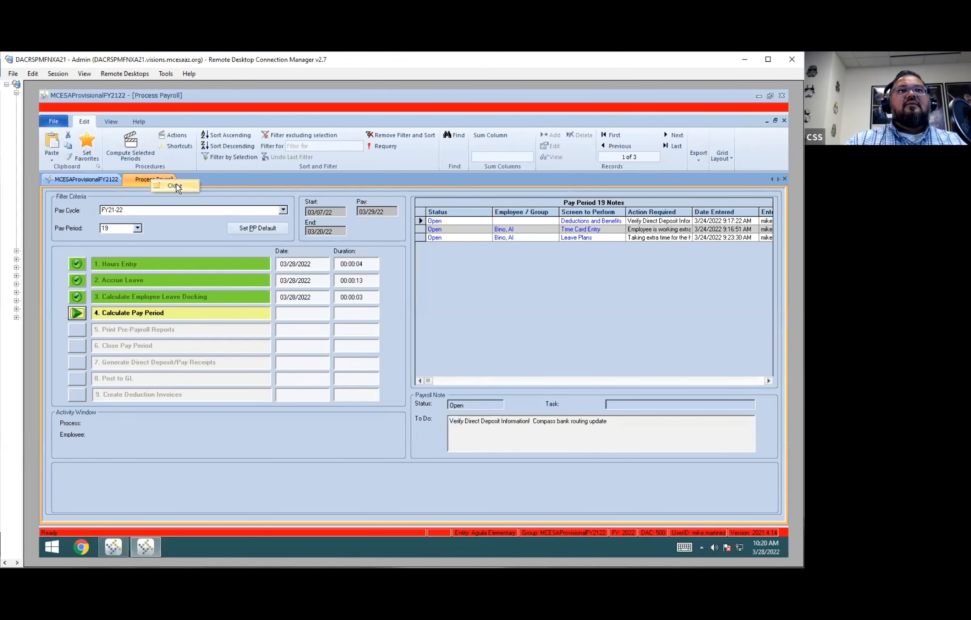
left_click(175, 186)
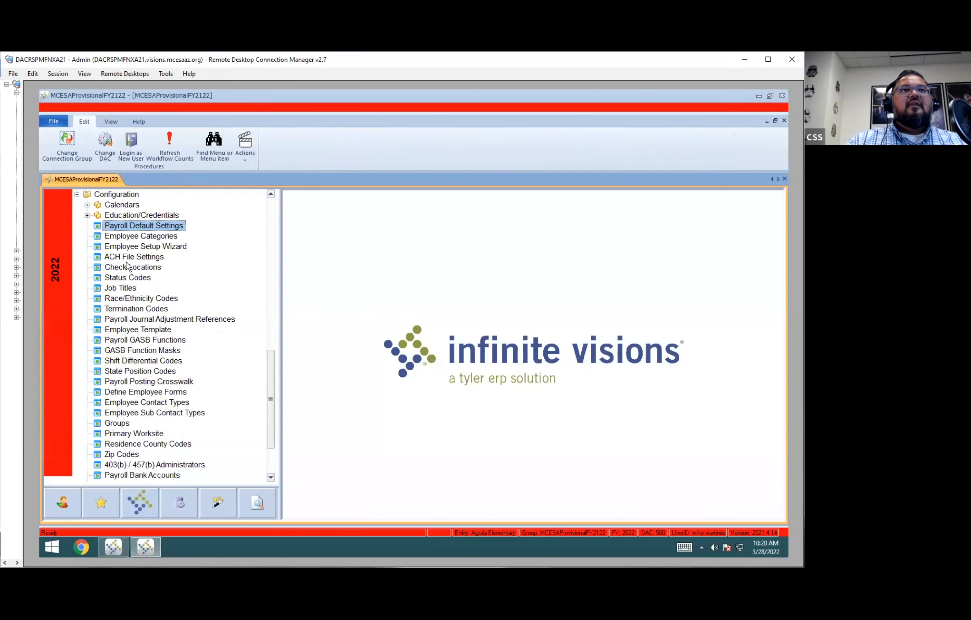
scroll(141, 262, "up", 3)
scroll(141, 262, "up", 10)
scroll(169, 292, "down", 3)
scroll(170, 294, "down", 1)
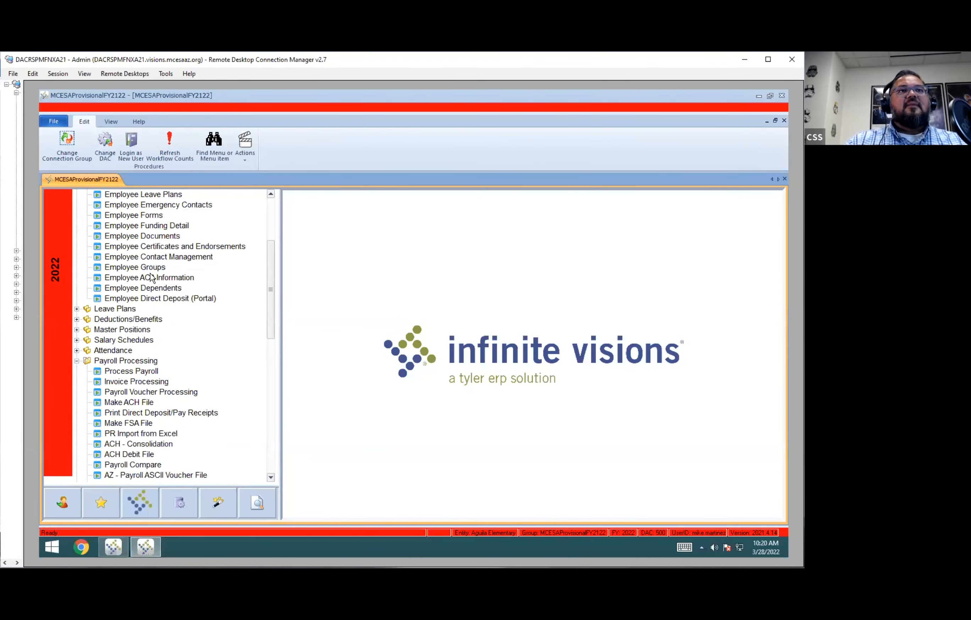
scroll(192, 271, "up", 2)
left_click(168, 258)
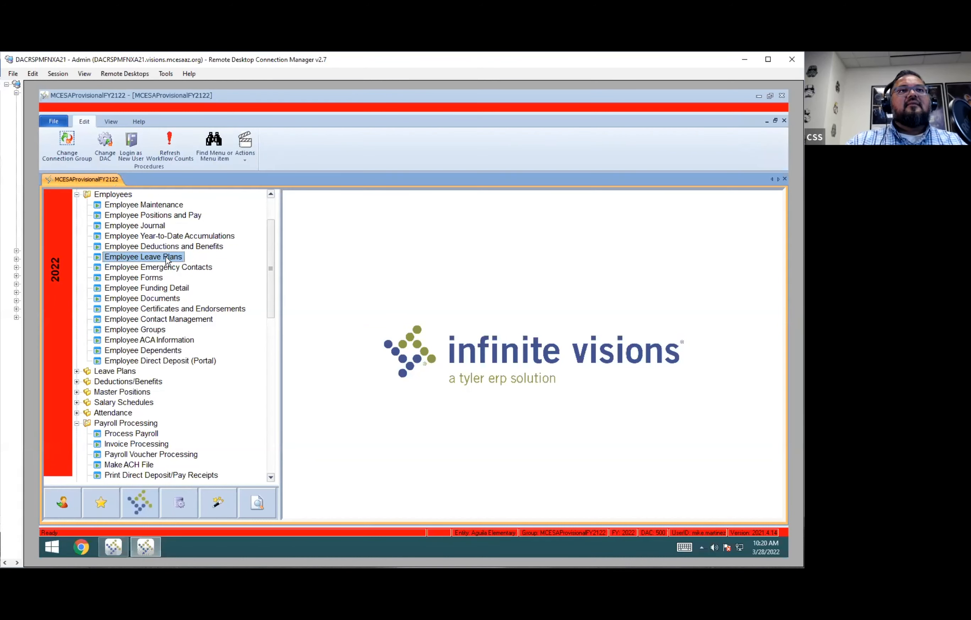
double_click(174, 255)
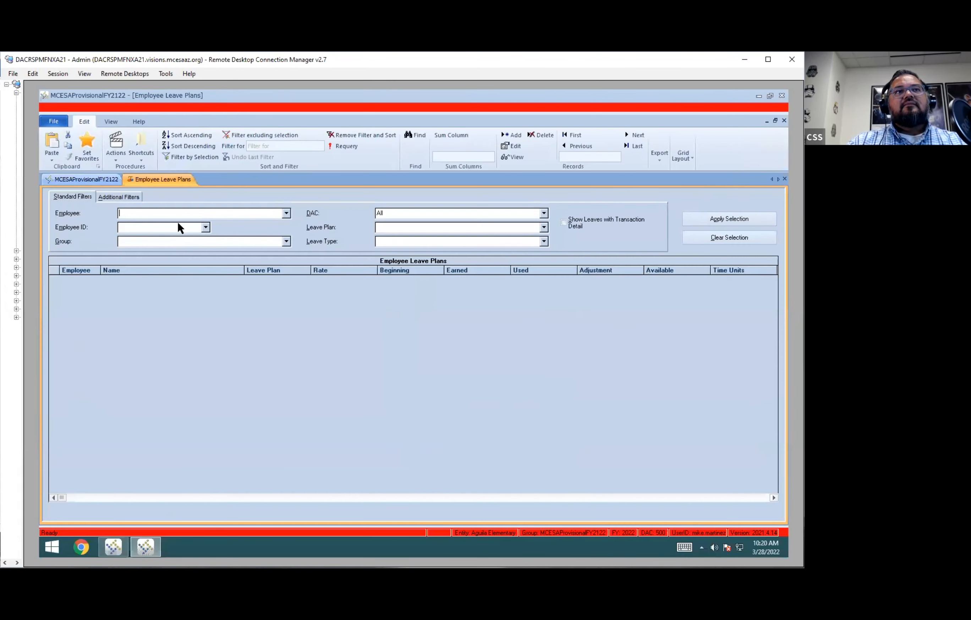
Filter the employee leave plans by the superintendent's name and open the Discretionary 14 plan at its latest transactions.
type("Ball, Crystal")
key("Tab")
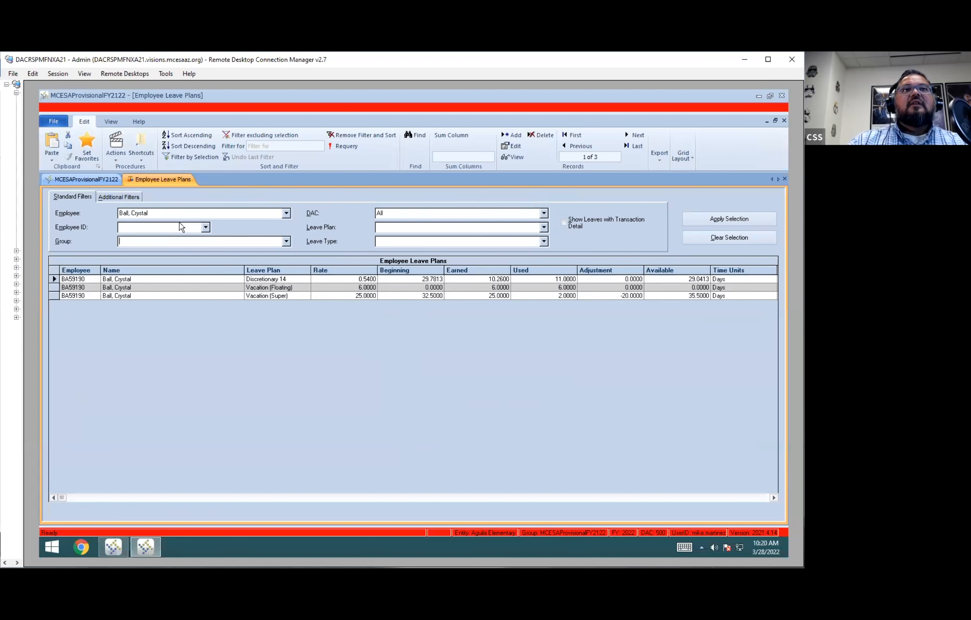
double_click(187, 280)
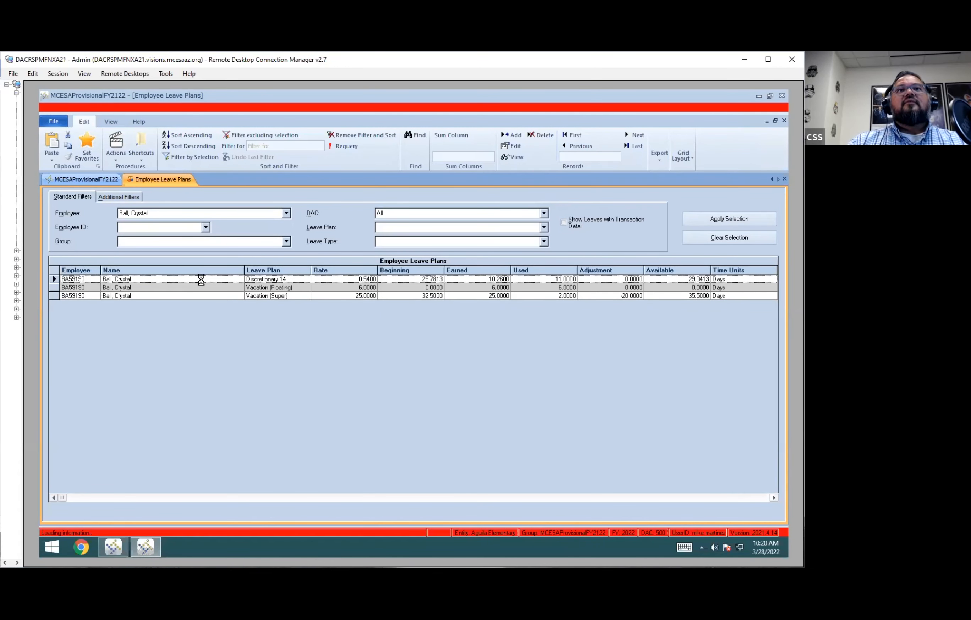
scroll(506, 376, "down", 3)
Start a new leave transaction of type Used in the Discretionary 14 plan with 35 units and the reason Burning Man.
right_click(466, 402)
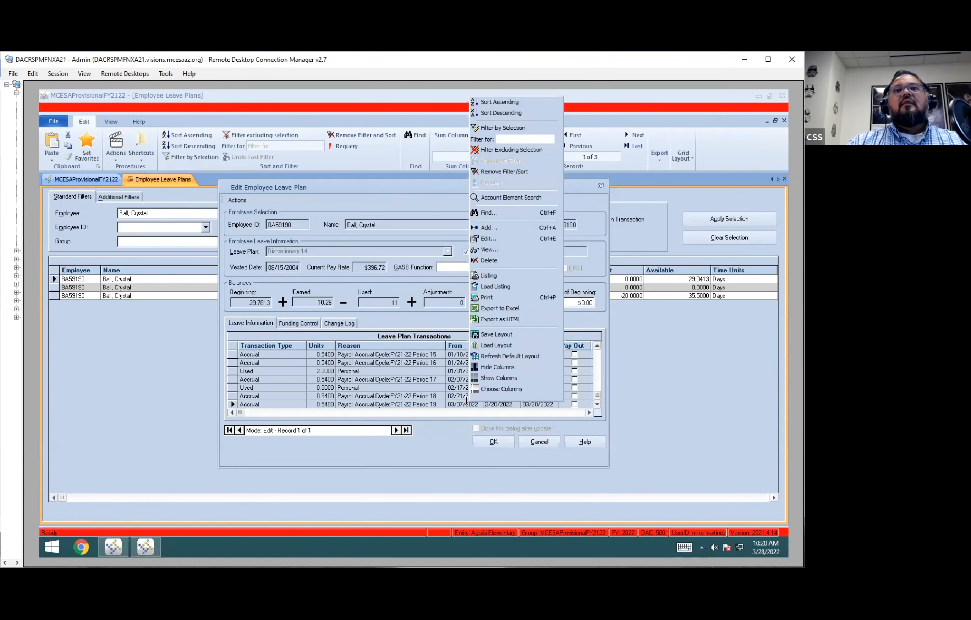
left_click(506, 229)
left_click_drag(494, 265, 547, 330)
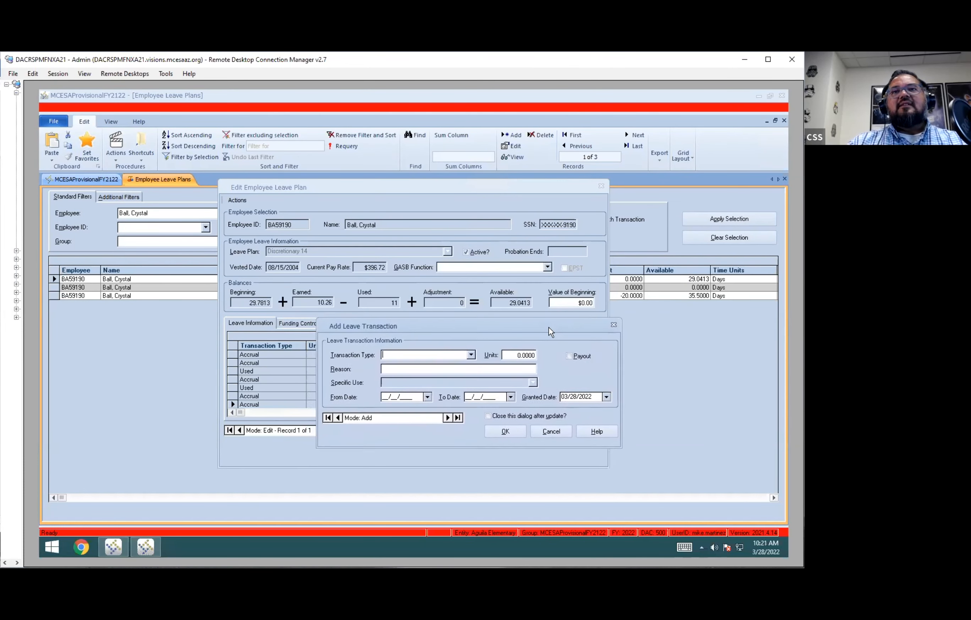
left_click(473, 359)
left_click(404, 387)
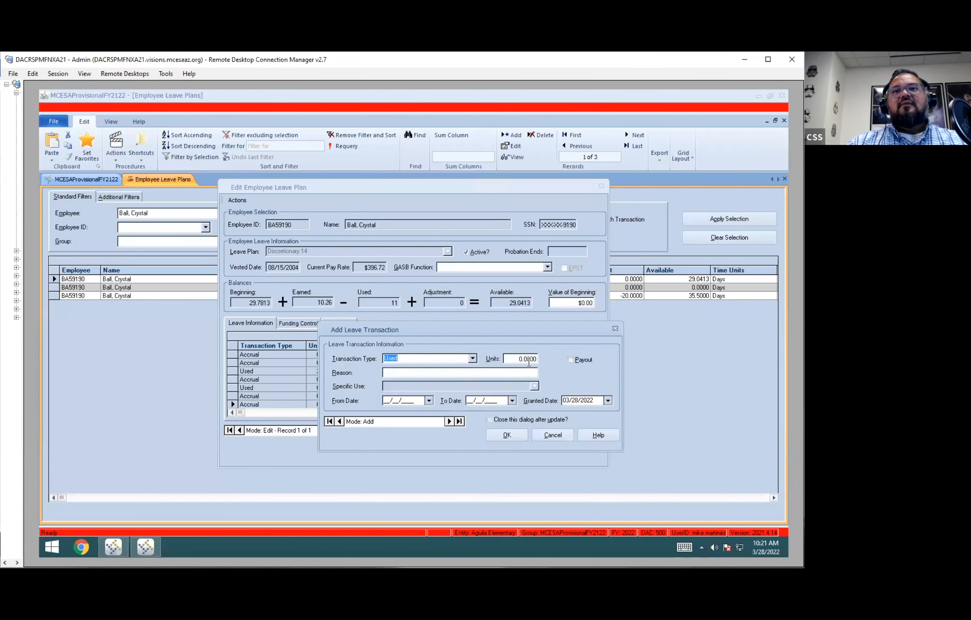
left_click(512, 360)
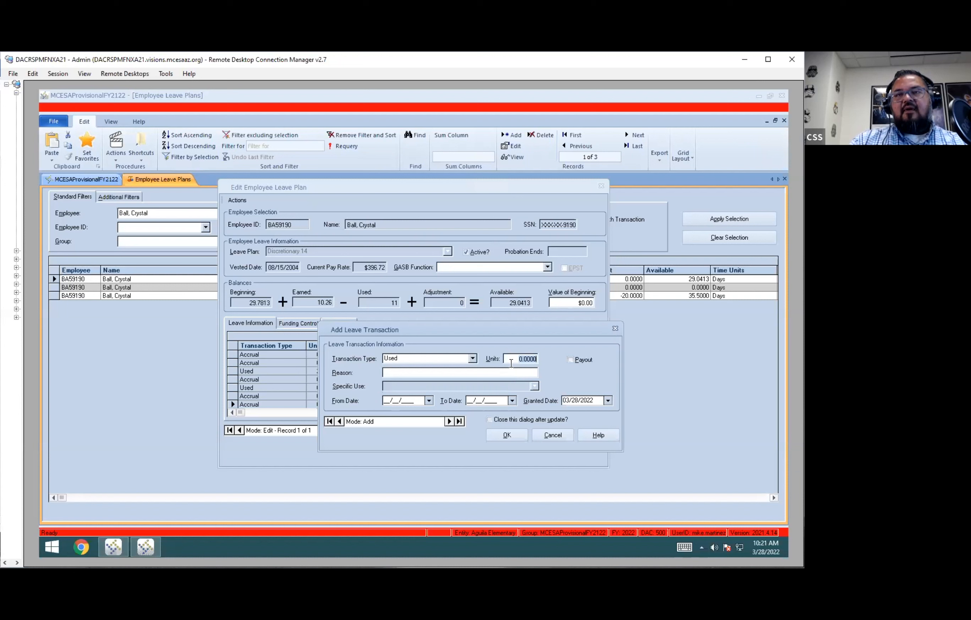
type("3")
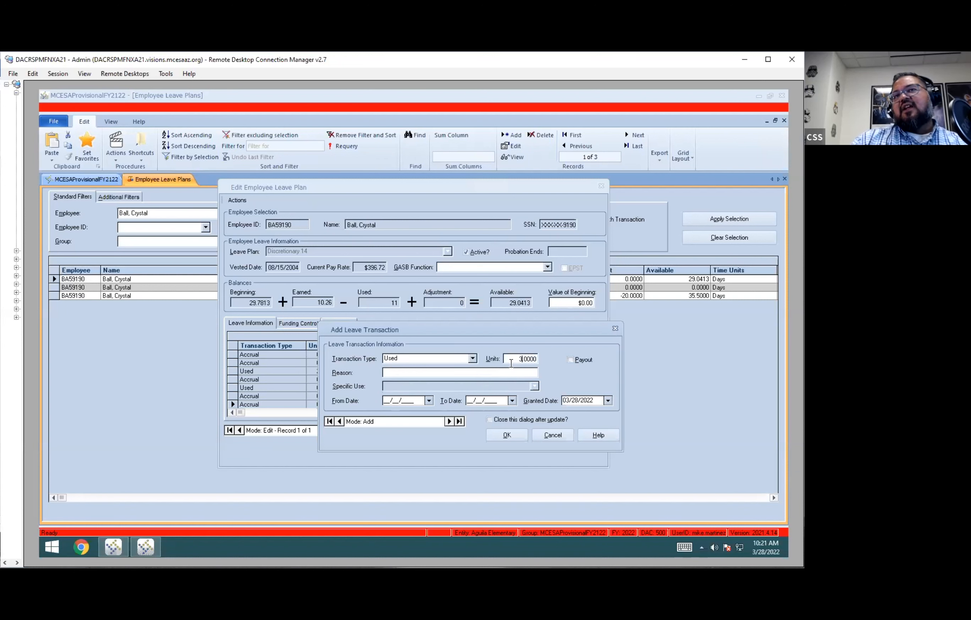
type("5")
key("Tab")
left_click(468, 373)
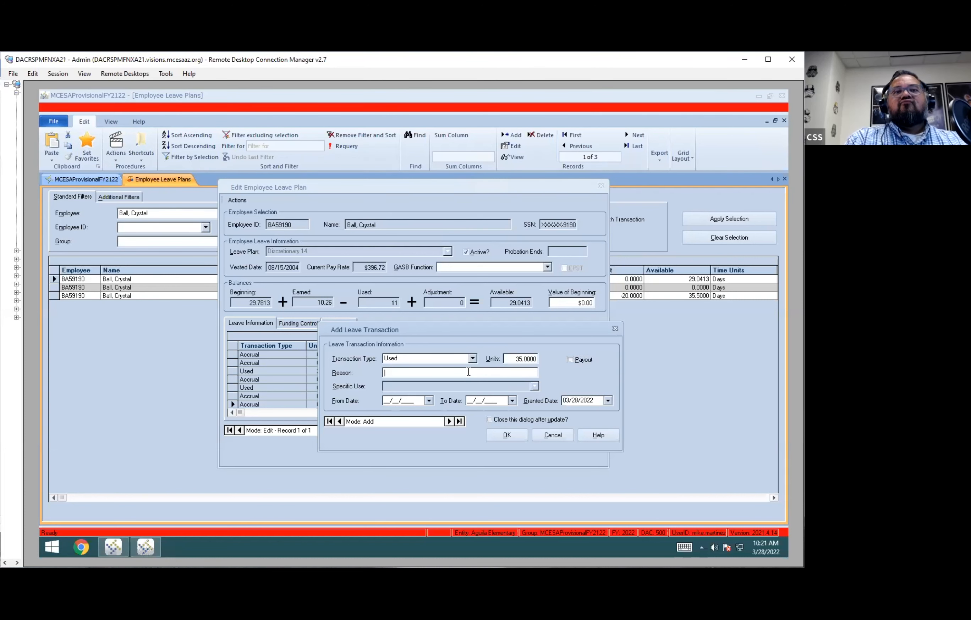
type("Burning Man")
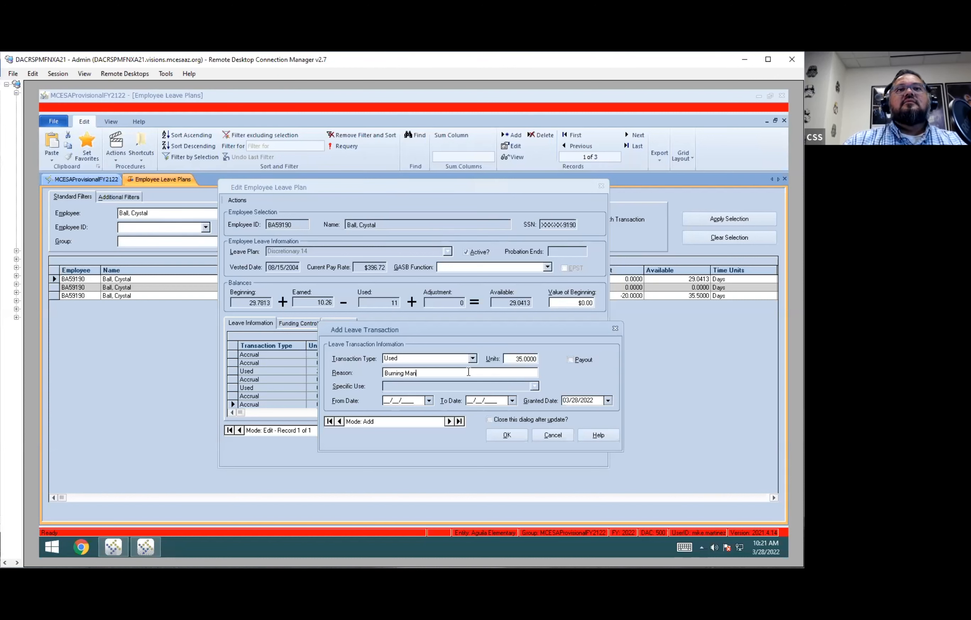
Date the leave transaction 03/07/2022 to 03/11/2022 with granted date 03/11/2022, and save it together with the leave plan.
left_click_drag(453, 329, 481, 226)
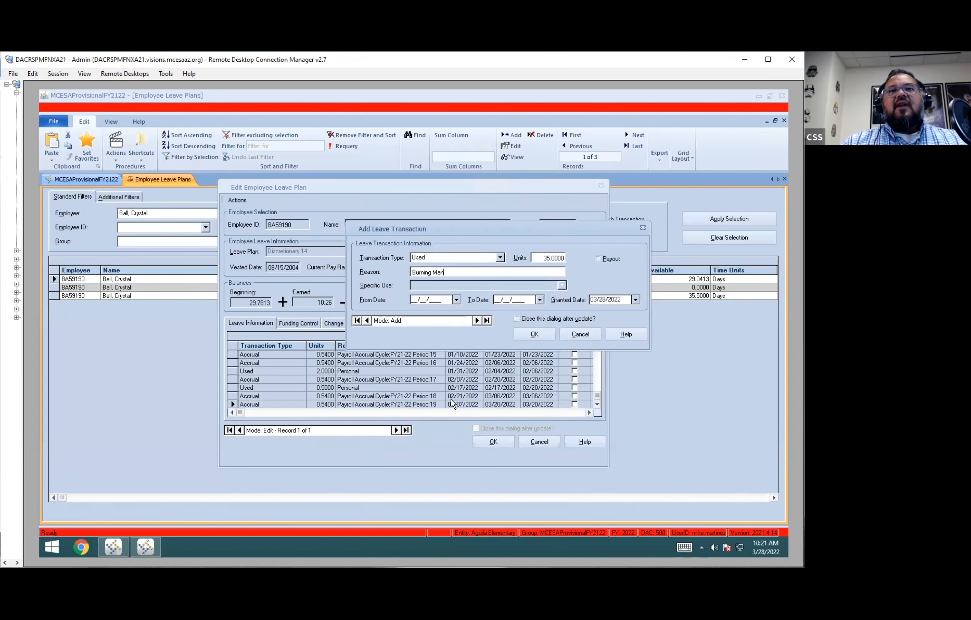
left_click(456, 300)
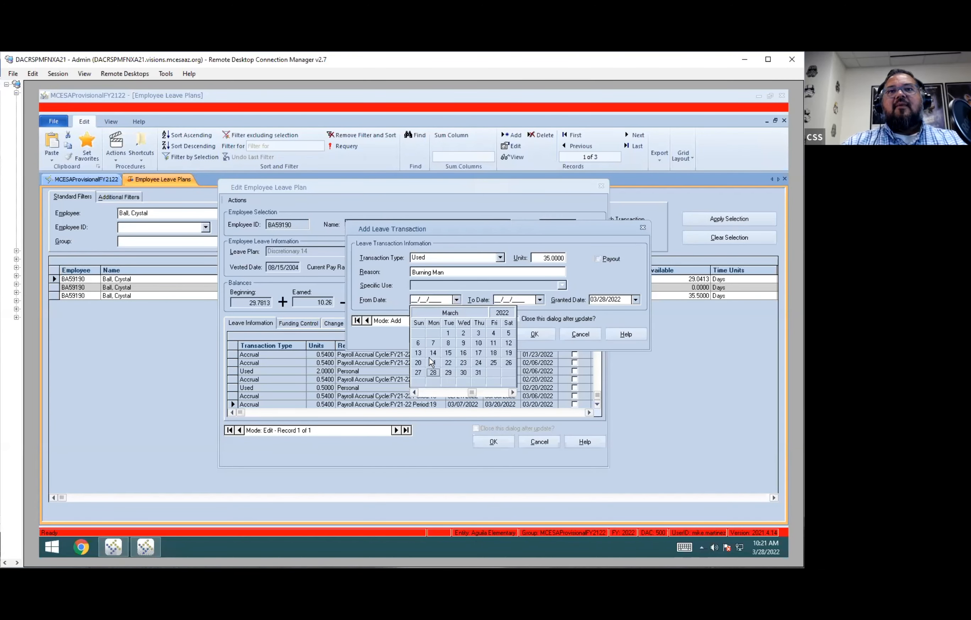
left_click(432, 343)
left_click(540, 299)
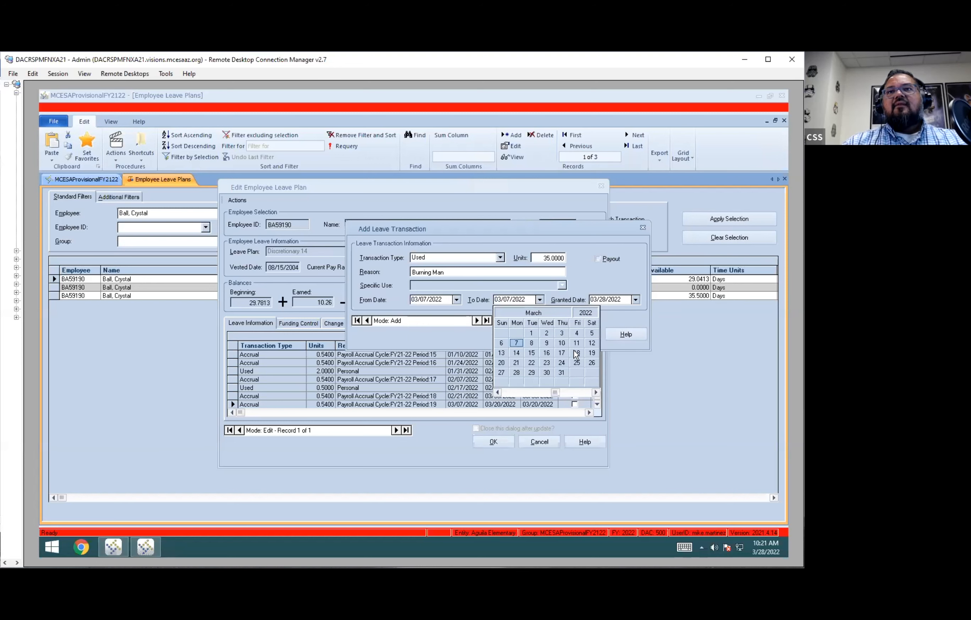
left_click(576, 343)
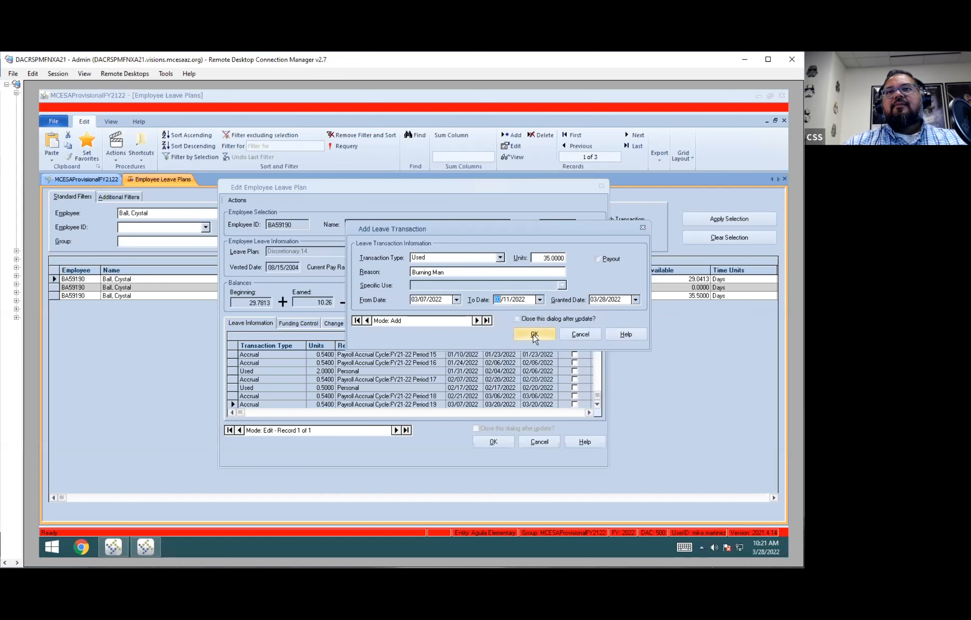
left_click(635, 301)
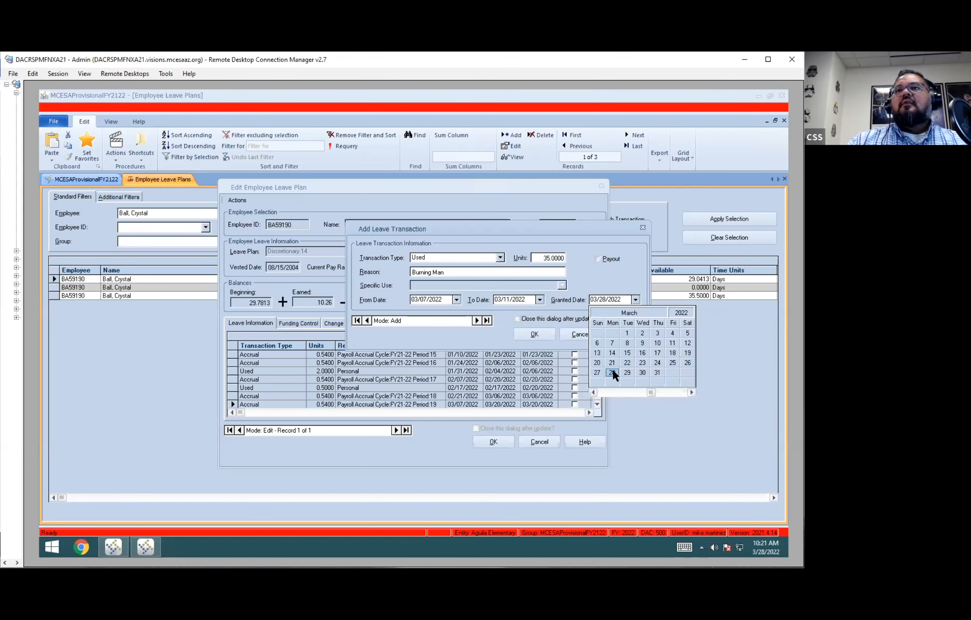
left_click(673, 344)
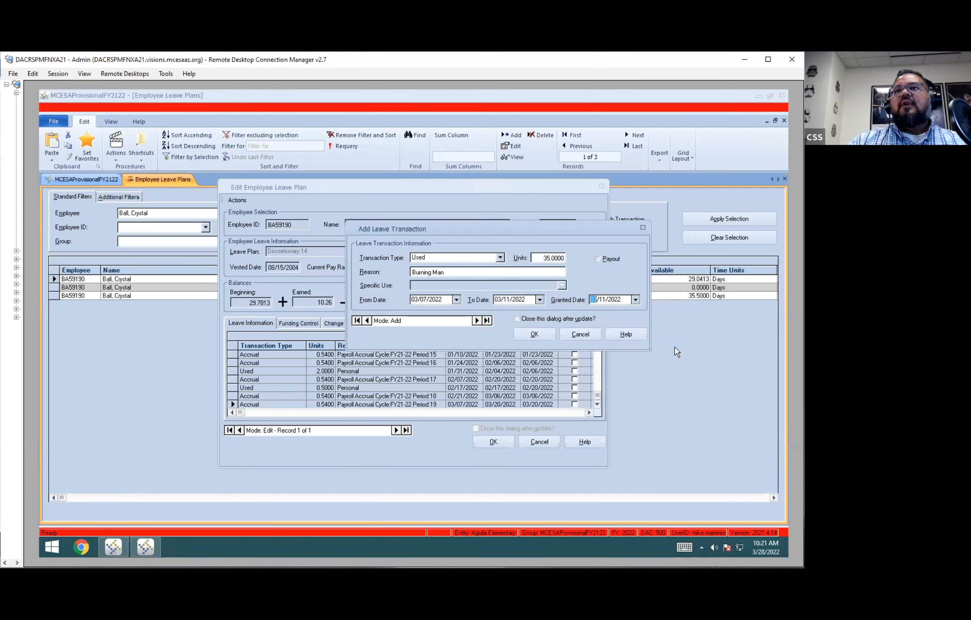
left_click(536, 322)
left_click(535, 335)
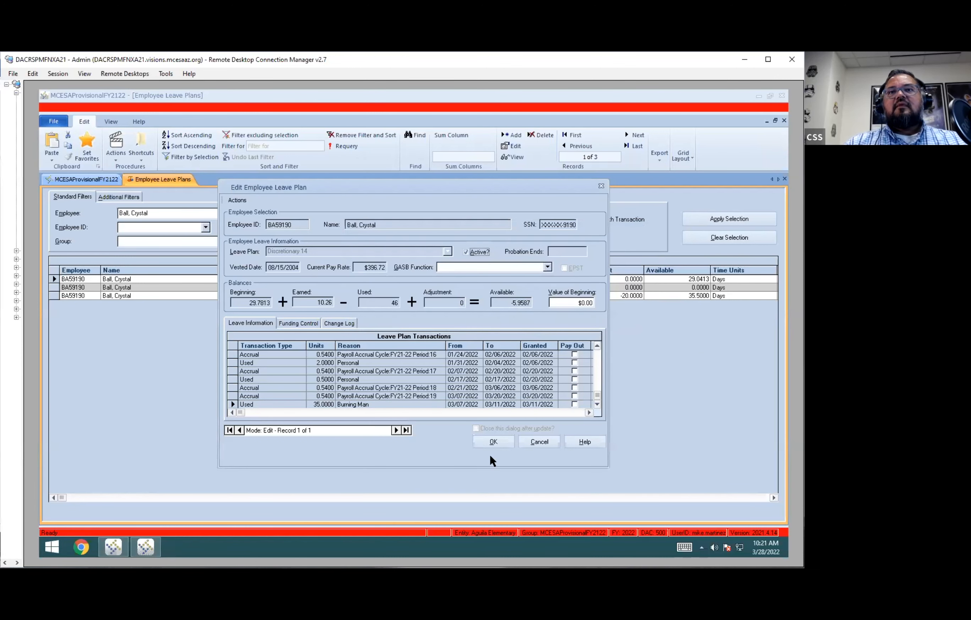
left_click(504, 445)
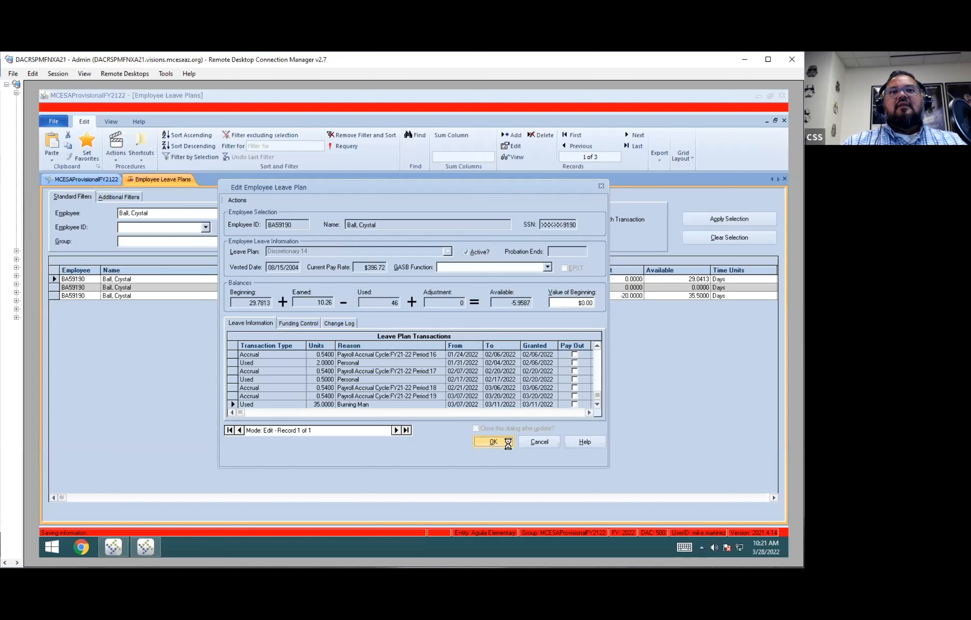
Close Employee Leave Plans and run Calculate Employee Leave Docking from Process Payroll for pay period 19.
right_click(150, 182)
left_click(168, 188)
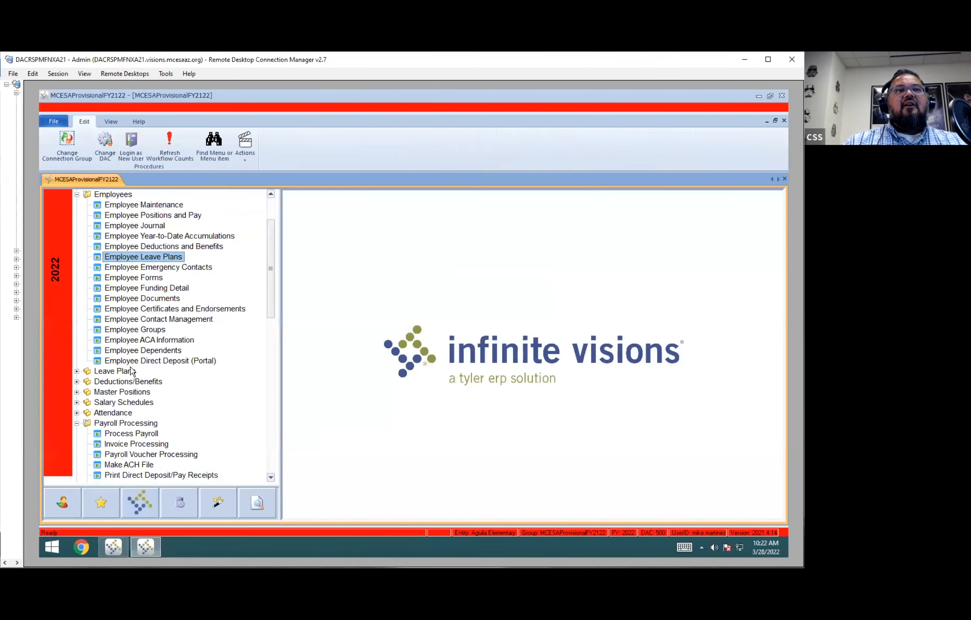
left_click(146, 434)
double_click(149, 433)
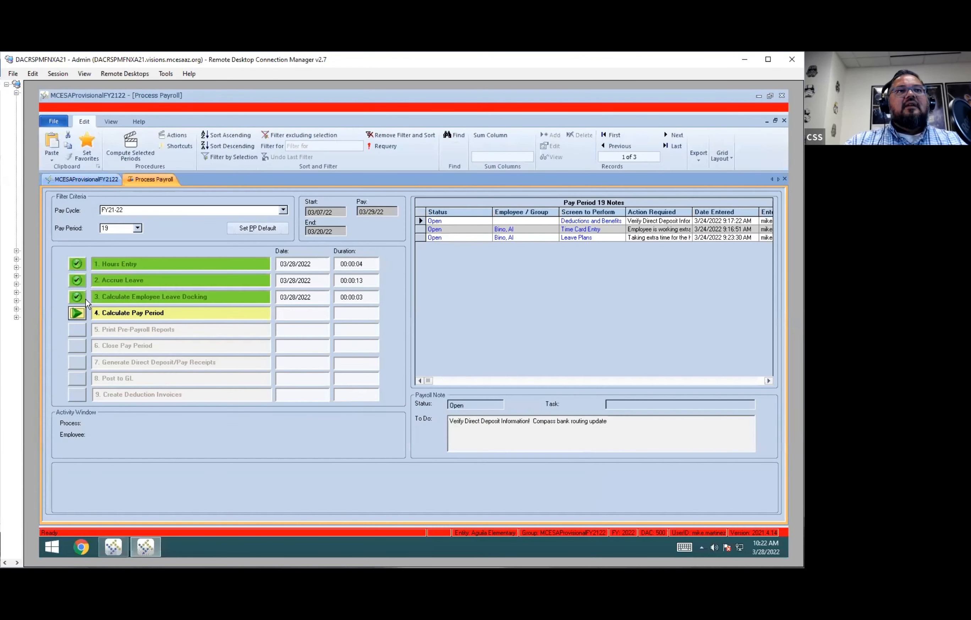
left_click(79, 298)
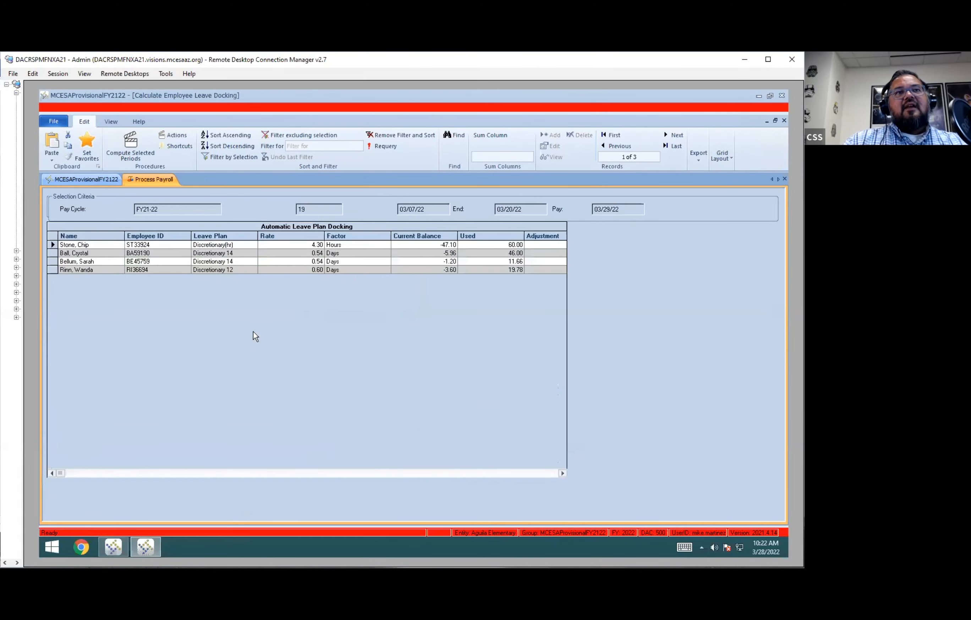
Set the dock units to 1 for the superintendent's Discretionary 14 leave docking record and save it.
left_click(53, 256)
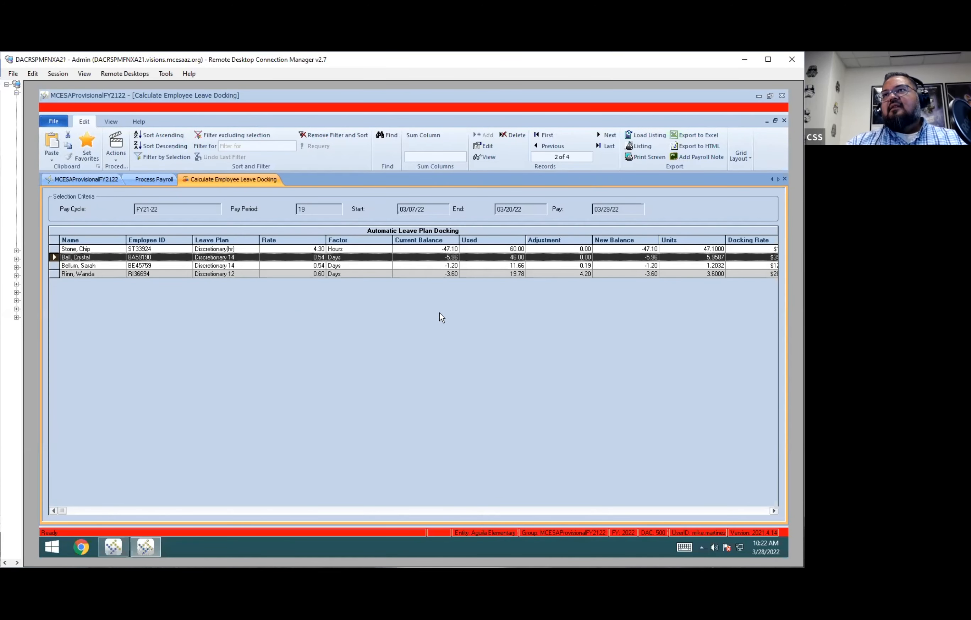
double_click(302, 257)
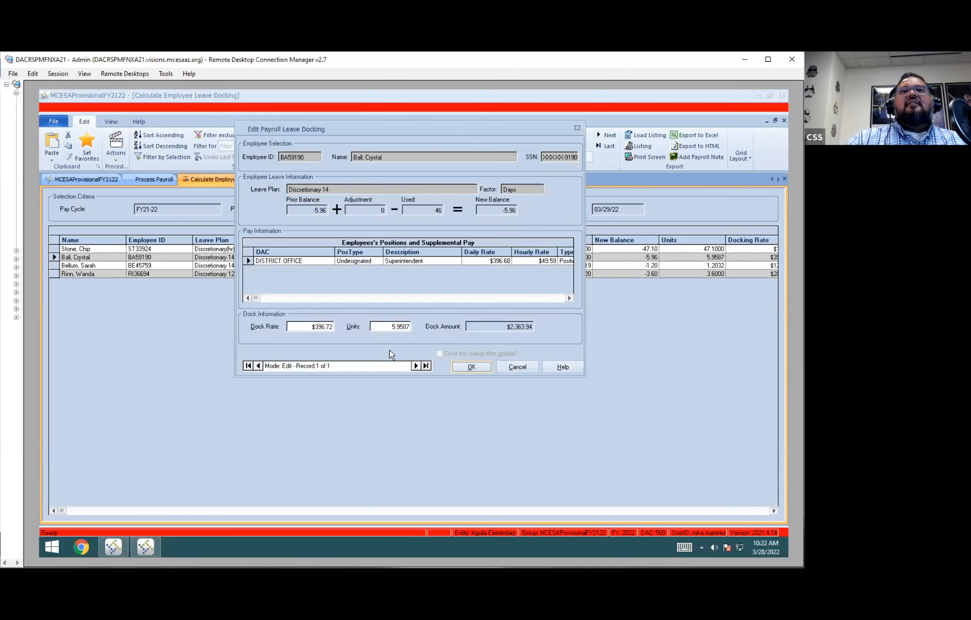
left_click(384, 326)
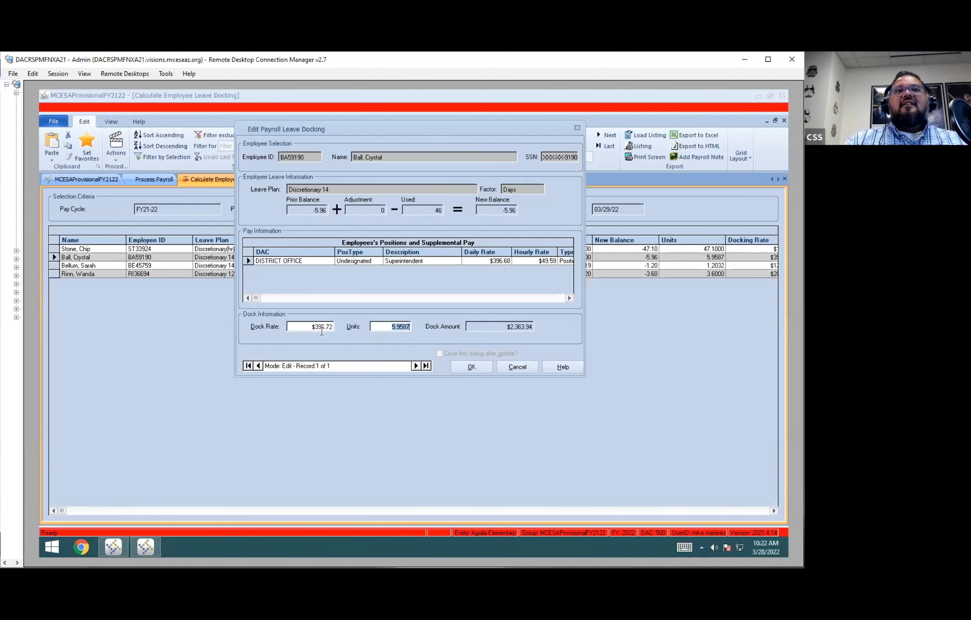
left_click(291, 327)
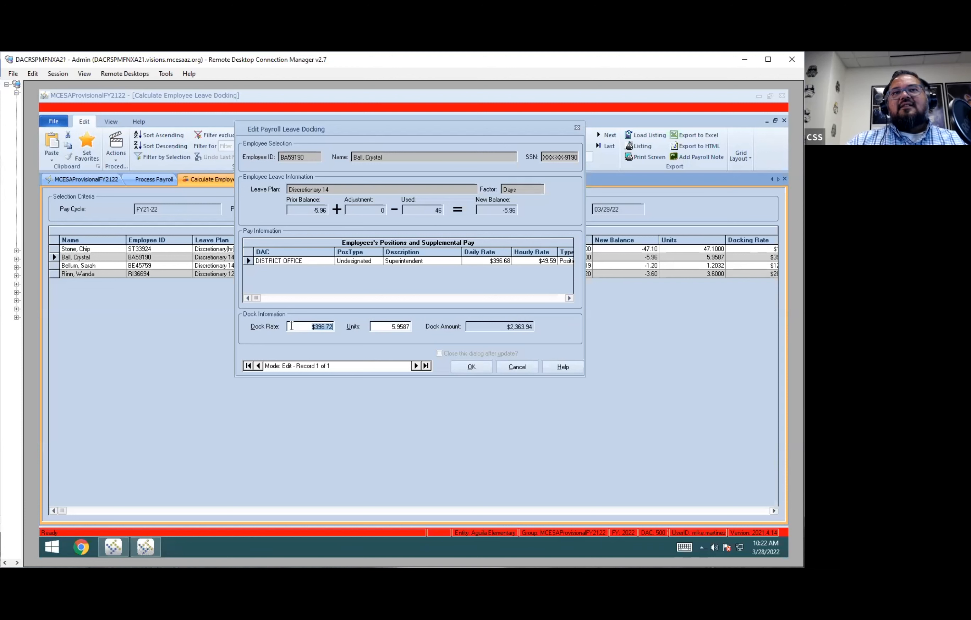
left_click(499, 330)
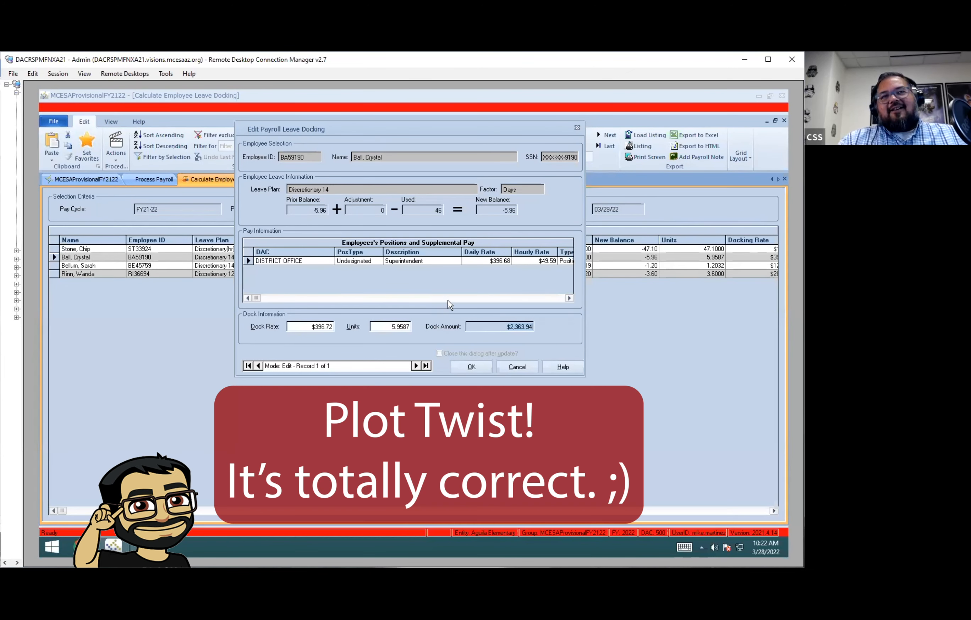
left_click(452, 298)
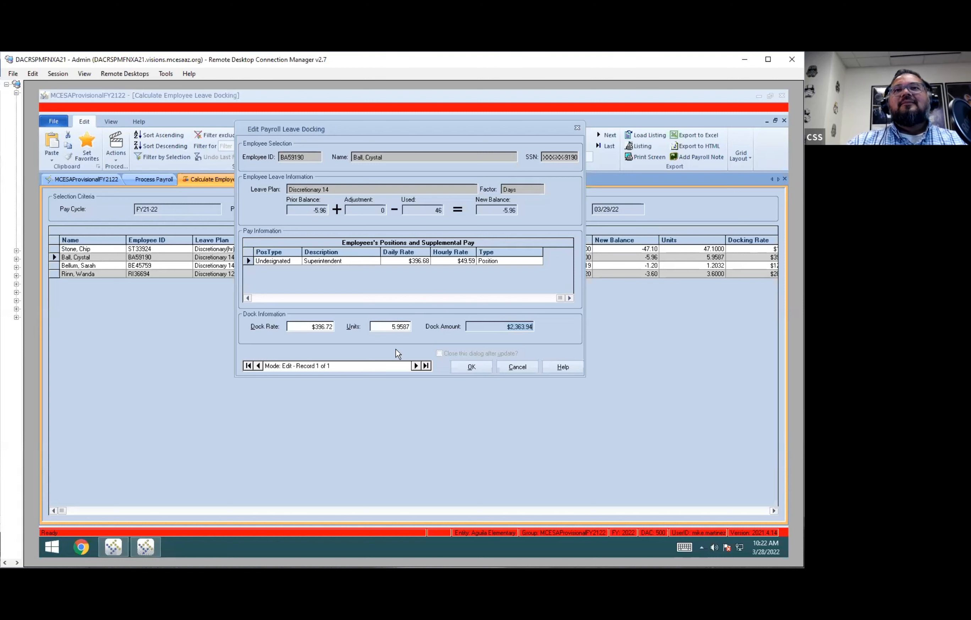
double_click(383, 329)
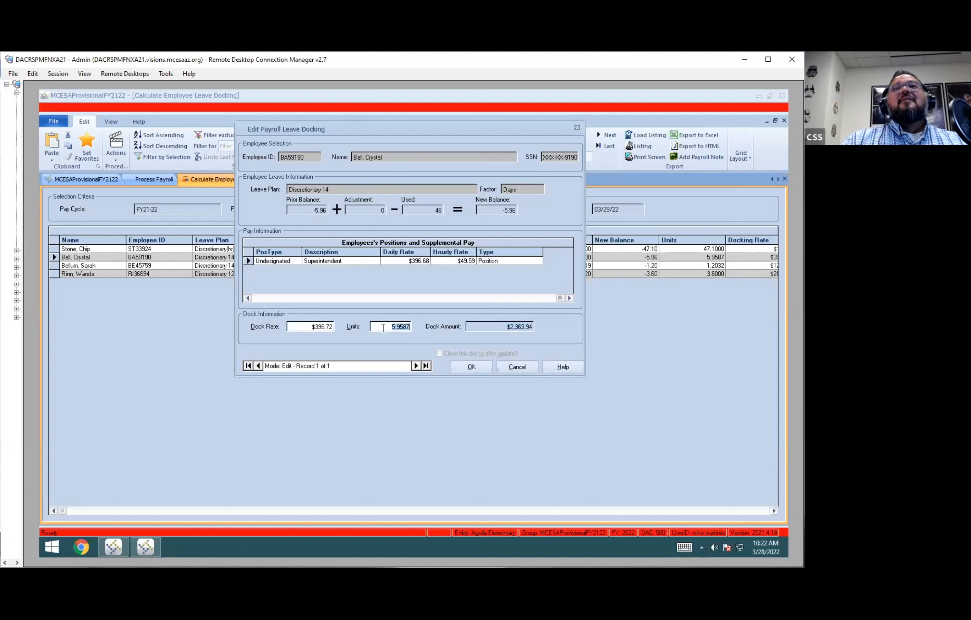
type("1")
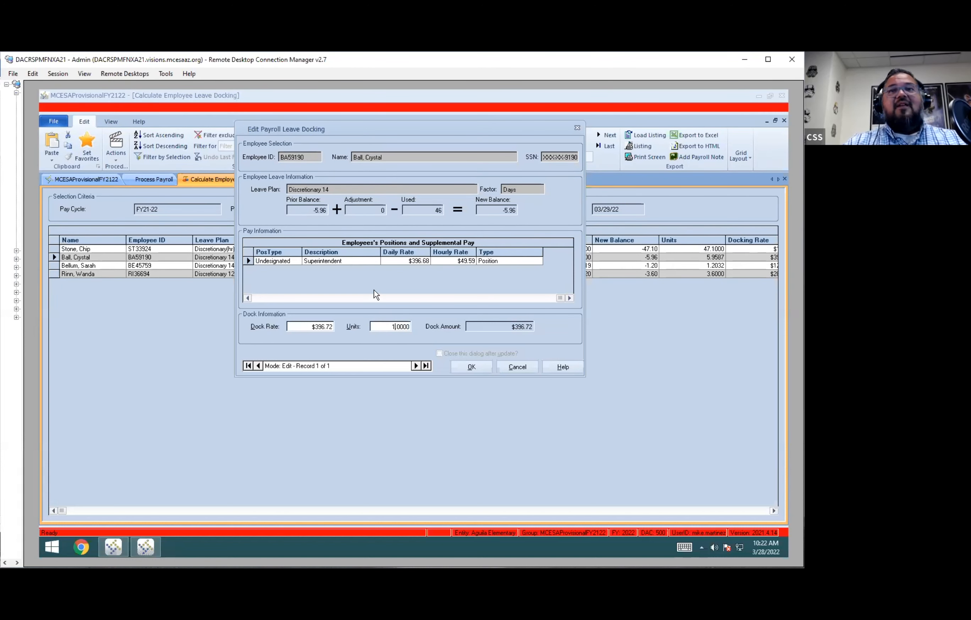
left_click(486, 369)
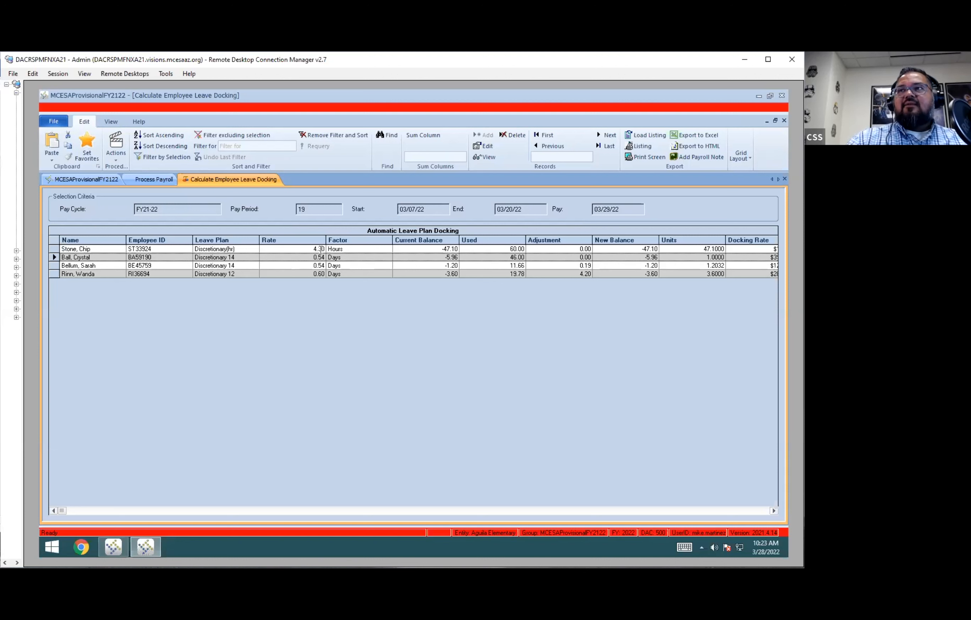
Post all leave docking records for pay period 19 and close Calculate Employee Leave Docking.
left_click(118, 149)
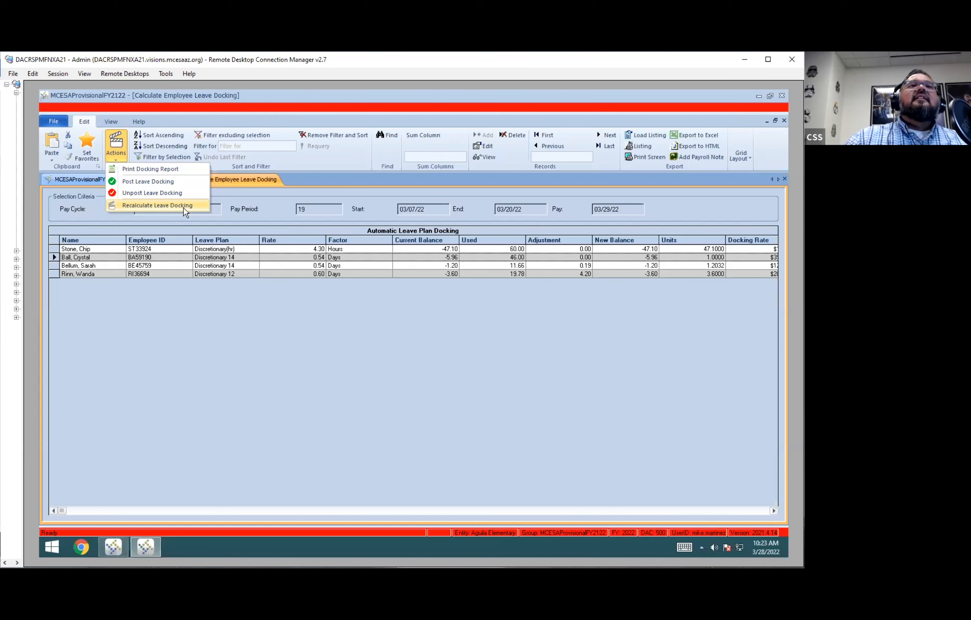
left_click(165, 182)
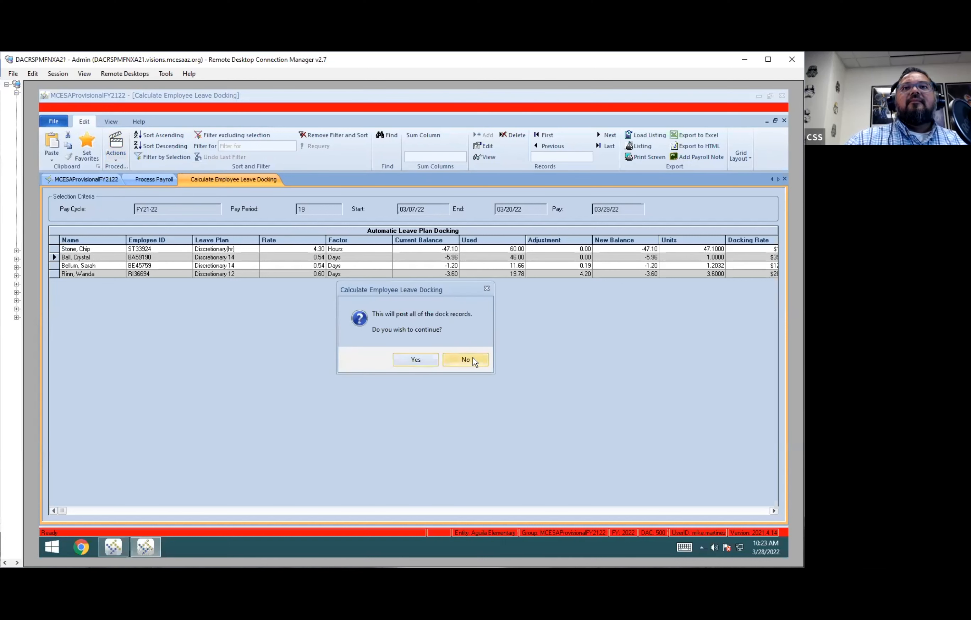
left_click(421, 363)
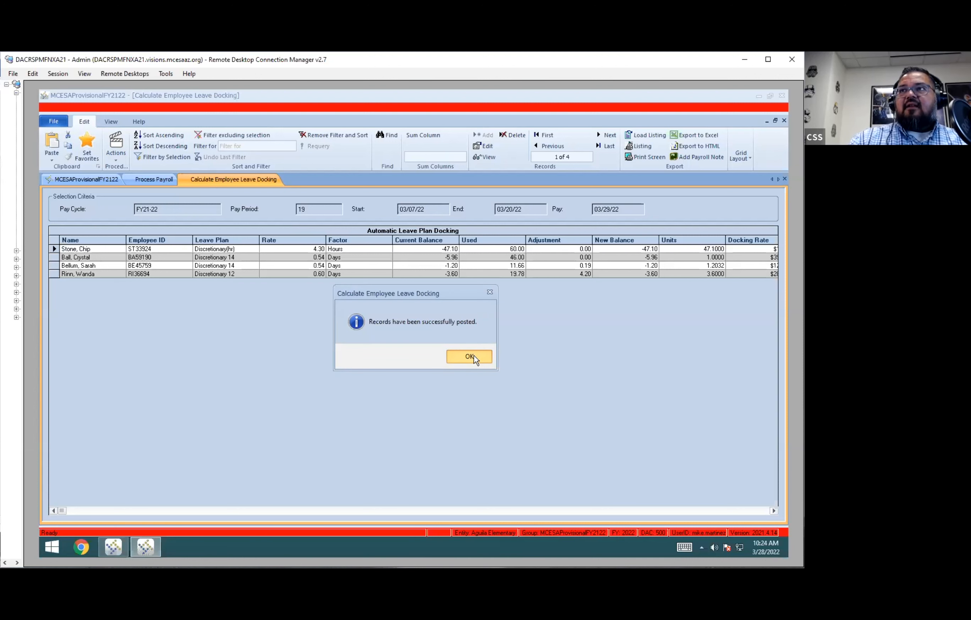
left_click(469, 356)
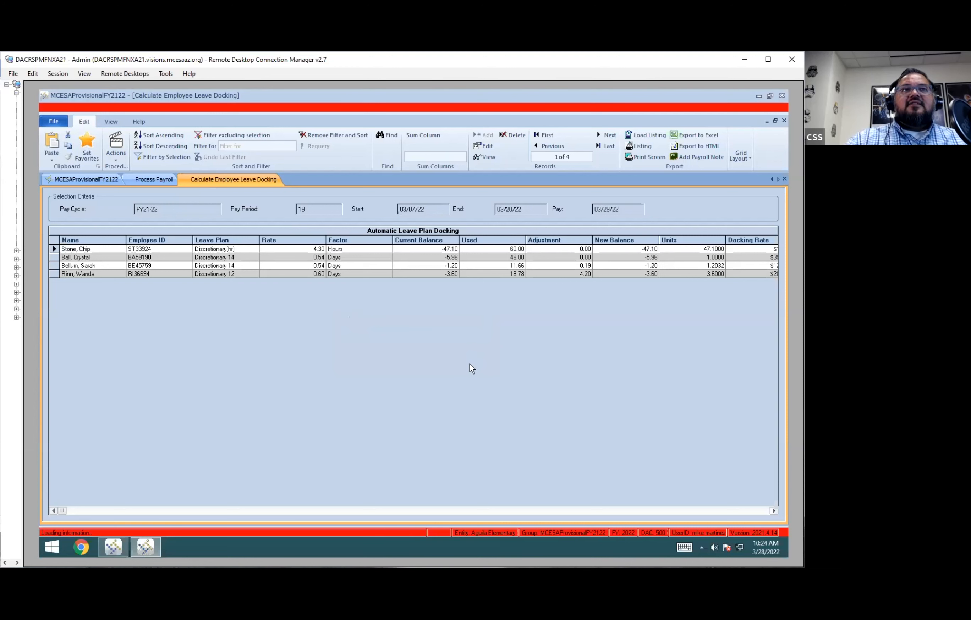
right_click(237, 180)
left_click(267, 188)
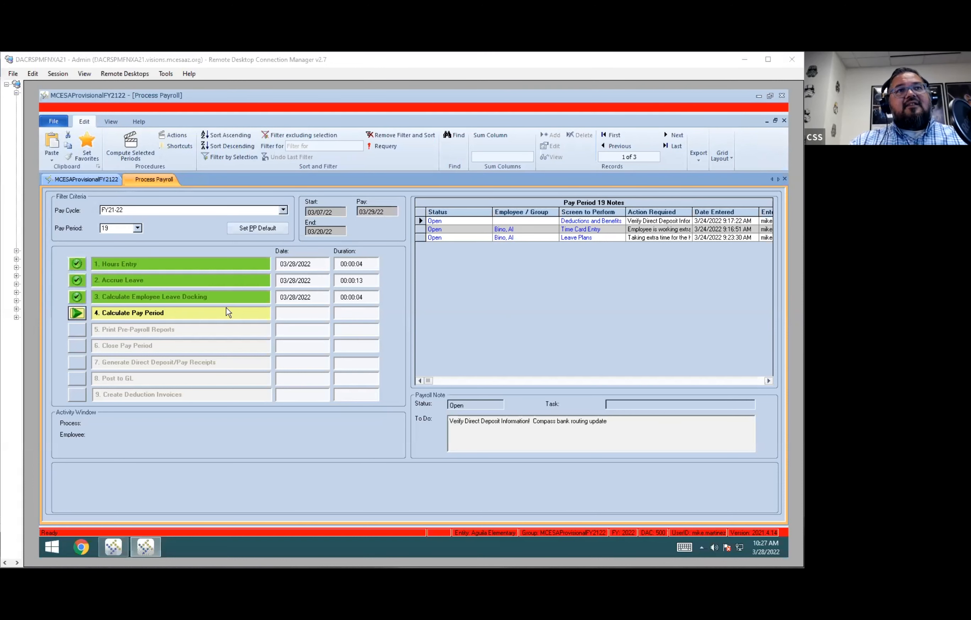
Open the Garnishment Screen from Process Payroll and list all garnishment records for the plaintiff US DEPARTMENT OF EDUCATION.
left_click(174, 135)
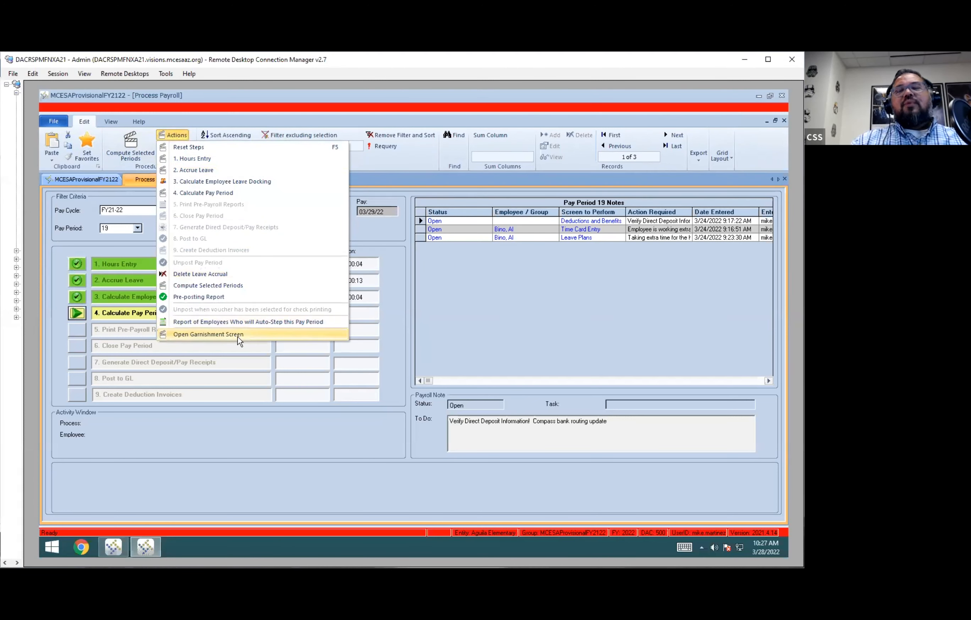
left_click(239, 334)
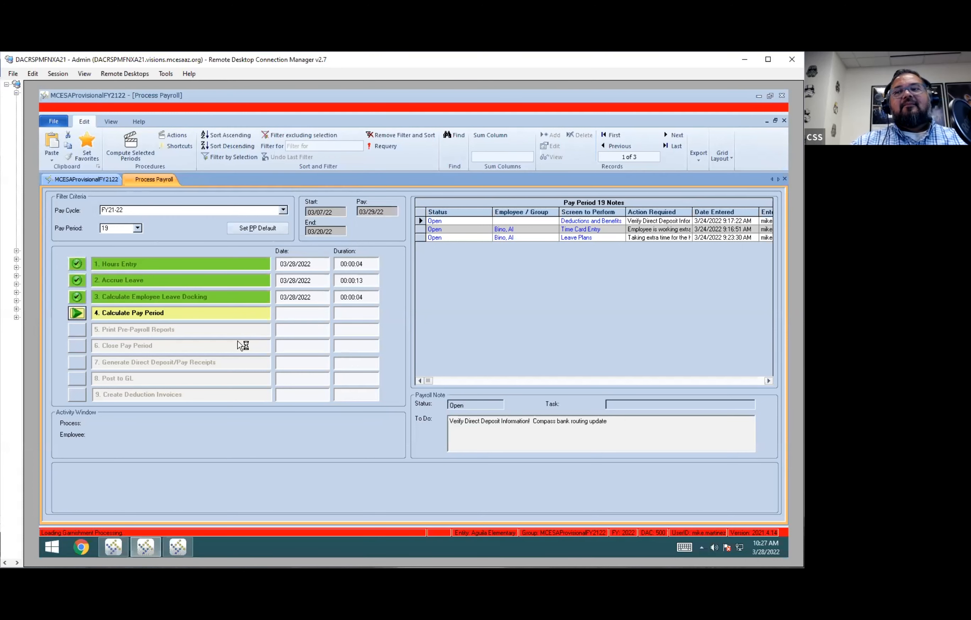
left_click(185, 547)
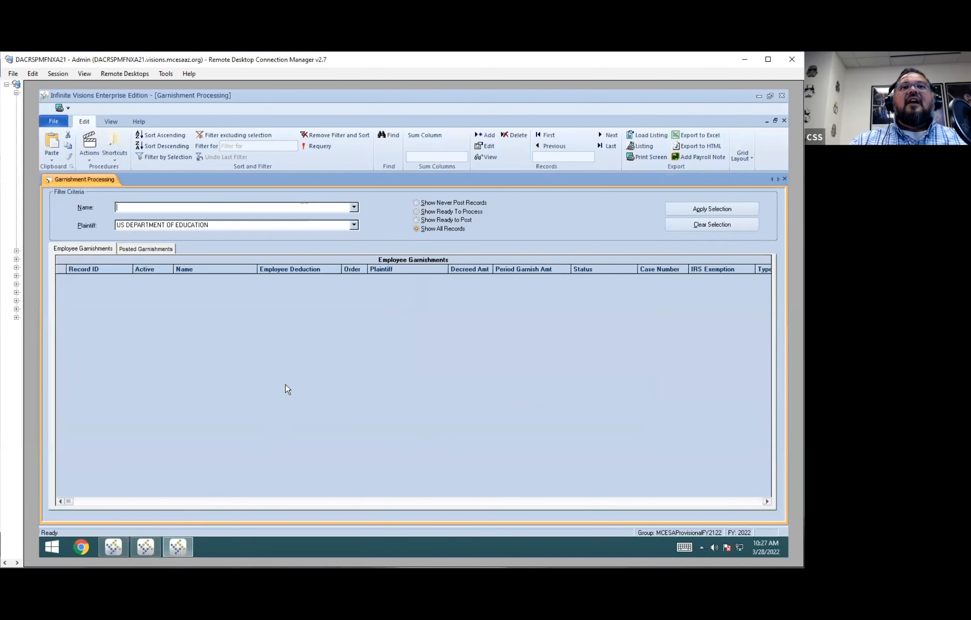
left_click(732, 210)
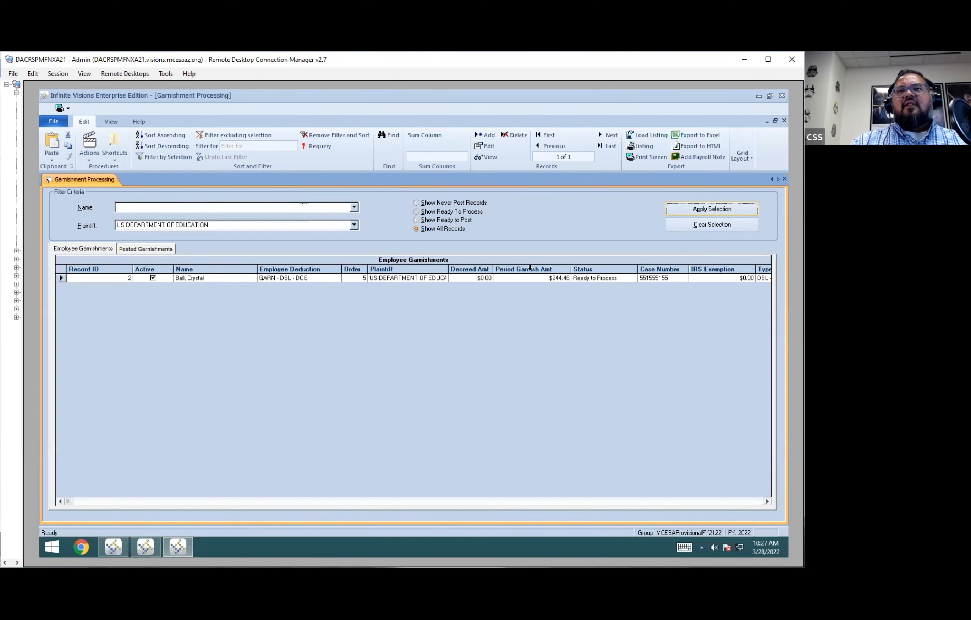
Open the listed employee's garnishment record, review its details, and save it without changes.
left_click(376, 278)
double_click(376, 278)
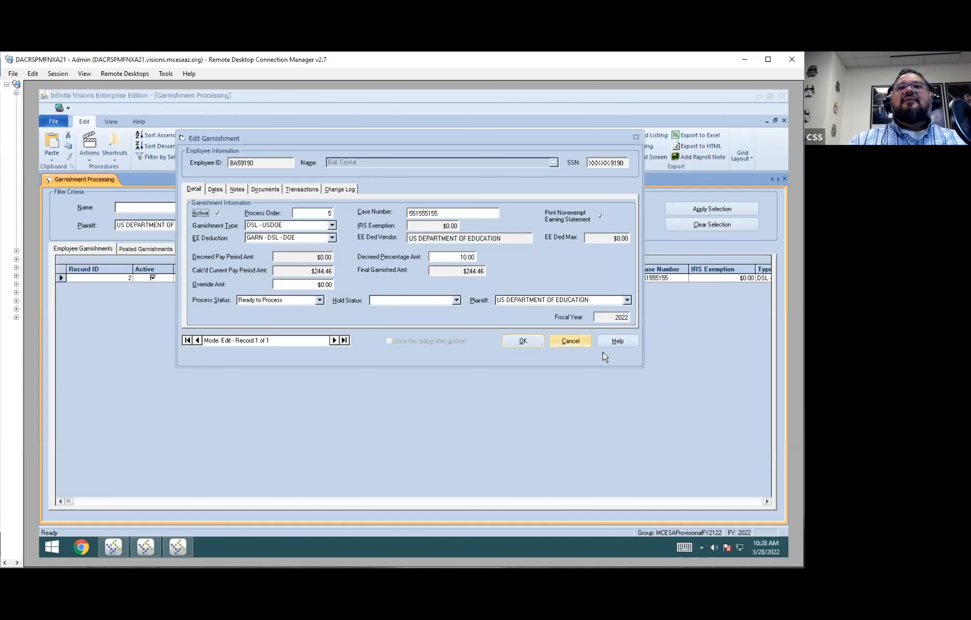
left_click(523, 342)
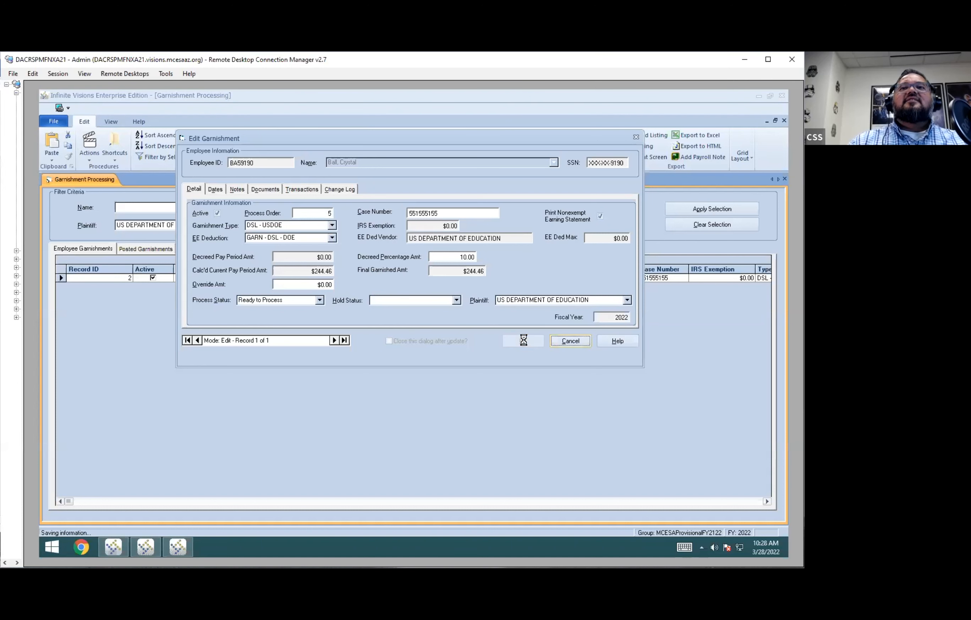
Compute the garnishments for pay cycle FY21-22, pay period 19.
left_click(93, 157)
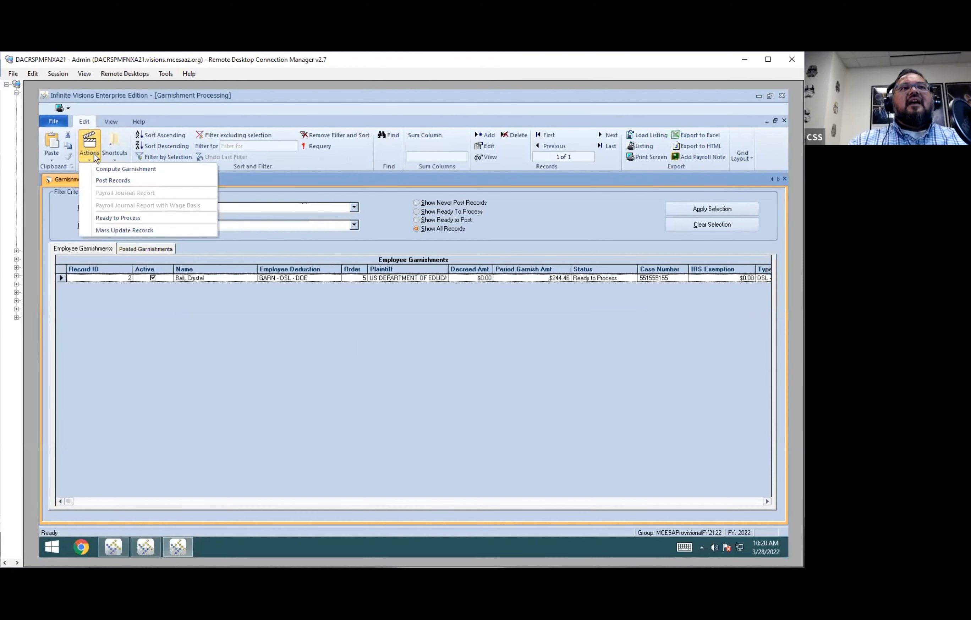
left_click(128, 171)
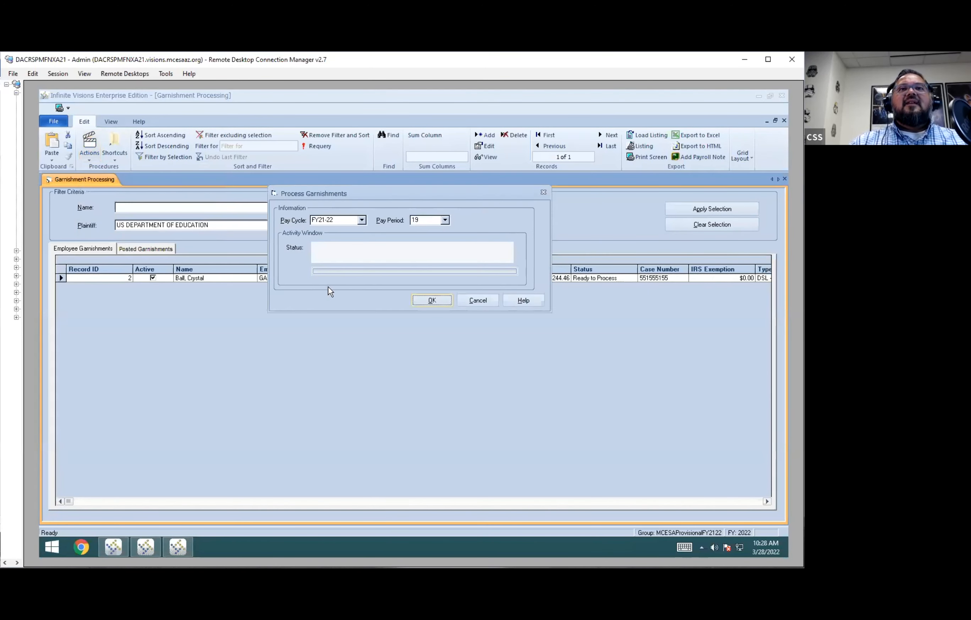
left_click(441, 307)
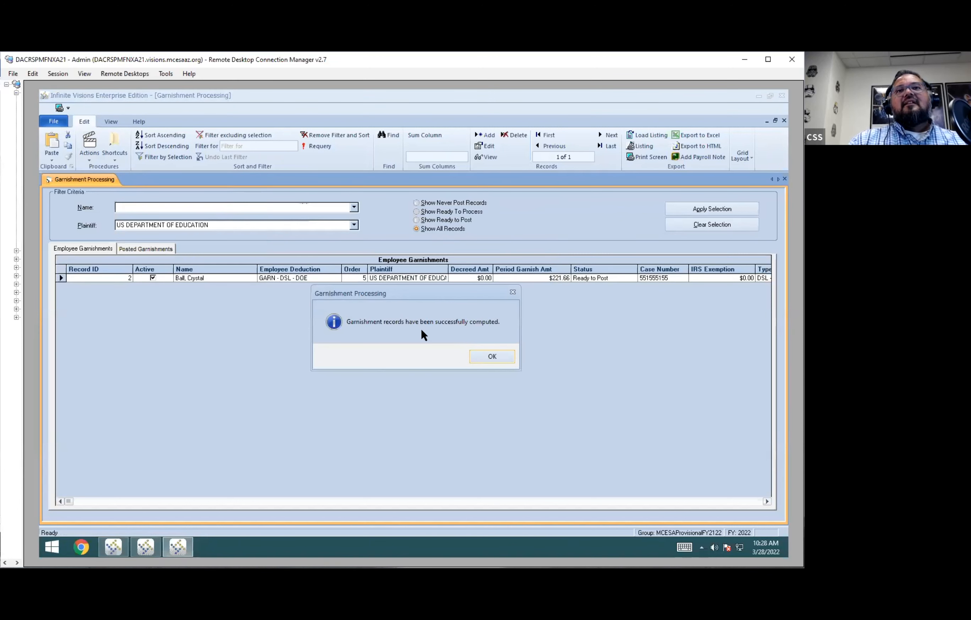
left_click(502, 361)
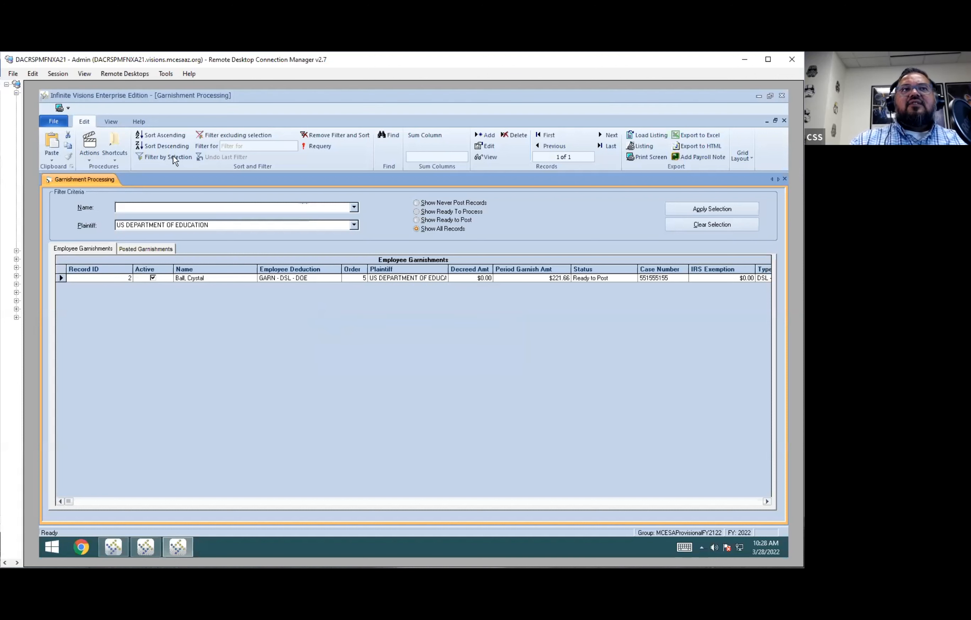
Post the garnishment records for FY21-22 pay period 19 and close Garnishment Processing.
left_click(111, 160)
left_click(97, 157)
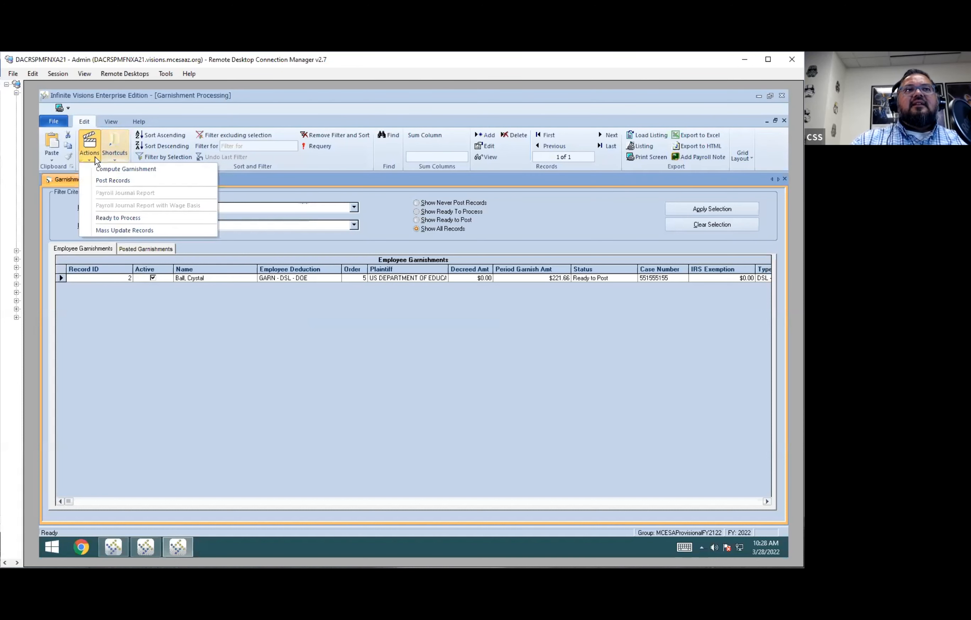
left_click(128, 182)
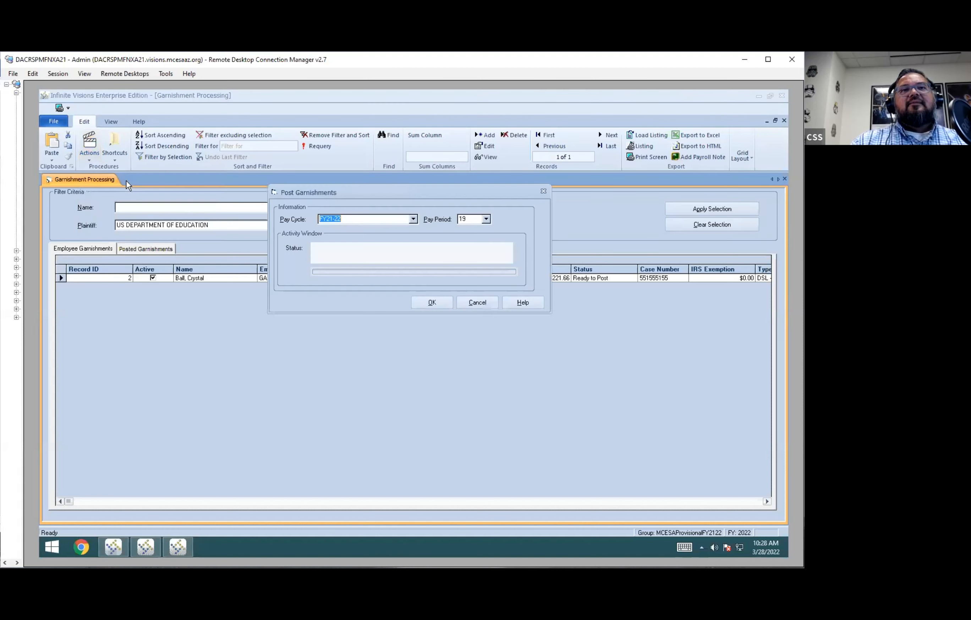
left_click(444, 306)
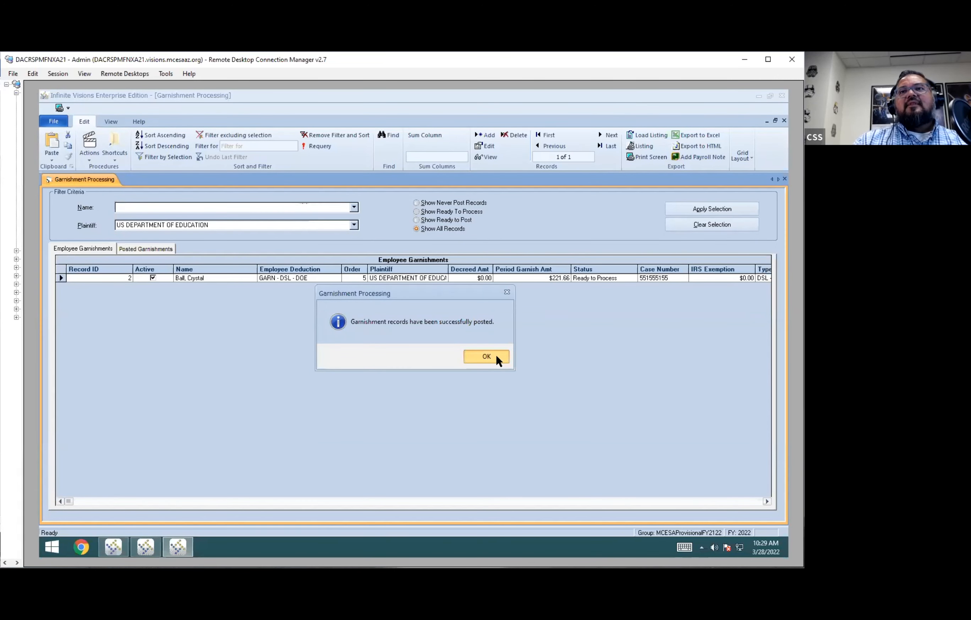
left_click(496, 356)
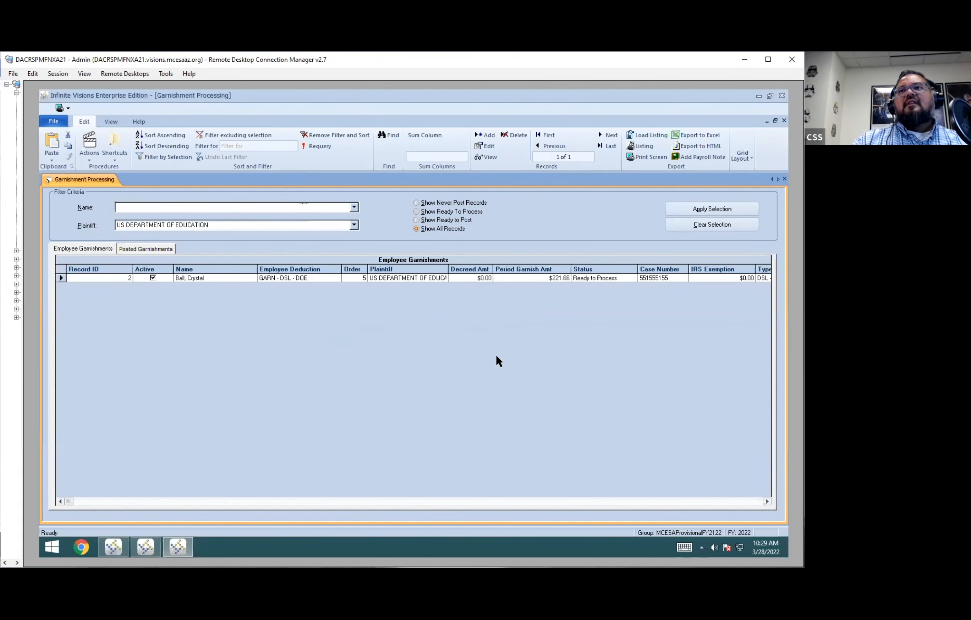
left_click(782, 96)
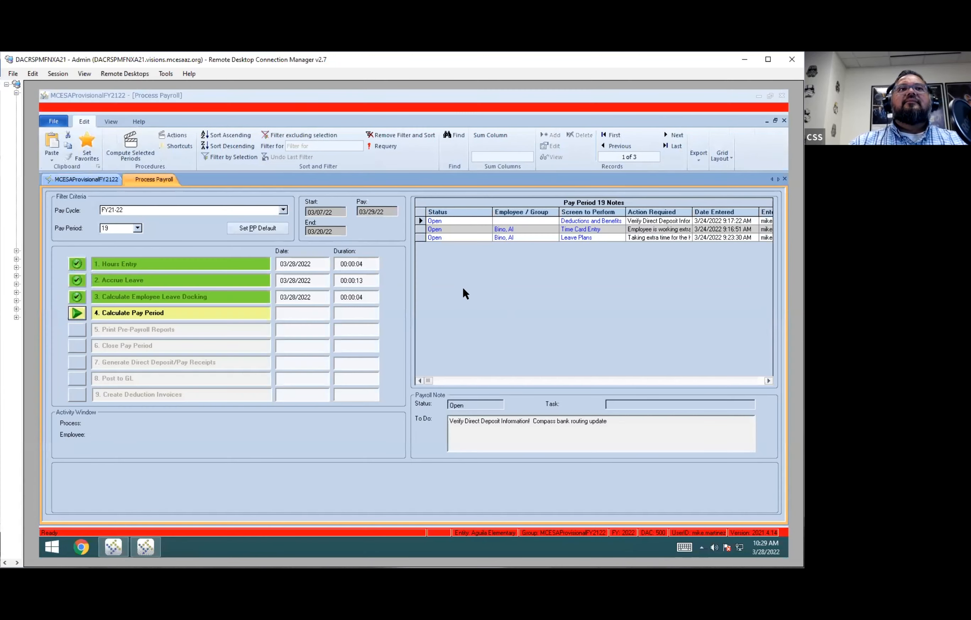
Open Employee Deductions and Benefits and list the deductions of the employee whose garnishment was posted.
left_click(88, 180)
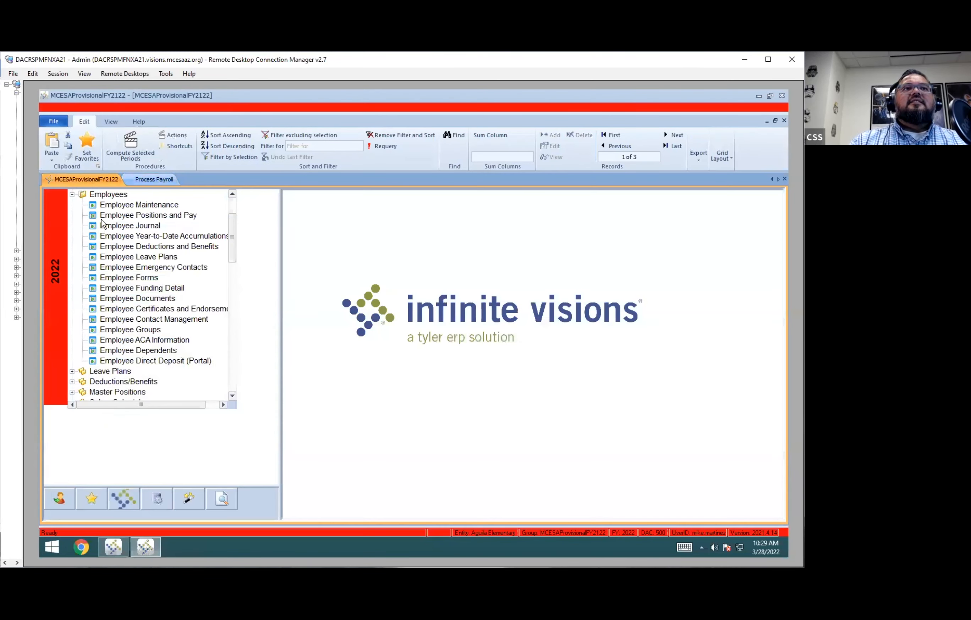
left_click(185, 248)
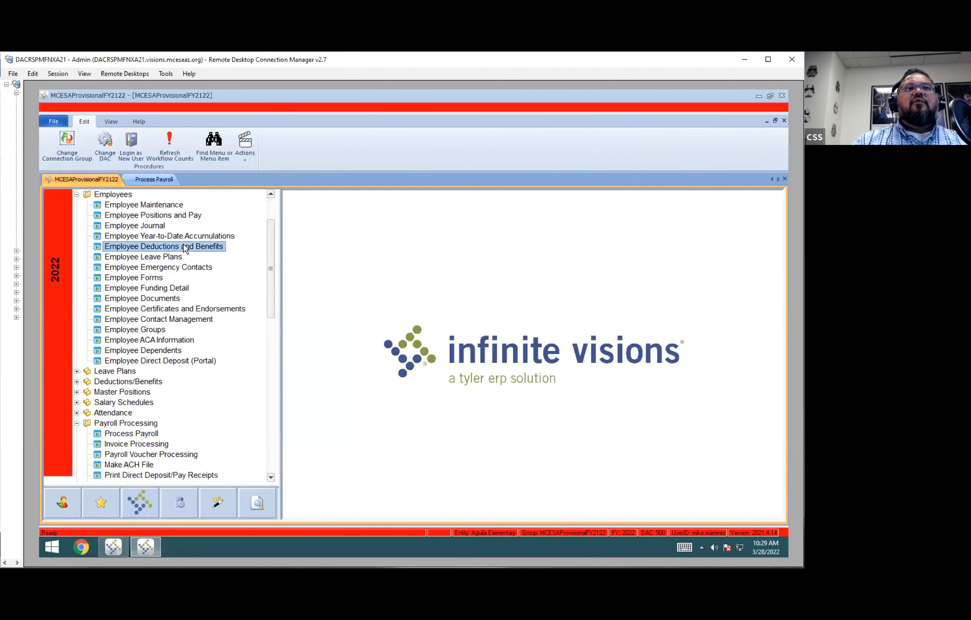
double_click(184, 247)
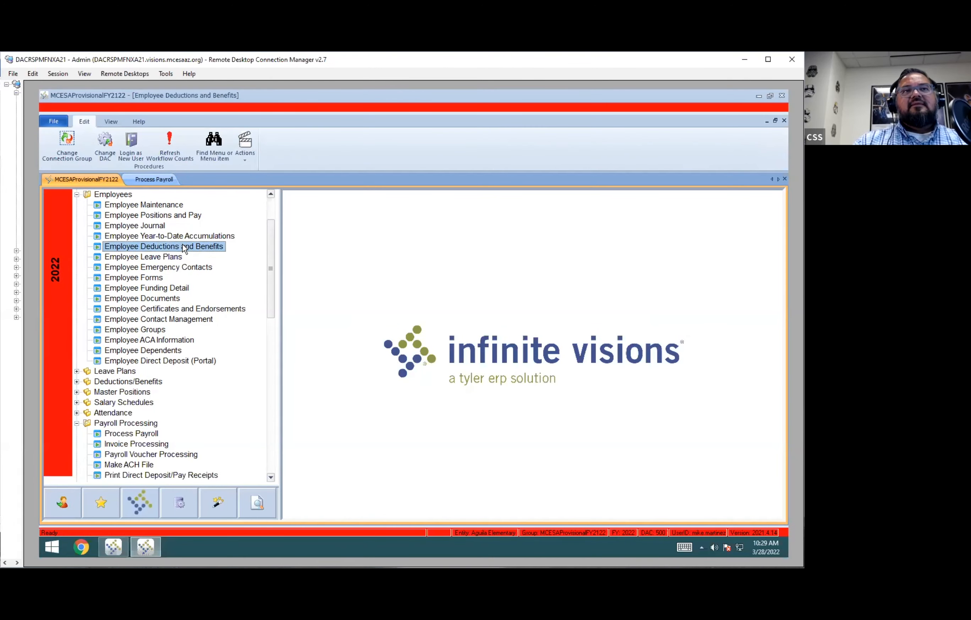
type("Ball, Crystal")
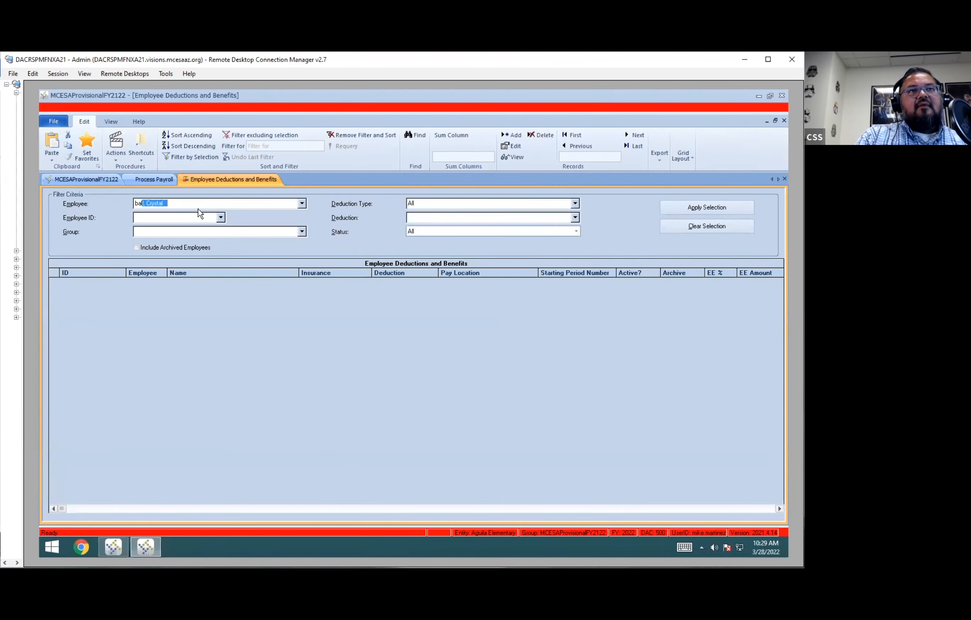
key("Tab")
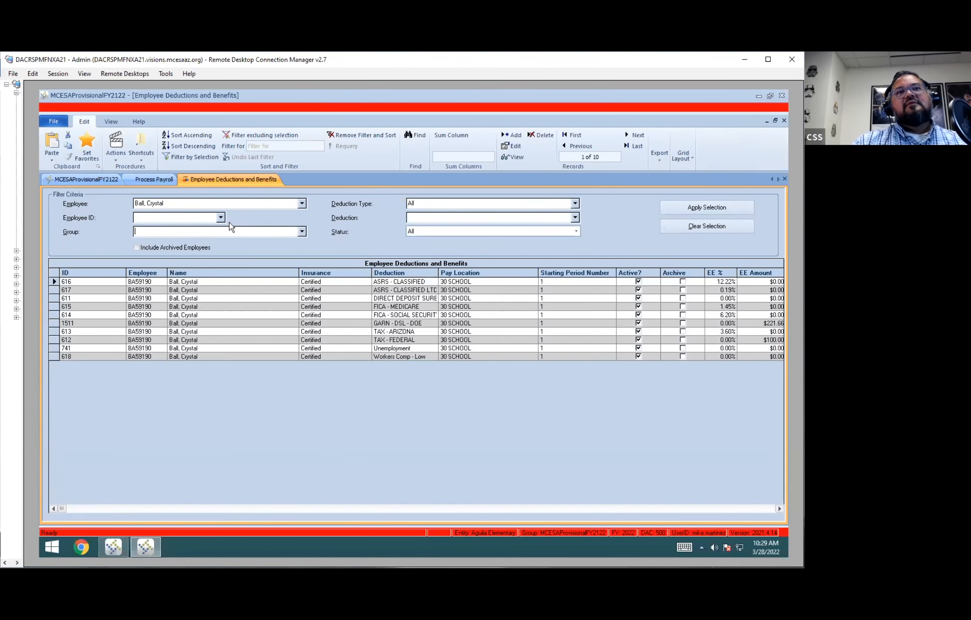
Review the employee's GARN - DSL - DOE deduction record and return to Process Payroll.
left_click(431, 324)
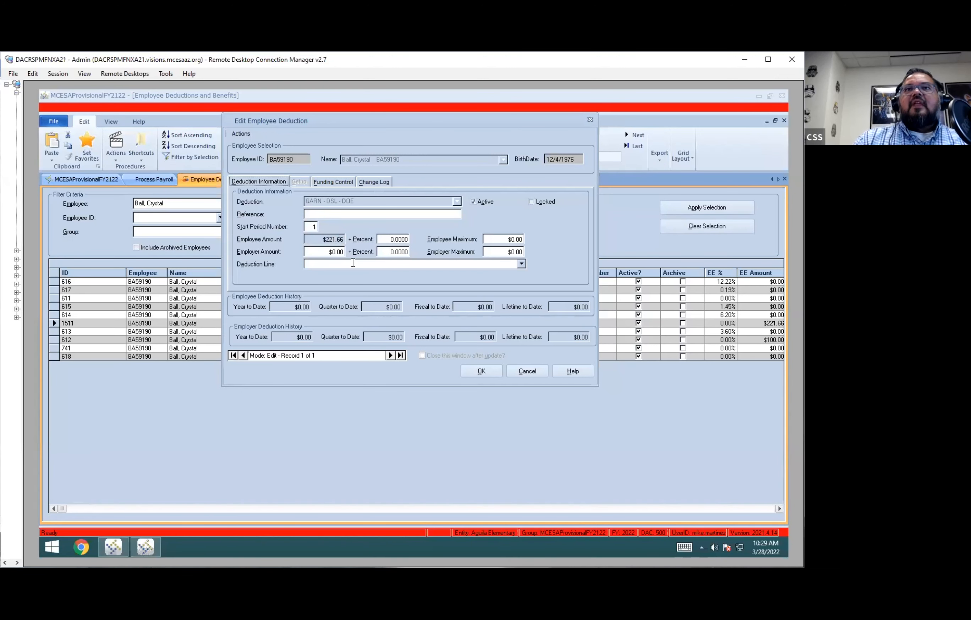
left_click(484, 371)
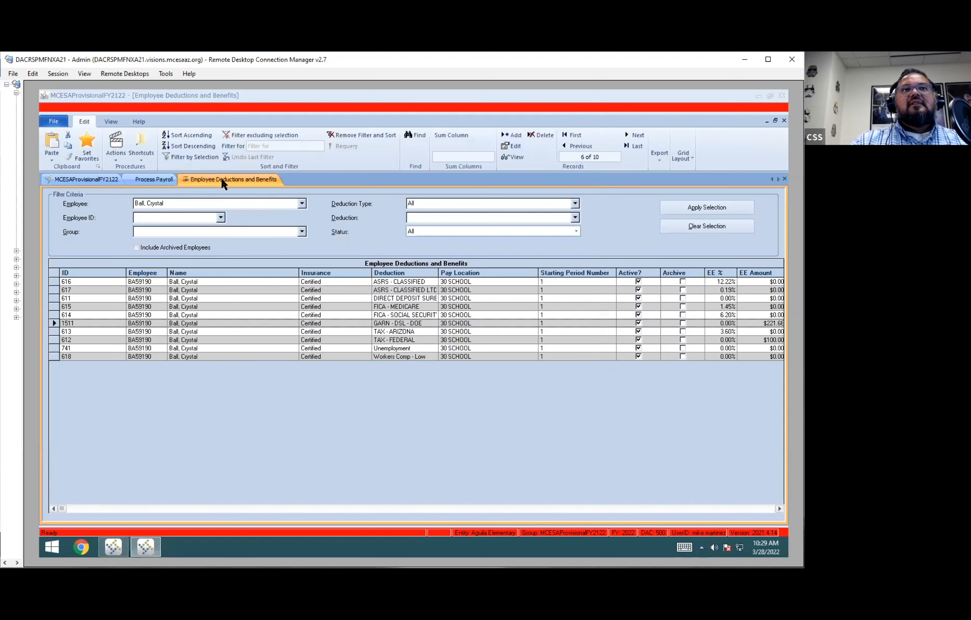
left_click(155, 181)
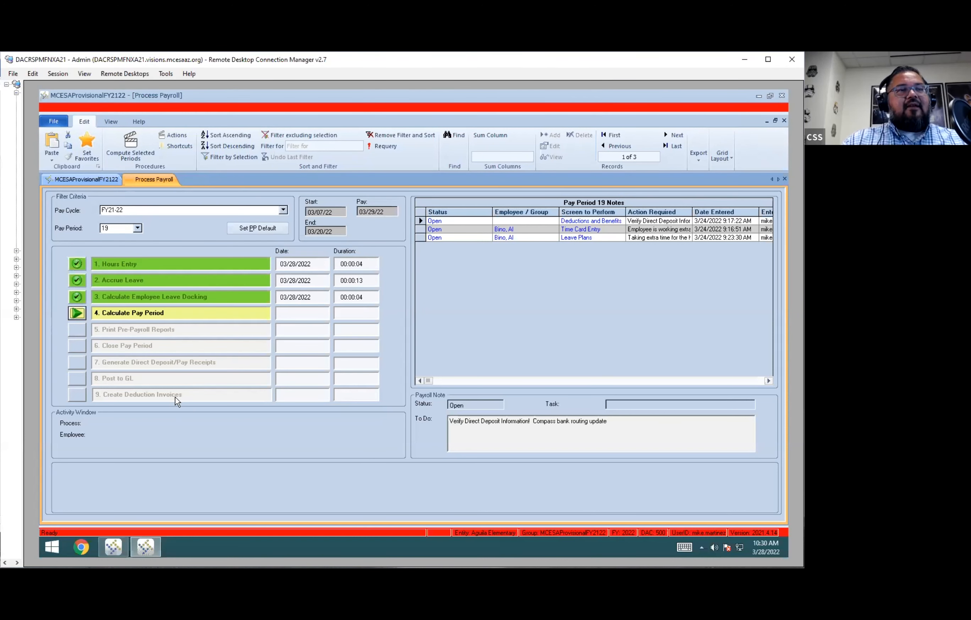
Run Calculate Pay Period for employees who are not calculated, continuing despite DACs with unfinished hours entry.
left_click(77, 314)
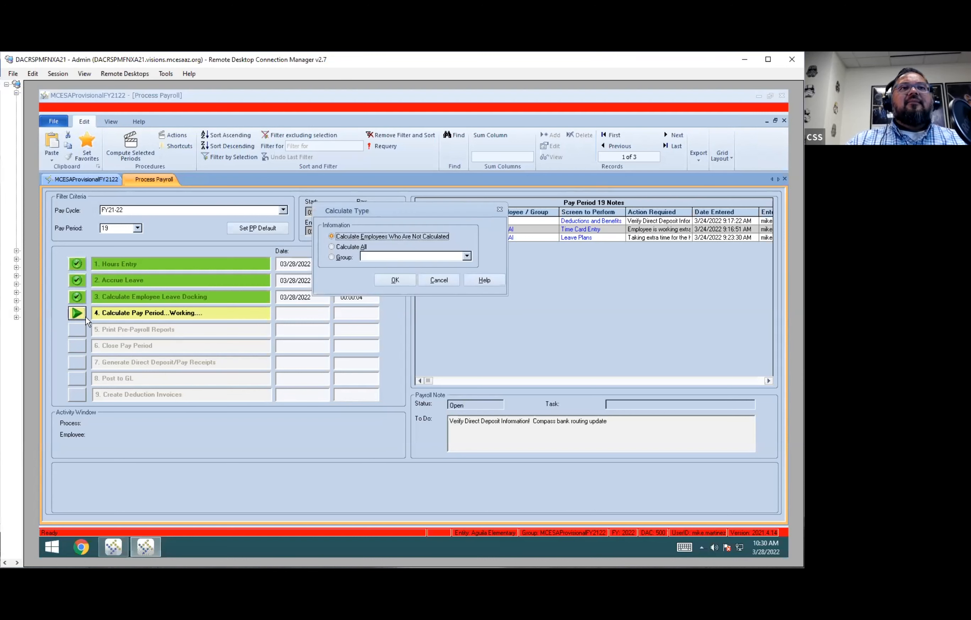
left_click_drag(415, 213, 535, 277)
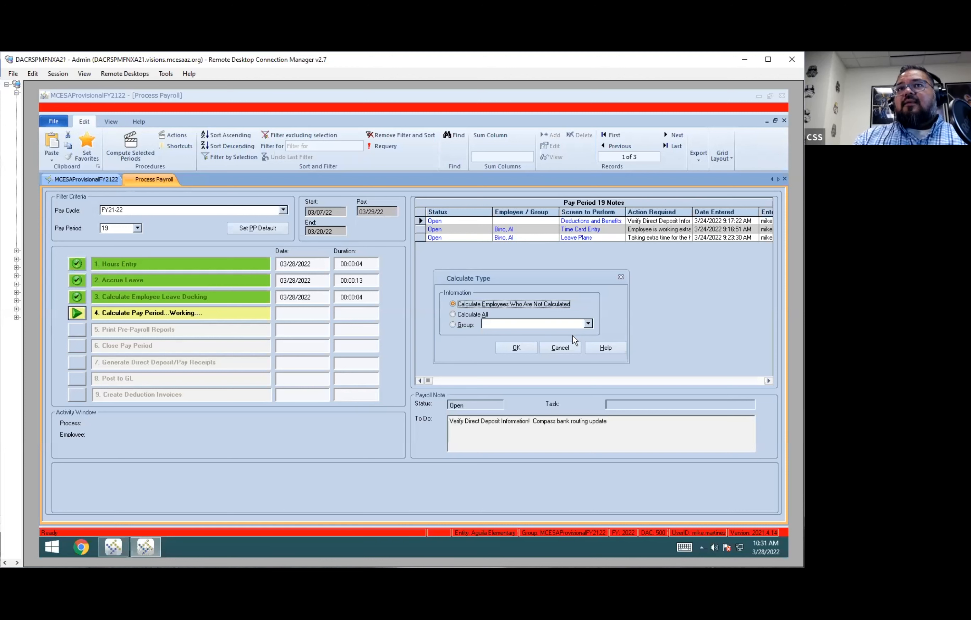
left_click(522, 348)
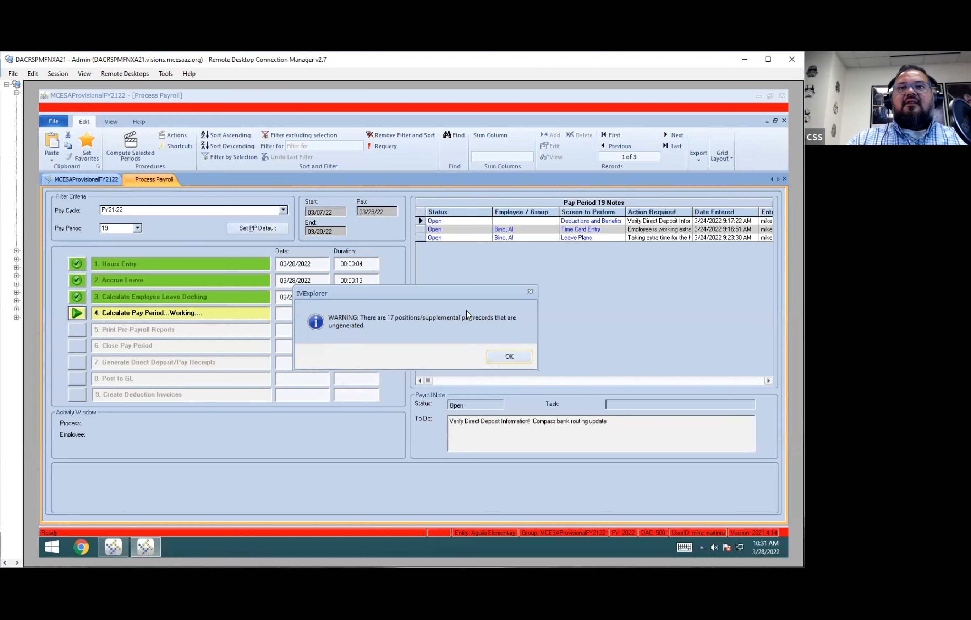
left_click(509, 356)
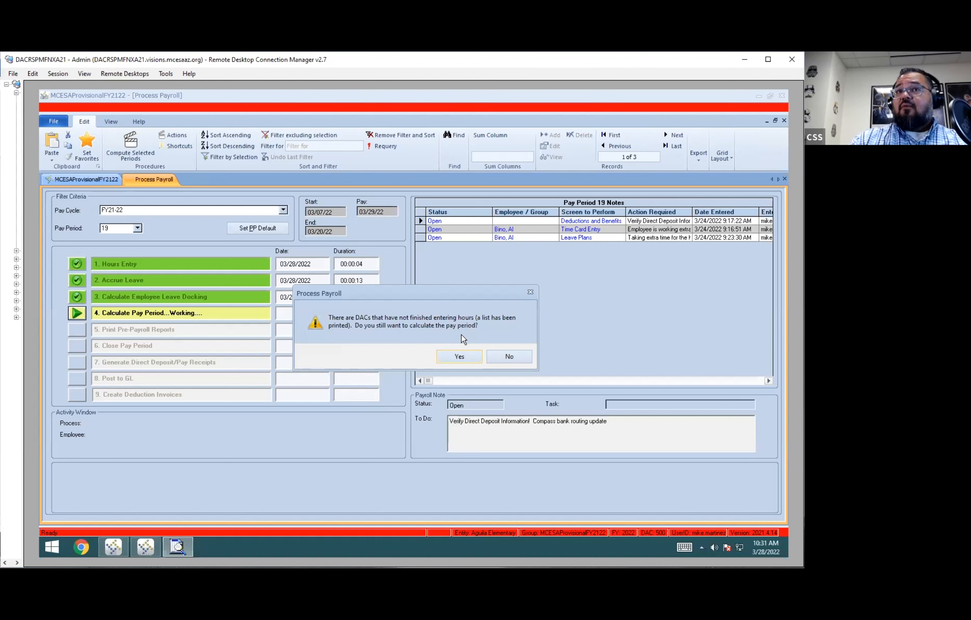
left_click(471, 358)
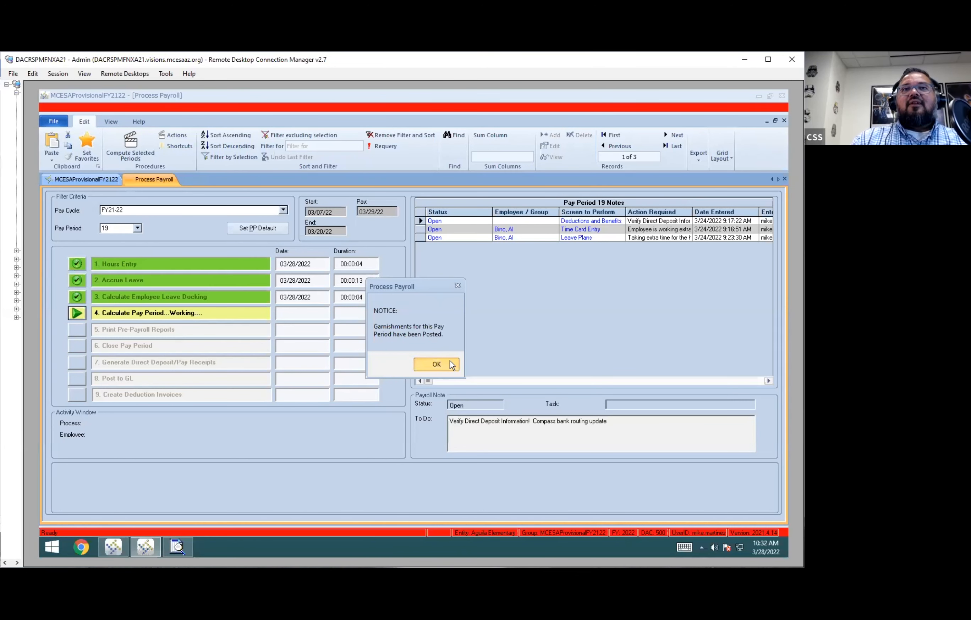
left_click(436, 364)
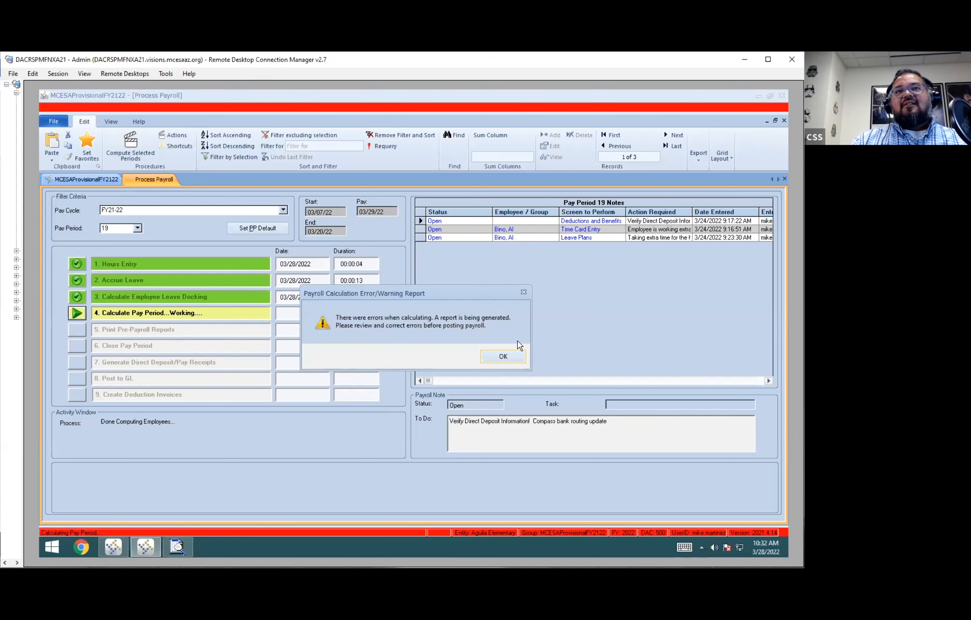
left_click(504, 357)
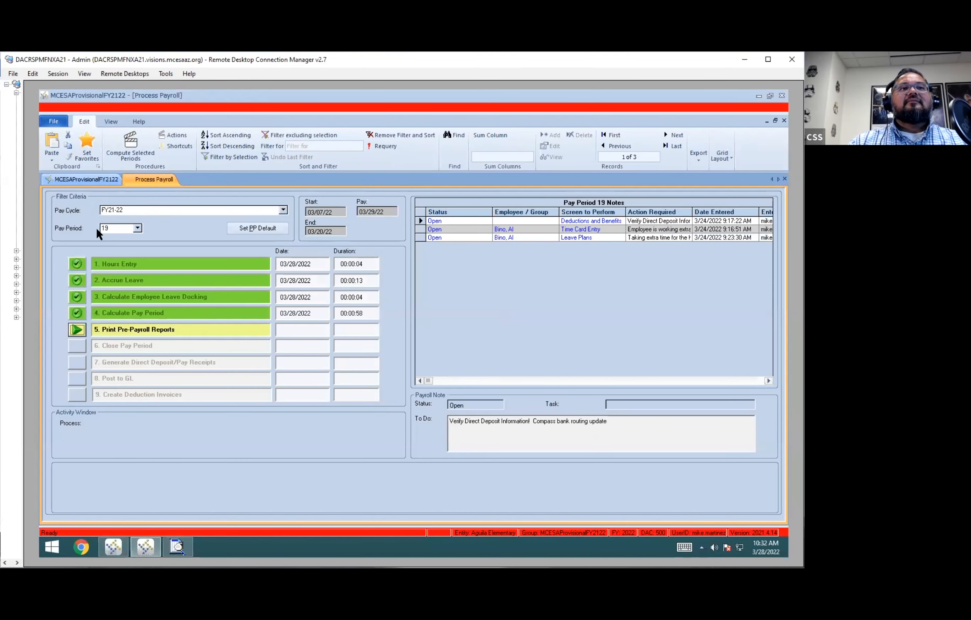
Review the Payroll Calculation Errors and Warnings and Unlocked DACs reports, and close the Report Viewer.
mouse_move(187, 558)
left_click(214, 525)
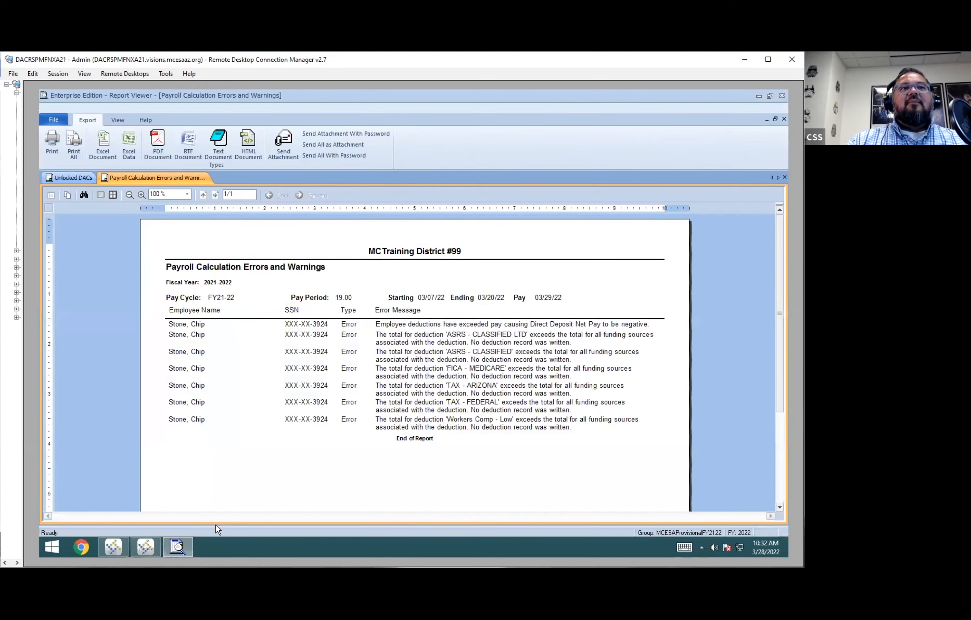
left_click(70, 178)
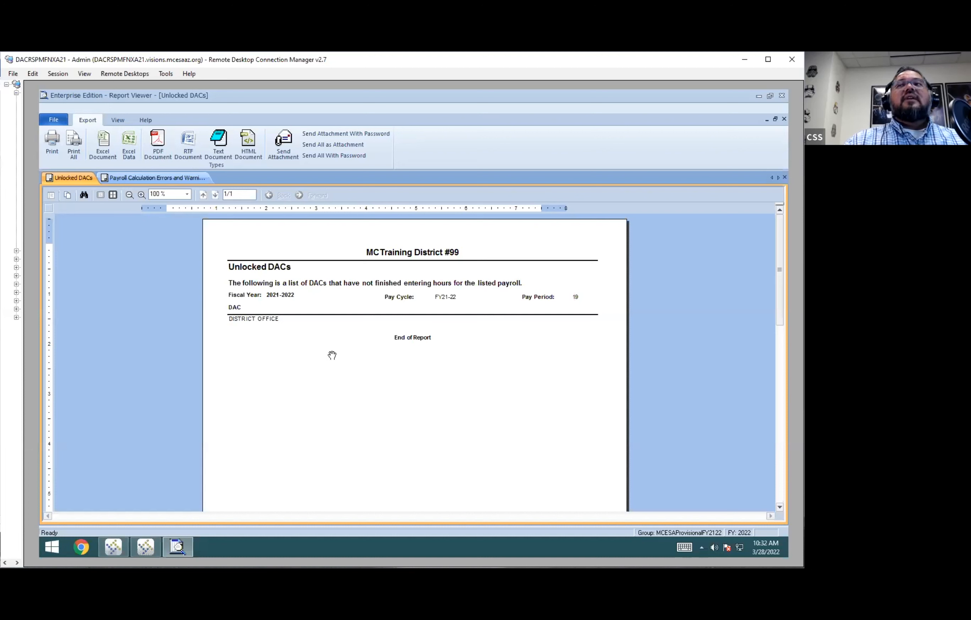
left_click(382, 357)
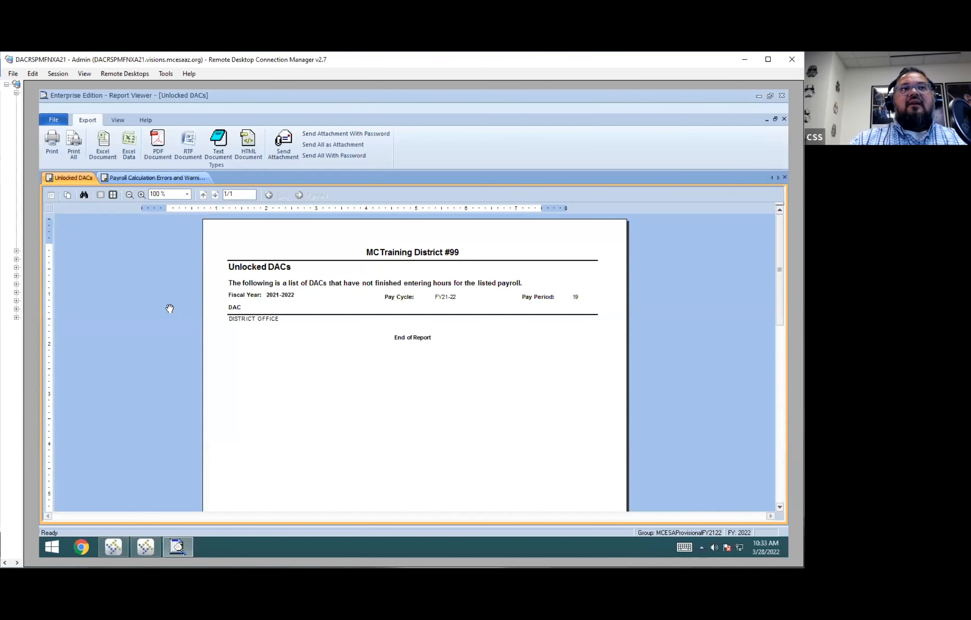
left_click(148, 179)
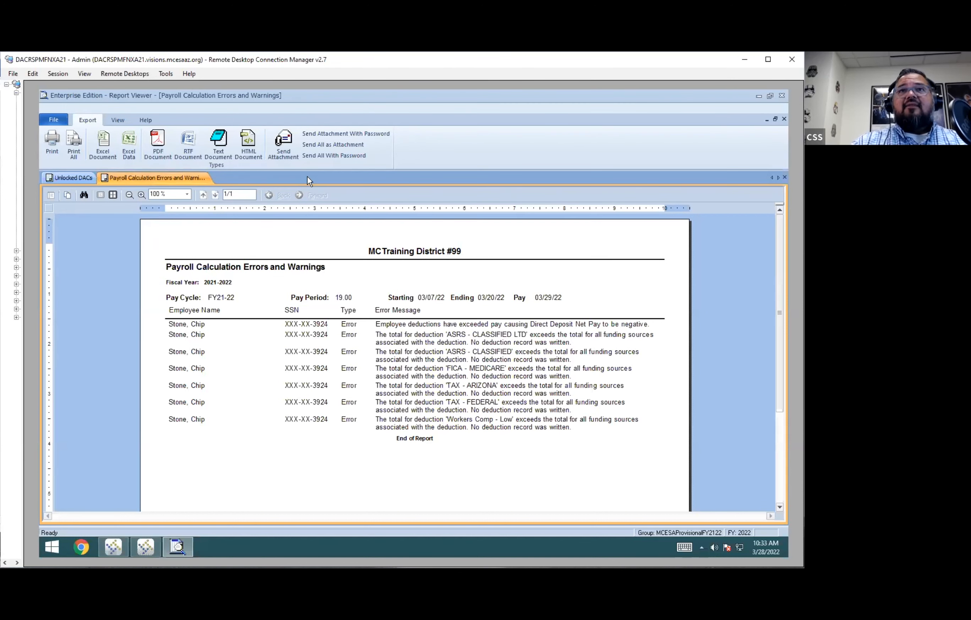
left_click(780, 96)
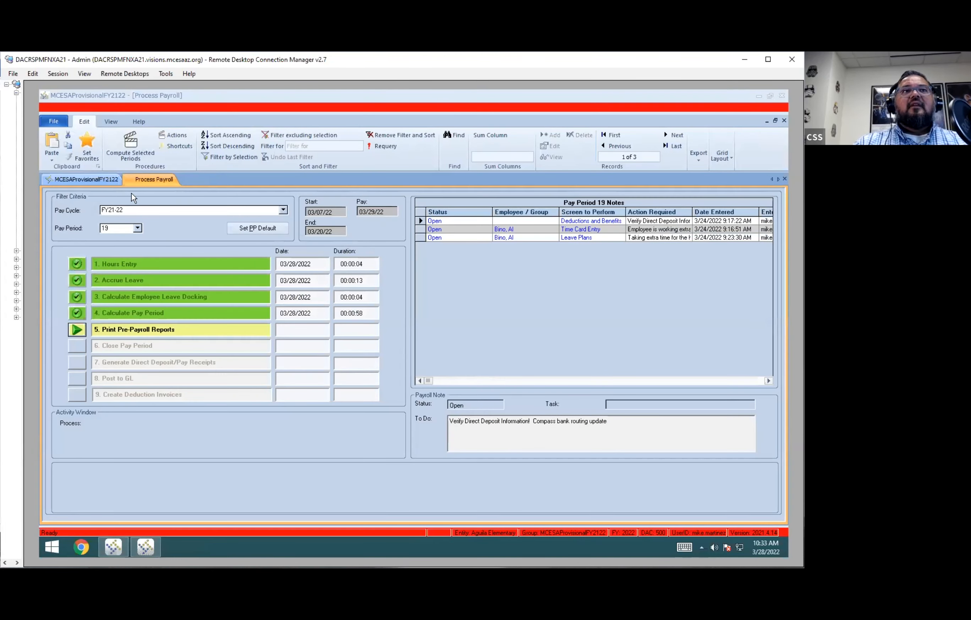
Open Employee Maintenance and filter the list to the employee whose payroll journal is needed.
left_click(63, 179)
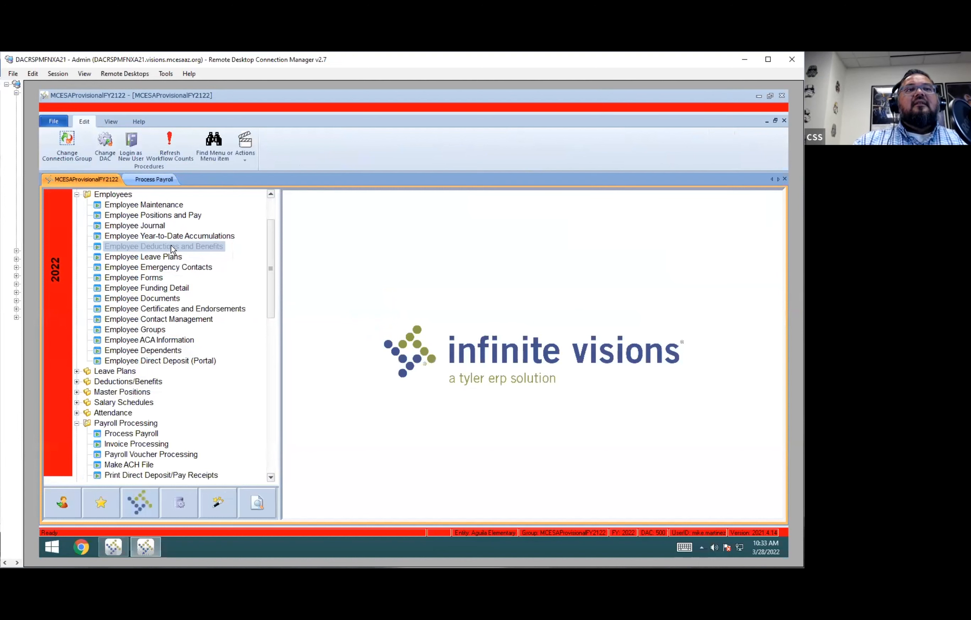
left_click(161, 207)
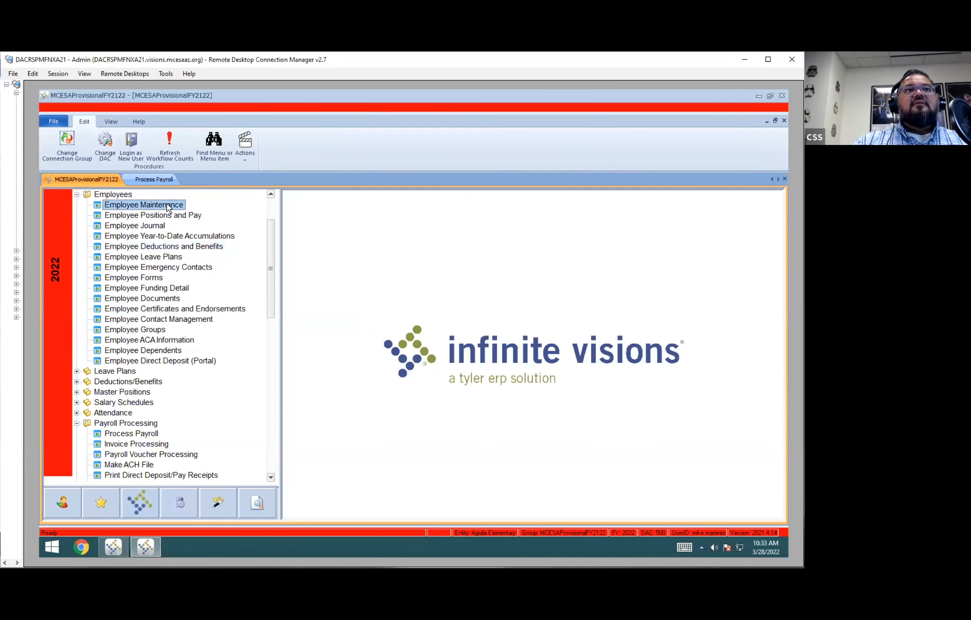
double_click(167, 204)
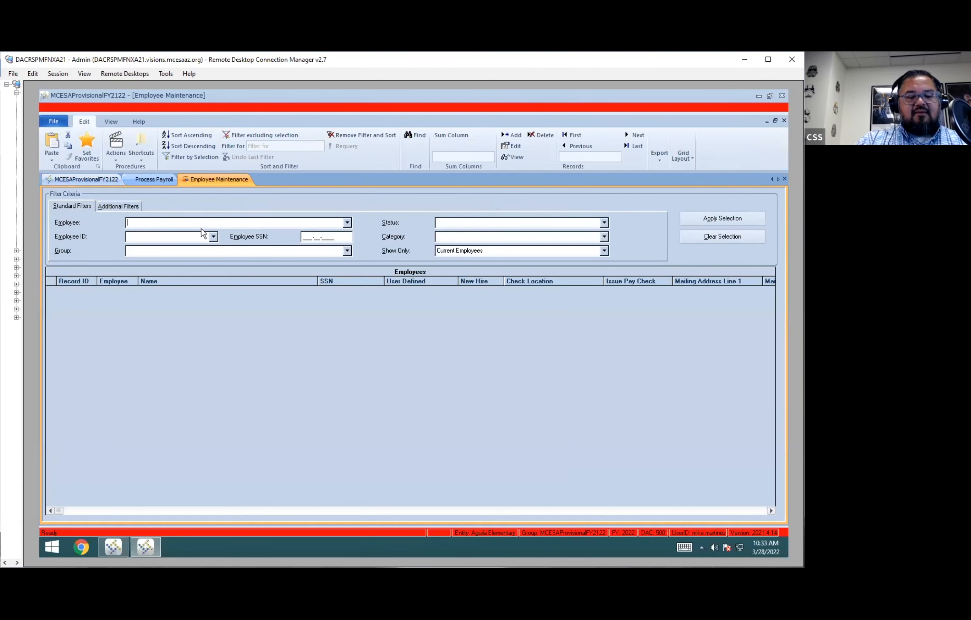
type("ma")
key("BackSpace")
key("BackSpace")
key("BackSpace")
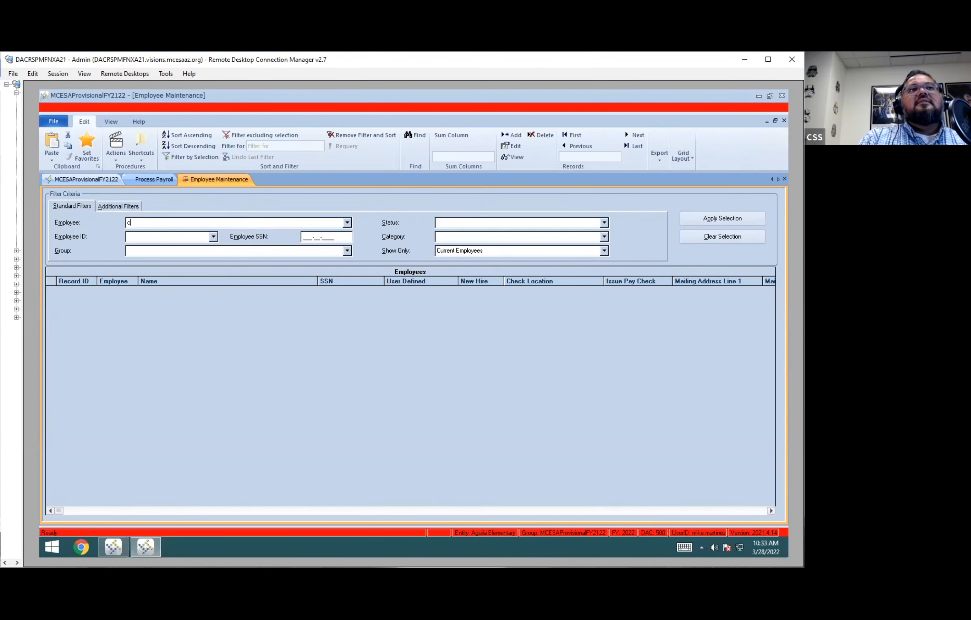
type("Sto")
key("Tab")
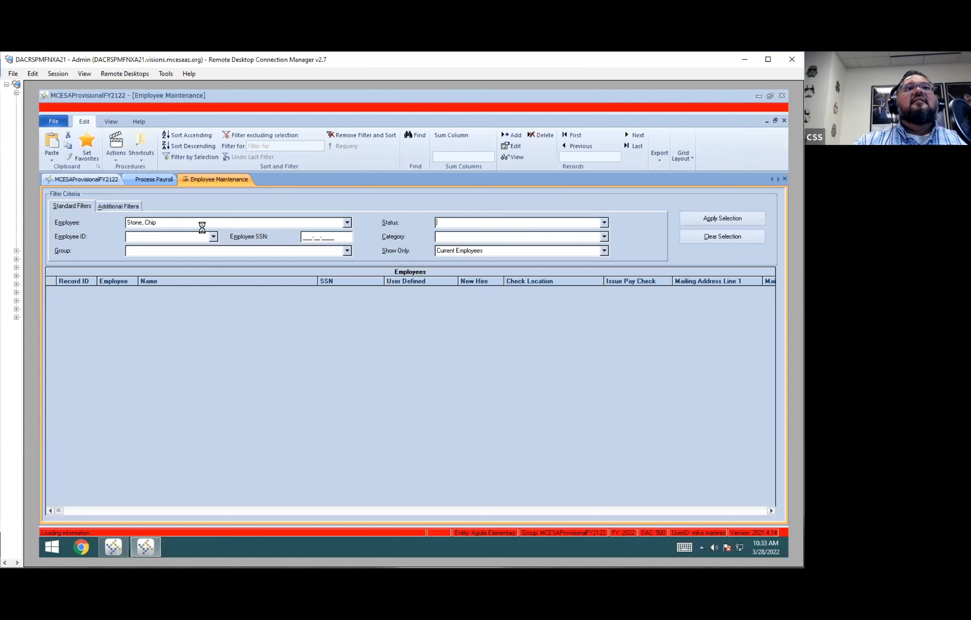
Review the employee's Payroll Journal for FY21-22 pay period 19 in read-only mode, and close it.
left_click(116, 156)
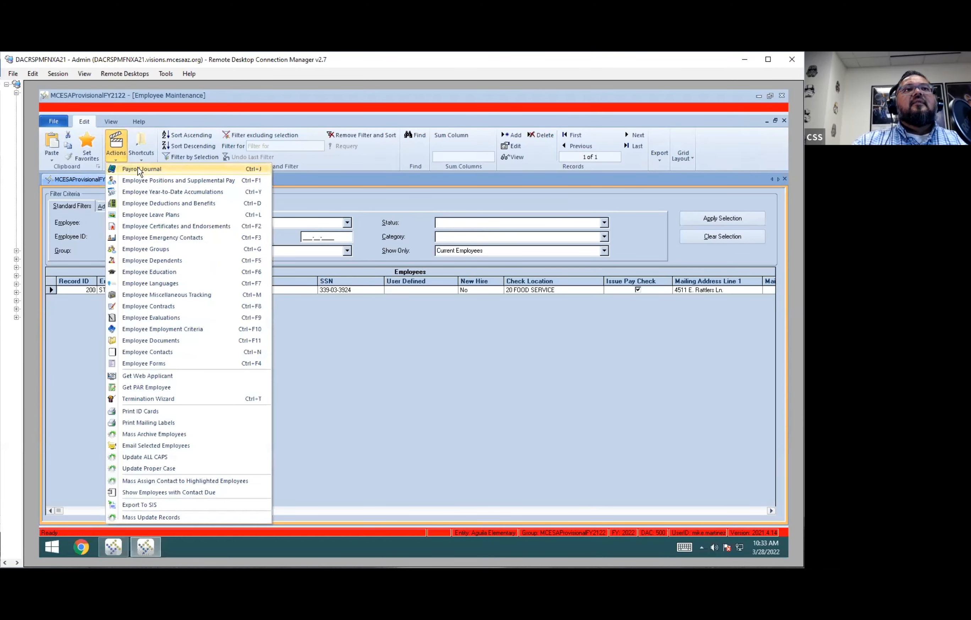
left_click(135, 168)
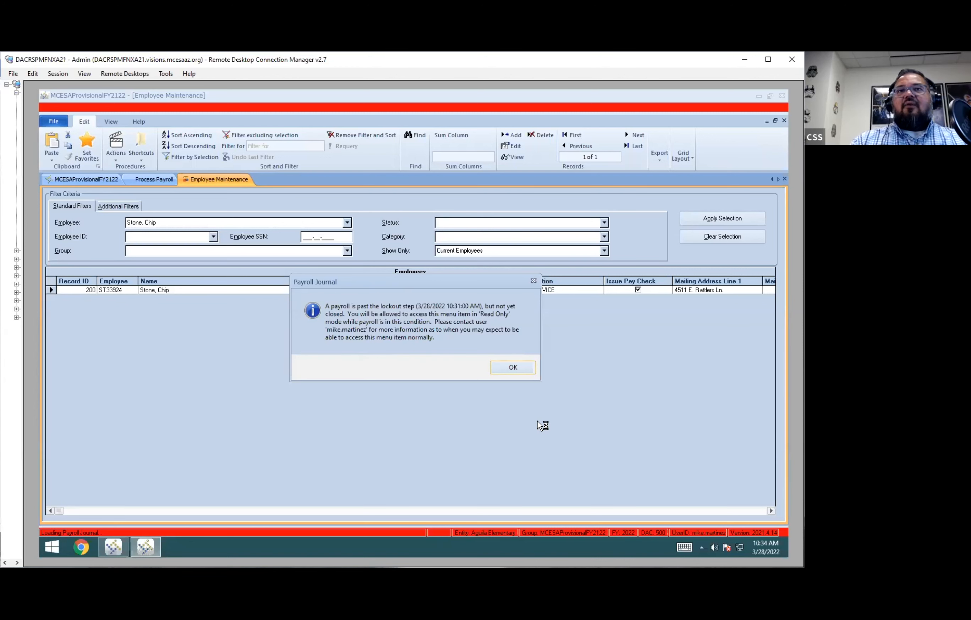
left_click(520, 368)
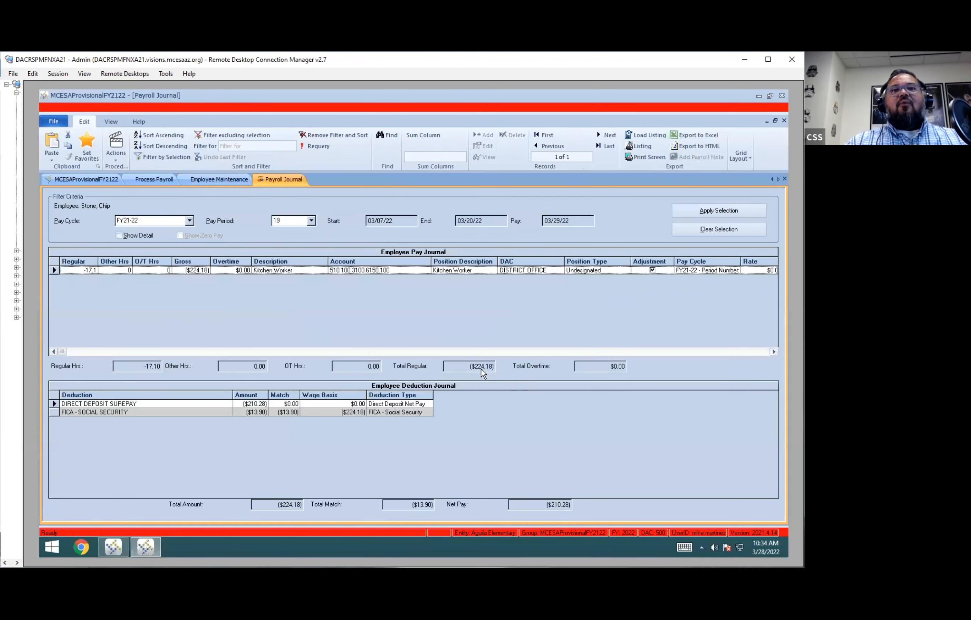
right_click(287, 180)
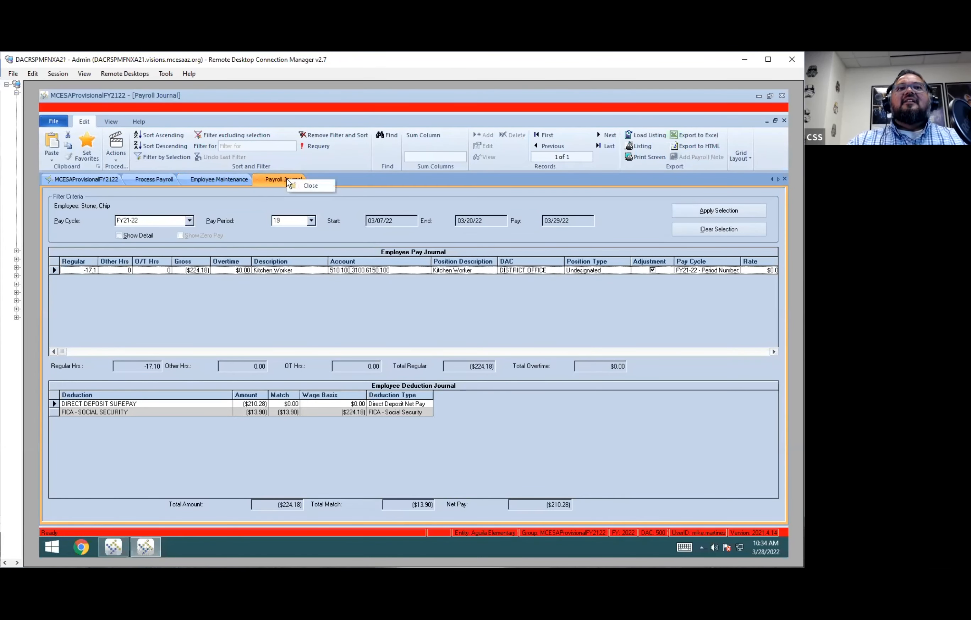
left_click(310, 186)
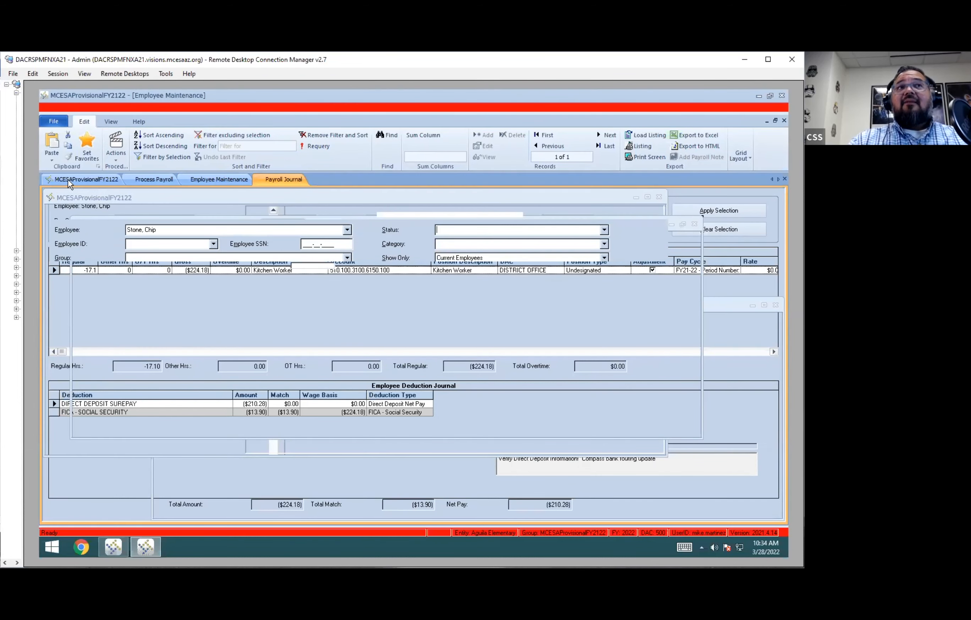
Open Payroll Default Settings from the payroll configuration items.
left_click(76, 180)
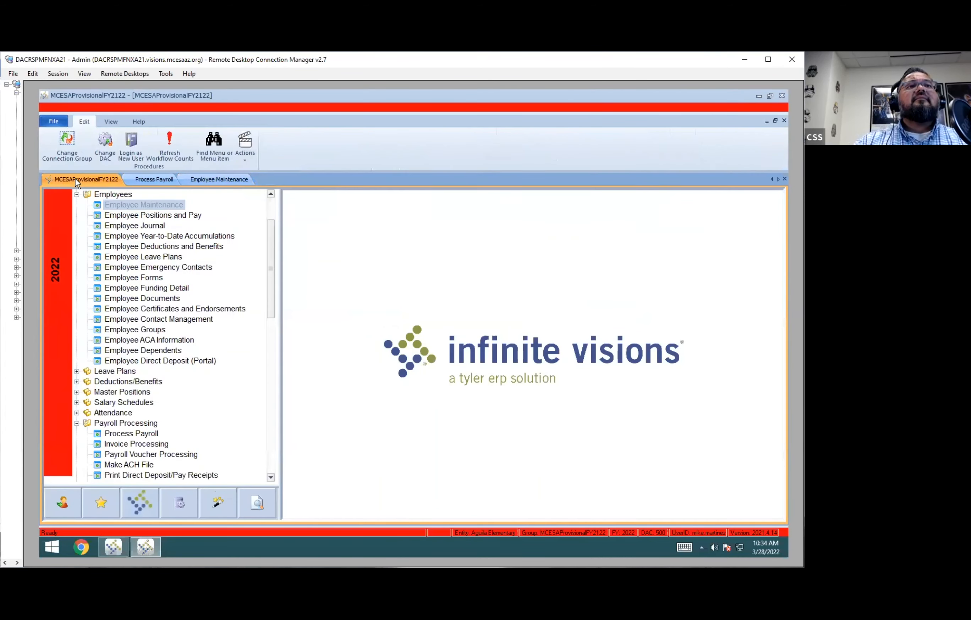
left_click(123, 371)
scroll(141, 380, "down", 5)
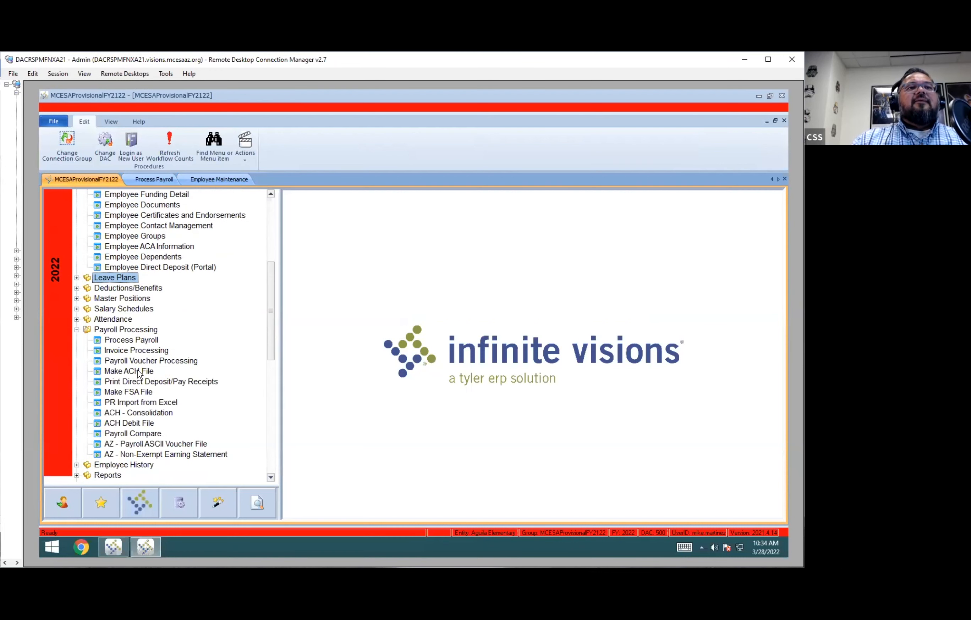
scroll(144, 384, "down", 3)
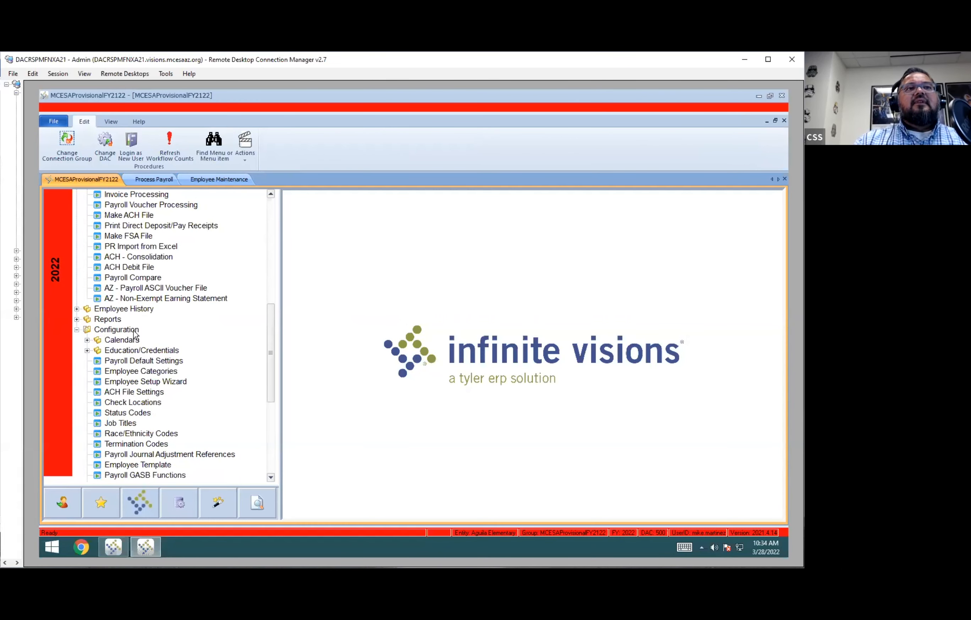
left_click(157, 362)
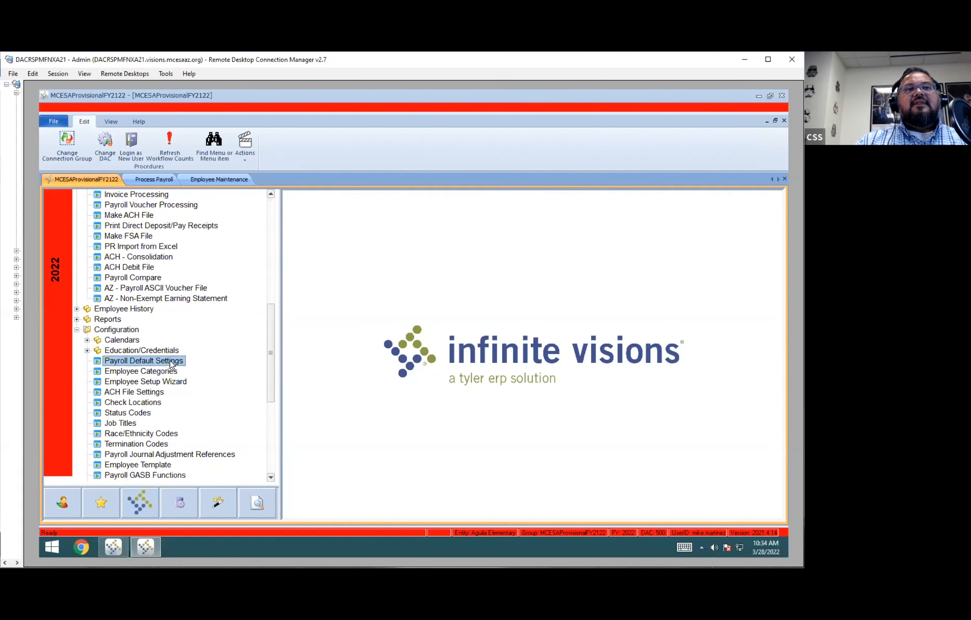
double_click(173, 362)
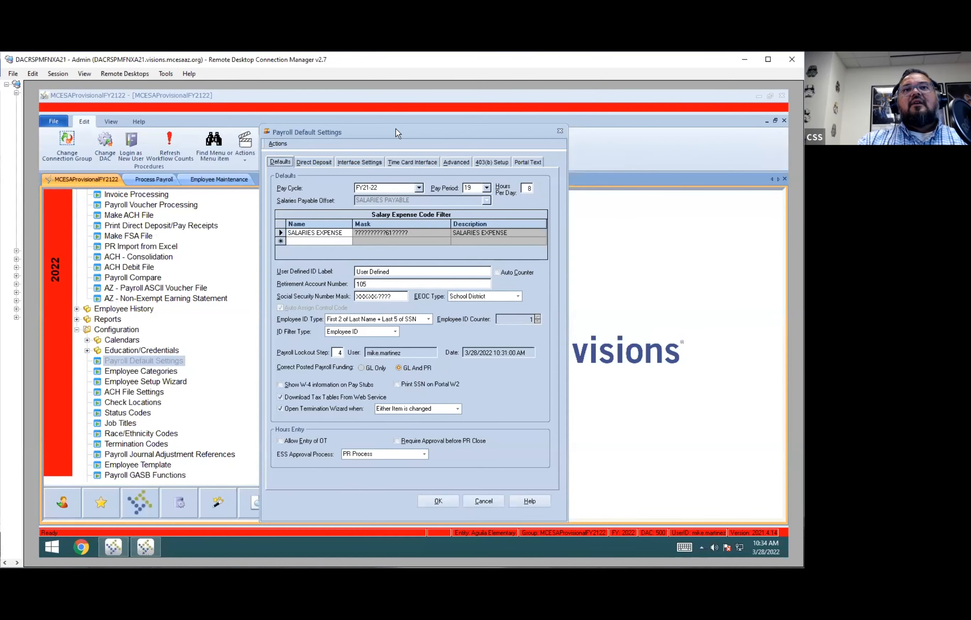
left_click_drag(371, 141, 402, 134)
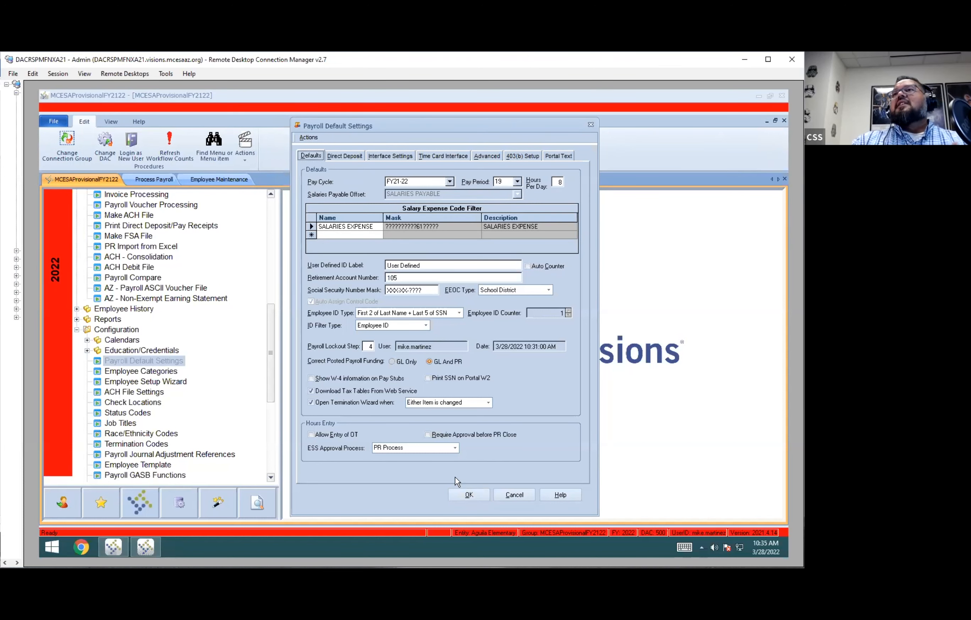
Set the Payroll Lockout Step to 0 in Payroll Default Settings.
left_click(366, 346)
key("BackSpace")
type("0")
key("Tab")
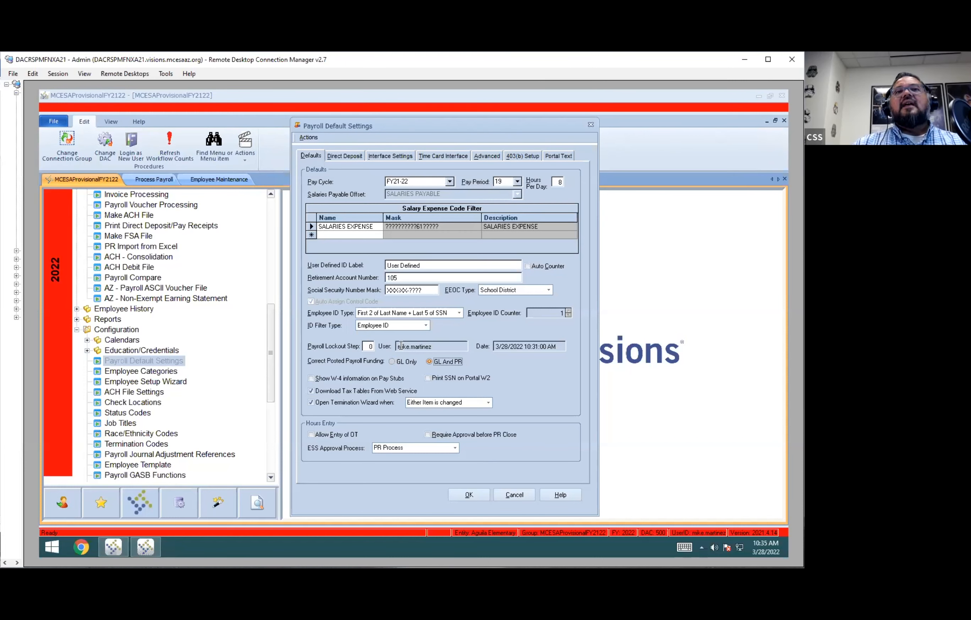
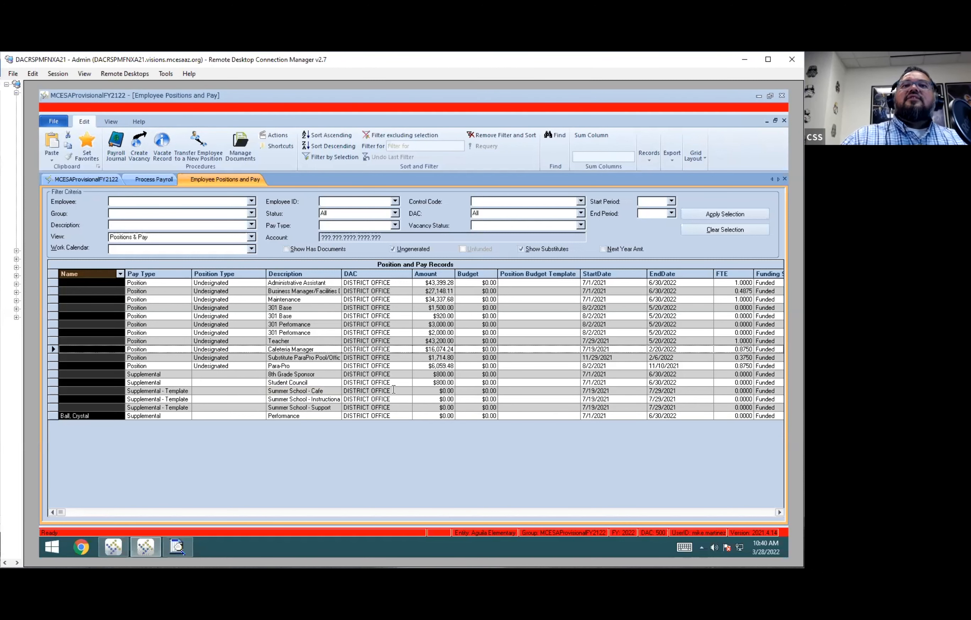
Open the supplemental Performance record of the named employee for editing in Employee Positions and Pay.
left_click(400, 417)
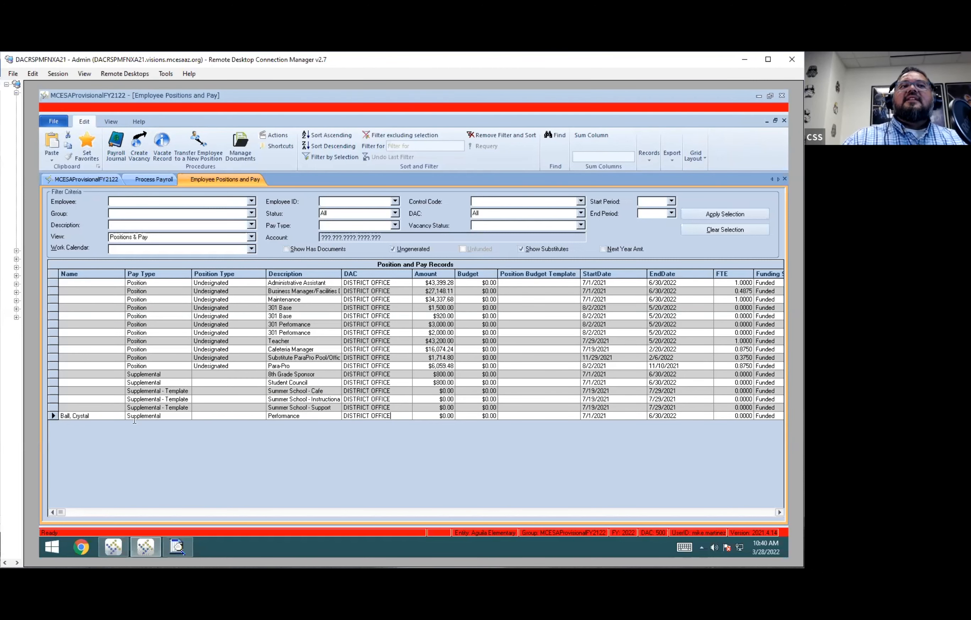
left_click(51, 415)
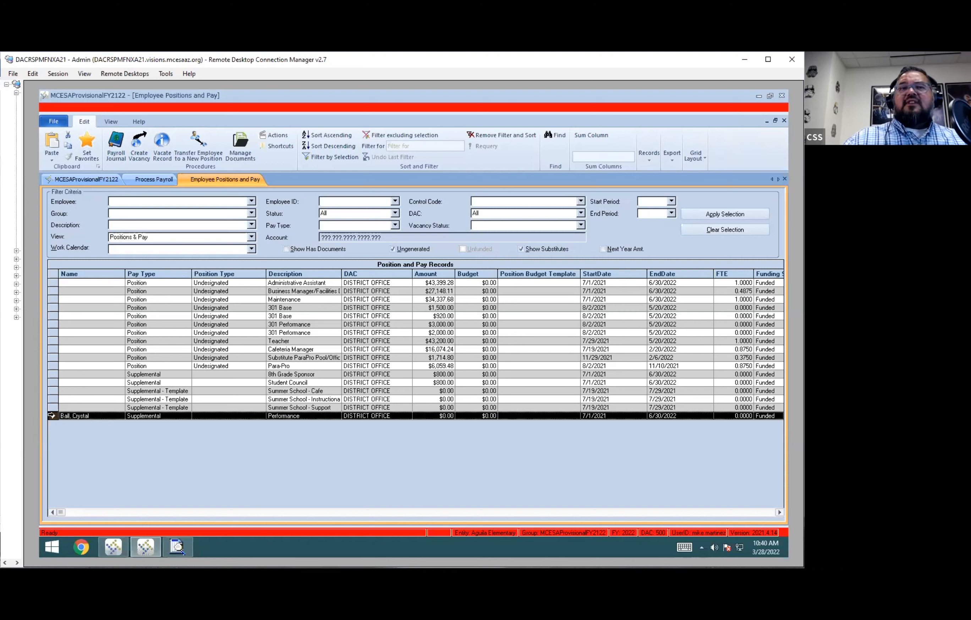
left_click(155, 416)
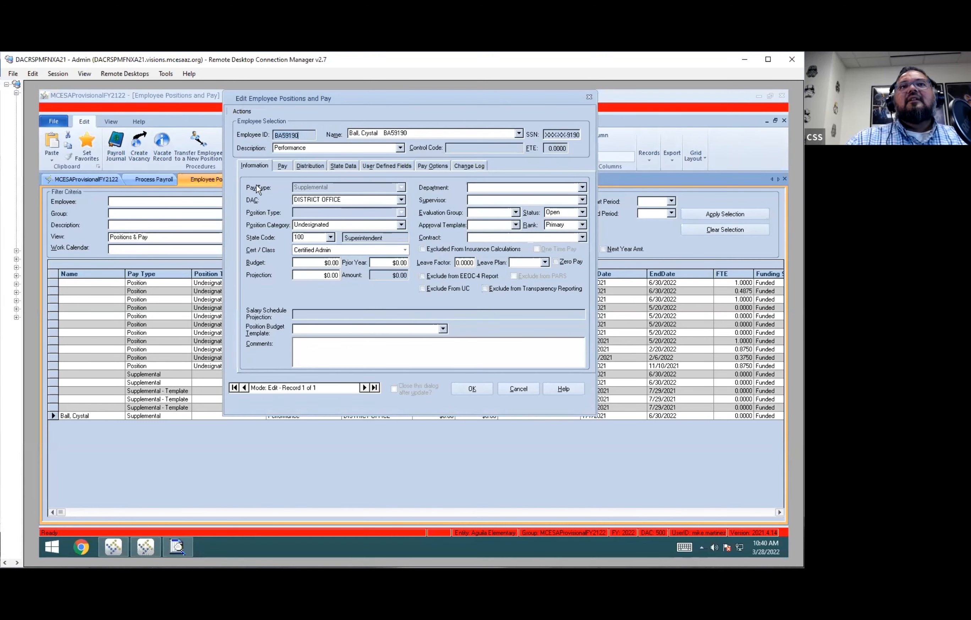
Review the Performance record's pay details, funding and calculated distribution, and leave it without saving.
left_click(283, 166)
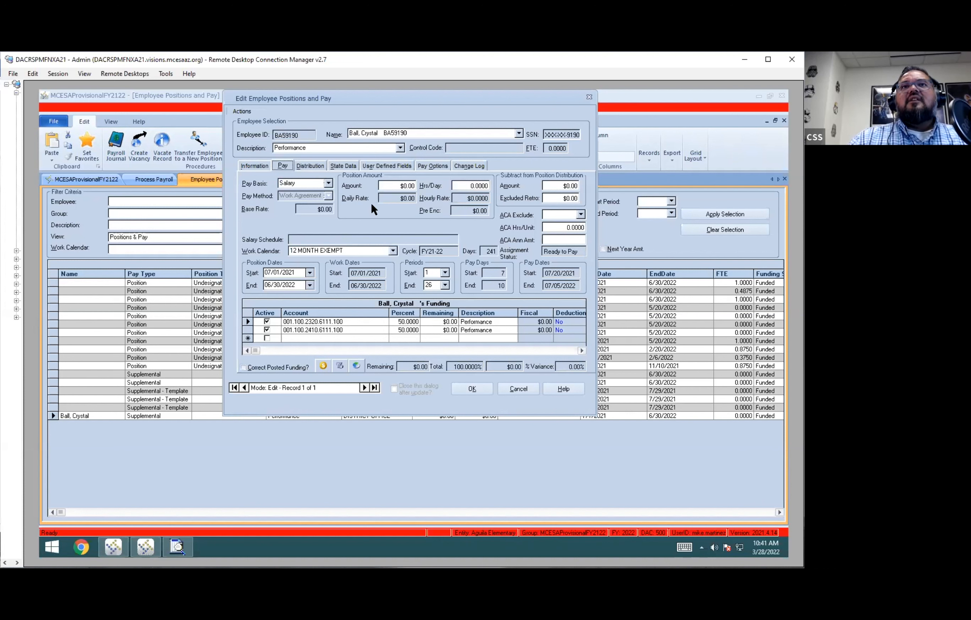
left_click(316, 165)
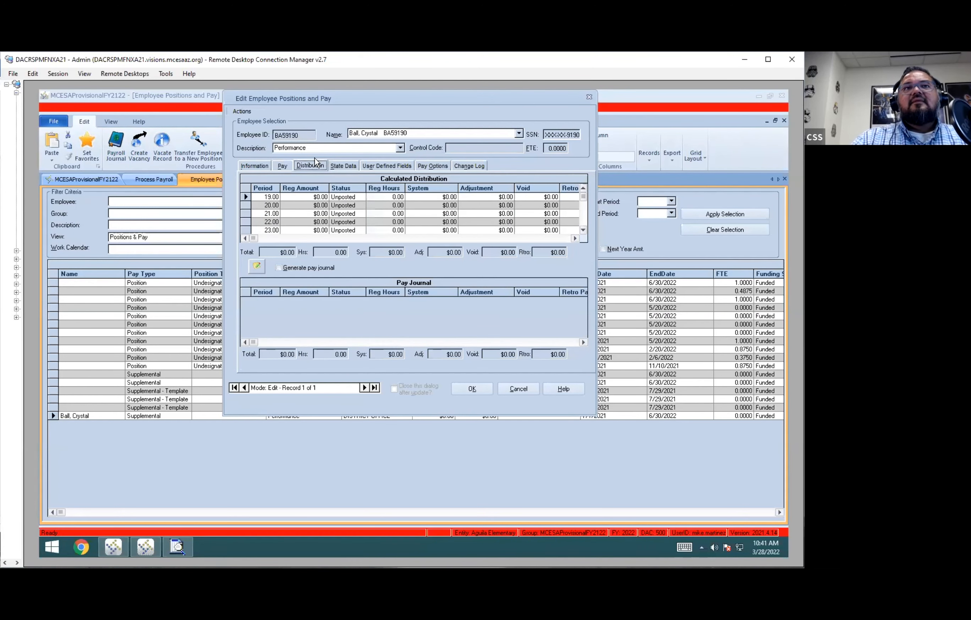
left_click(355, 213)
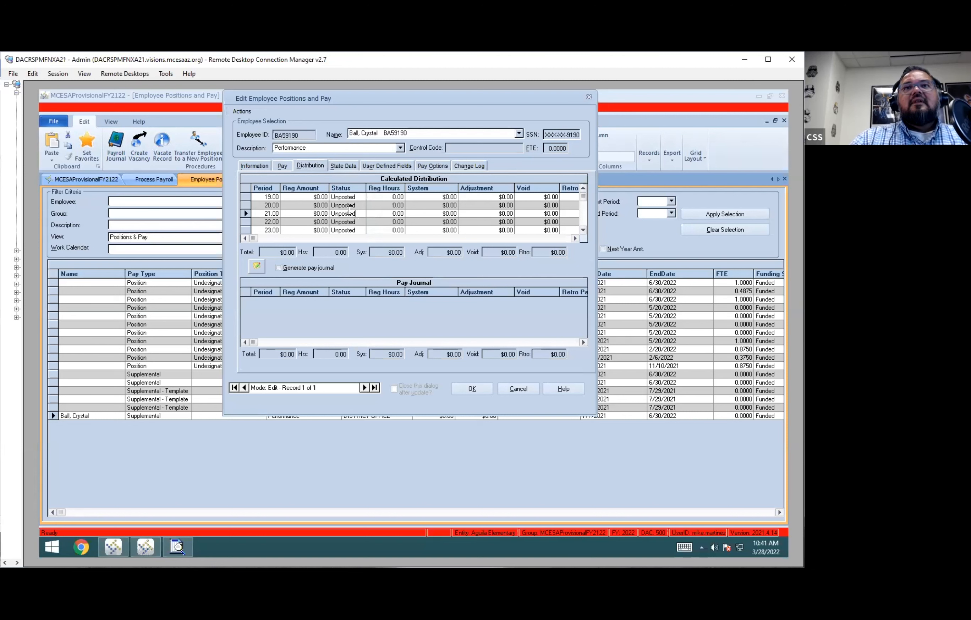
scroll(349, 210, "down", 1)
scroll(349, 210, "up", 1)
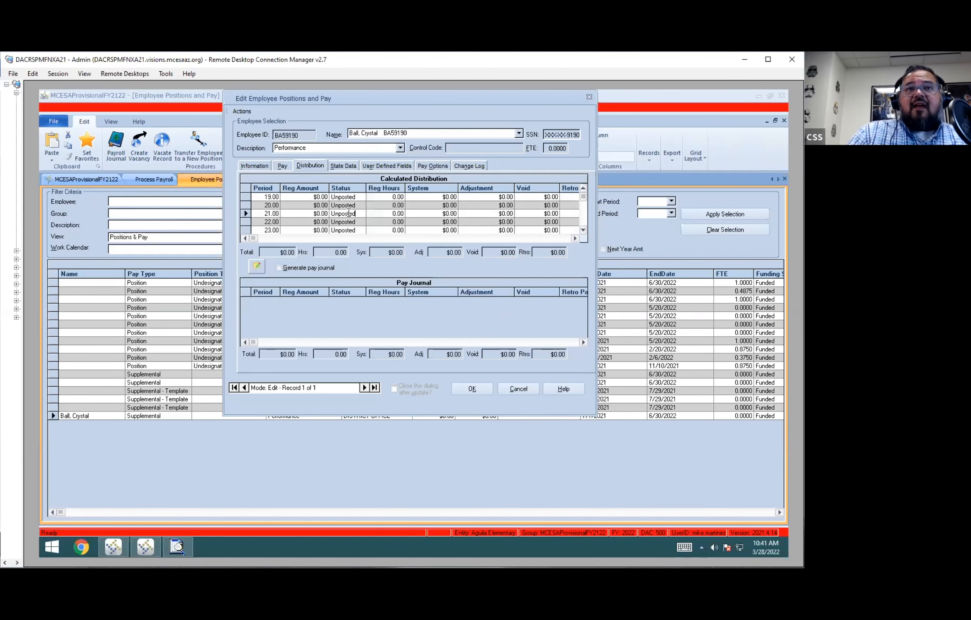
left_click(287, 168)
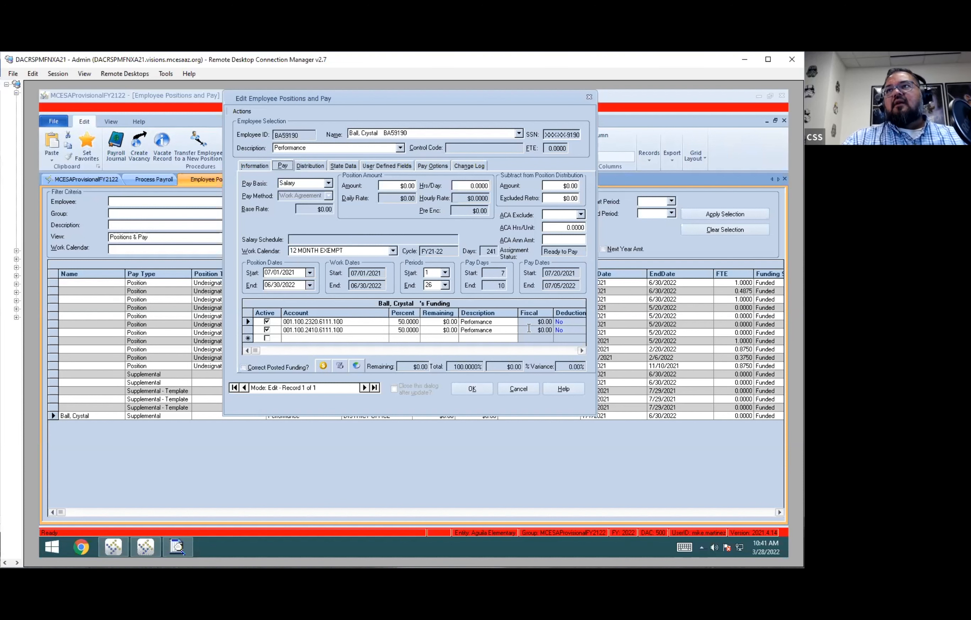
left_click(524, 392)
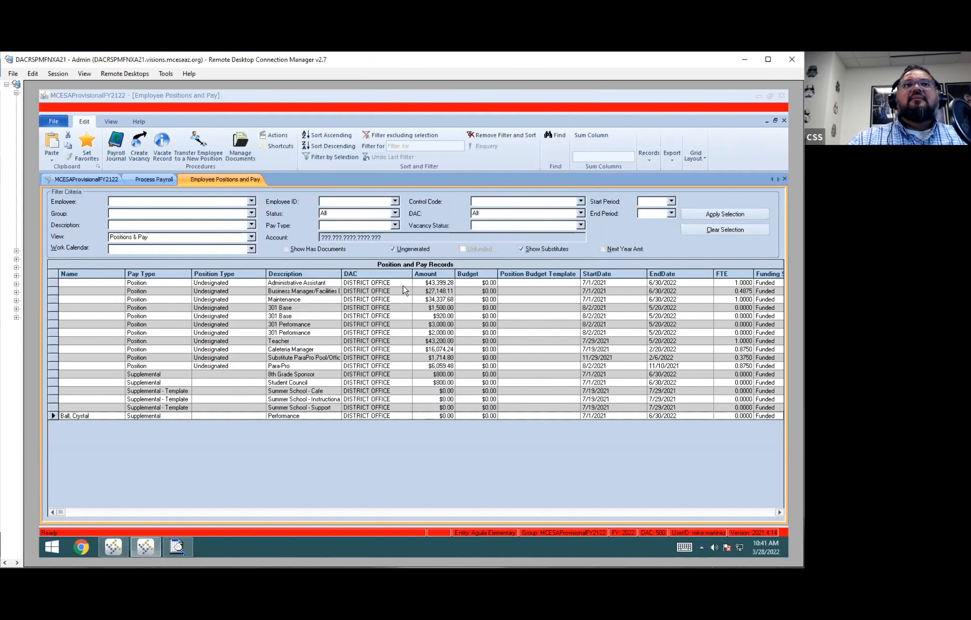
Close Employee Positions and Pay and return to Process Payroll.
right_click(234, 183)
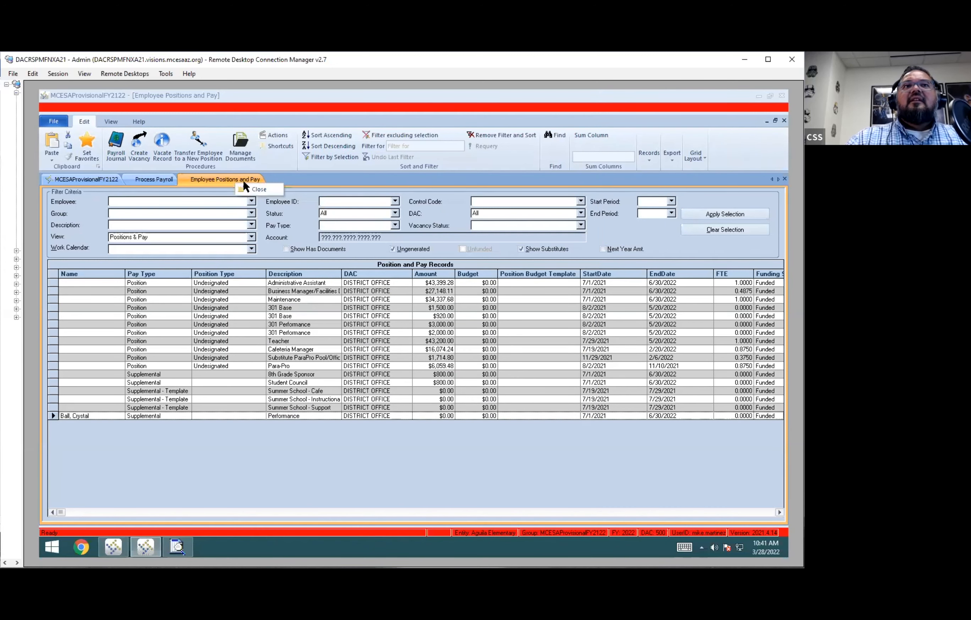
left_click(266, 193)
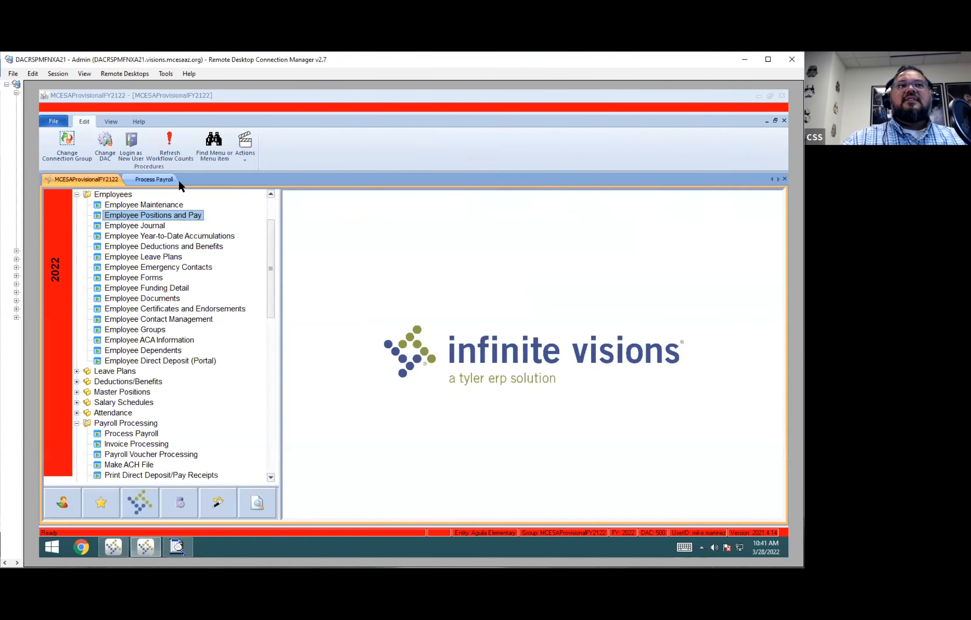
left_click(155, 182)
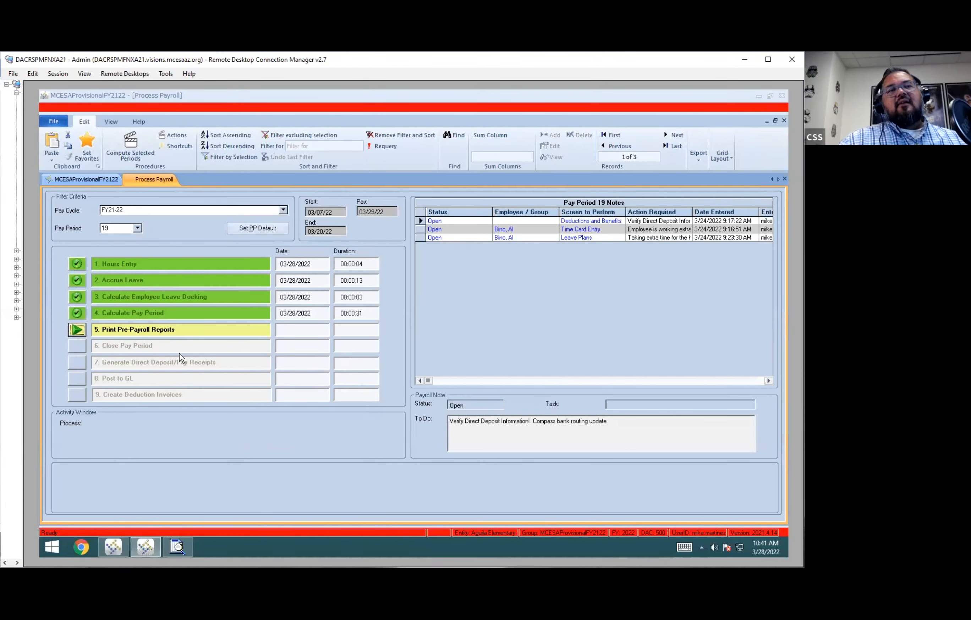
Run the Print Pre-Payroll Reports step with no reports selected, leaving Print Labor Summary Report off.
left_click(77, 330)
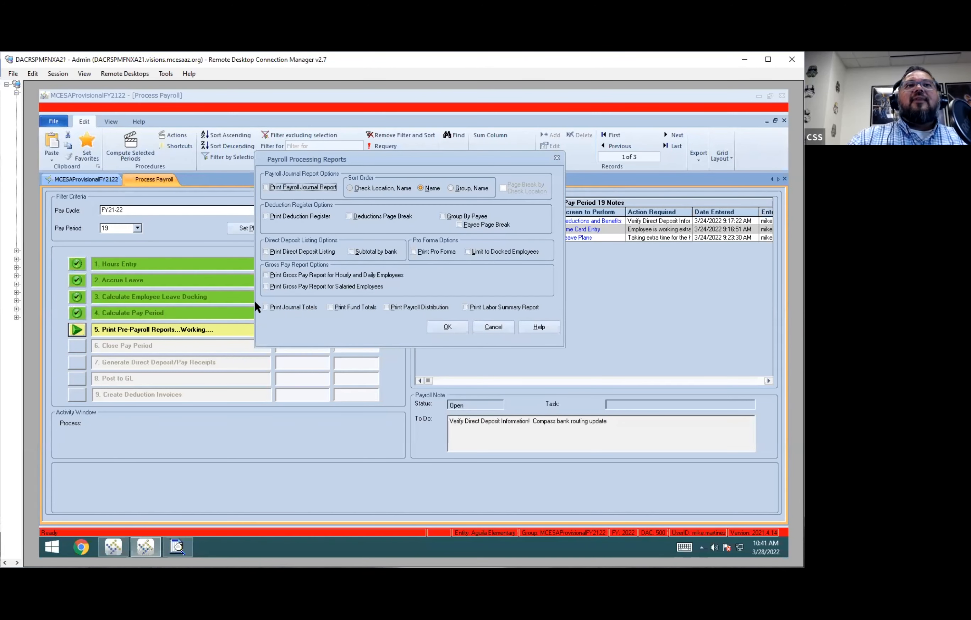
left_click_drag(368, 163, 366, 195)
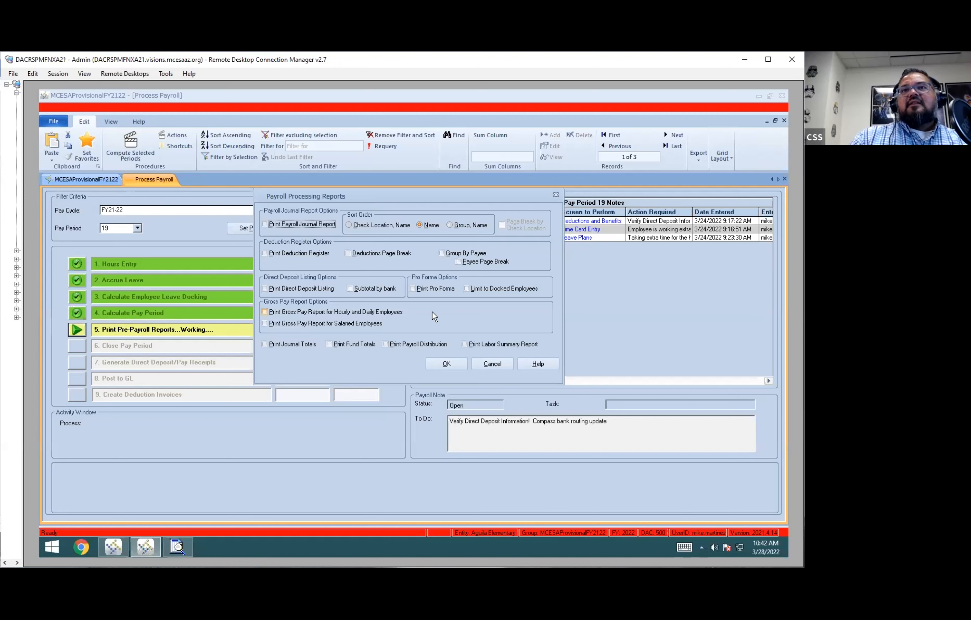
left_click(467, 345)
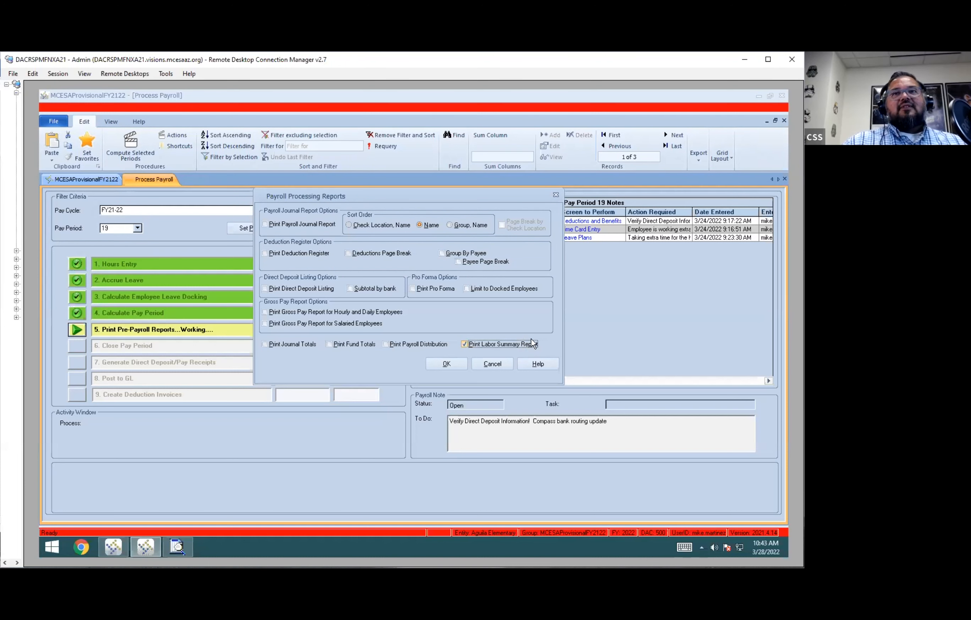
left_click(485, 348)
left_click(445, 365)
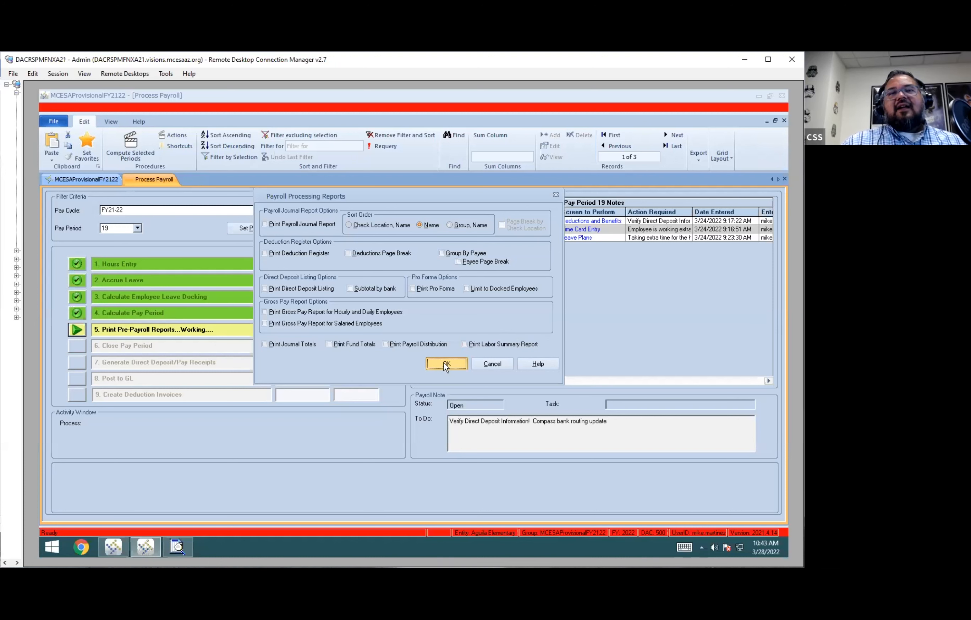
left_click(445, 365)
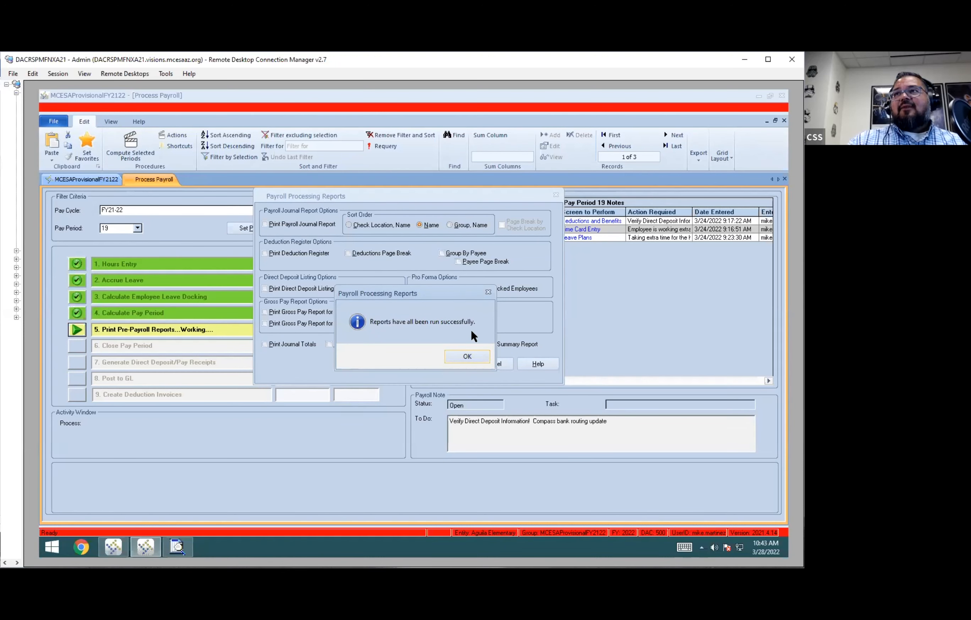
Finish the pre-payroll reports step and start Close Pay Period for period 19, continuing despite DACs with unfinished hours entry.
left_click(467, 357)
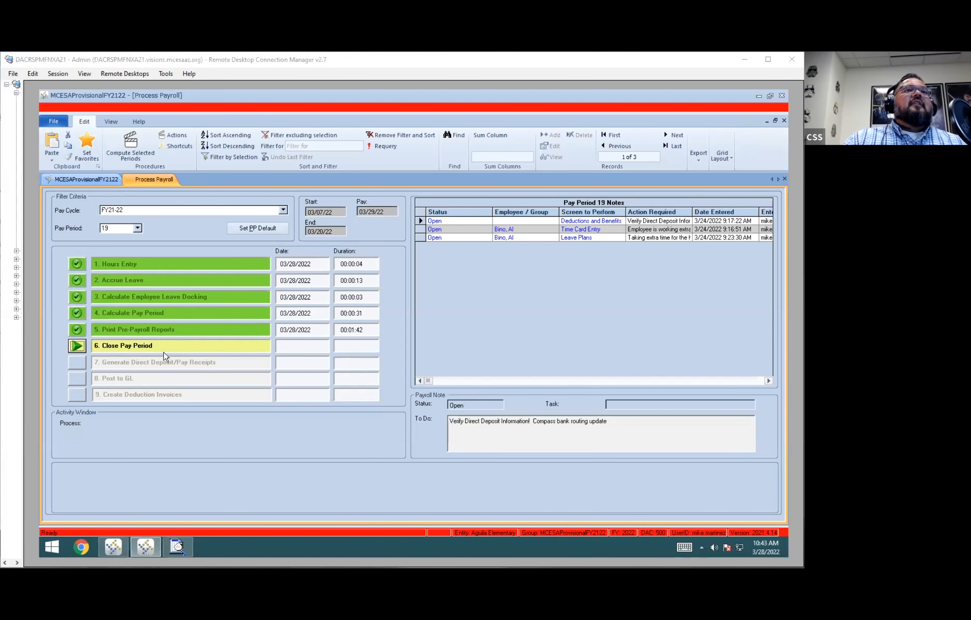
left_click(77, 347)
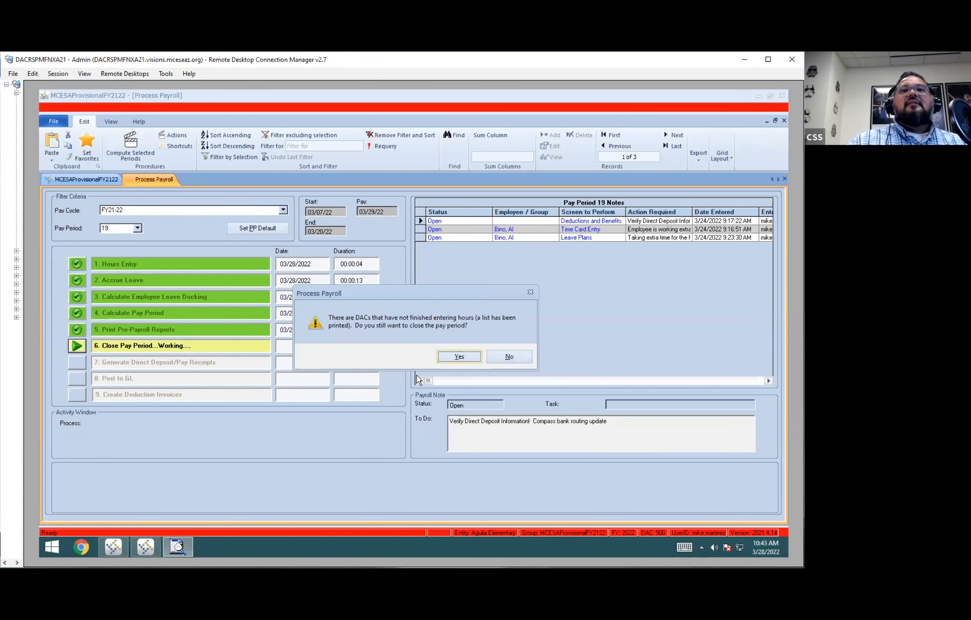
left_click(459, 357)
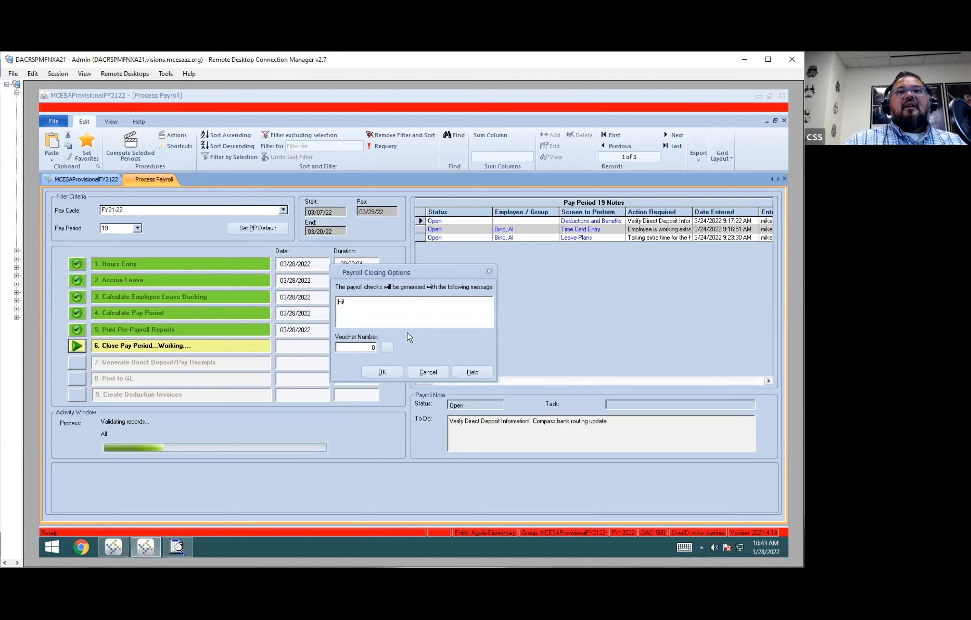
left_click_drag(414, 267, 421, 249)
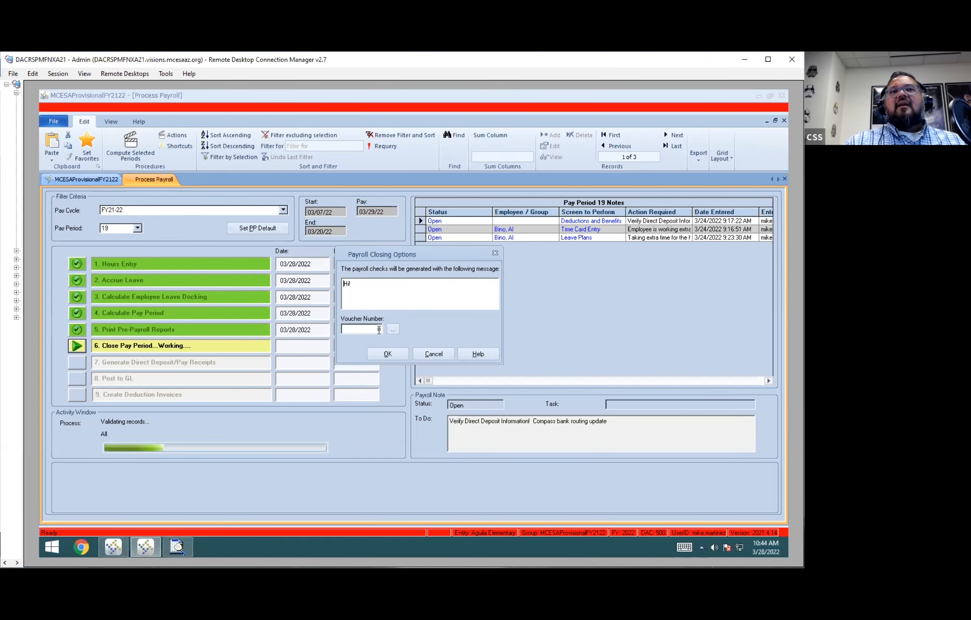
Browse the existing payroll vouchers with their statuses and pay periods, and leave the list without choosing a voucher.
left_click(392, 329)
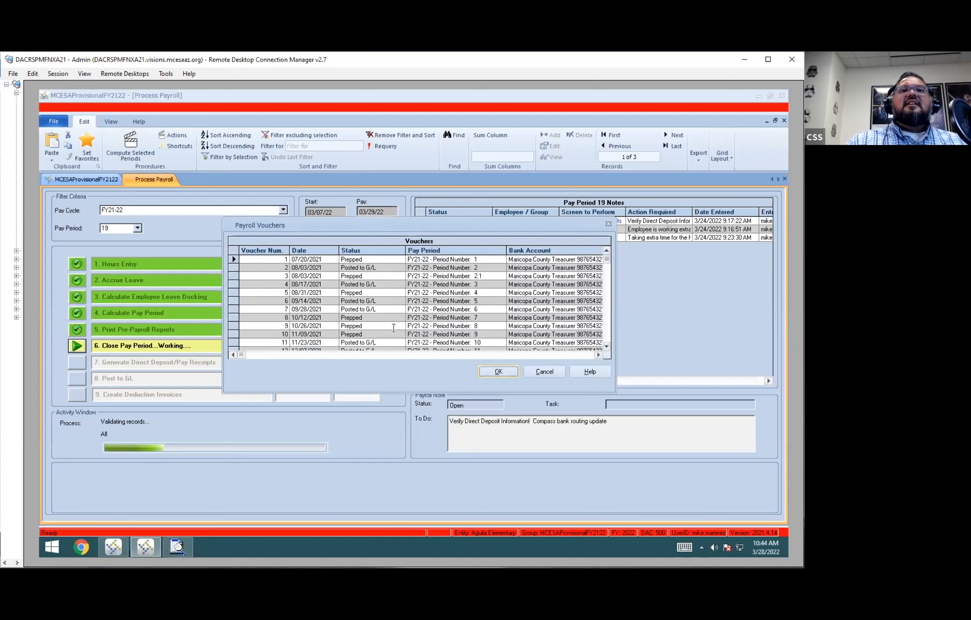
left_click(310, 284)
scroll(311, 285, "down", 3)
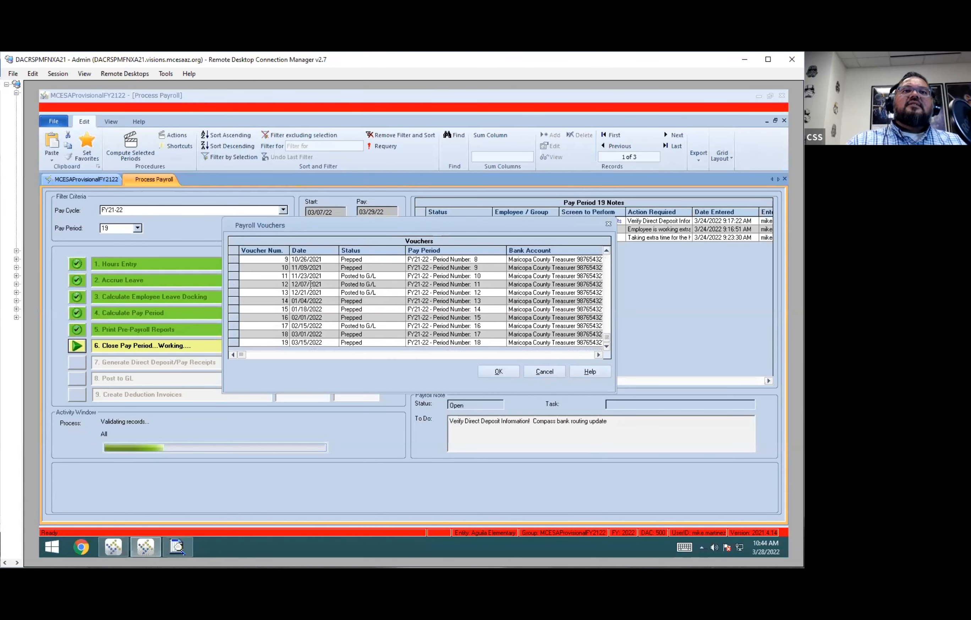
scroll(311, 285, "up", 3)
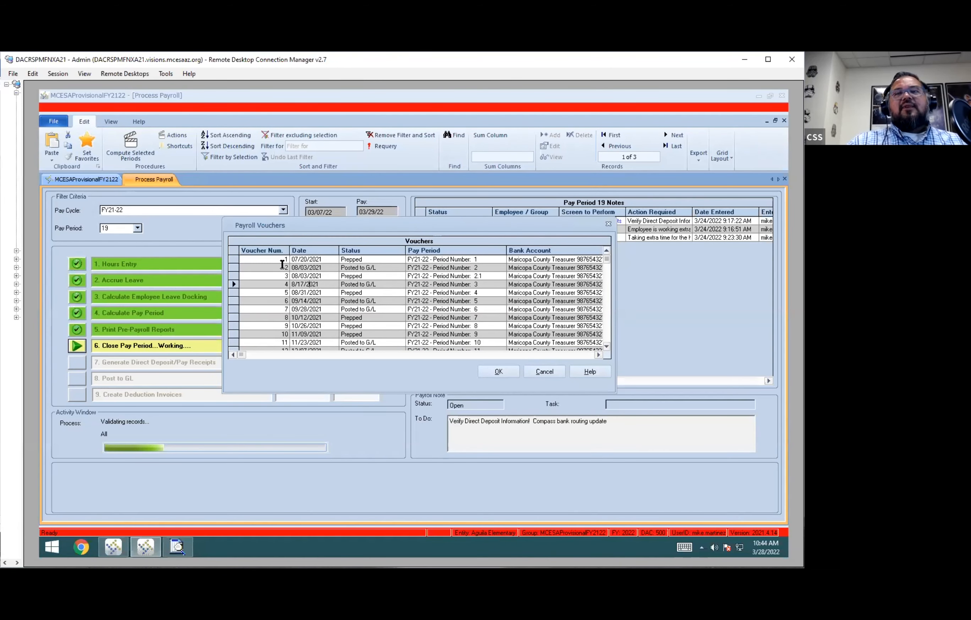
scroll(273, 287, "down", 1)
scroll(273, 286, "down", 1)
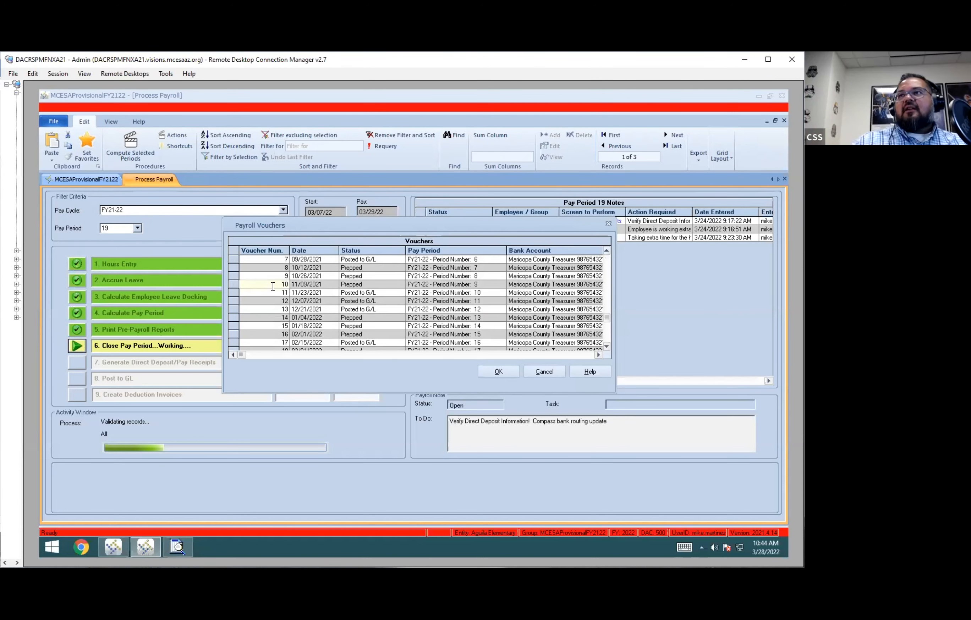
scroll(342, 313, "down", 1)
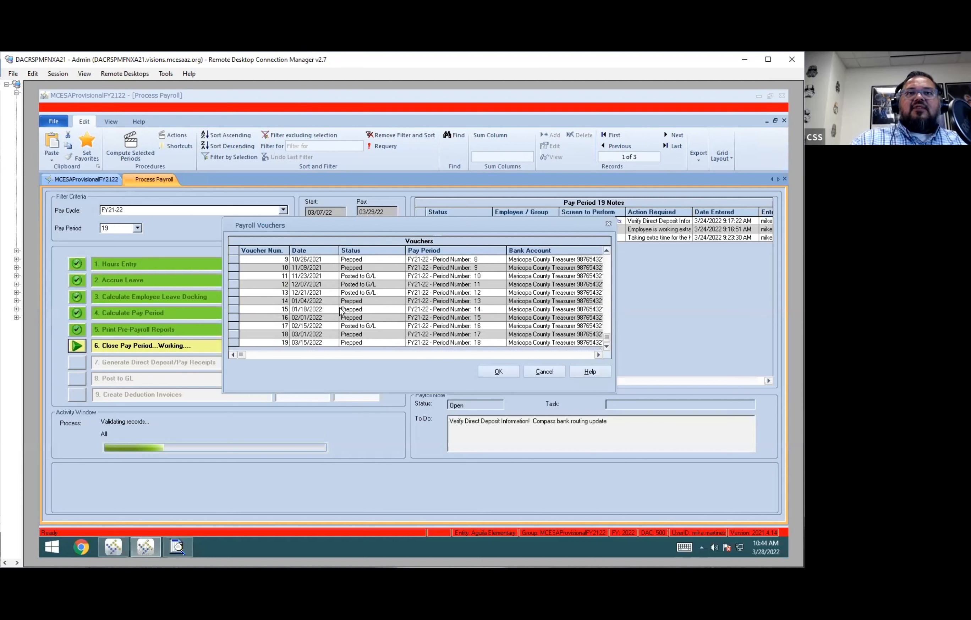
scroll(334, 291, "up", 3)
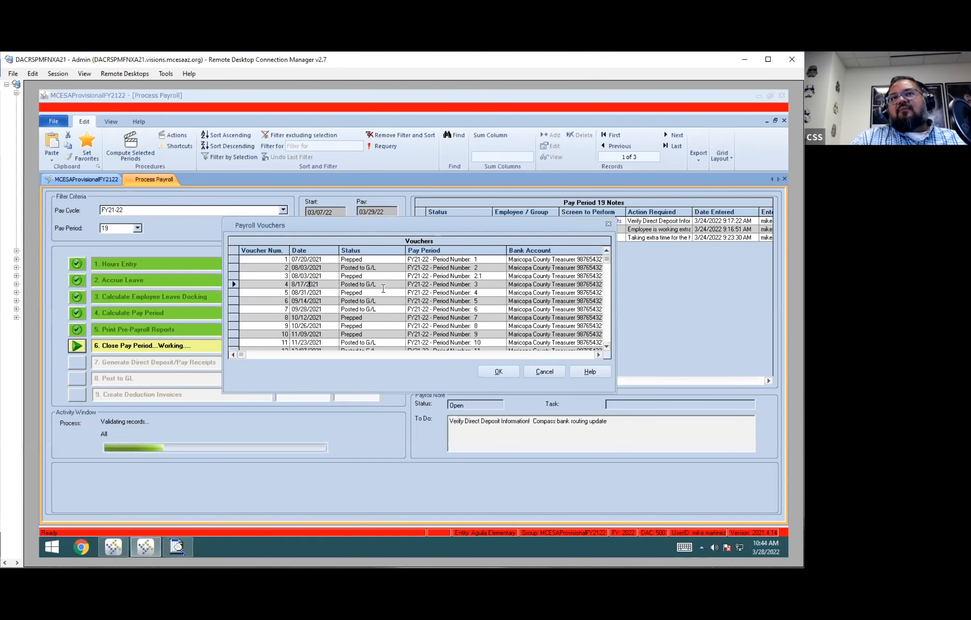
left_click(234, 267)
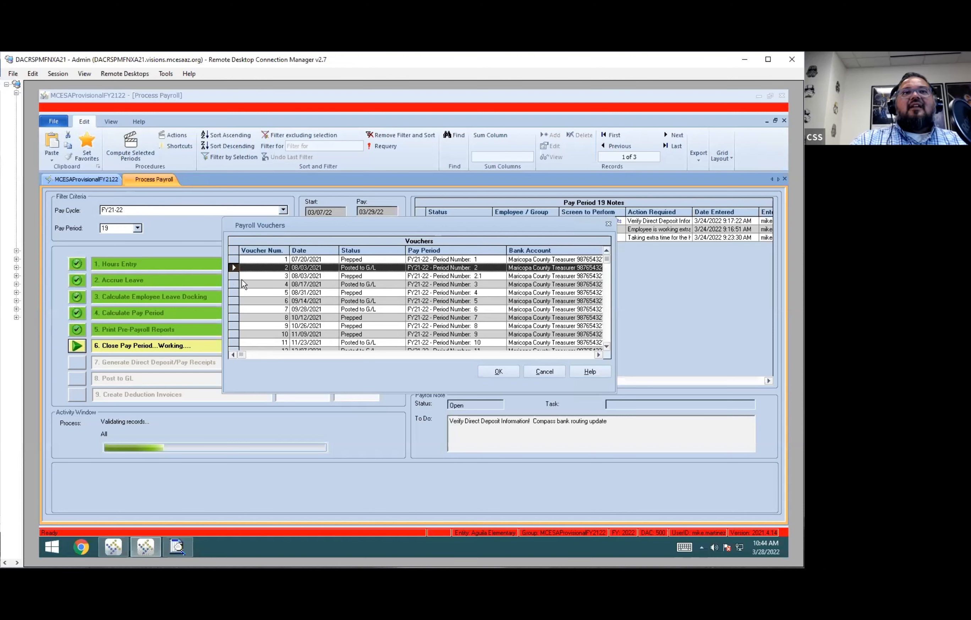
left_click(232, 277)
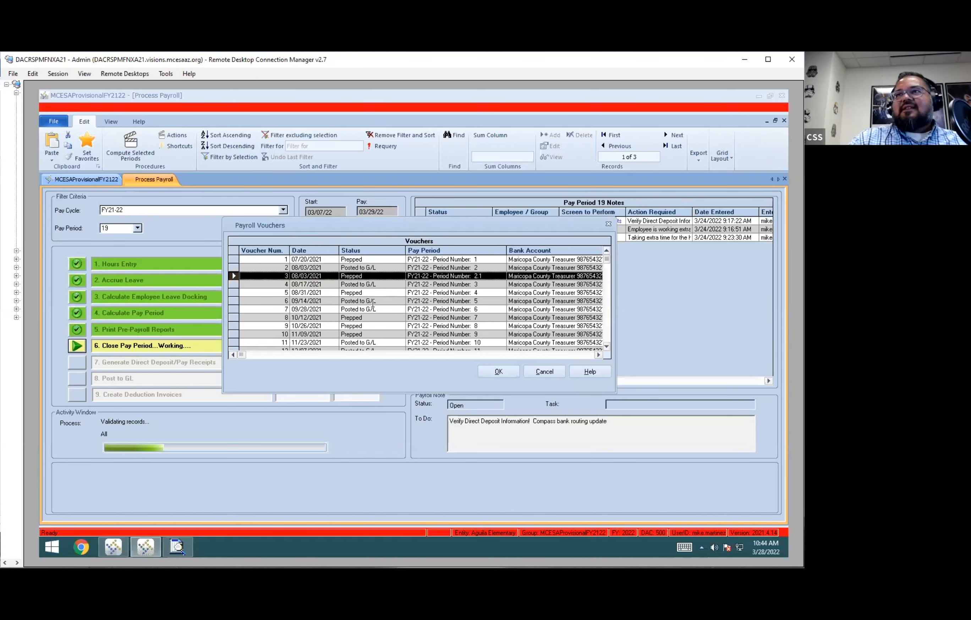
left_click(552, 373)
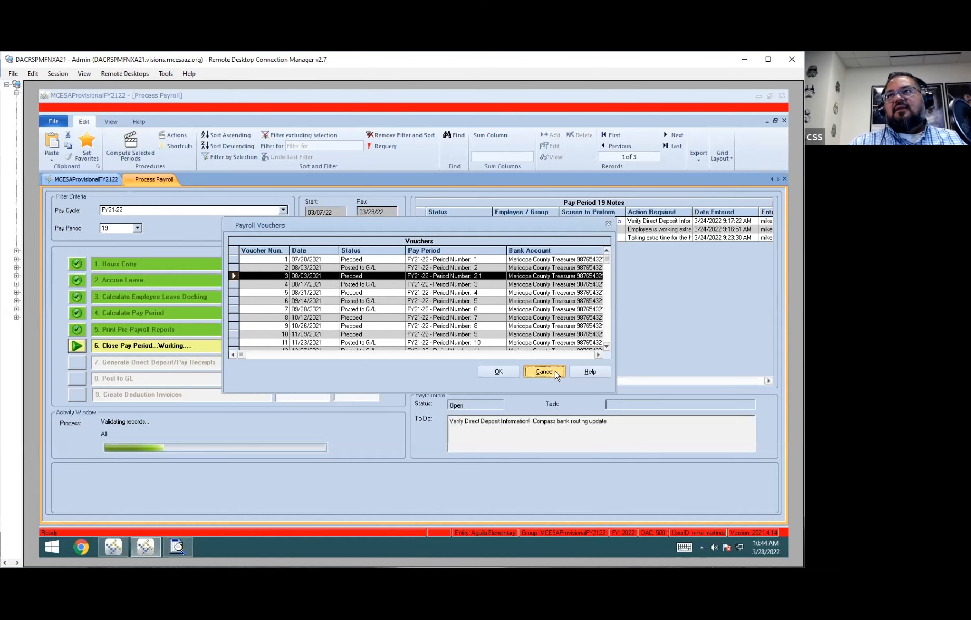
left_click(555, 373)
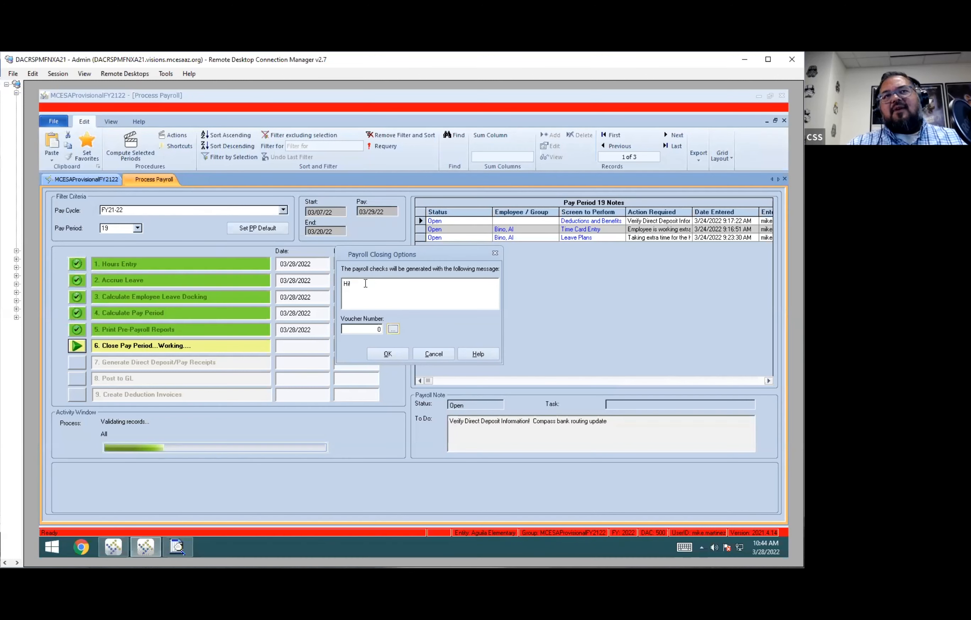
Close the pay period with the check message "Hi!" and voucher number 0, and view and close the Unlocked DACs report.
left_click(397, 356)
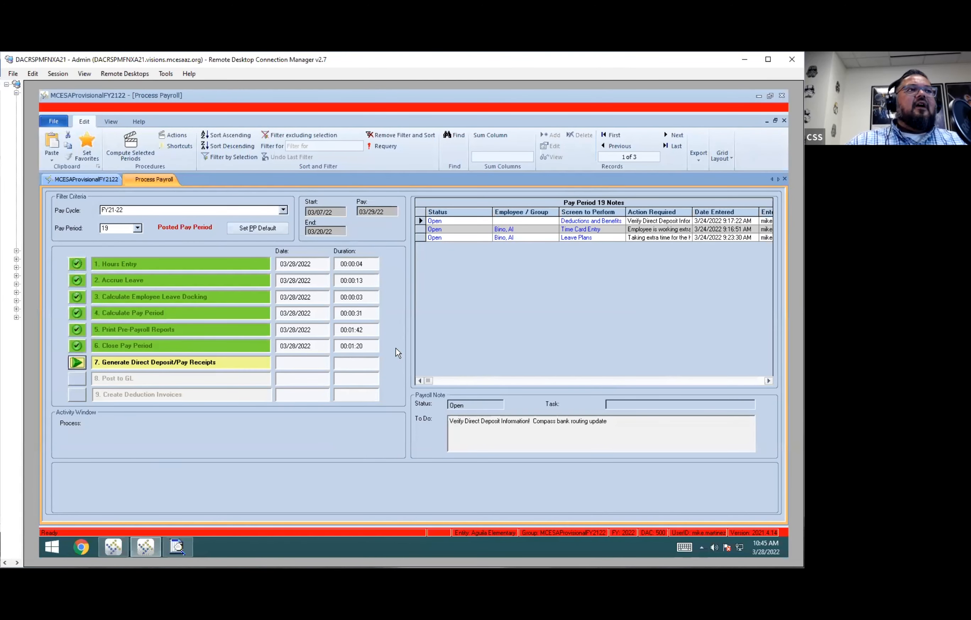
left_click(177, 550)
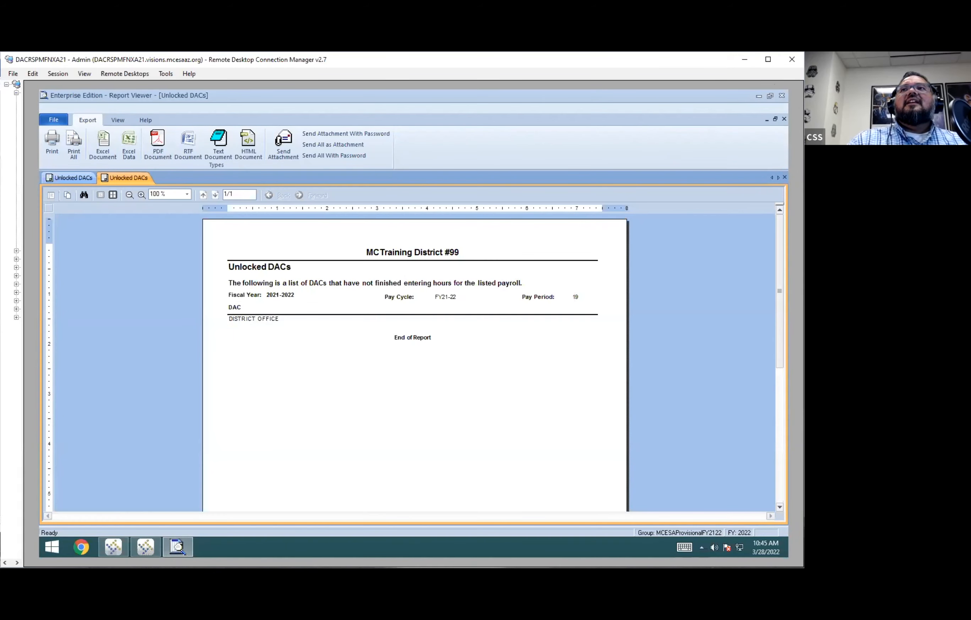
left_click(782, 96)
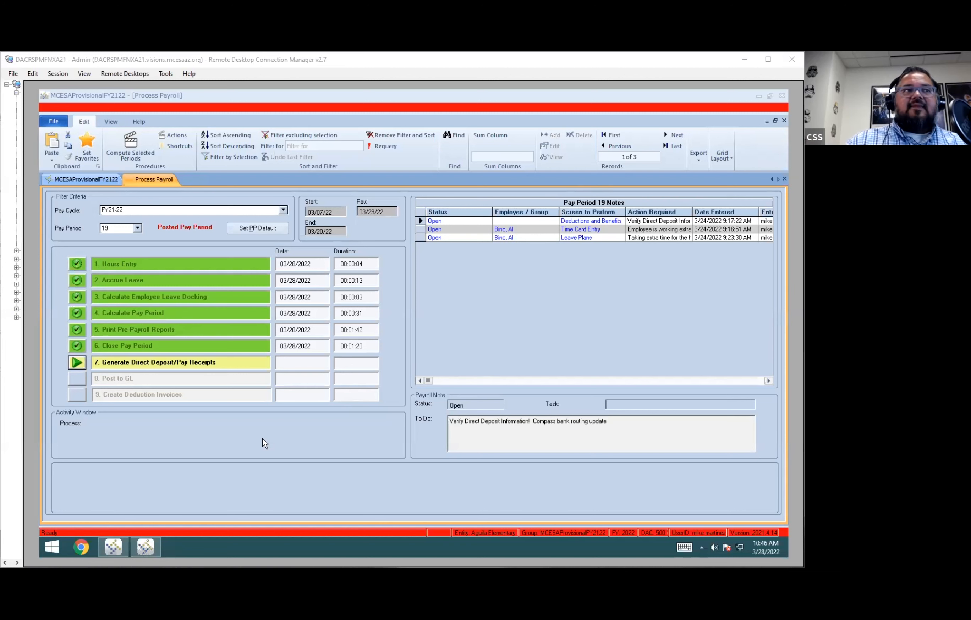
left_click(183, 441)
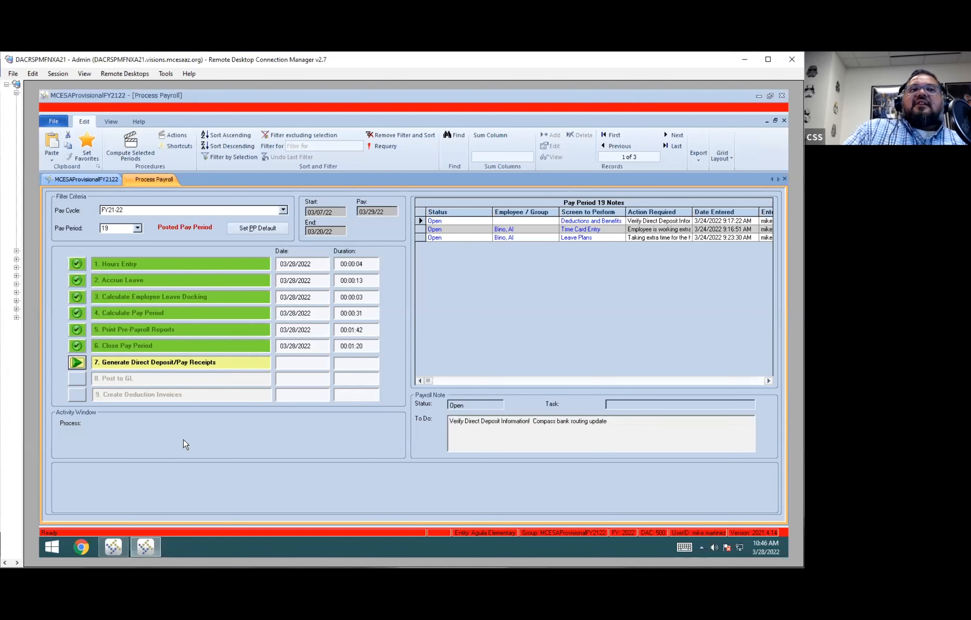
Run the Generate Direct Deposit/Pay Receipts step for pay period 19 and acknowledge its completion.
left_click(77, 362)
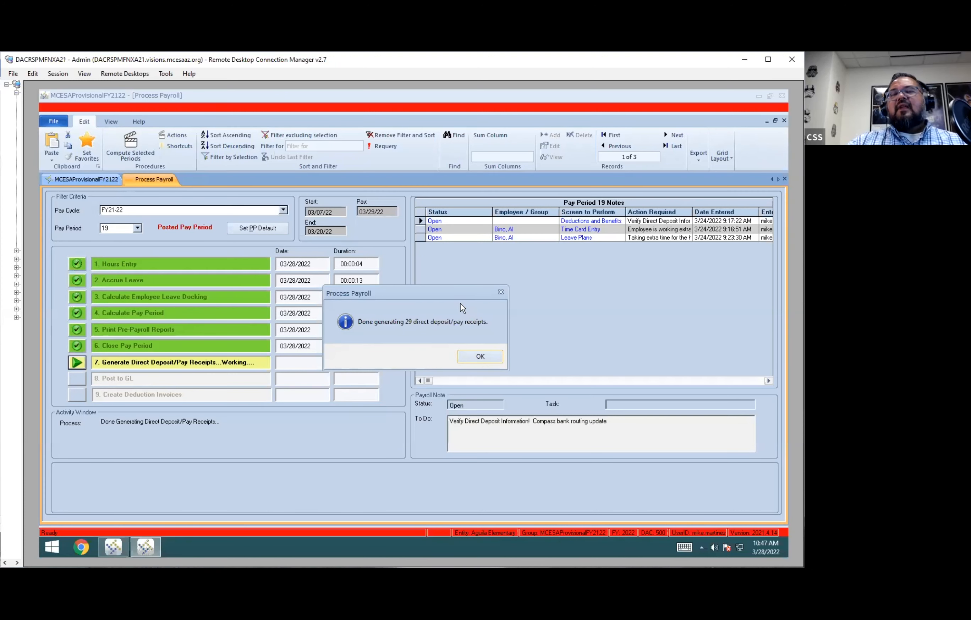
left_click_drag(454, 293, 457, 284)
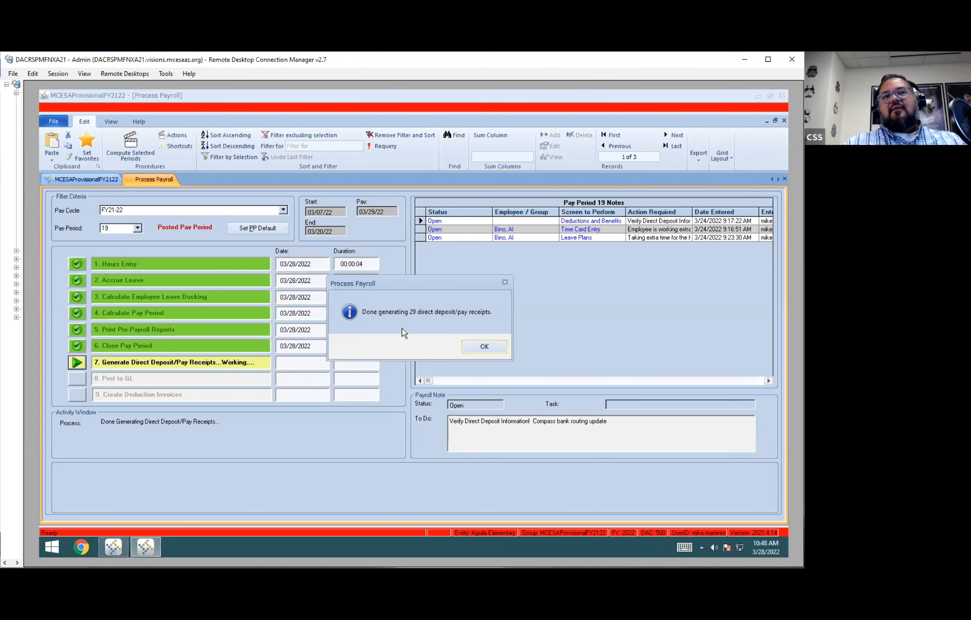
left_click(485, 346)
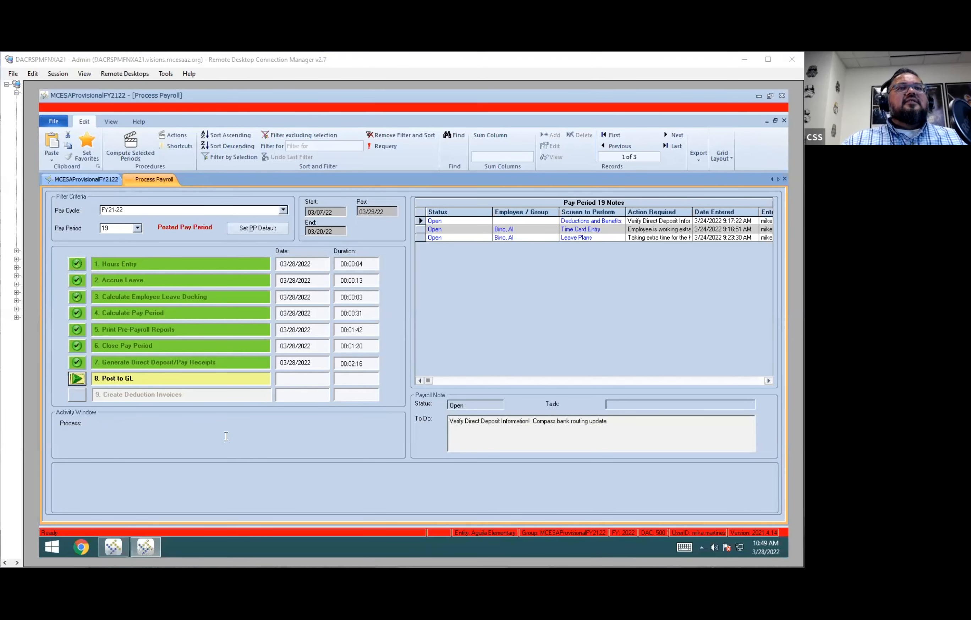
Run the Post to GL step for pay period 19 and acknowledge its completion.
left_click(82, 379)
left_click(77, 379)
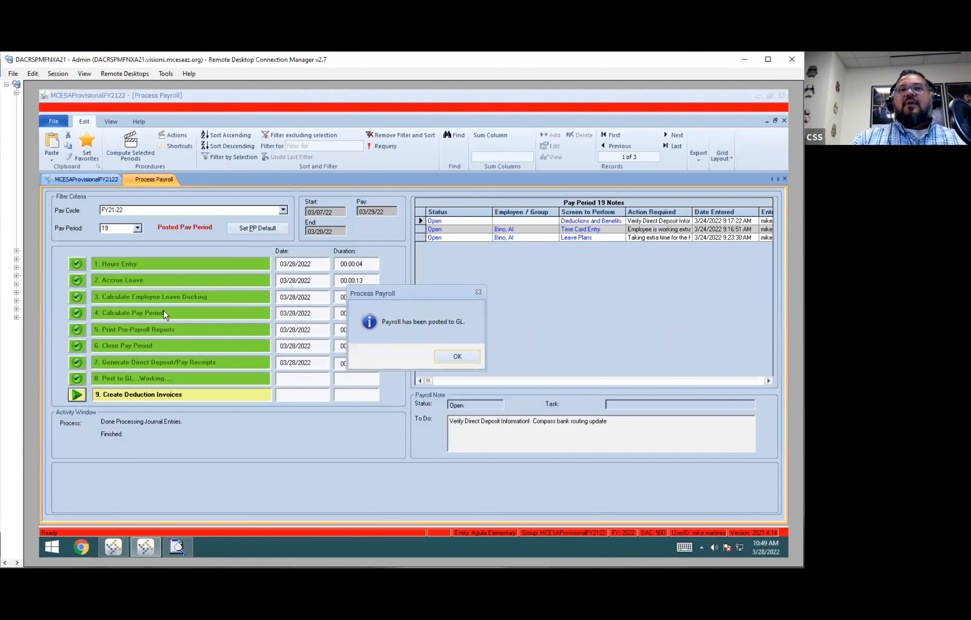
left_click(467, 362)
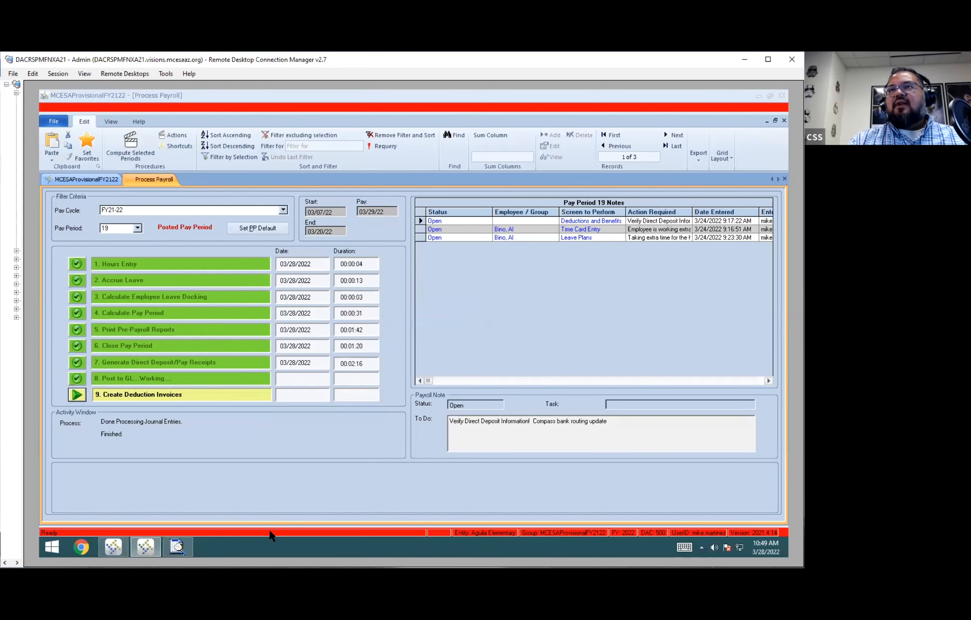
Review the payroll Journal Entry report from its first page to the totals on its last page, and close the Report Viewer.
left_click(183, 547)
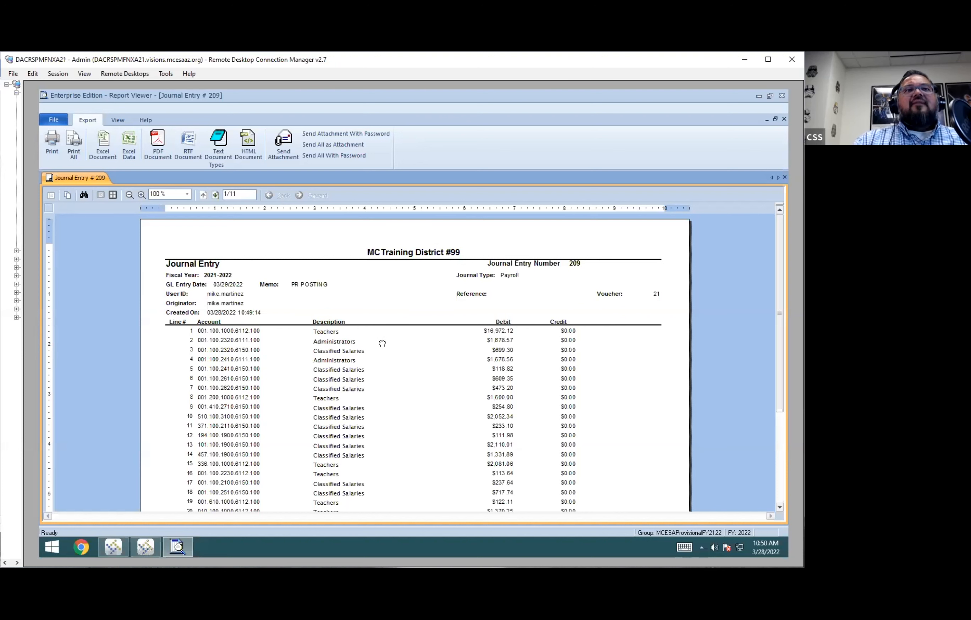
scroll(382, 339, "down", 1)
scroll(382, 339, "down", 4)
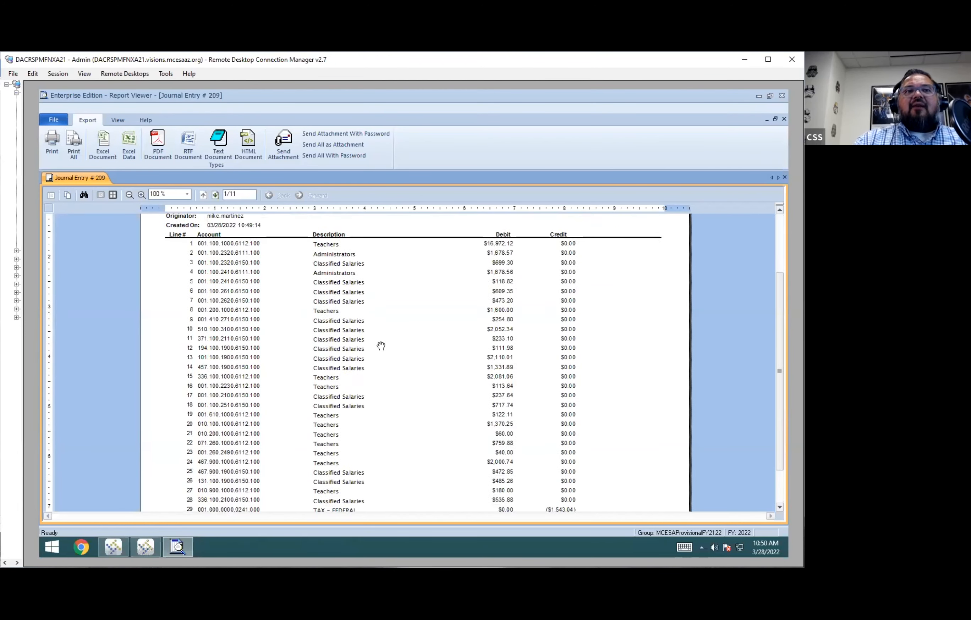
scroll(380, 348, "down", 1)
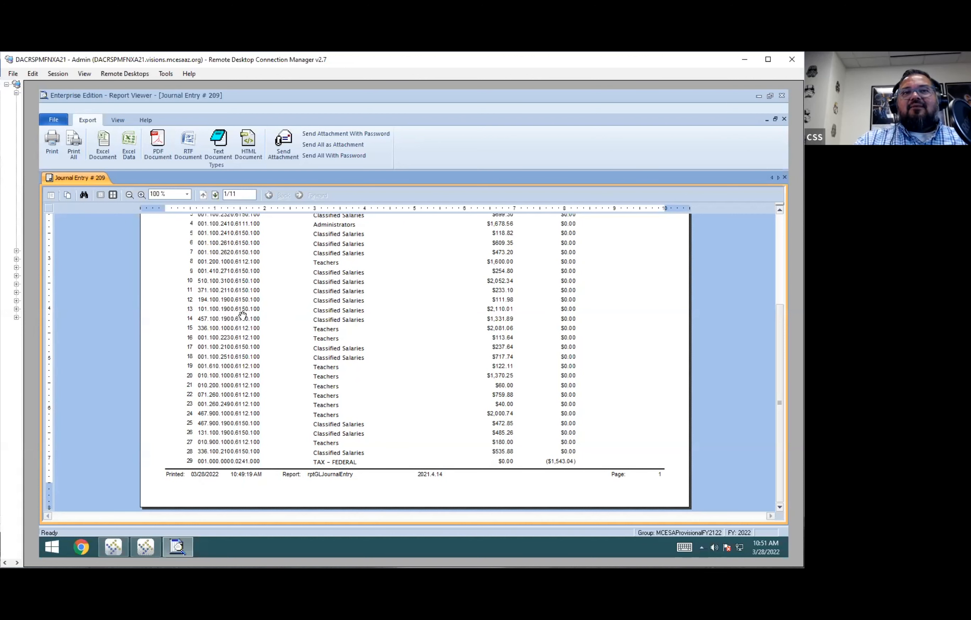
left_click(215, 195)
left_click(215, 195)
left_click(215, 196)
left_click(215, 195)
left_click(215, 195)
left_click(215, 195)
left_click(215, 196)
left_click(215, 195)
left_click(215, 195)
left_click(215, 196)
scroll(430, 326, "down", 2)
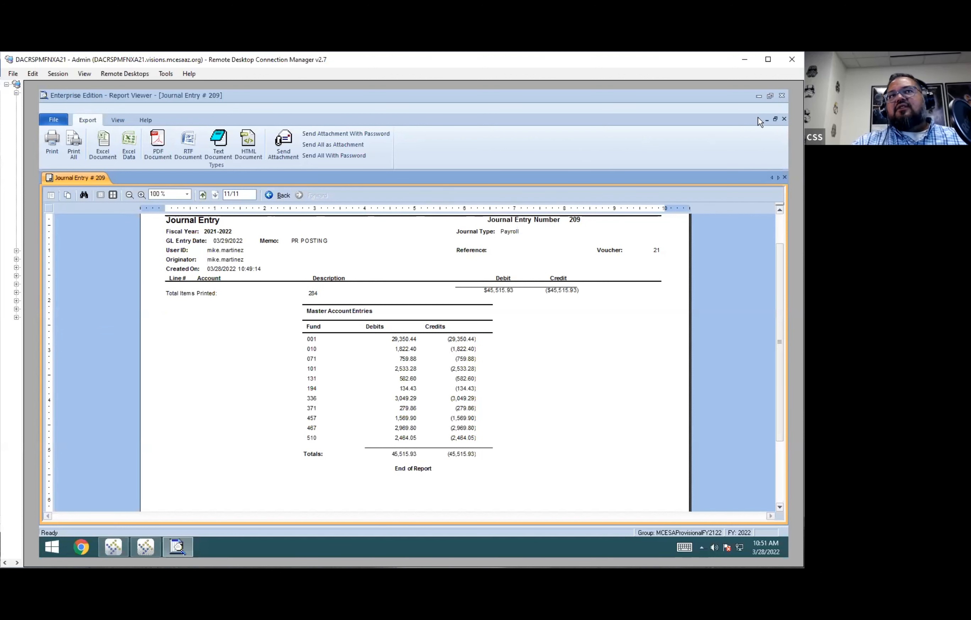
left_click(782, 96)
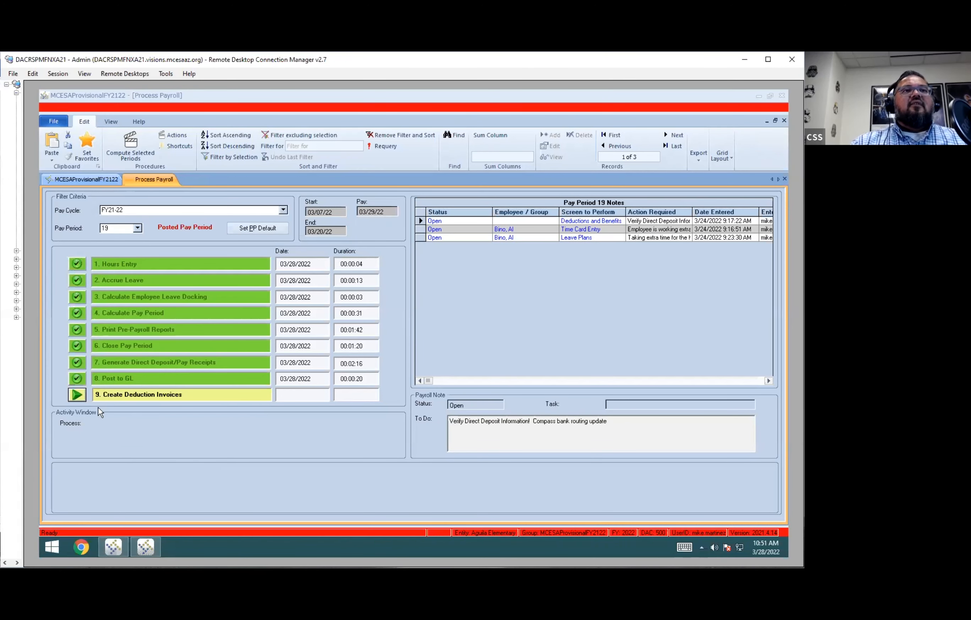
Run the Create Deduction Invoices step for pay period 19 and acknowledge its completion.
left_click(77, 395)
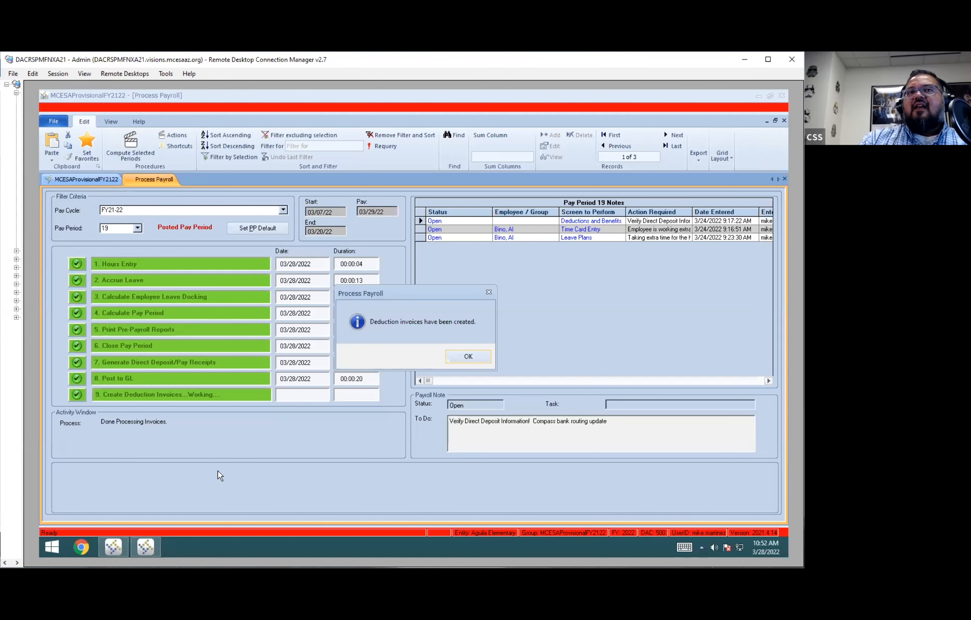
left_click(478, 362)
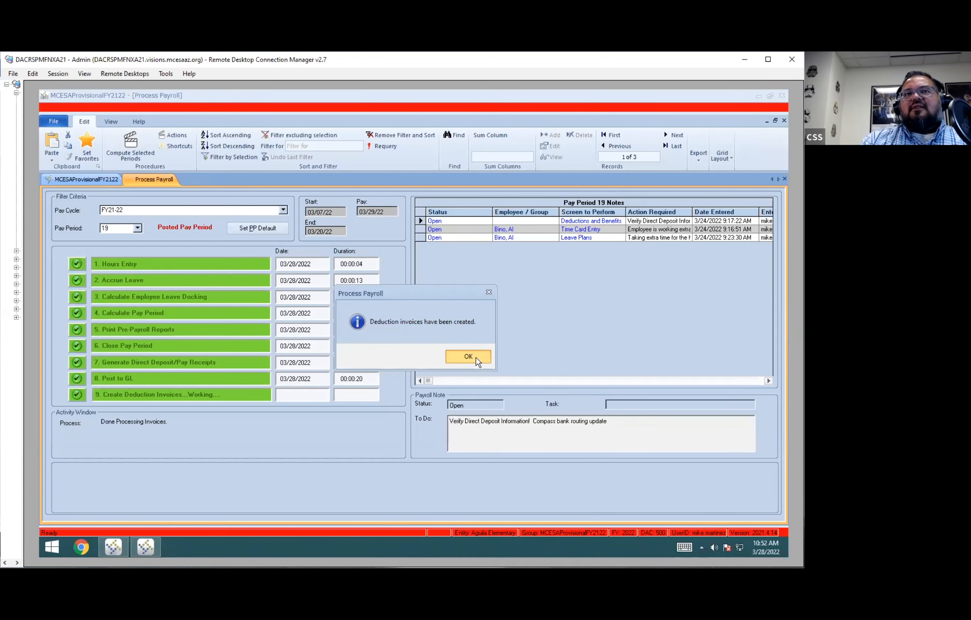
left_click(468, 357)
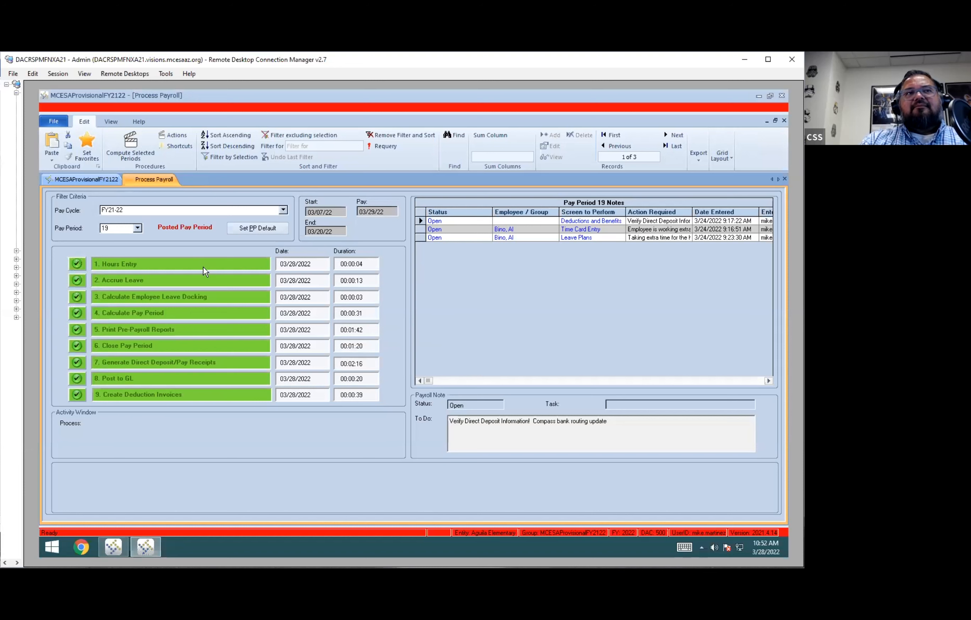
Open PR Invoice Processing to review the period's deduction invoices, and widen the Vendor column to show the full vendor names.
left_click(92, 183)
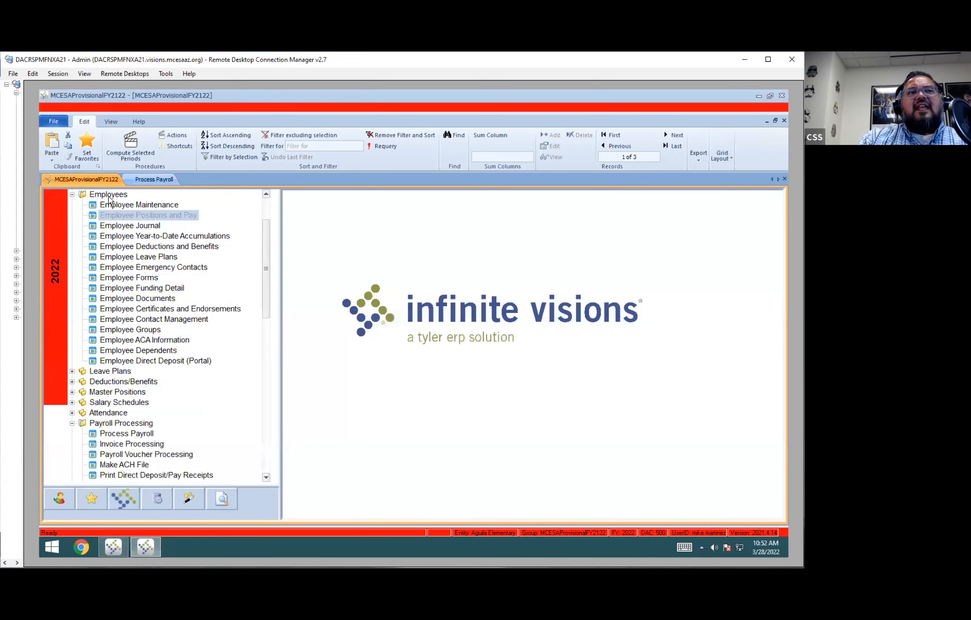
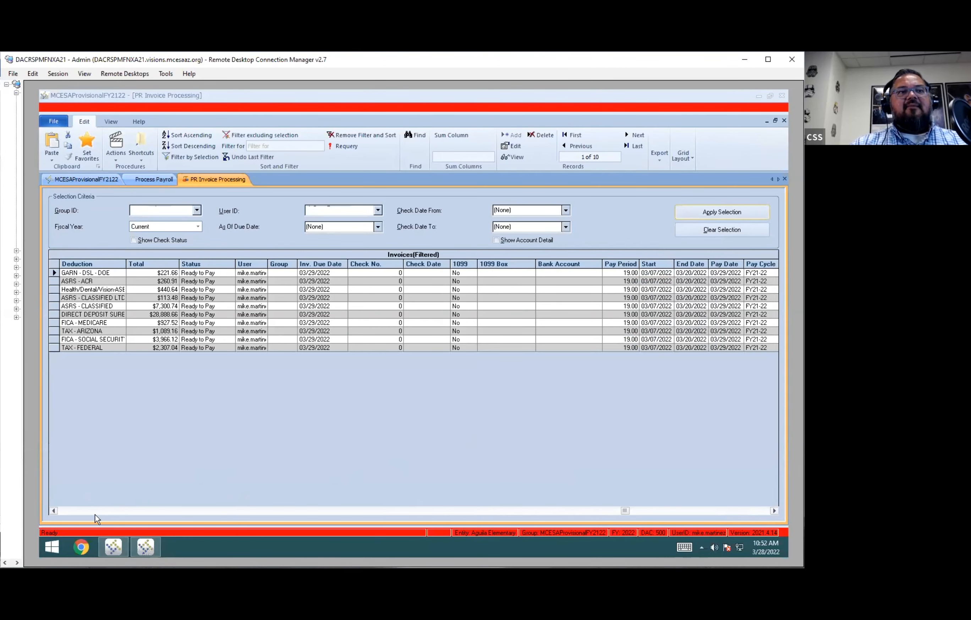
left_click(92, 512)
left_click(77, 512)
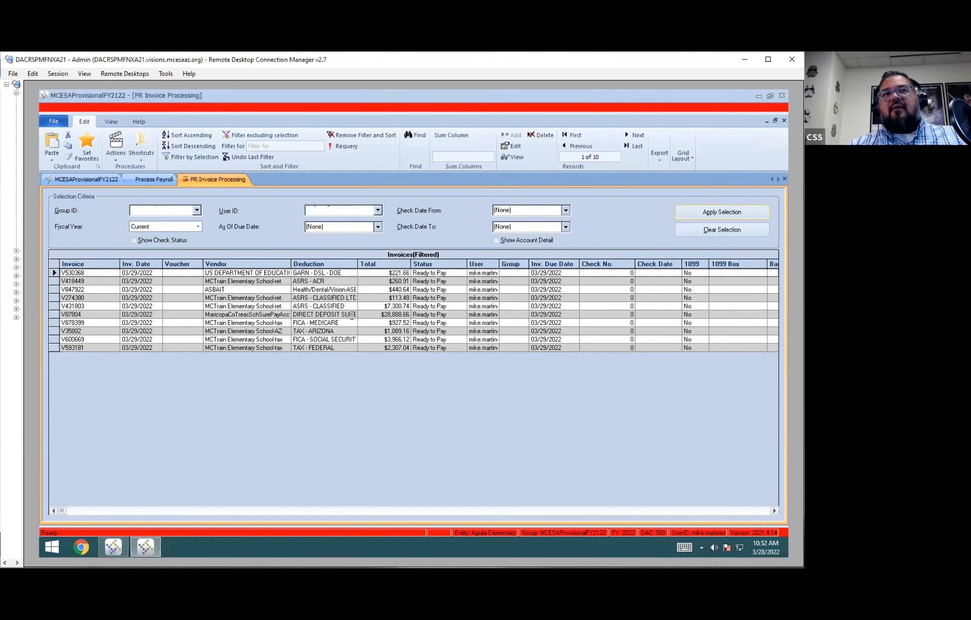
left_click_drag(291, 263, 311, 264)
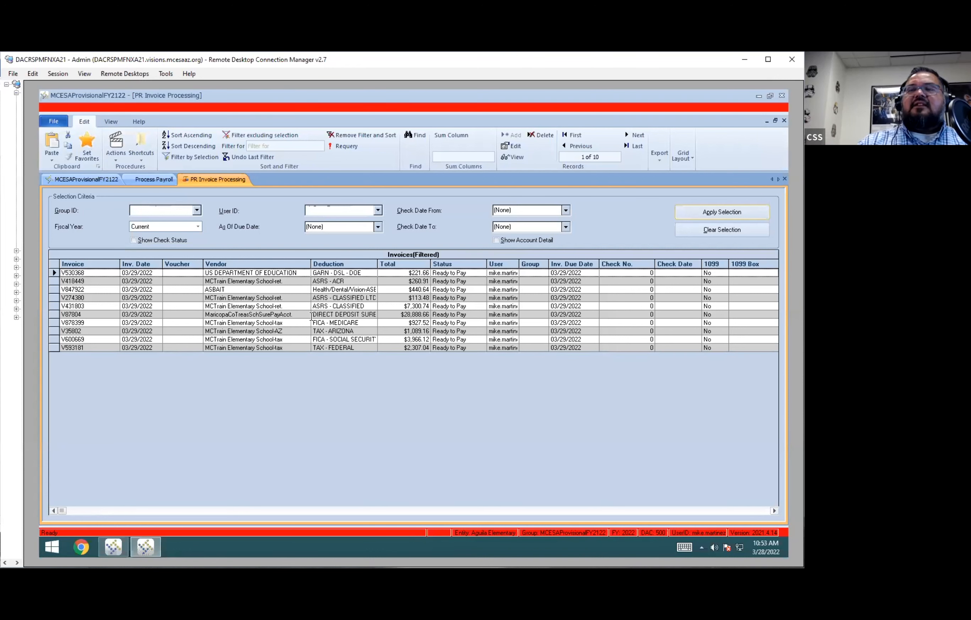
Sort the deduction invoices by vendor in ascending order and compare the retirement and tax invoices that share a vendor.
right_click(251, 301)
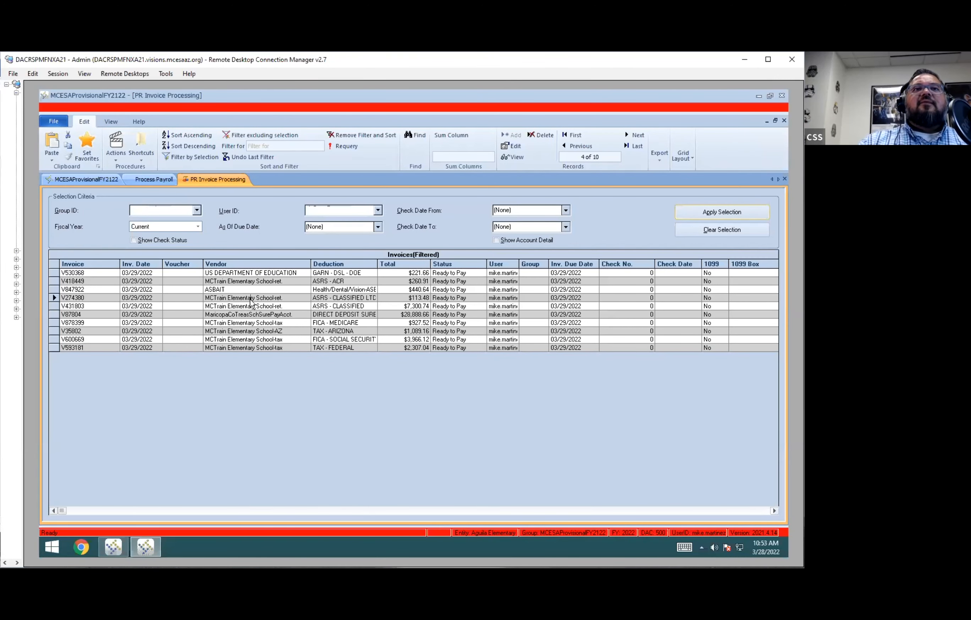
left_click(283, 224)
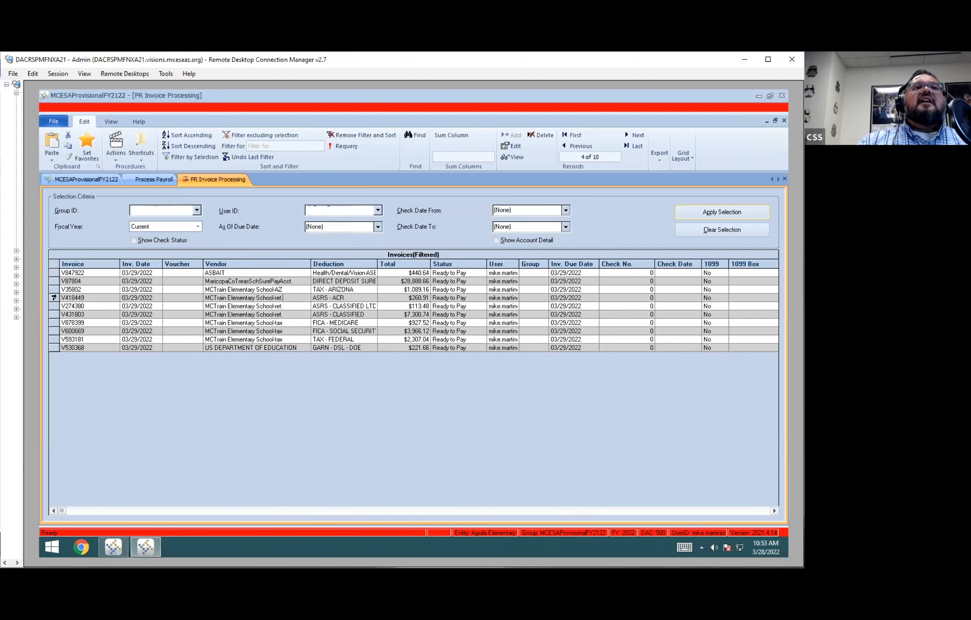
left_click(283, 298)
left_click(120, 306)
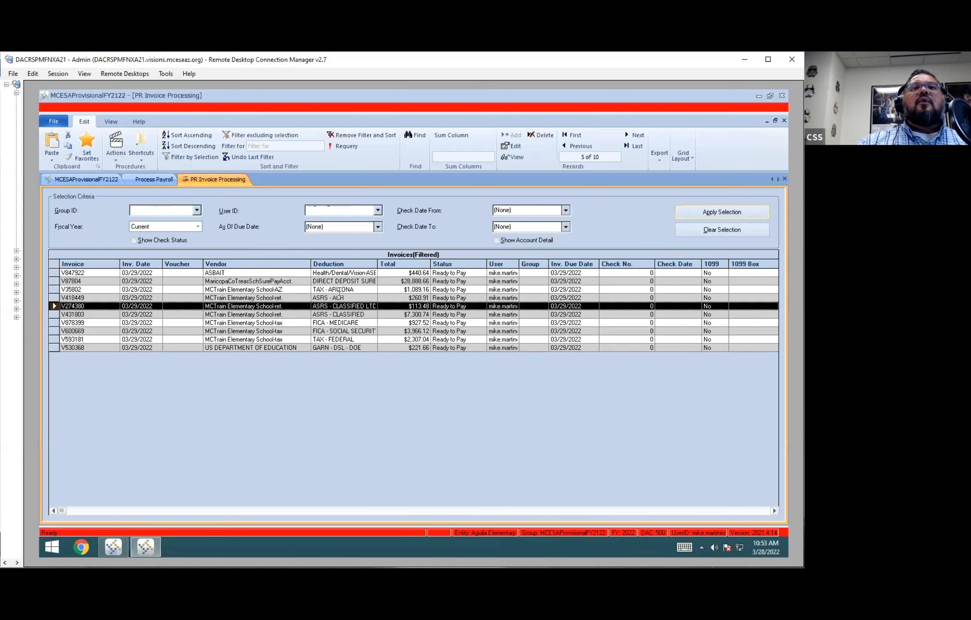
left_click(369, 314)
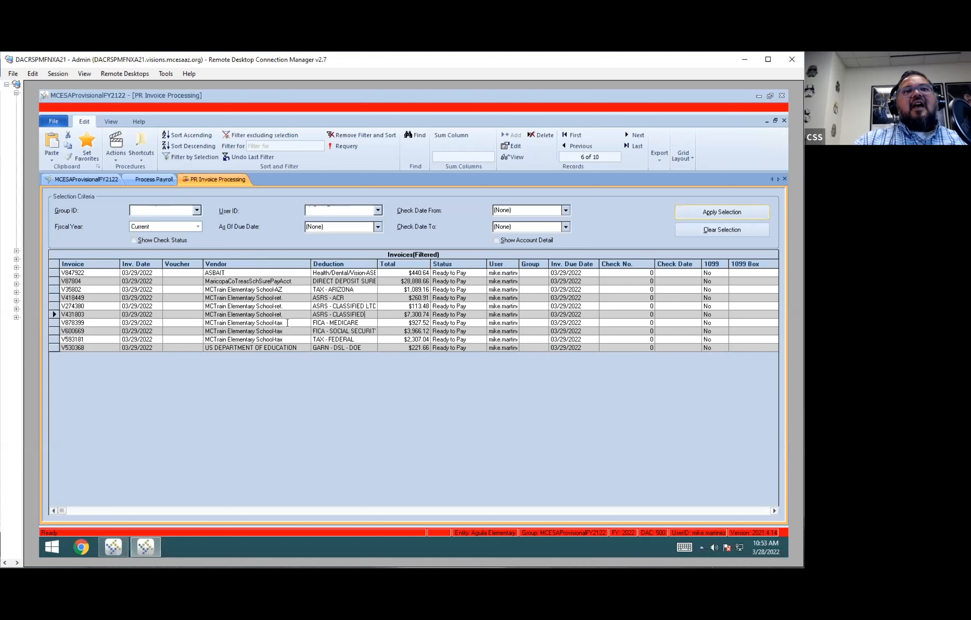
left_click(56, 323)
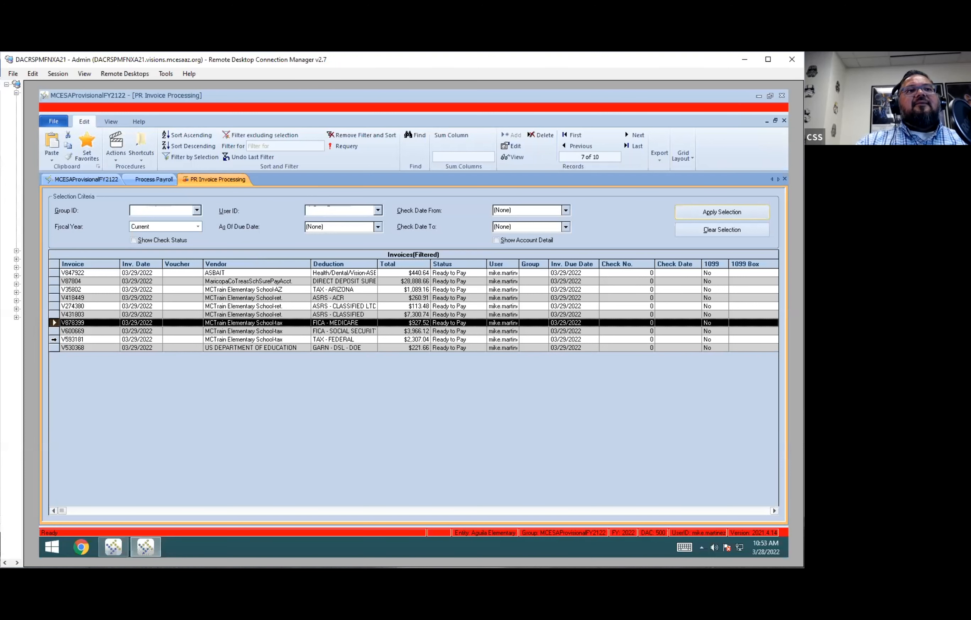
left_click(52, 340)
left_click(294, 323)
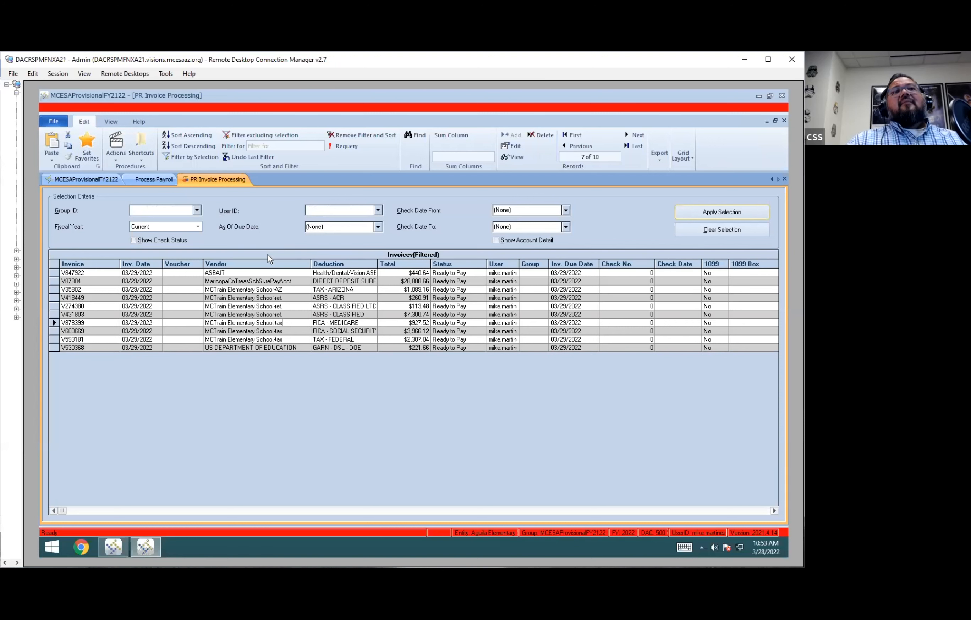
Close PR Invoice Processing and start a new voucher in Payroll Voucher Processing.
right_click(218, 179)
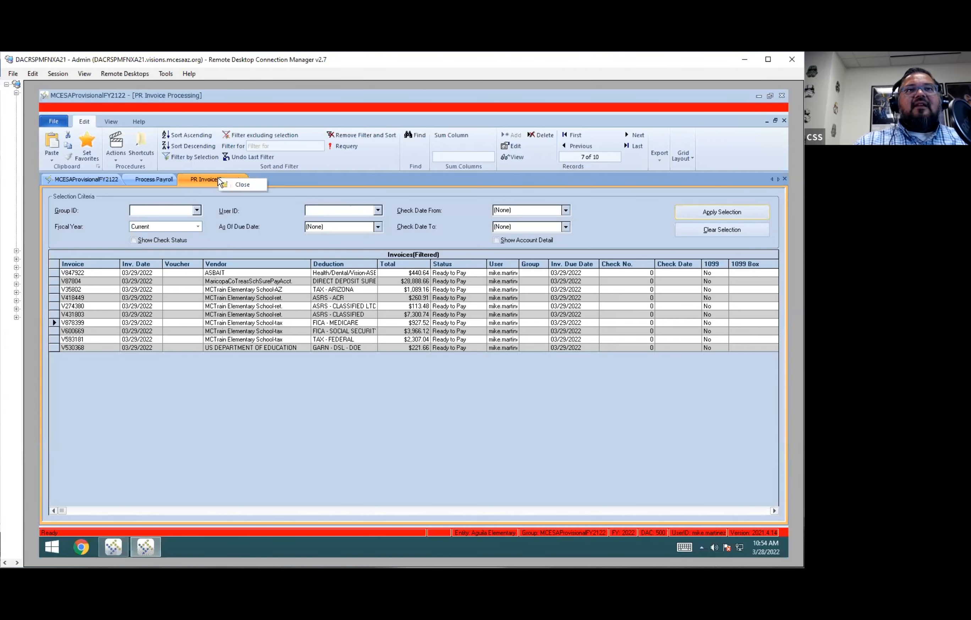
left_click(247, 187)
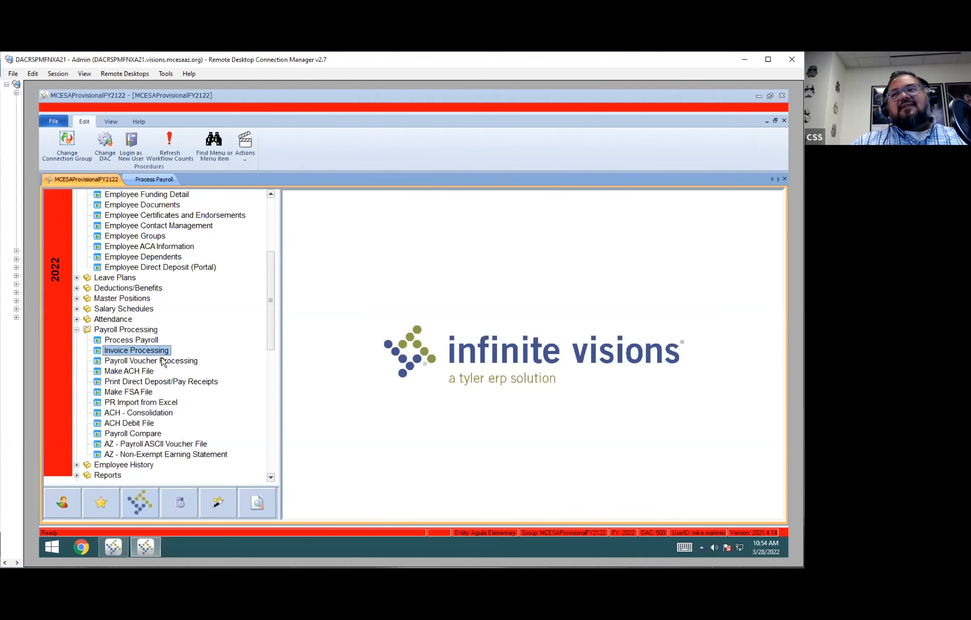
left_click(175, 362)
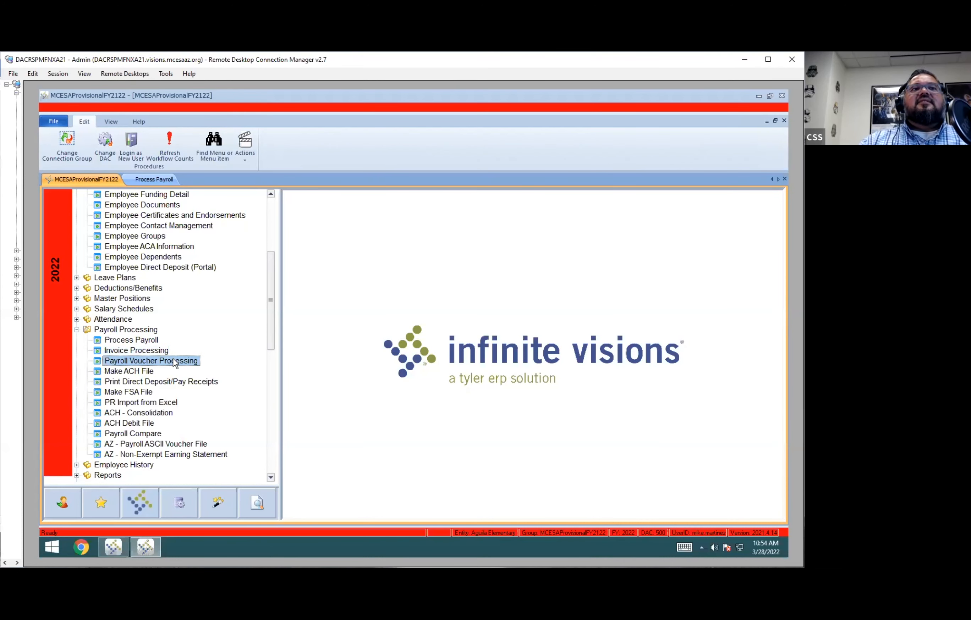
double_click(175, 359)
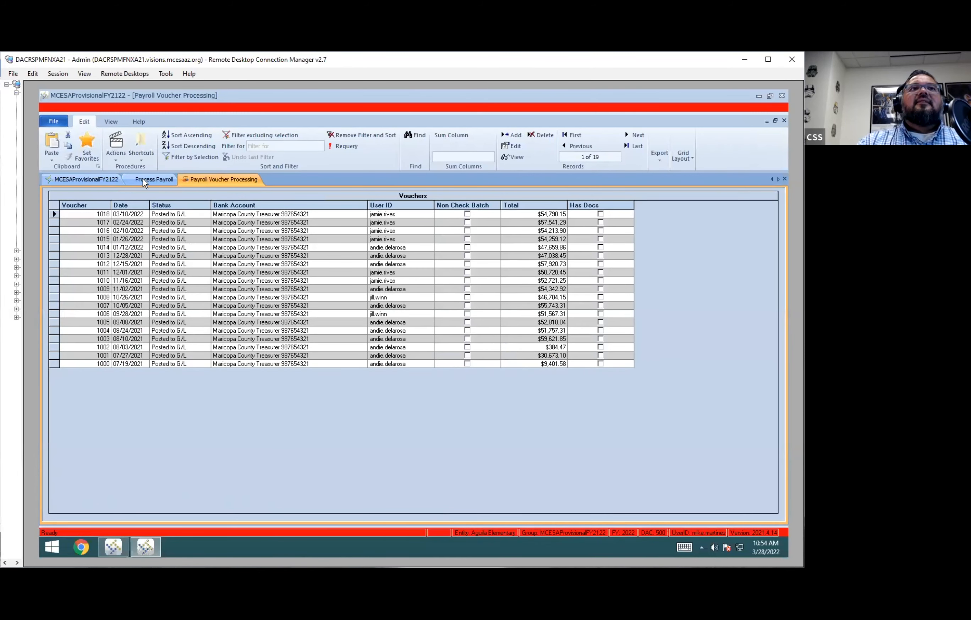
left_click(509, 136)
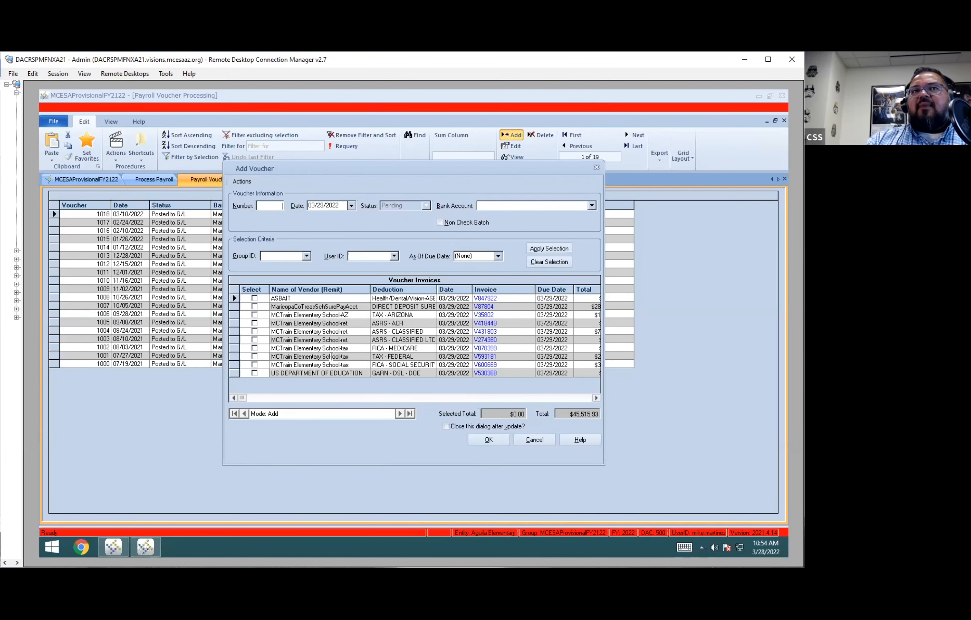
Try to select all of the voucher invoices before choosing a bank account.
left_click(233, 182)
left_click(246, 201)
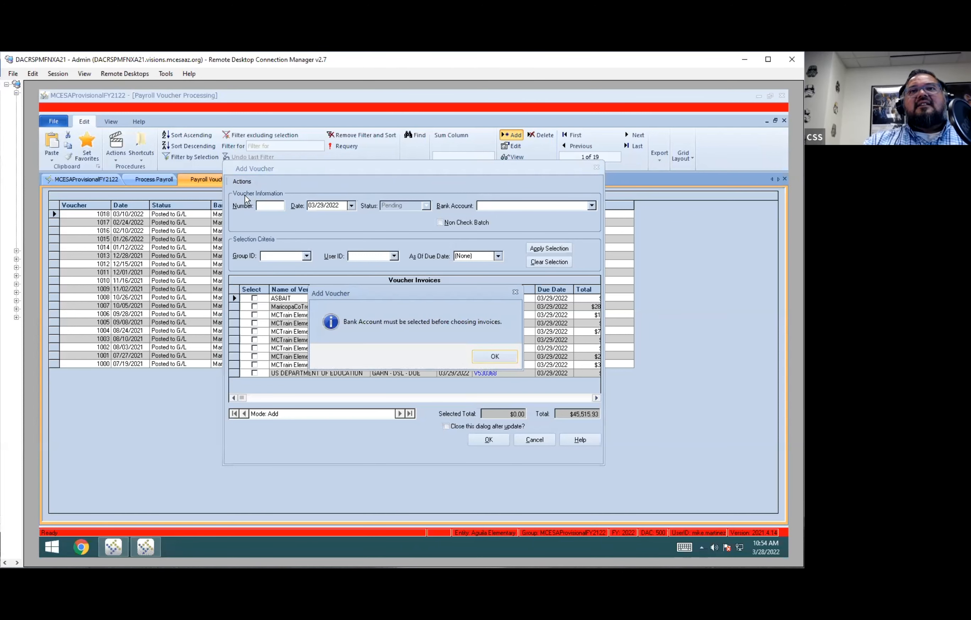
left_click(494, 358)
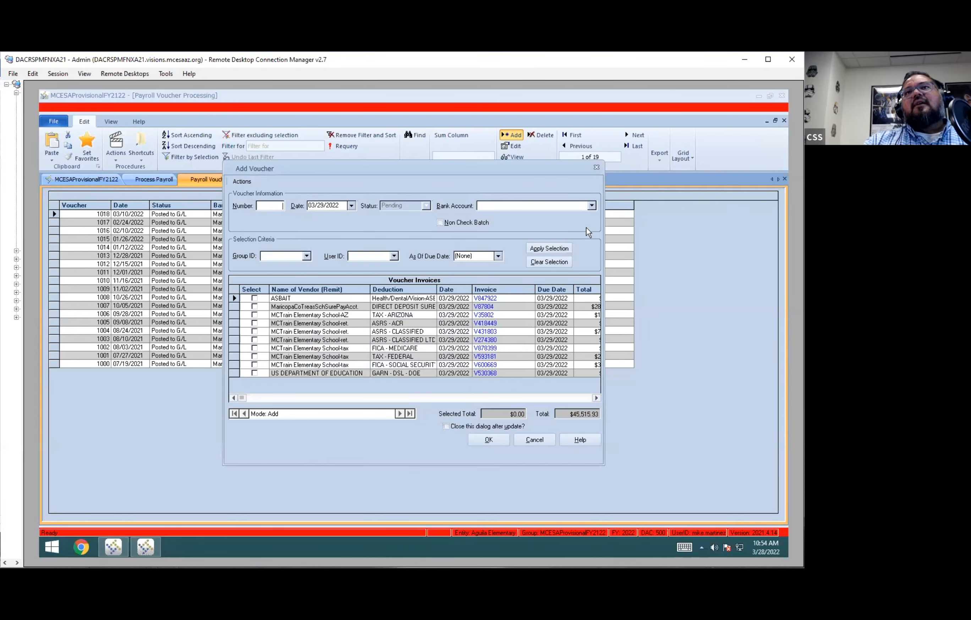
Set the voucher's bank account to Maricopa County Treasurer and select all of the listed deduction invoices.
left_click(591, 206)
left_click(527, 228)
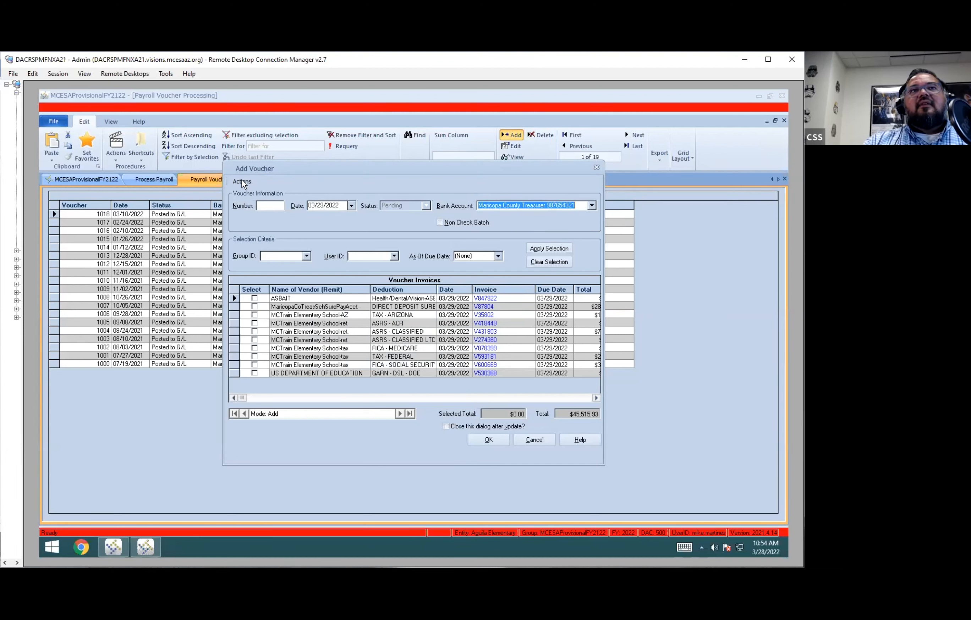
left_click(242, 182)
left_click(246, 201)
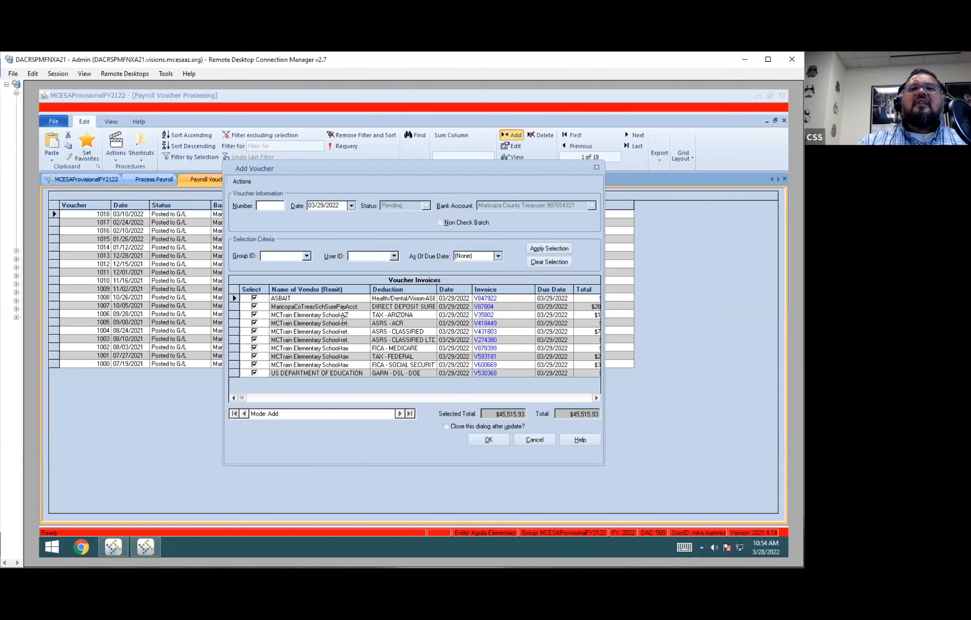
Save the voucher with the dialog set to close after the update, and acknowledge the voucher number assignment.
left_click(470, 426)
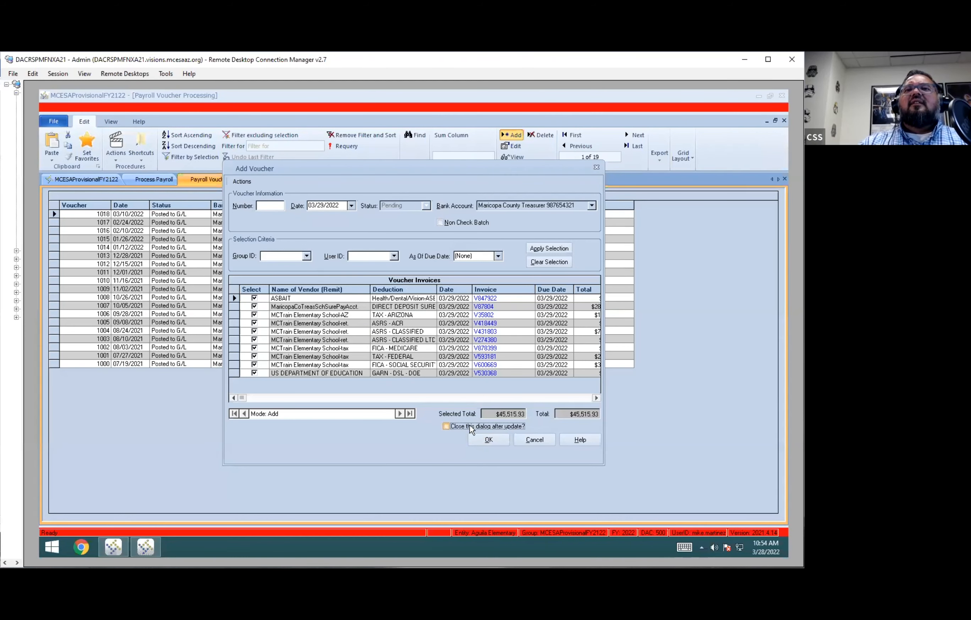
left_click(496, 441)
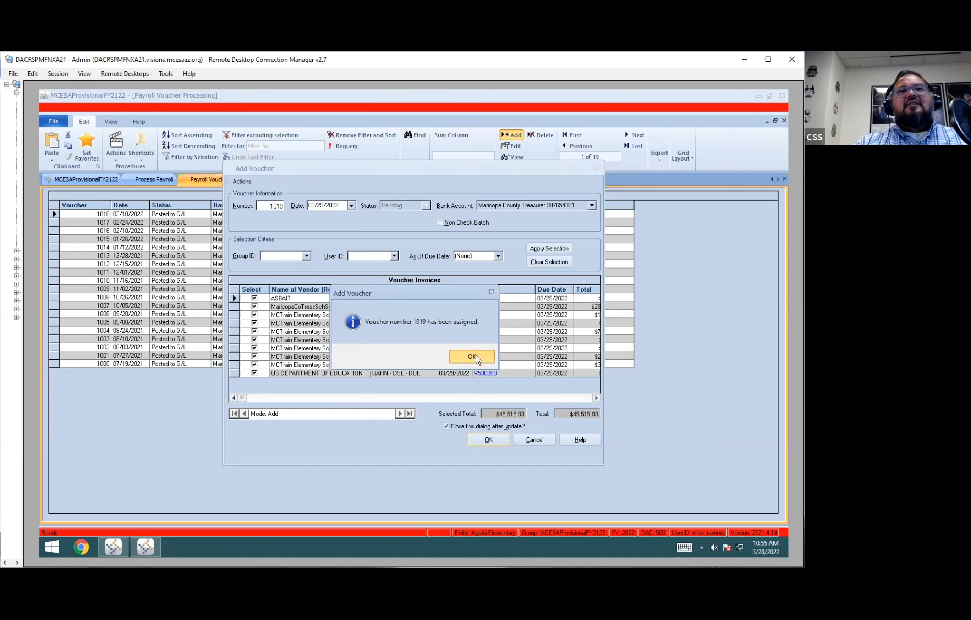
left_click(472, 357)
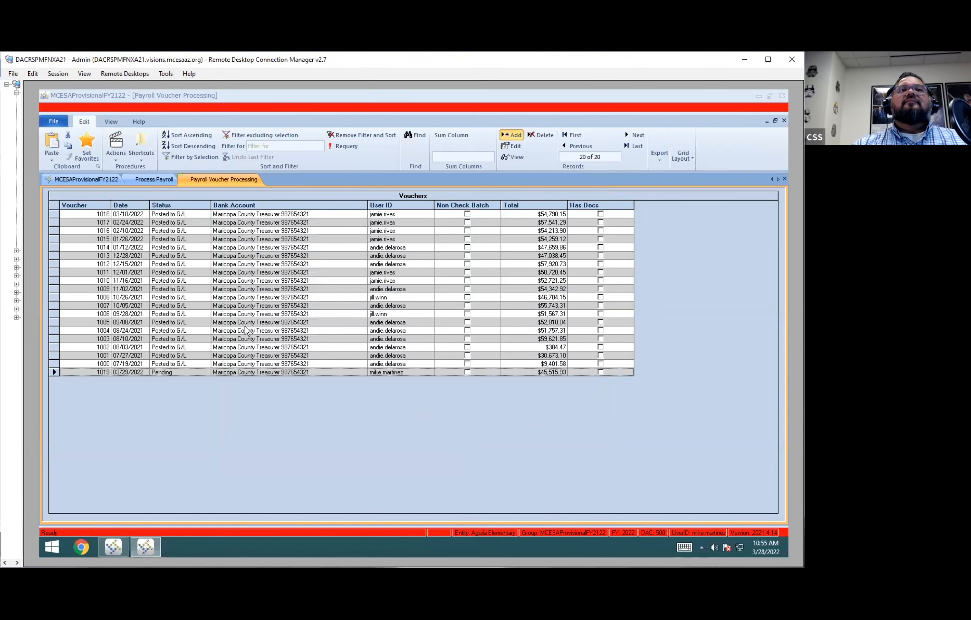
Review the report choices for printing the pending 03/29/2022 voucher, clear Cover Page, and cancel the print selection.
left_click(54, 373)
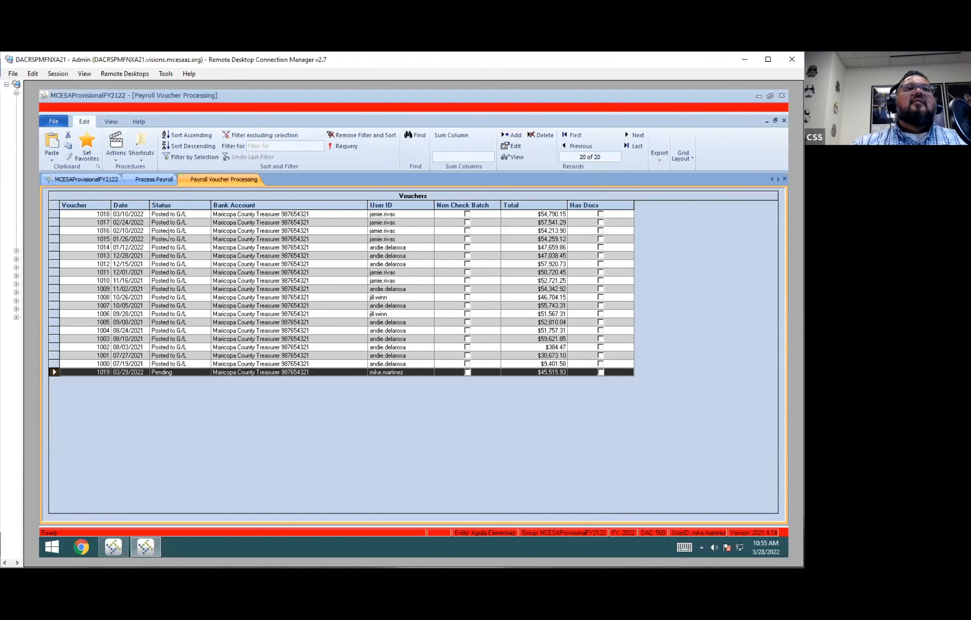
left_click(117, 157)
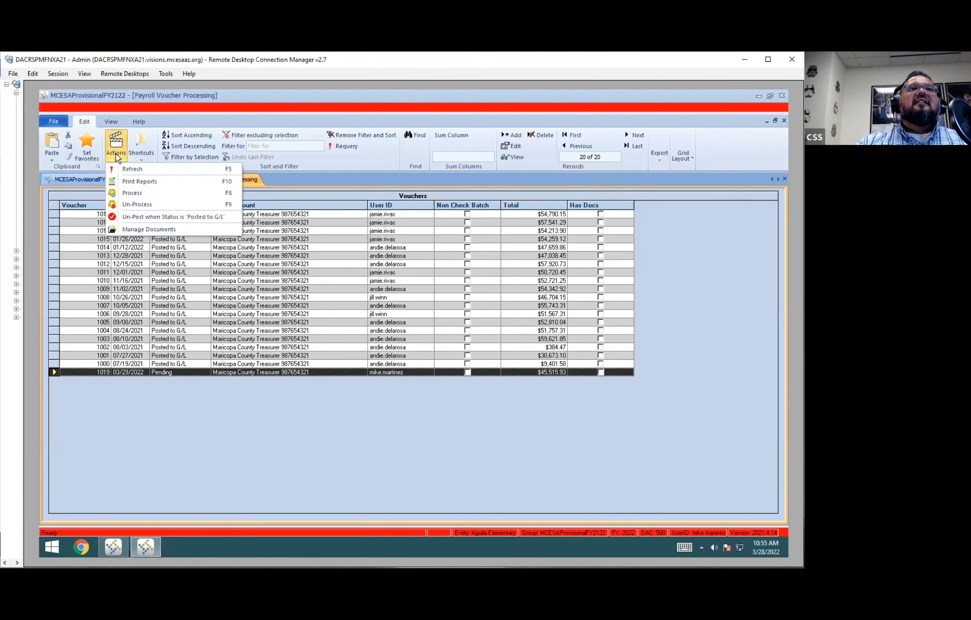
left_click(167, 182)
left_click_drag(413, 274, 422, 255)
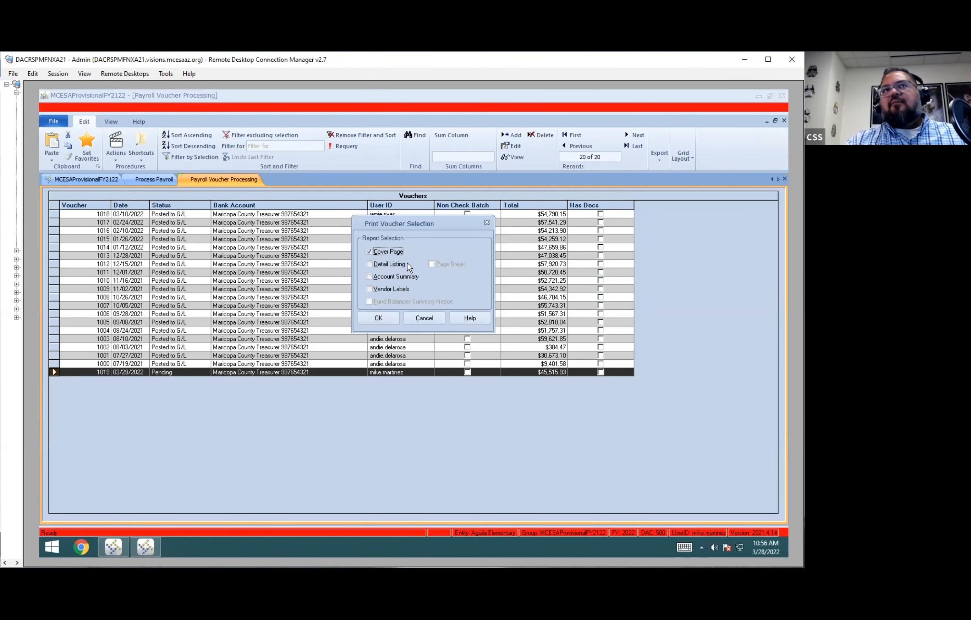
left_click(392, 256)
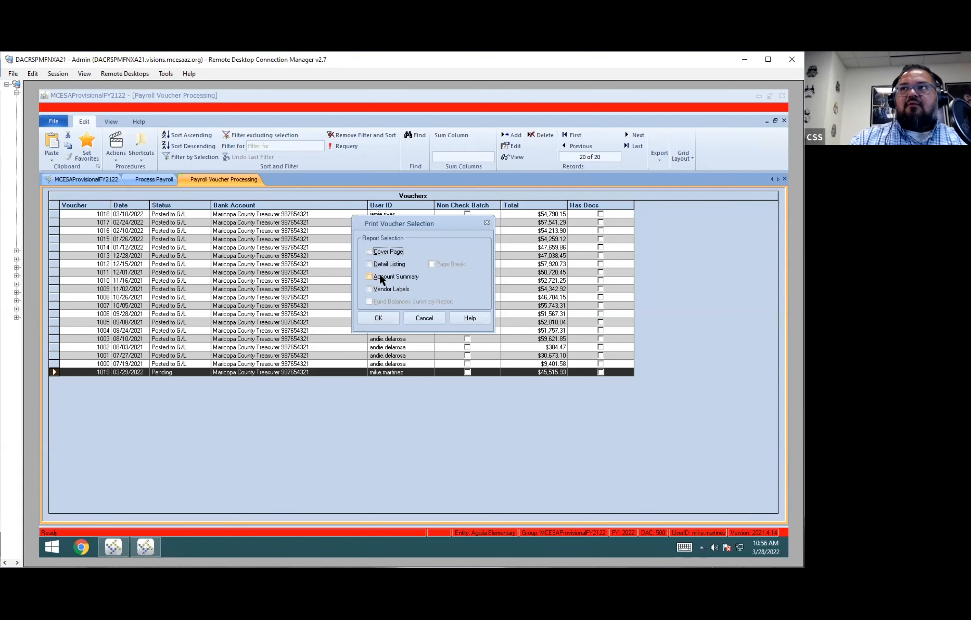
left_click(388, 319)
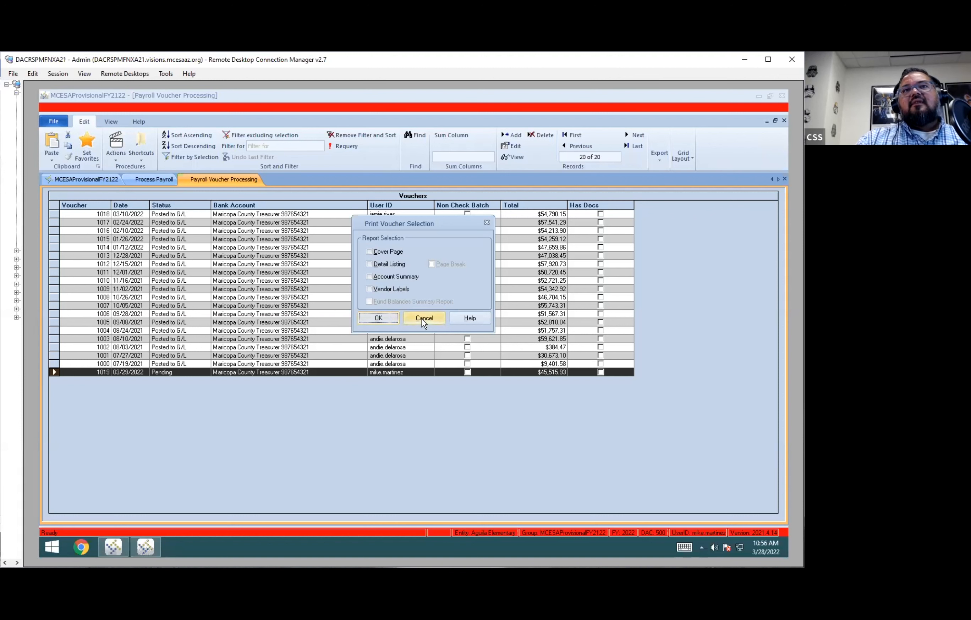
left_click(423, 319)
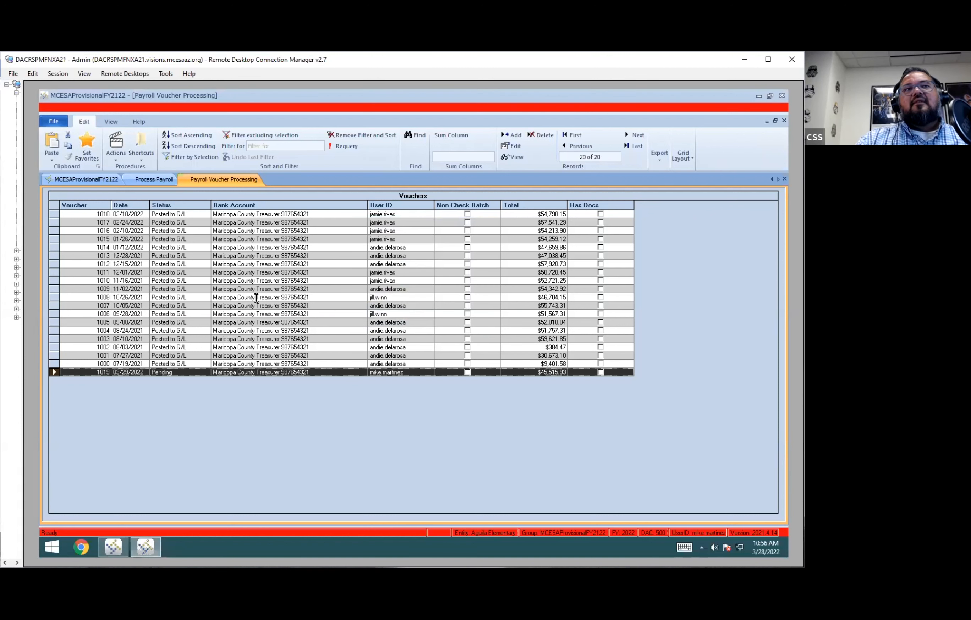
Process the pending 03/29/2022 voucher, check its status, and close Payroll Voucher Processing.
left_click(120, 155)
left_click(143, 193)
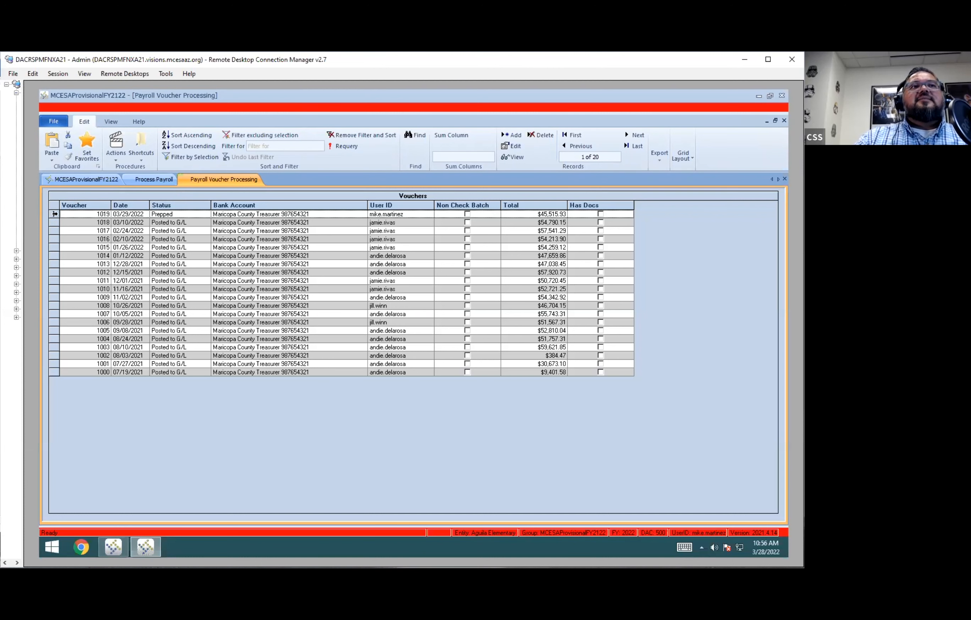
left_click(55, 214)
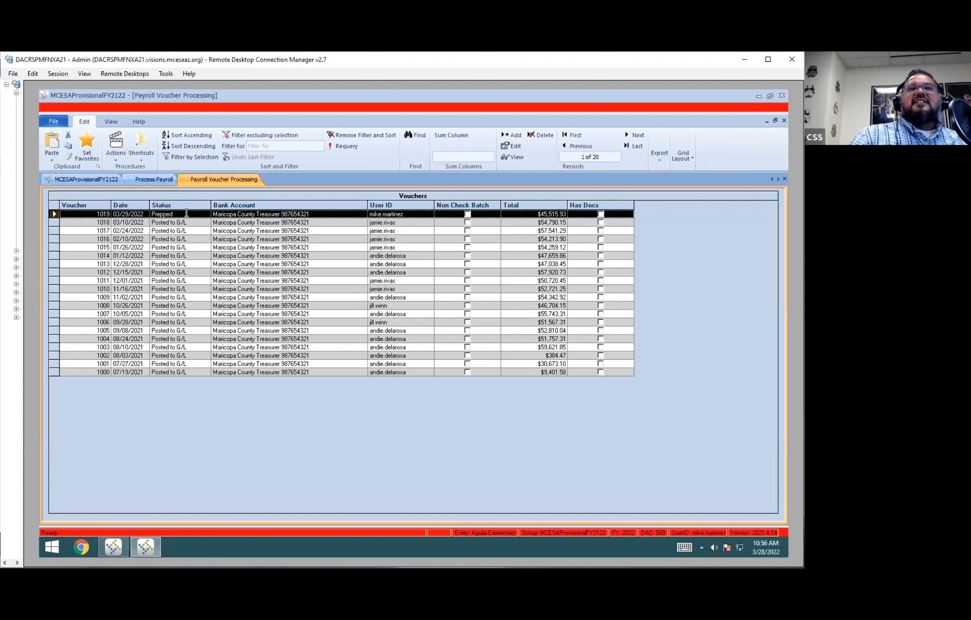
left_click(187, 213)
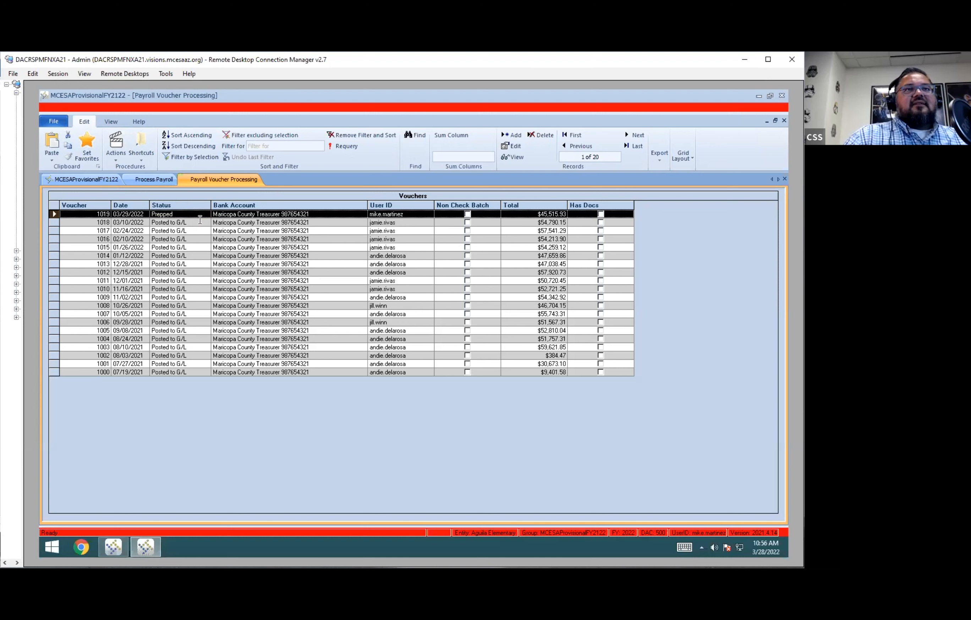
right_click(227, 179)
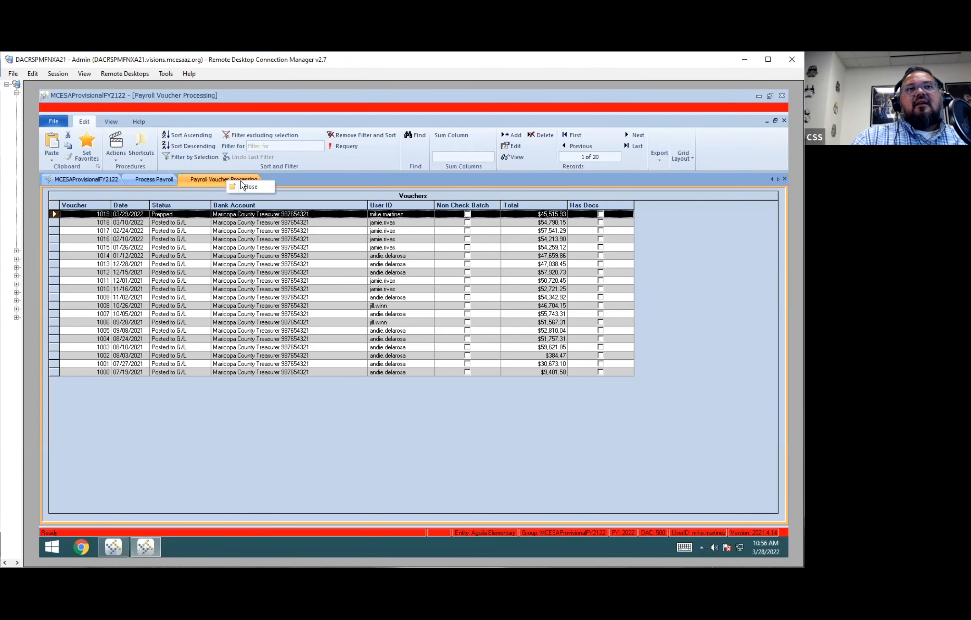
left_click(253, 186)
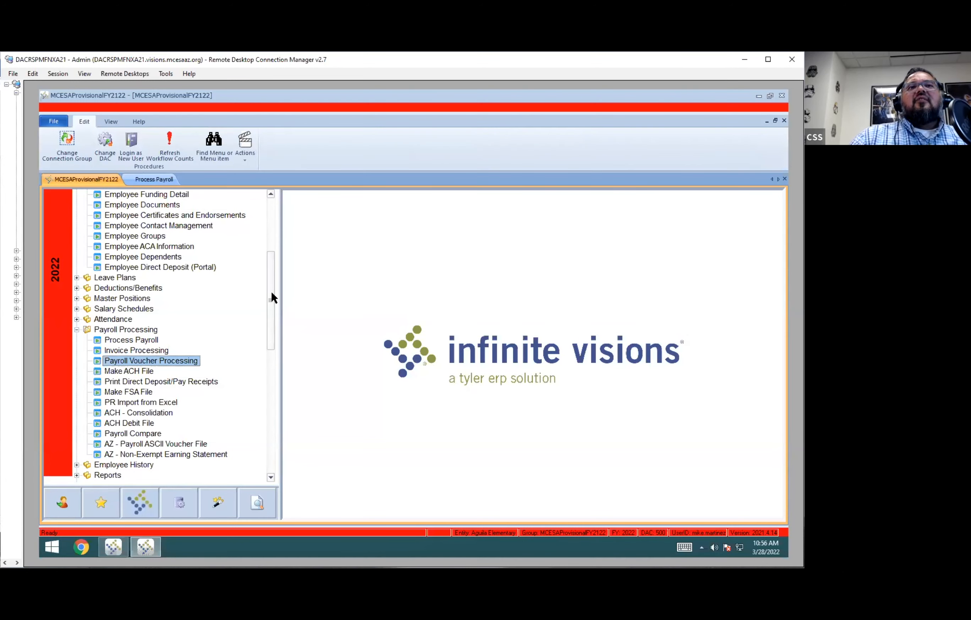
Collapse the Payroll menu branches and open Check Manager from General Ledger's Banking section.
left_click_drag(273, 298, 272, 244)
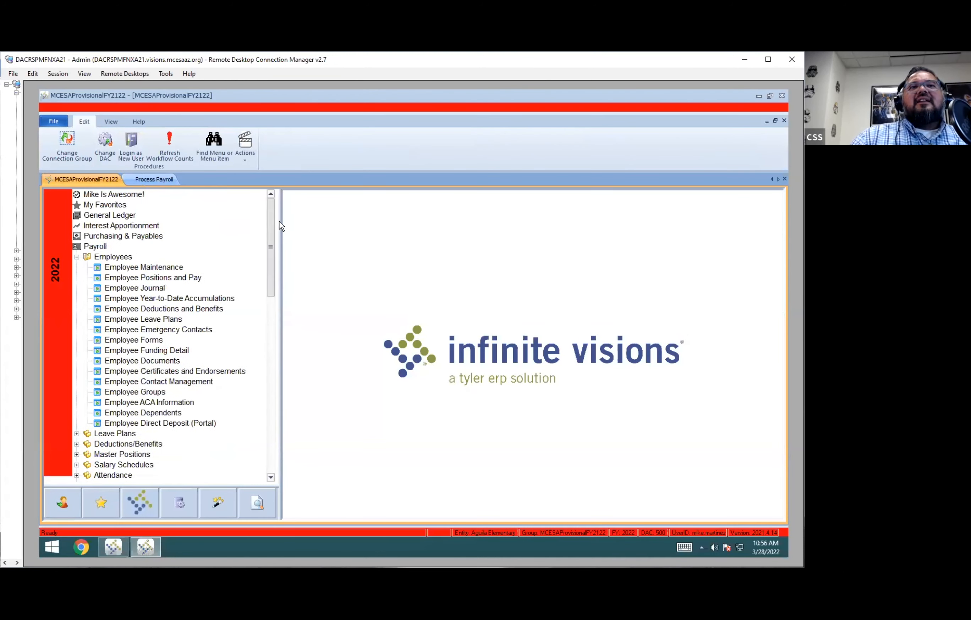
left_click(77, 257)
left_click(77, 319)
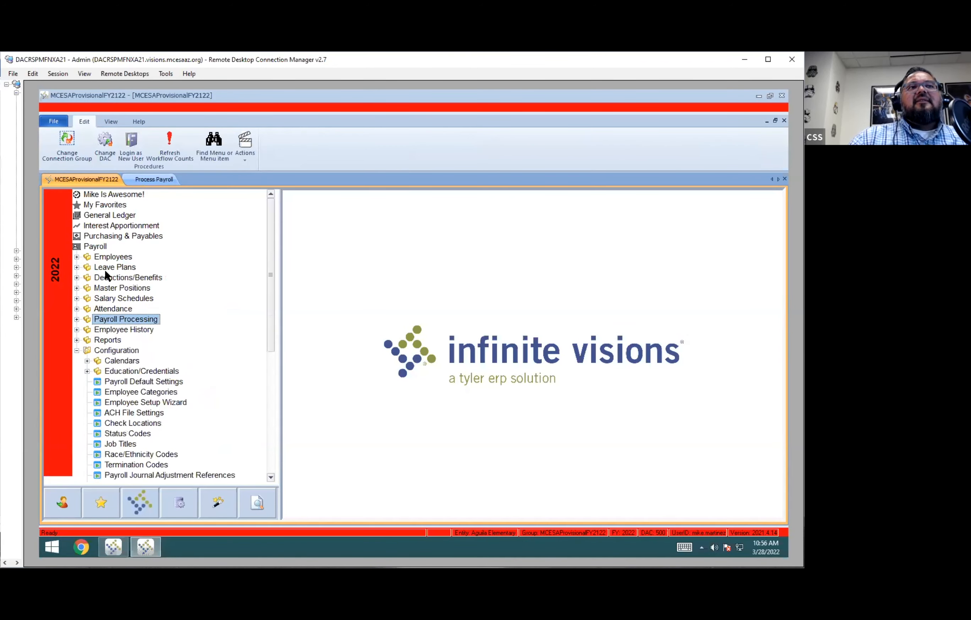
double_click(102, 247)
left_click(114, 220)
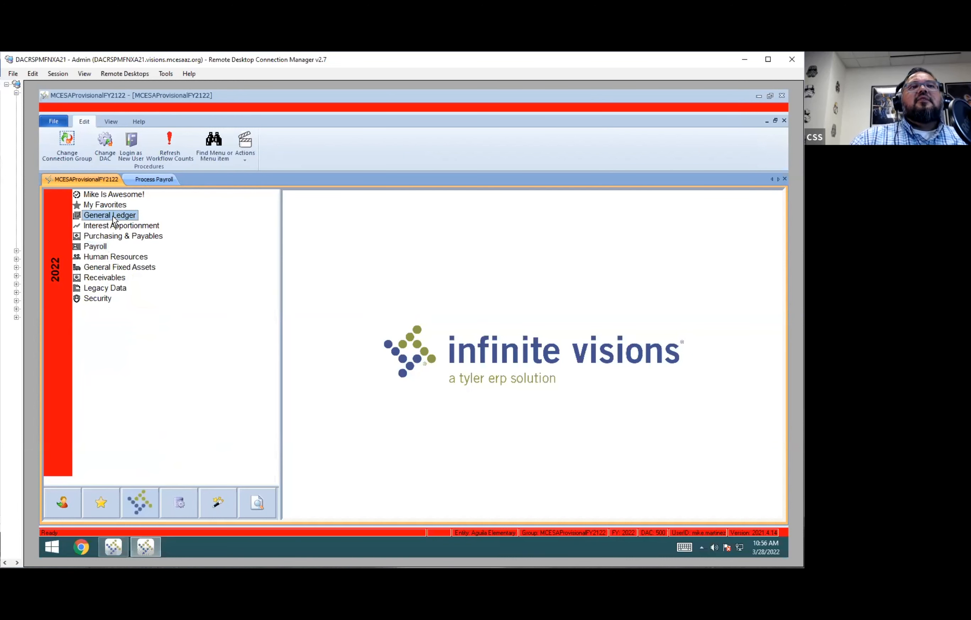
double_click(128, 216)
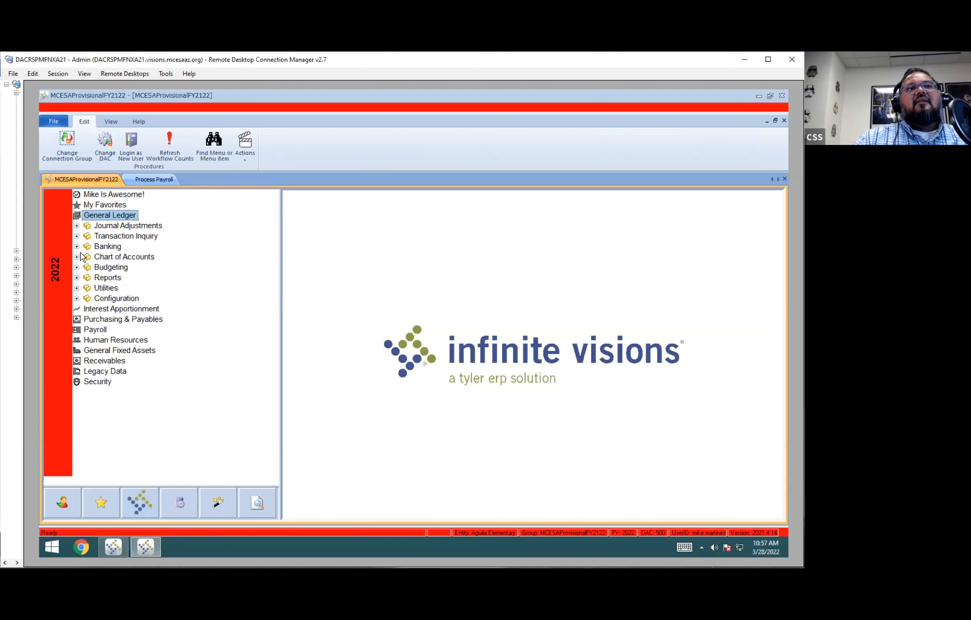
left_click(77, 246)
double_click(117, 257)
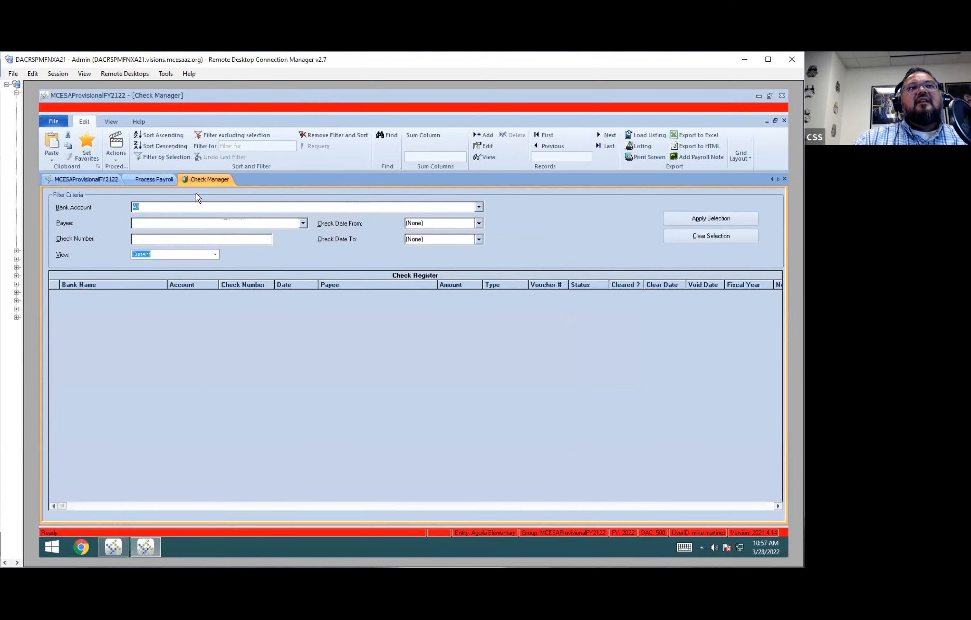
Check Print PR Employee Checks for available vouchers, and cancel the dialog.
left_click(116, 160)
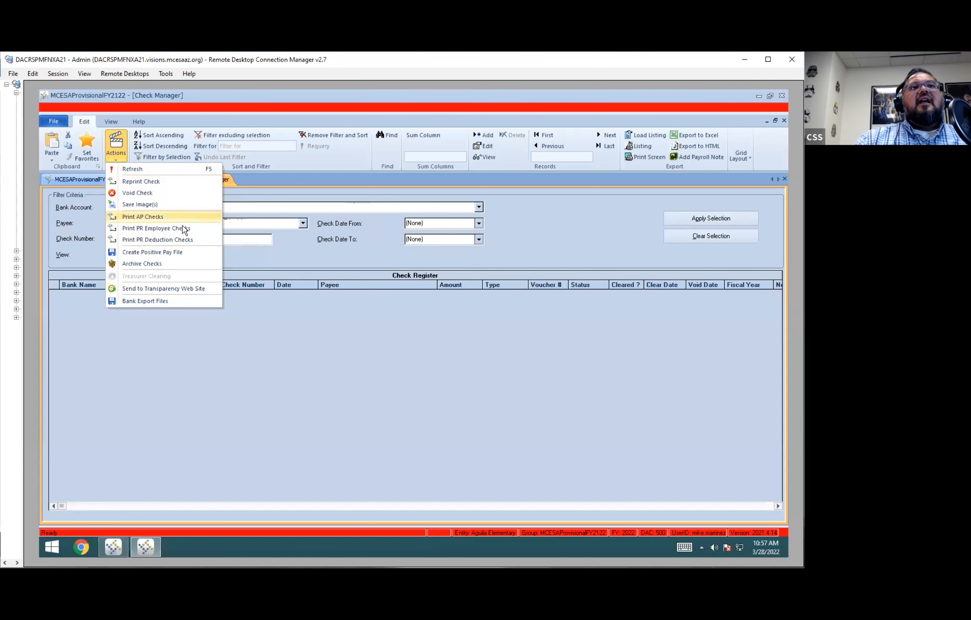
left_click(201, 233)
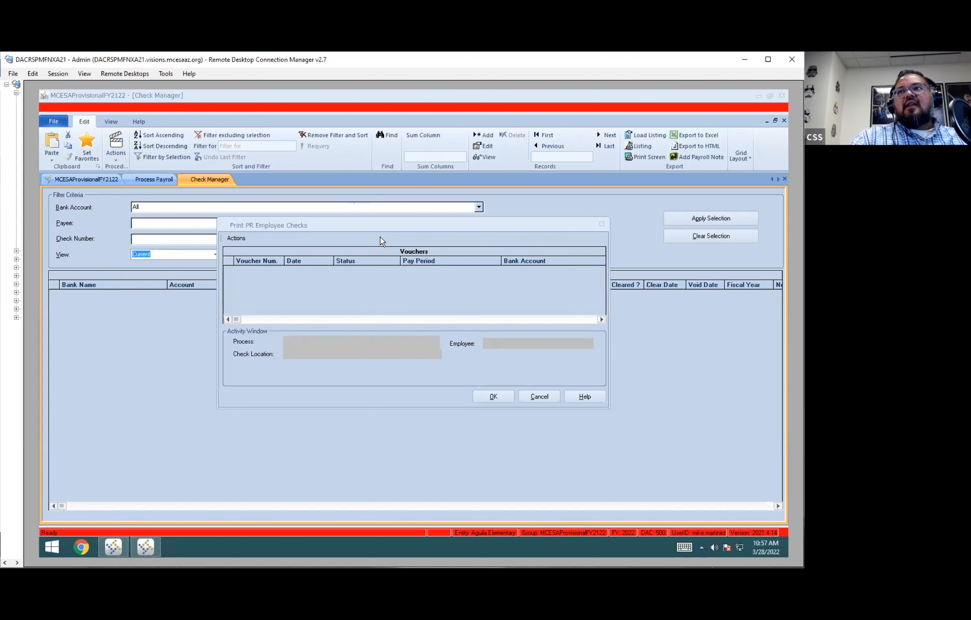
left_click(538, 401)
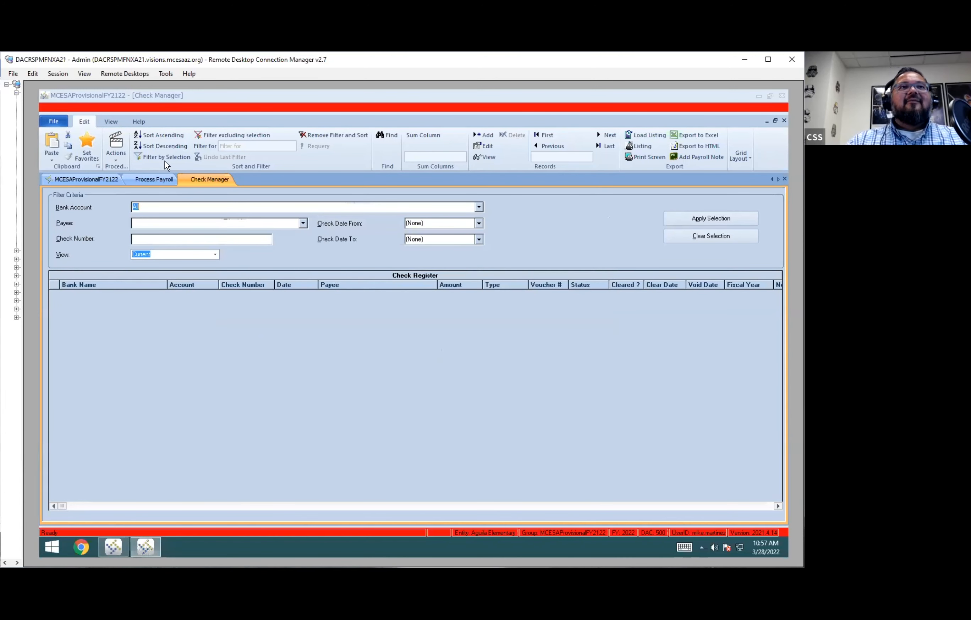
Start printing PR deduction checks for the 03/29/2022 Maricopa County Treasurer voucher and confirm posting it.
left_click(117, 154)
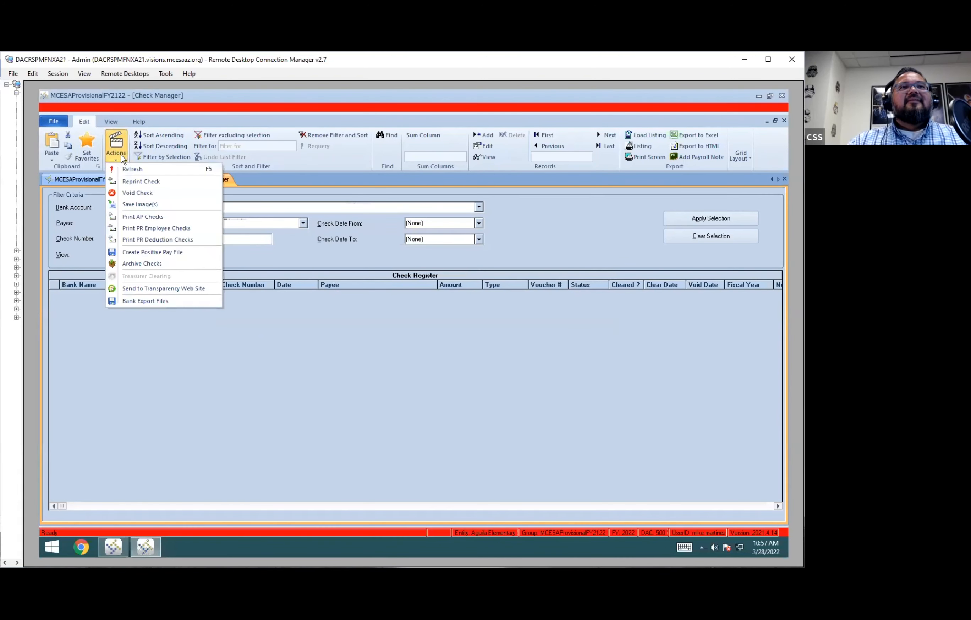
left_click(173, 241)
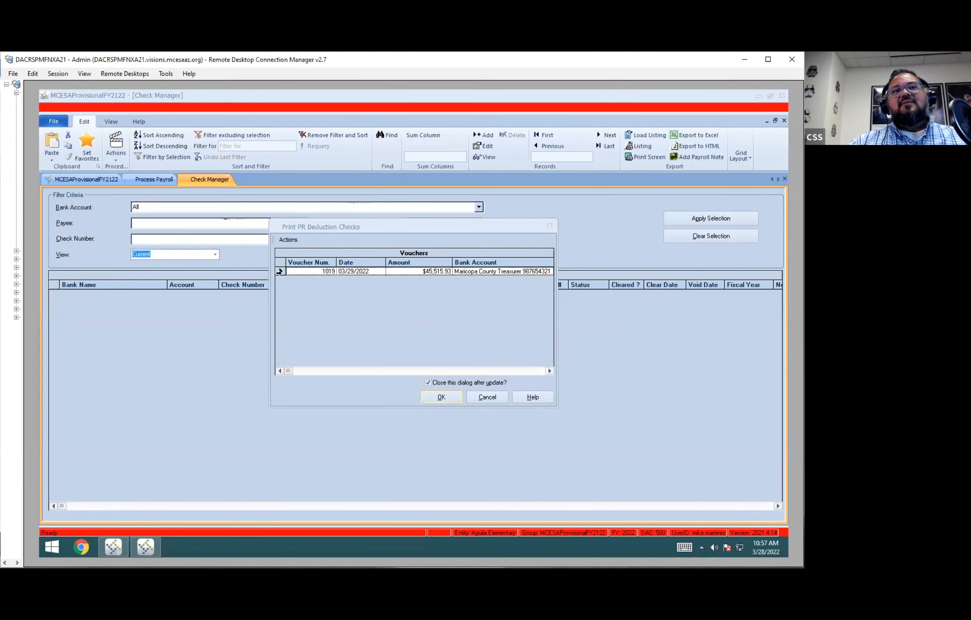
left_click(441, 397)
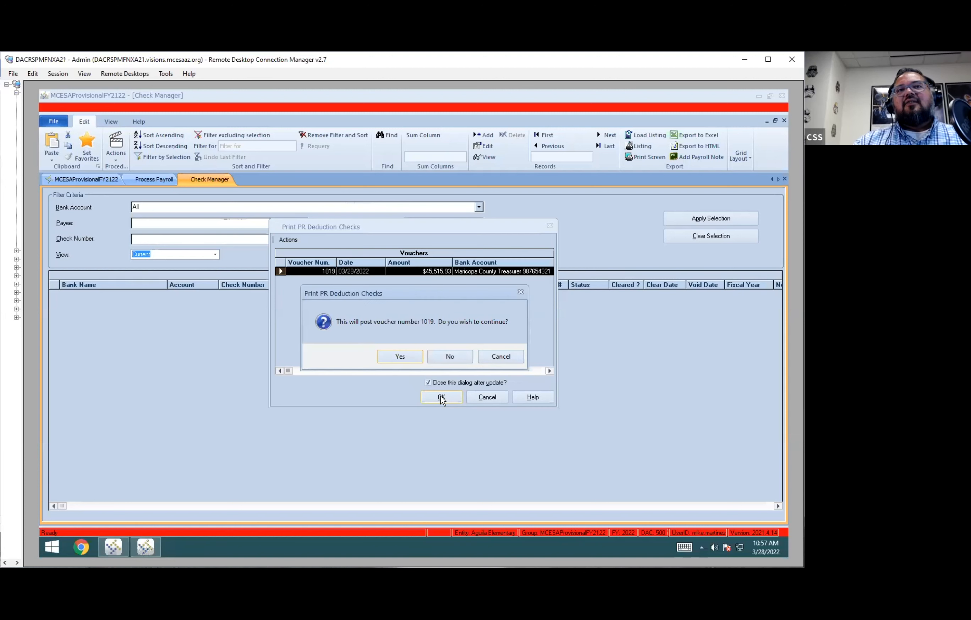
left_click(403, 357)
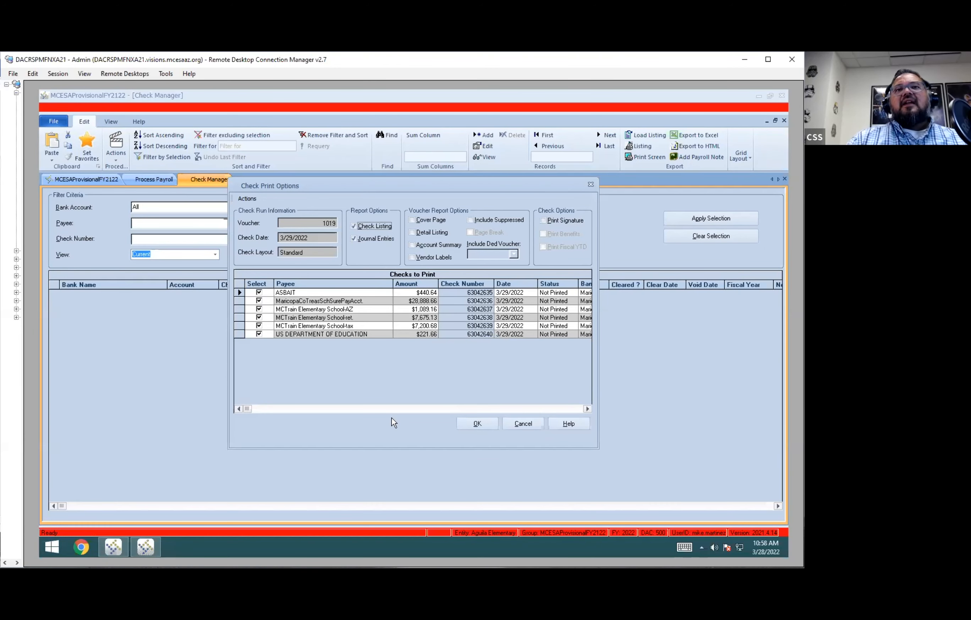
Preview the voucher reports with Cover Page included, close the Voucher Cover Sheet preview, and clear Cover Page.
left_click(236, 301)
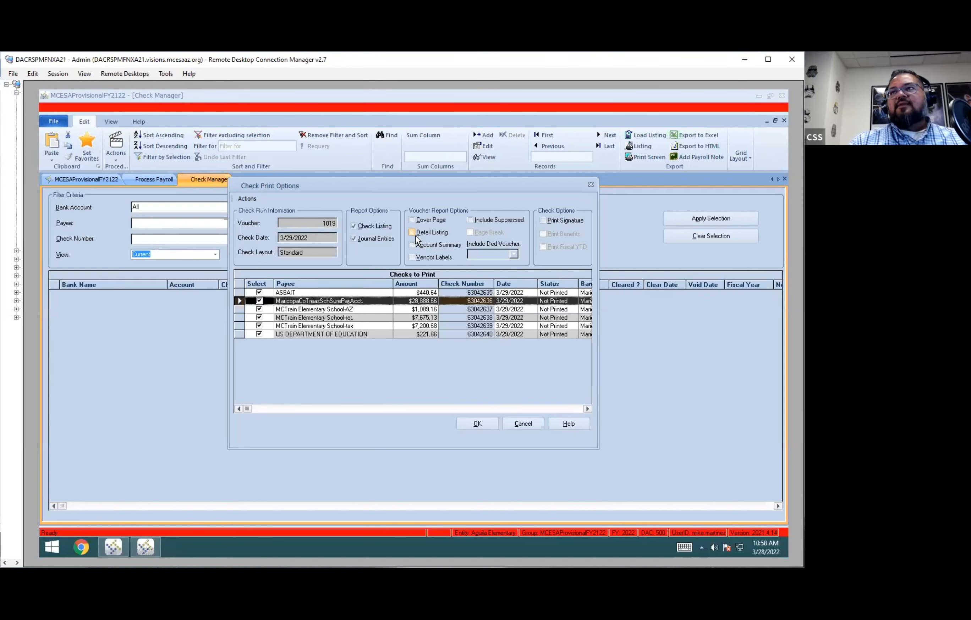
left_click(438, 219)
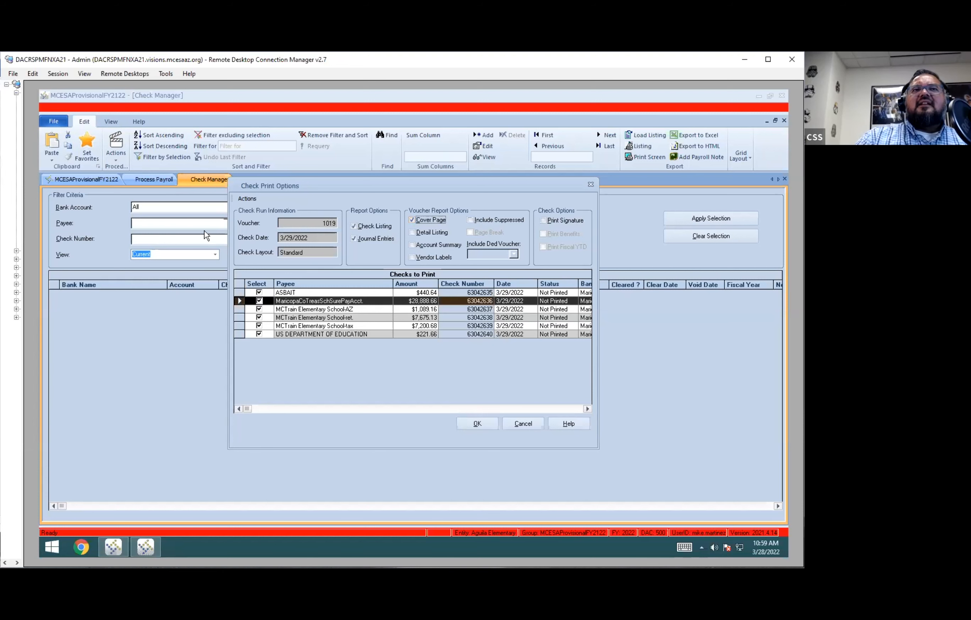
left_click(253, 199)
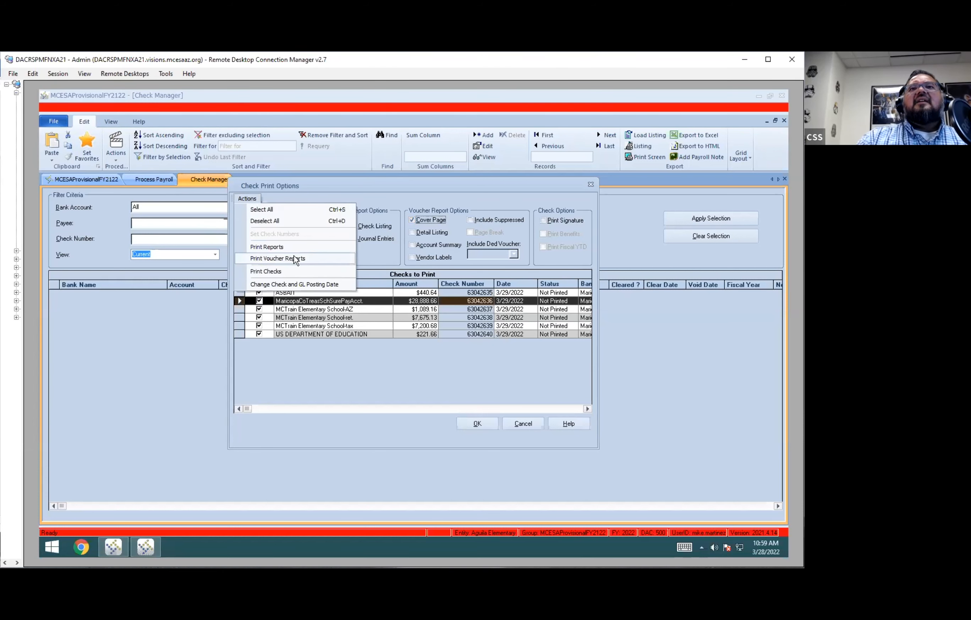
left_click(282, 258)
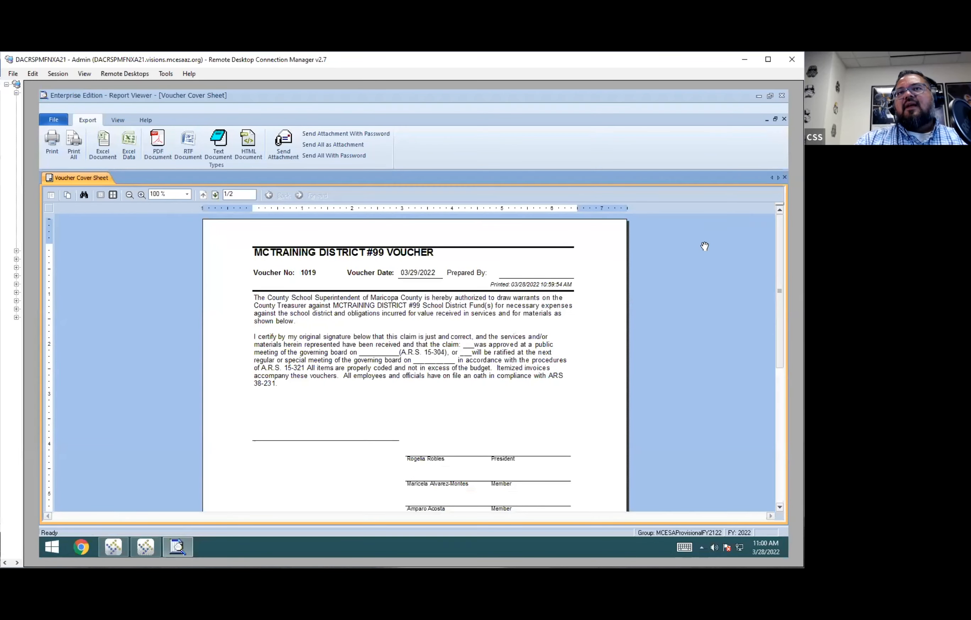
left_click(782, 96)
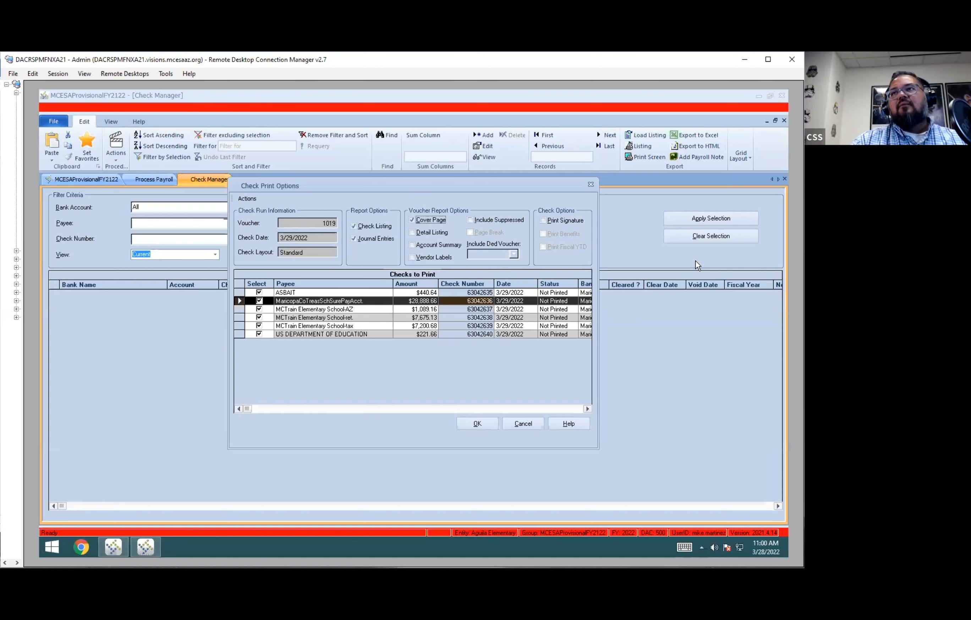
left_click(428, 220)
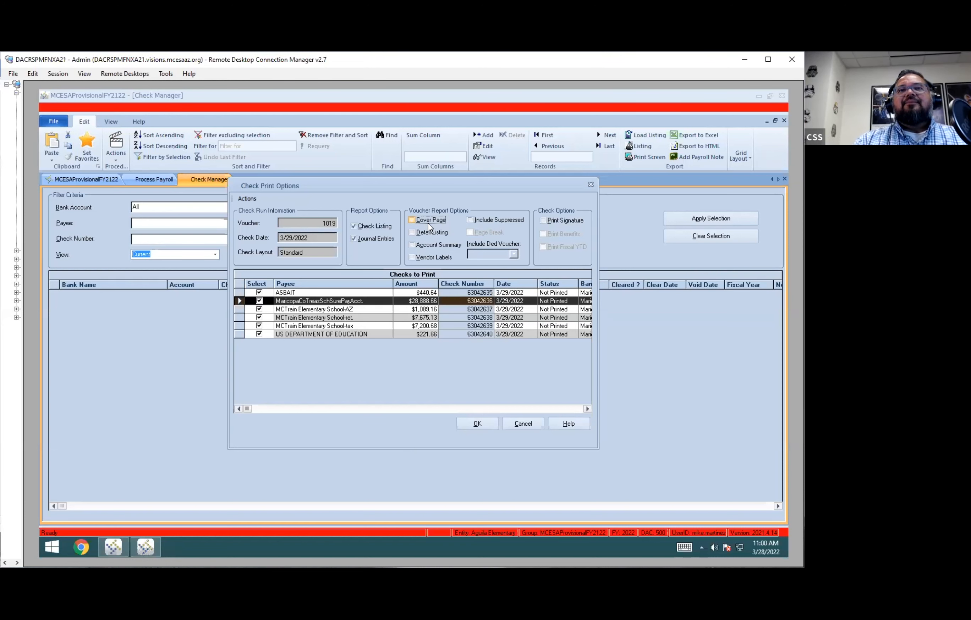
Accept the check print options without printing the reports, confirm continuing, and close the IV Launcher window.
left_click(252, 200)
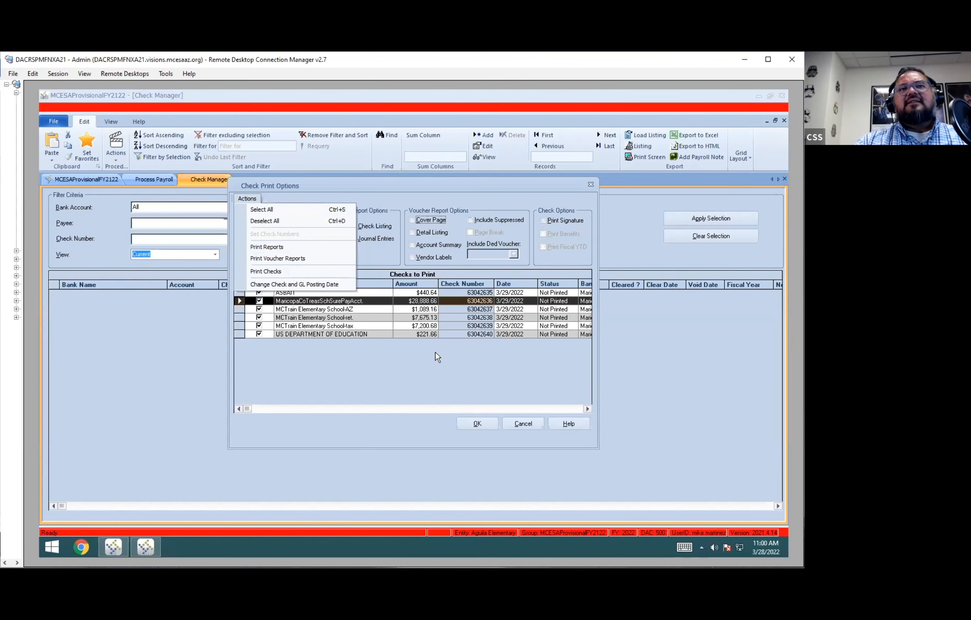
left_click(499, 388)
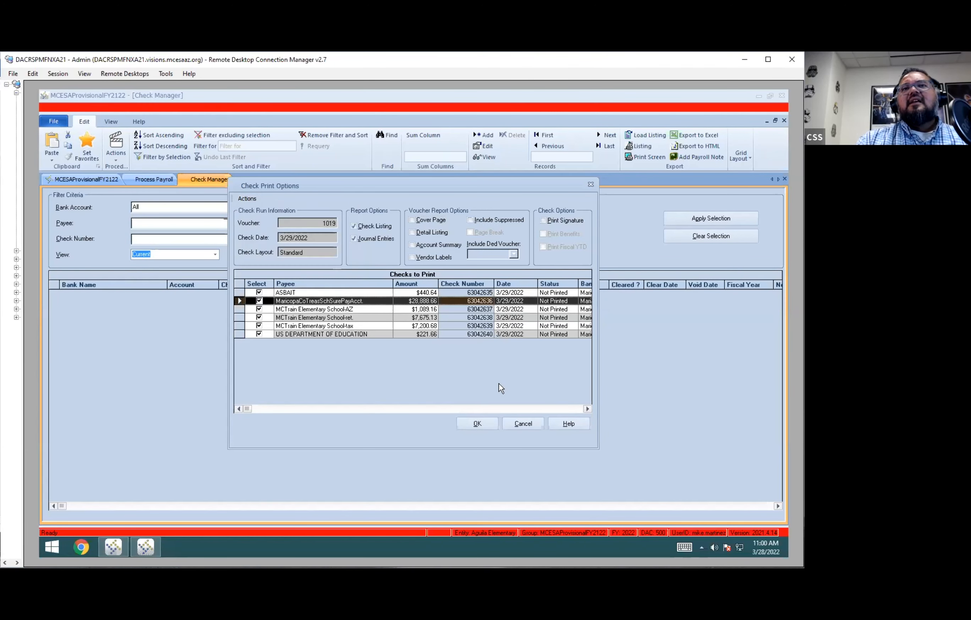
left_click(485, 426)
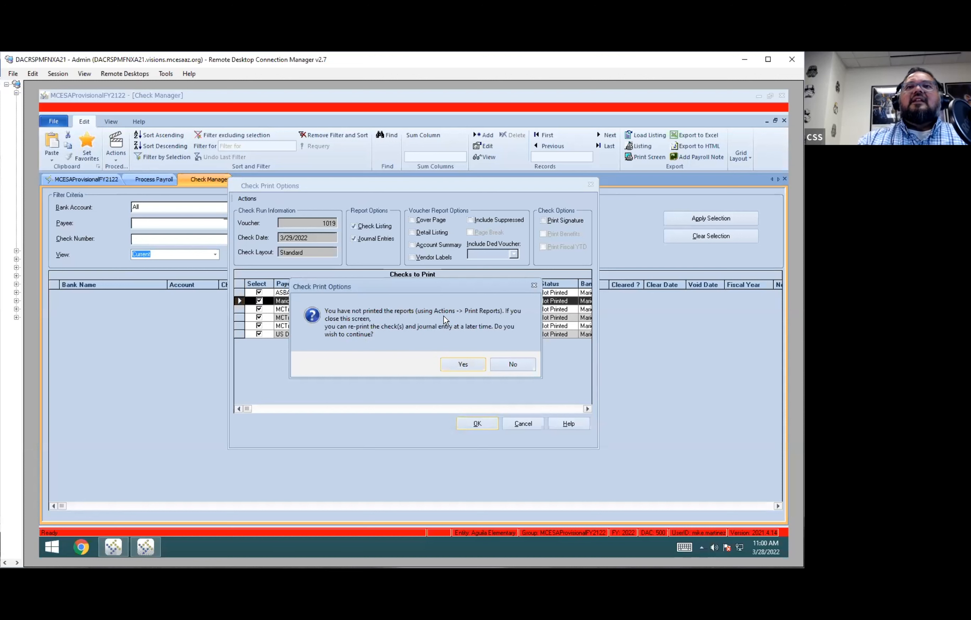
left_click(463, 365)
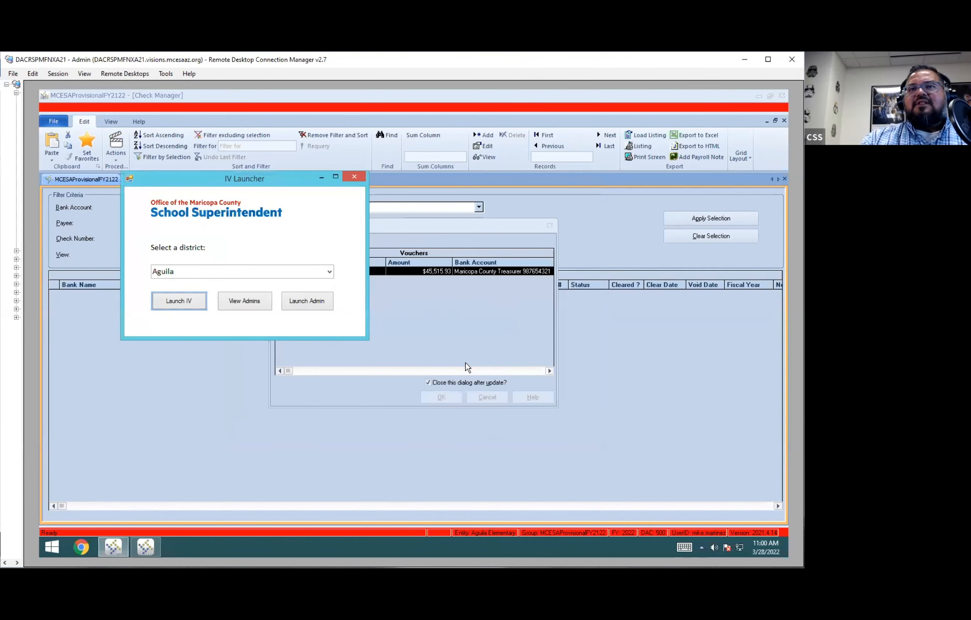
left_click(353, 175)
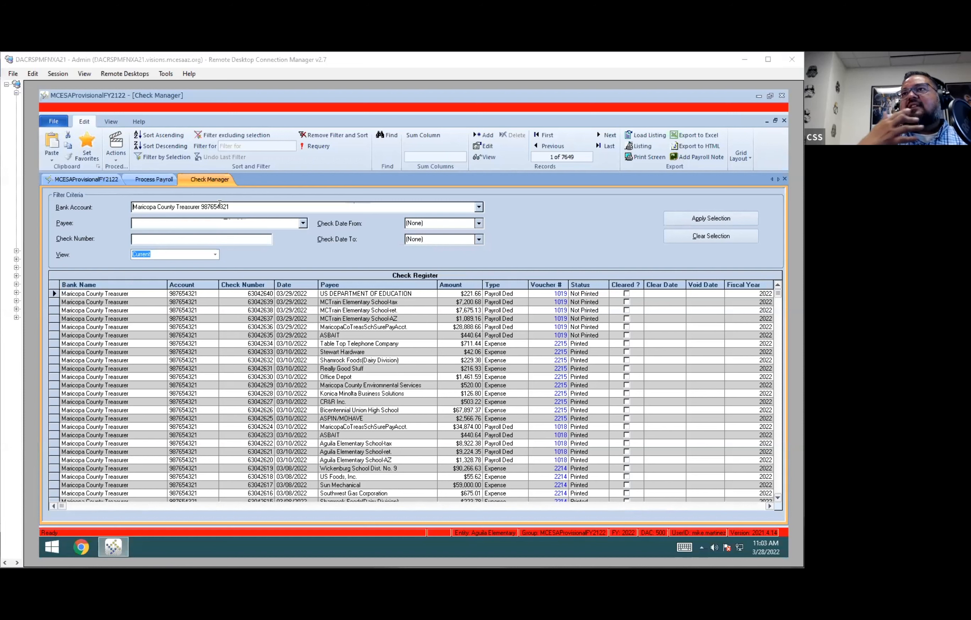
Return to the main menu, collapse General Ledger, and open Employee Positions and Pay from Payroll's Employees section.
right_click(197, 182)
left_click(93, 182)
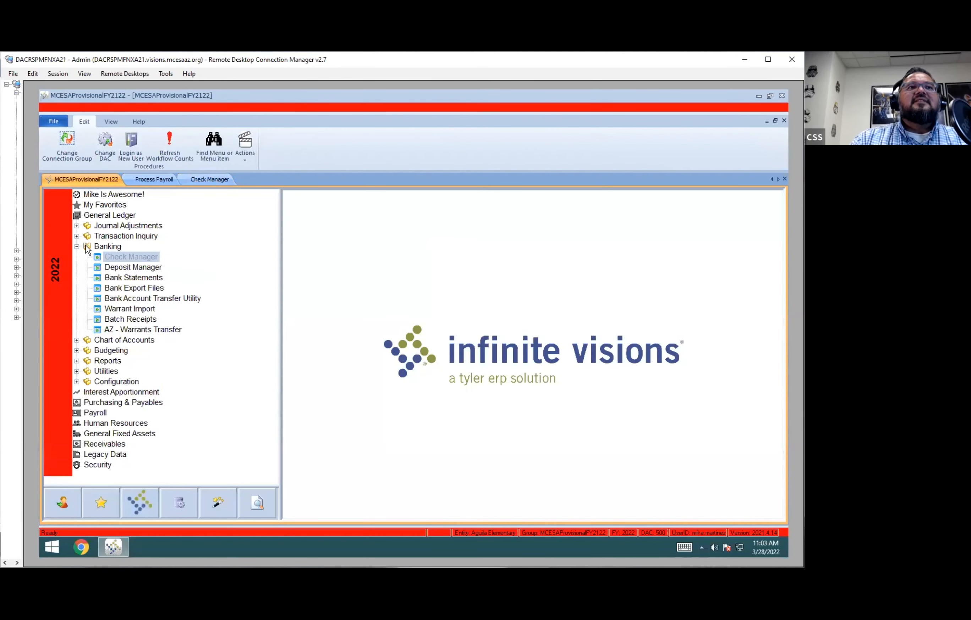
left_click(91, 217)
double_click(90, 217)
double_click(87, 247)
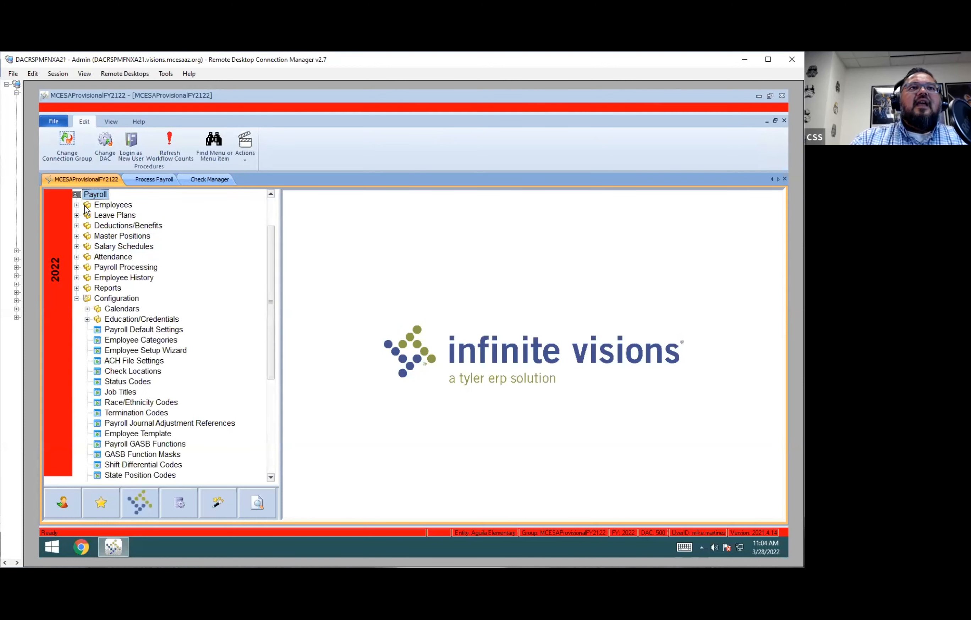
left_click(77, 205)
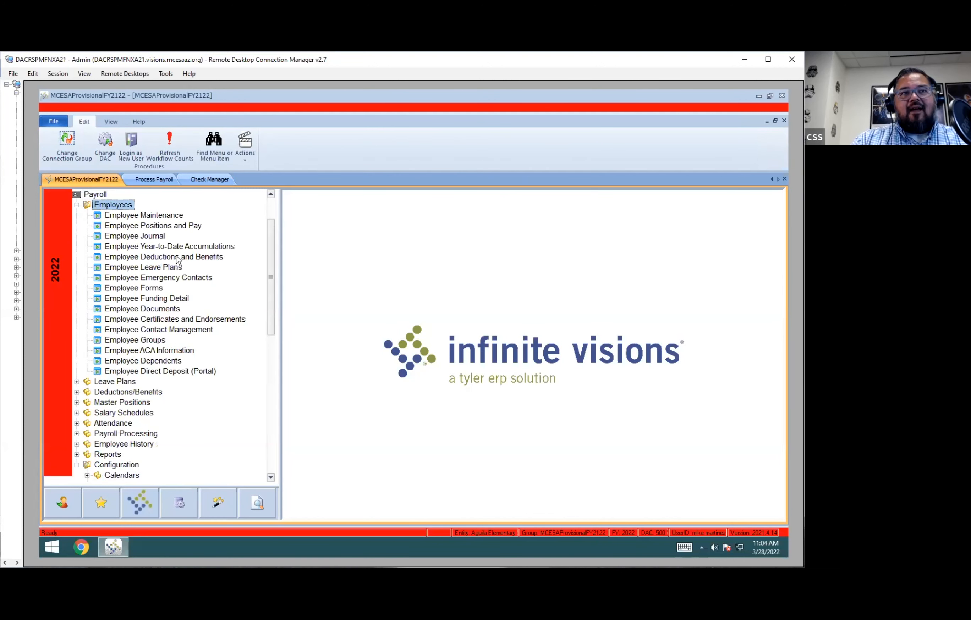
double_click(164, 226)
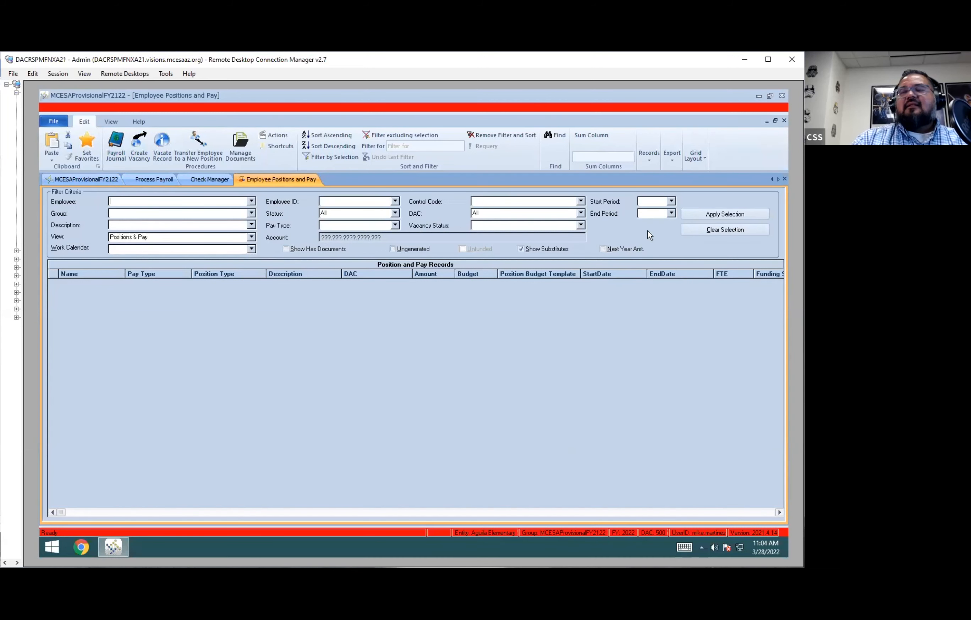
Load all position and pay records without filter criteria, and open the Superintendent position's pay details.
left_click(722, 217)
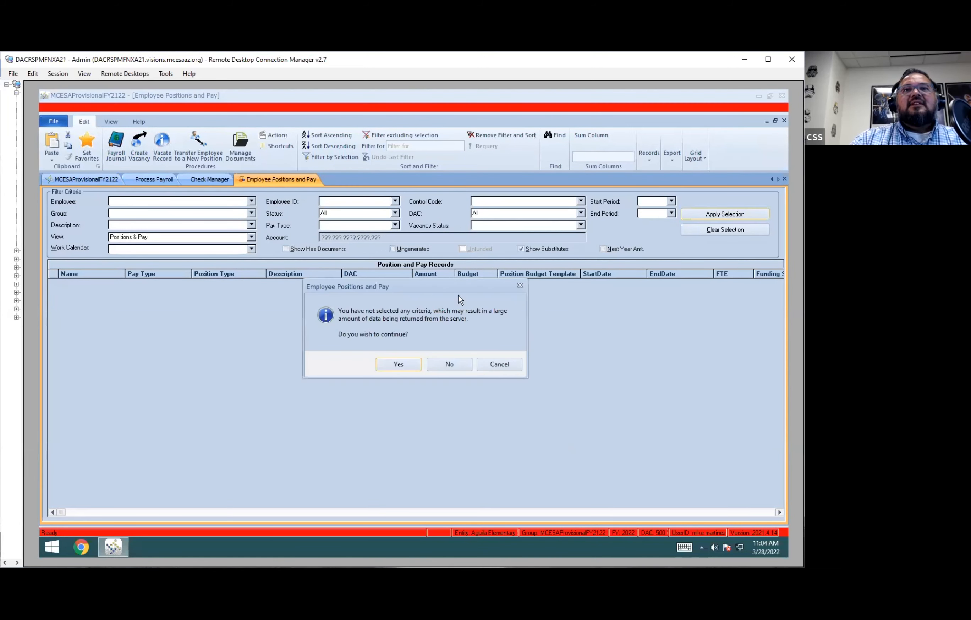
left_click(418, 368)
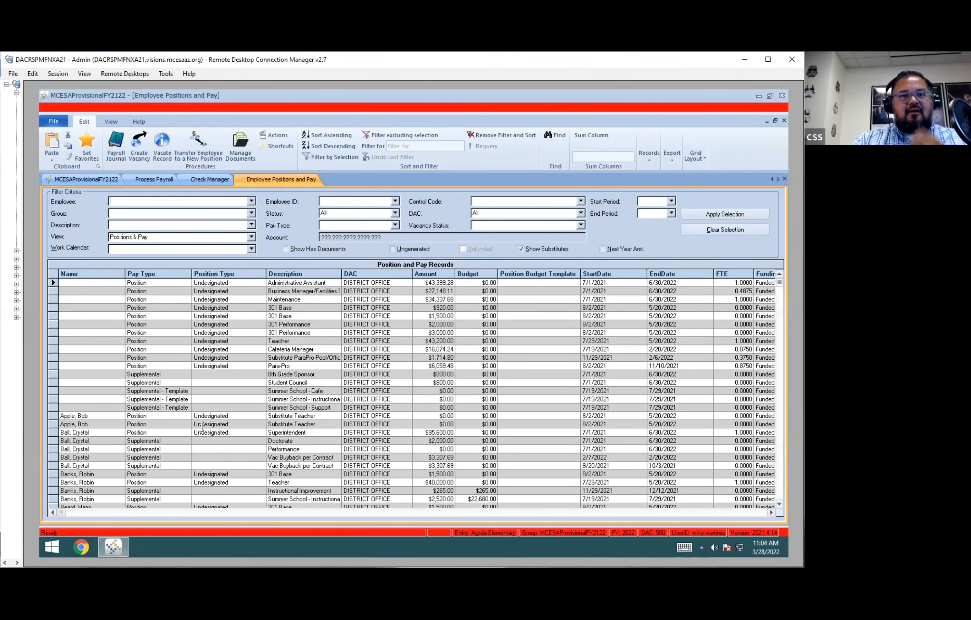
left_click(214, 431)
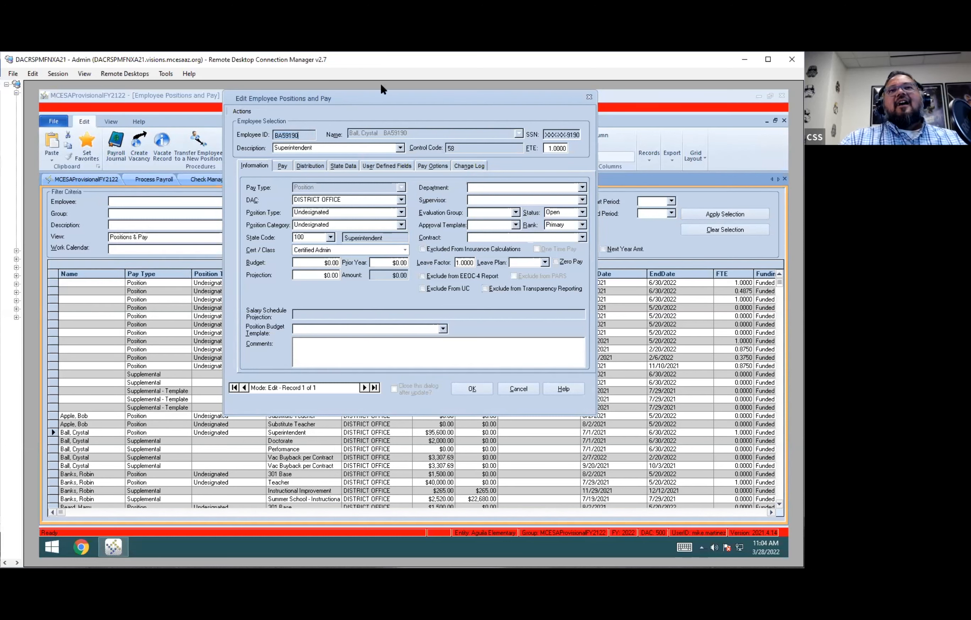
left_click_drag(380, 95, 390, 134)
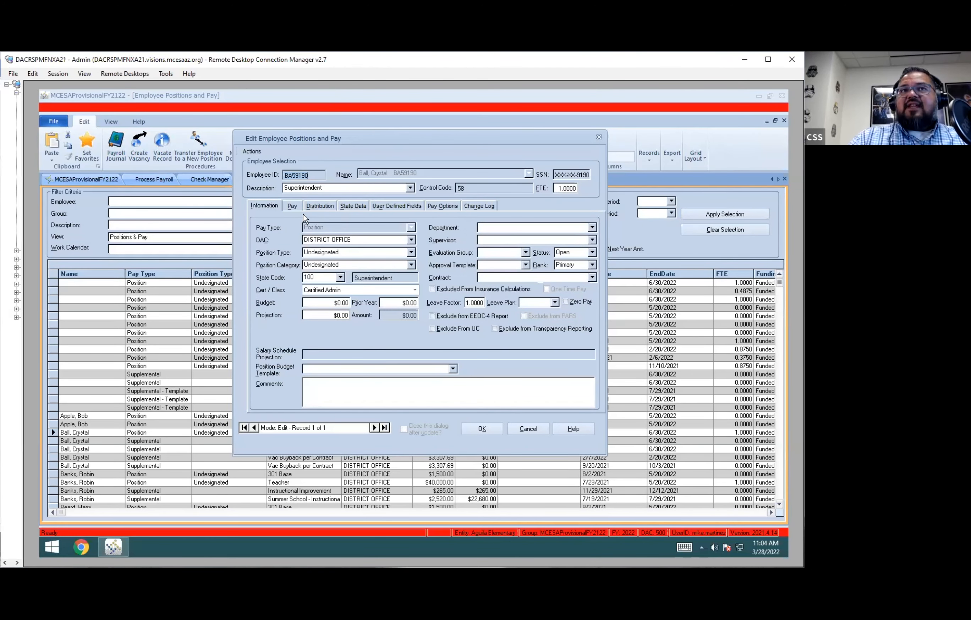
left_click(292, 207)
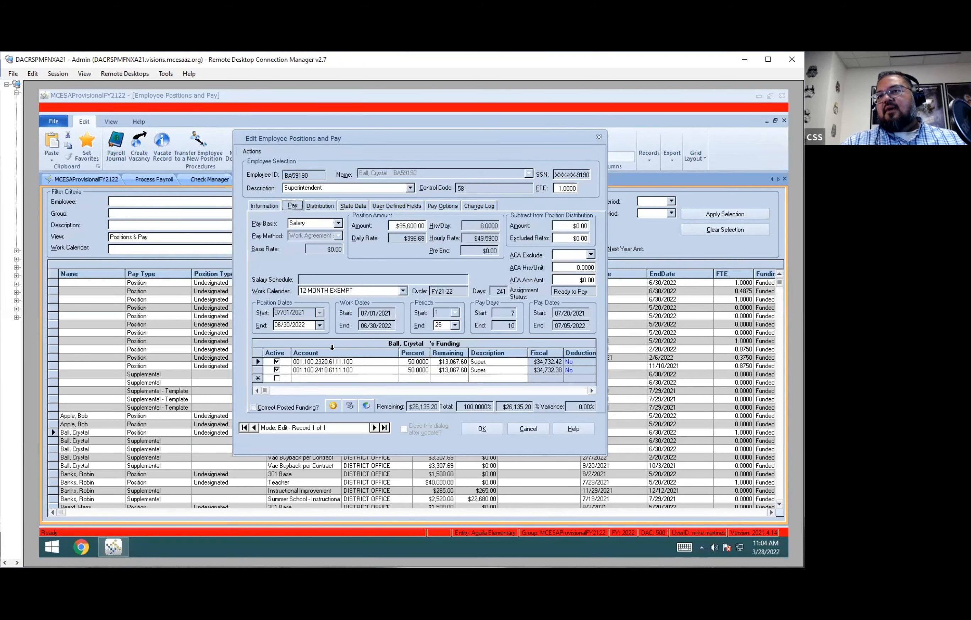
Set the Superintendent position's end date to 03/28/2022.
left_click(320, 326)
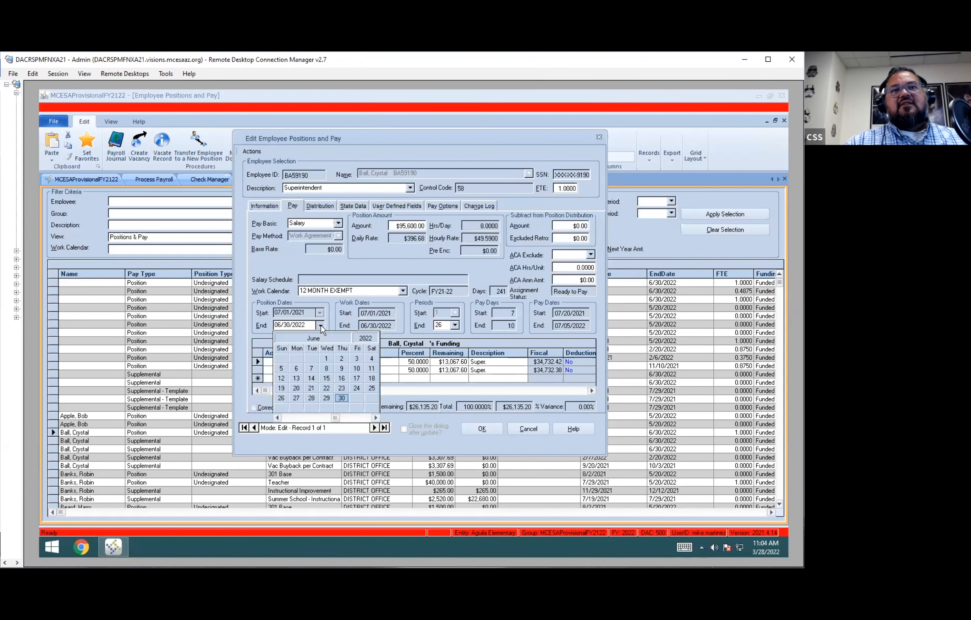
left_click(278, 419)
left_click(278, 418)
left_click(278, 418)
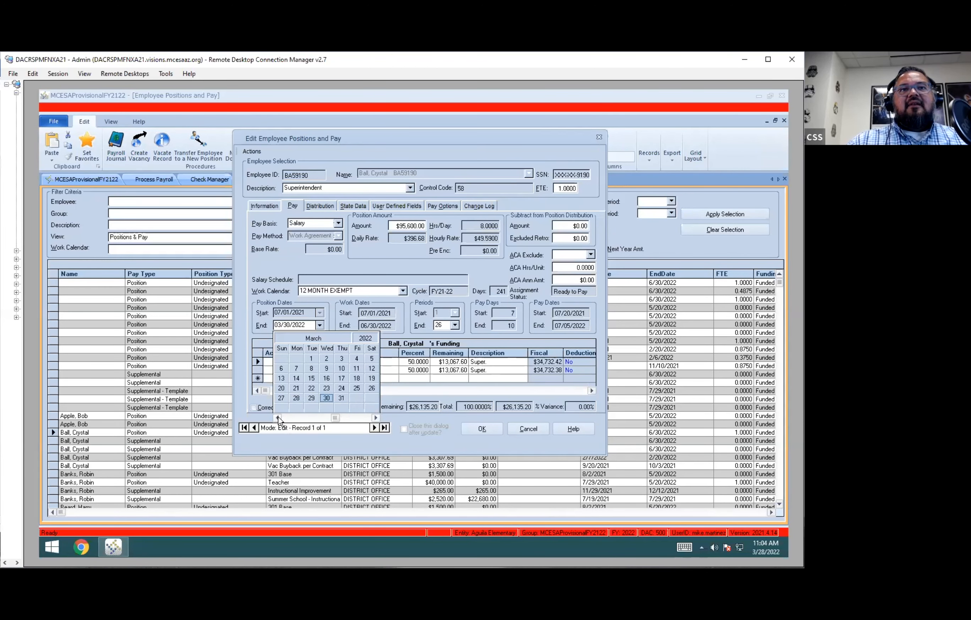
left_click(297, 397)
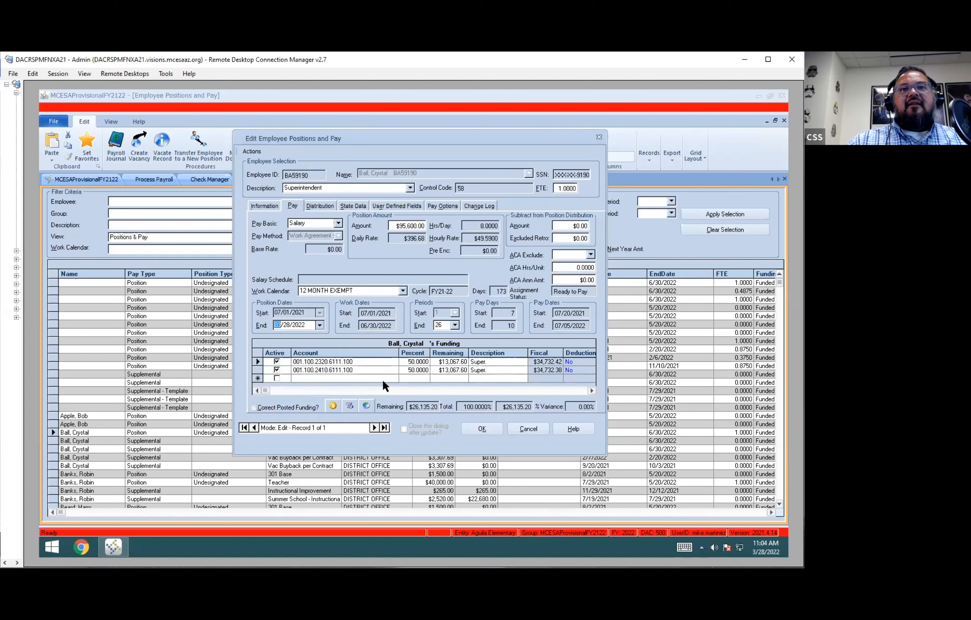
Set the Superintendent position's ending pay period to 20.
left_click(455, 325)
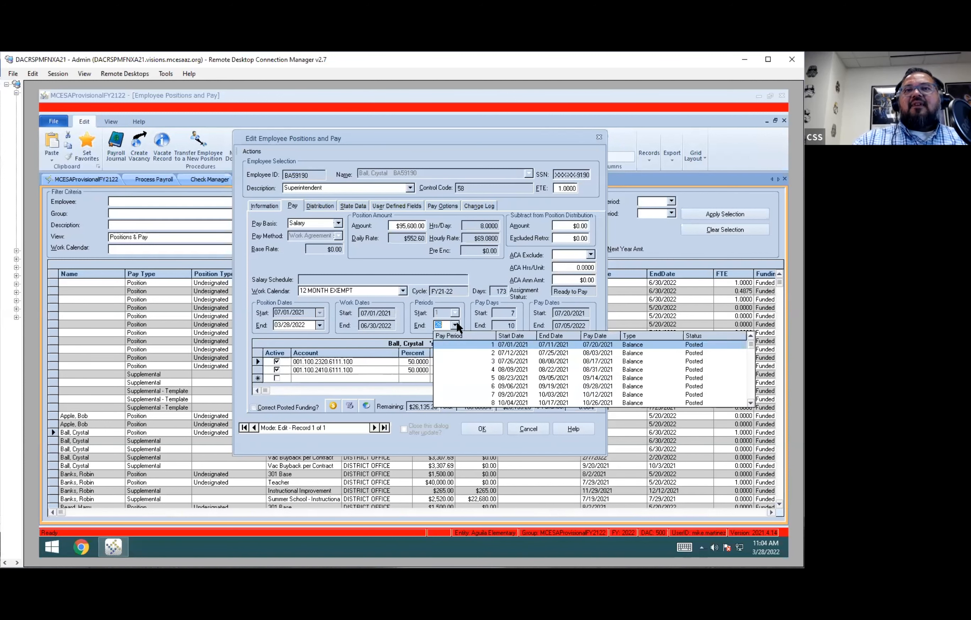
scroll(539, 393, "down", 4)
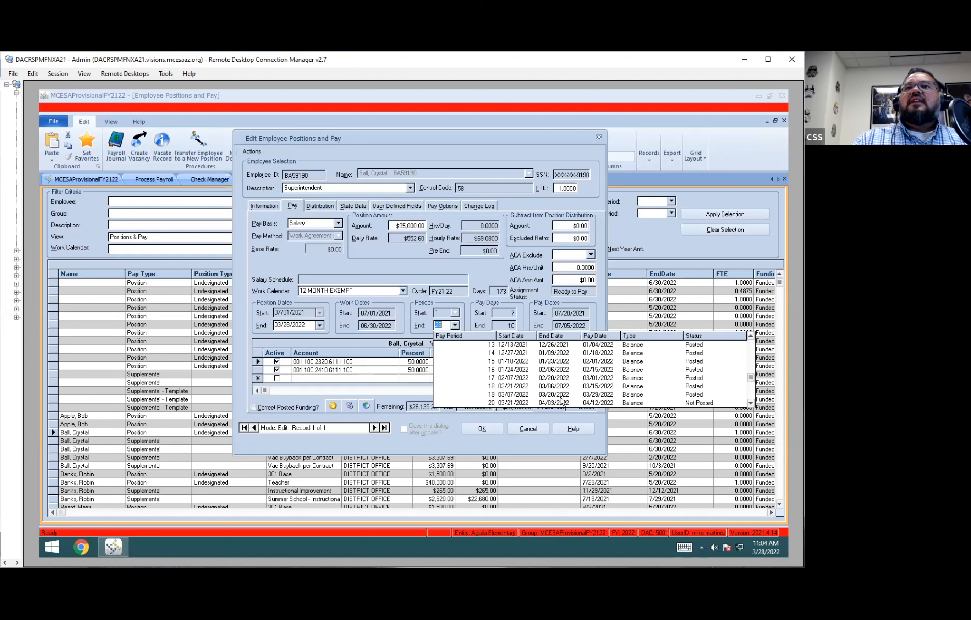
left_click(553, 402)
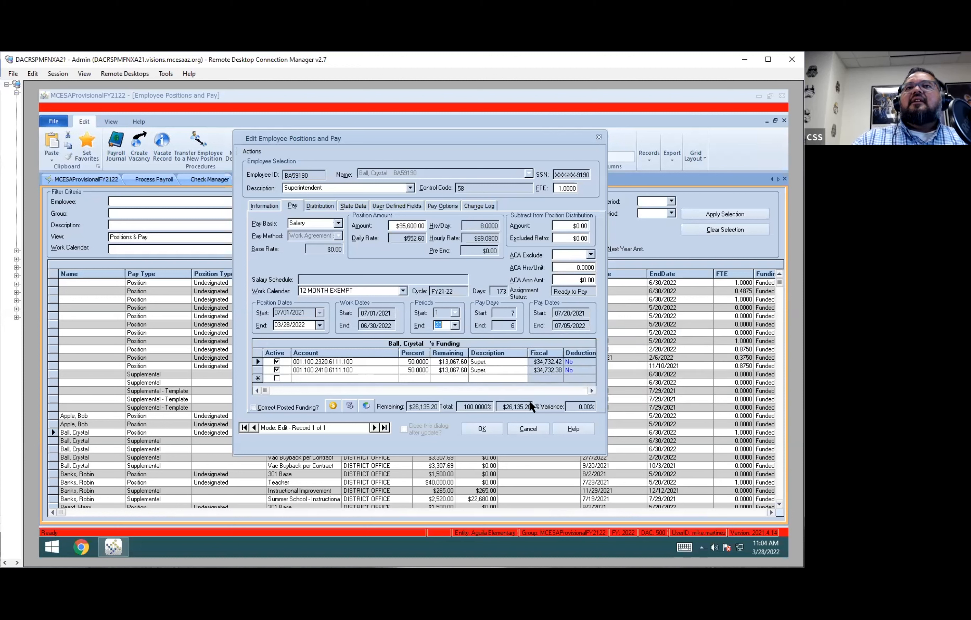
Try to save the position from its distribution details, cancel the journal regeneration, and examine the last pay journal periods.
left_click(324, 205)
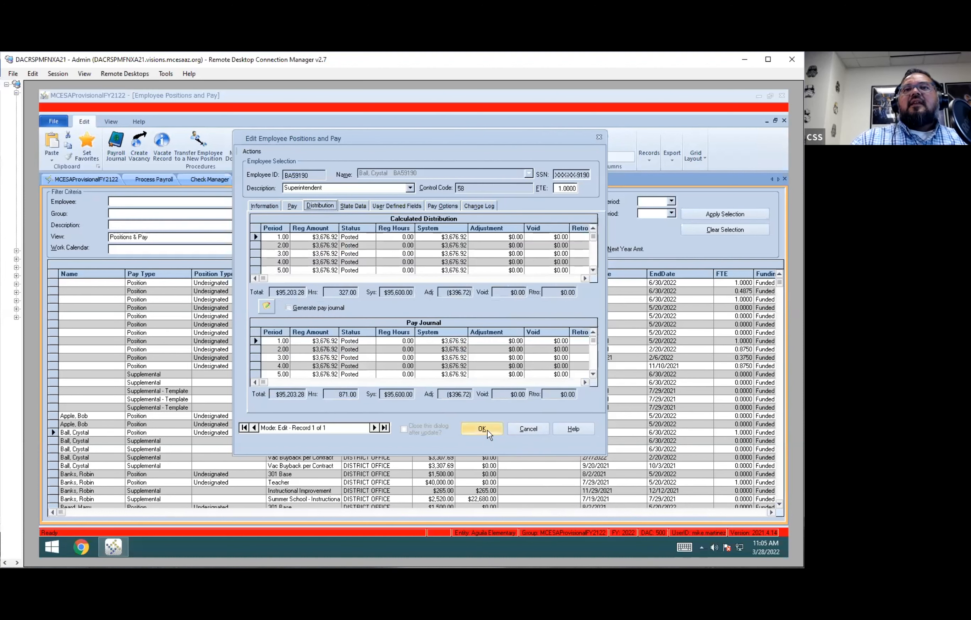
left_click(482, 429)
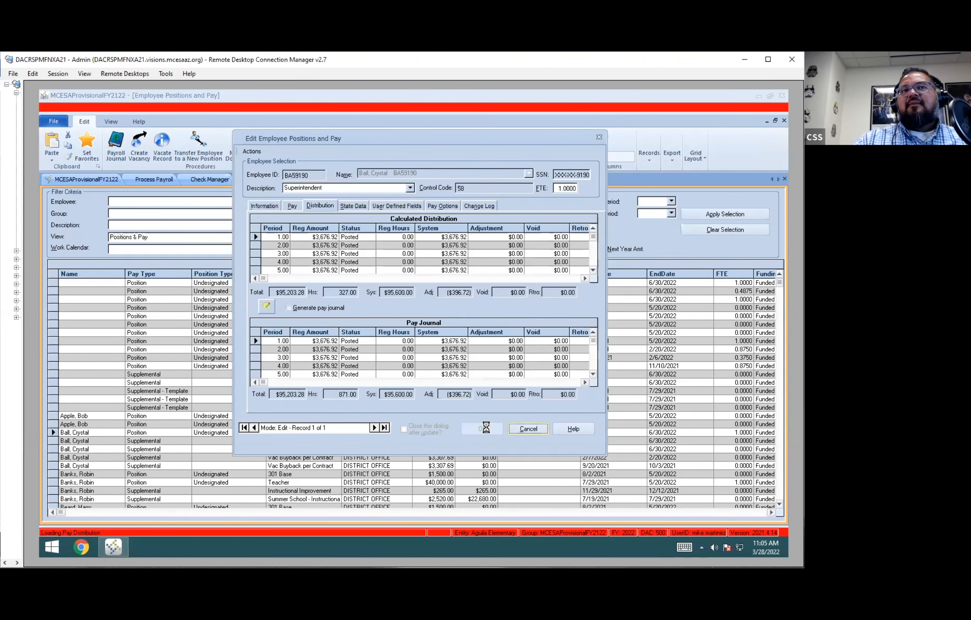
left_click(291, 310)
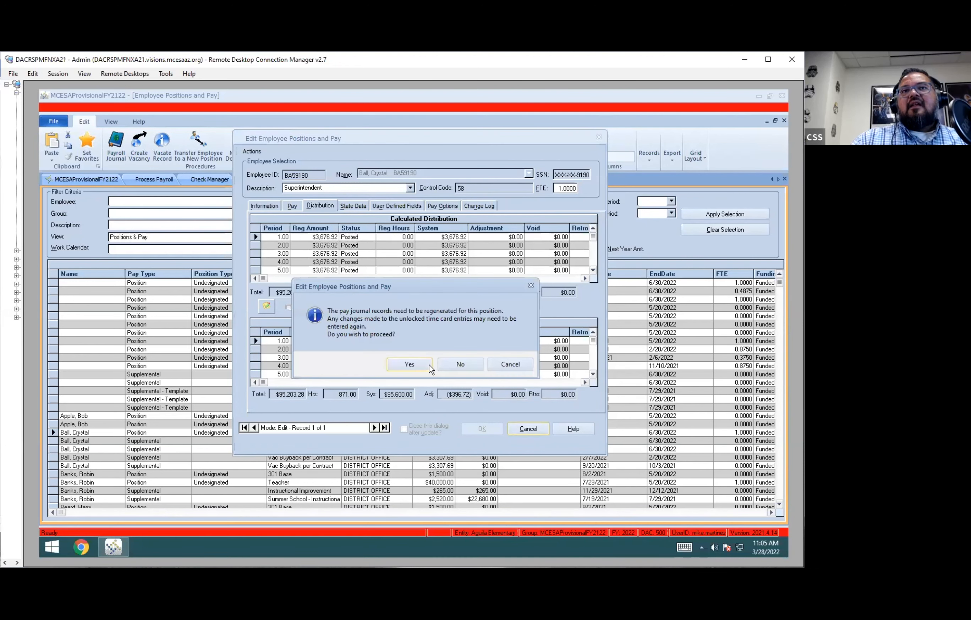
left_click(510, 364)
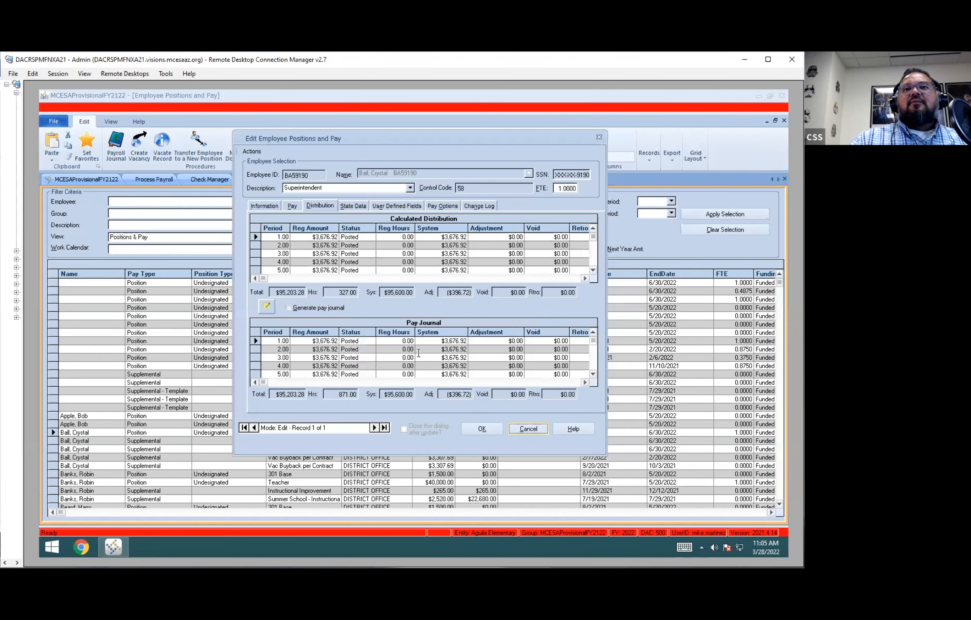
scroll(419, 354, "down", 1)
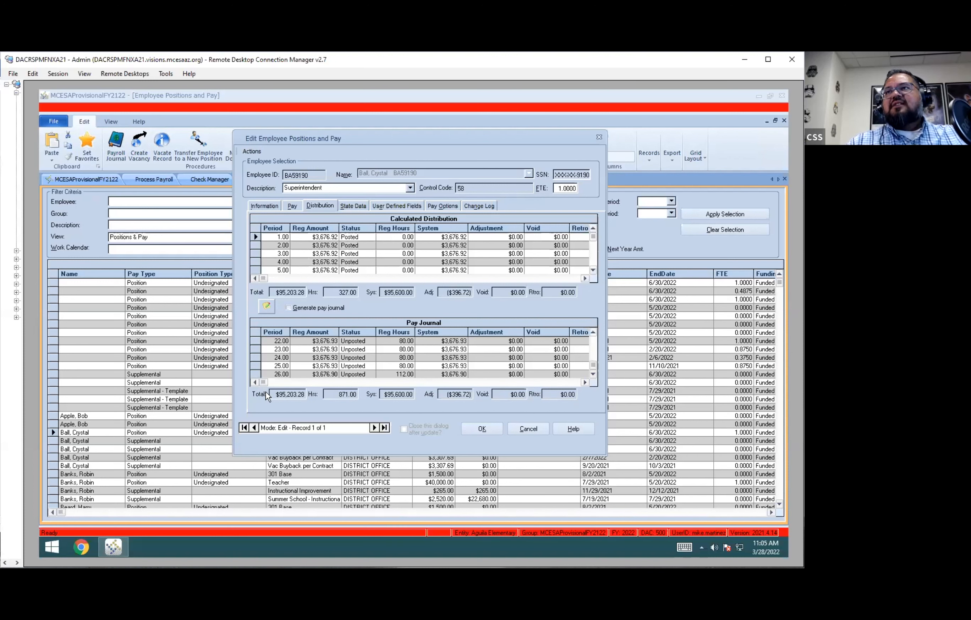
left_click(318, 372)
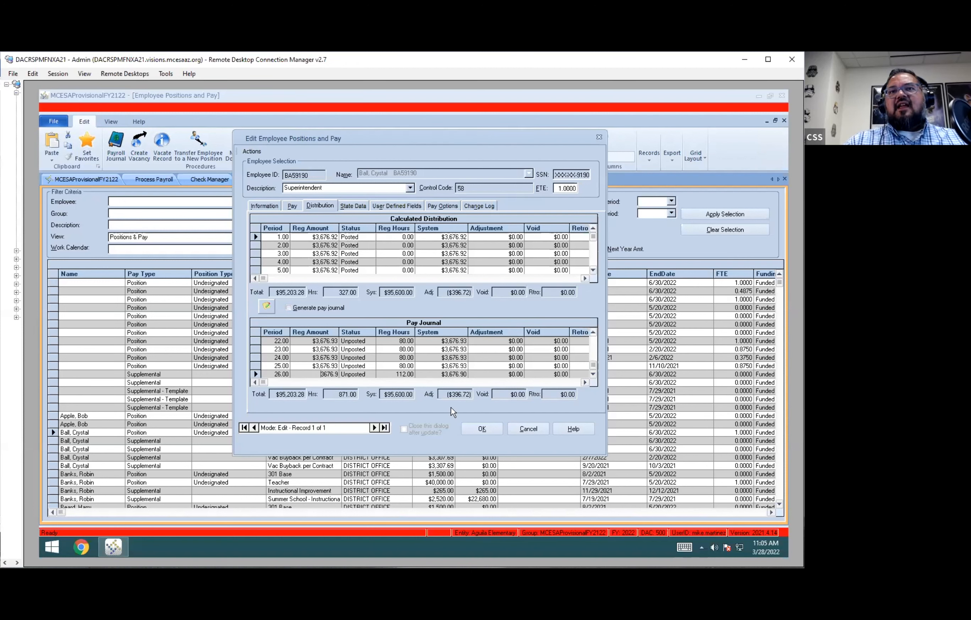
Save the Superintendent position with its pay journal regenerated, accept the pay changes without a reason, and close the record.
left_click(489, 431)
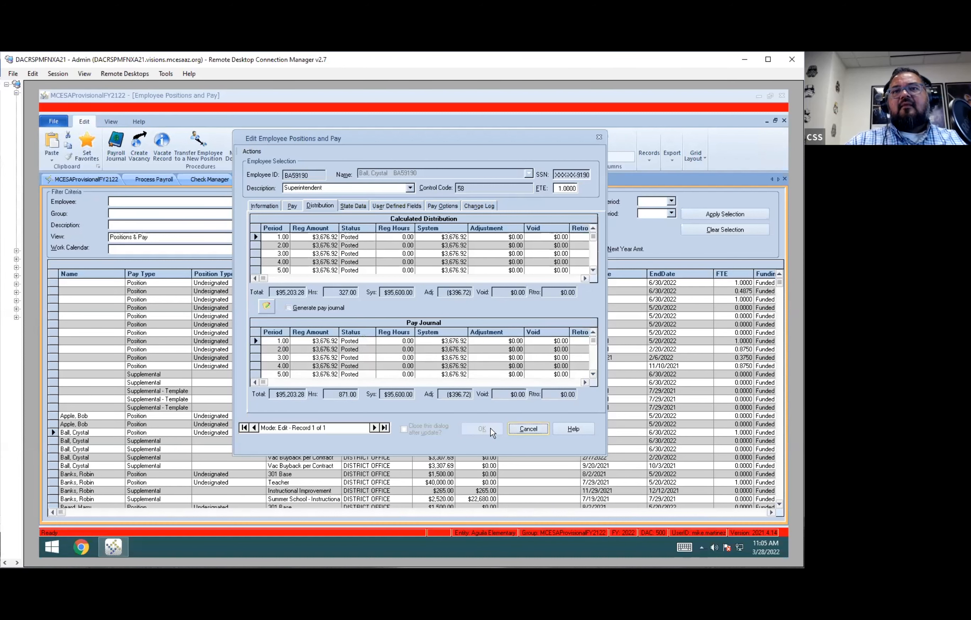
left_click(409, 365)
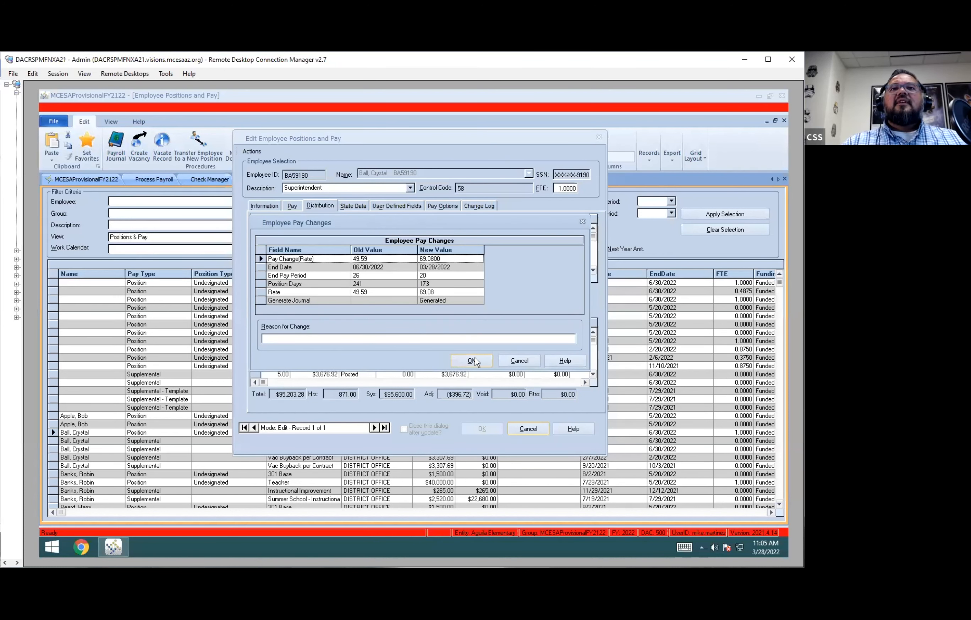
left_click(472, 360)
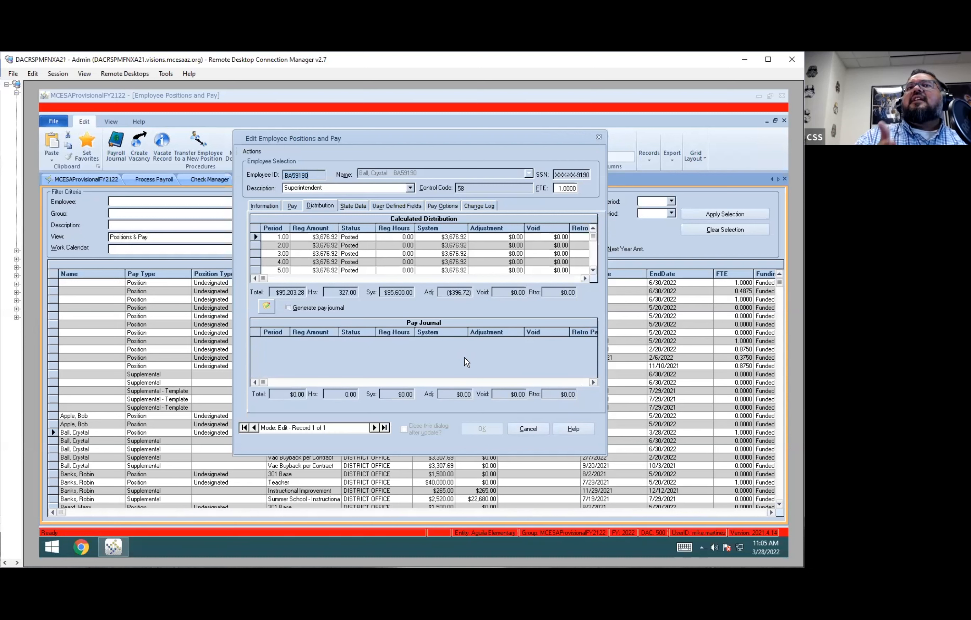
key("Escape")
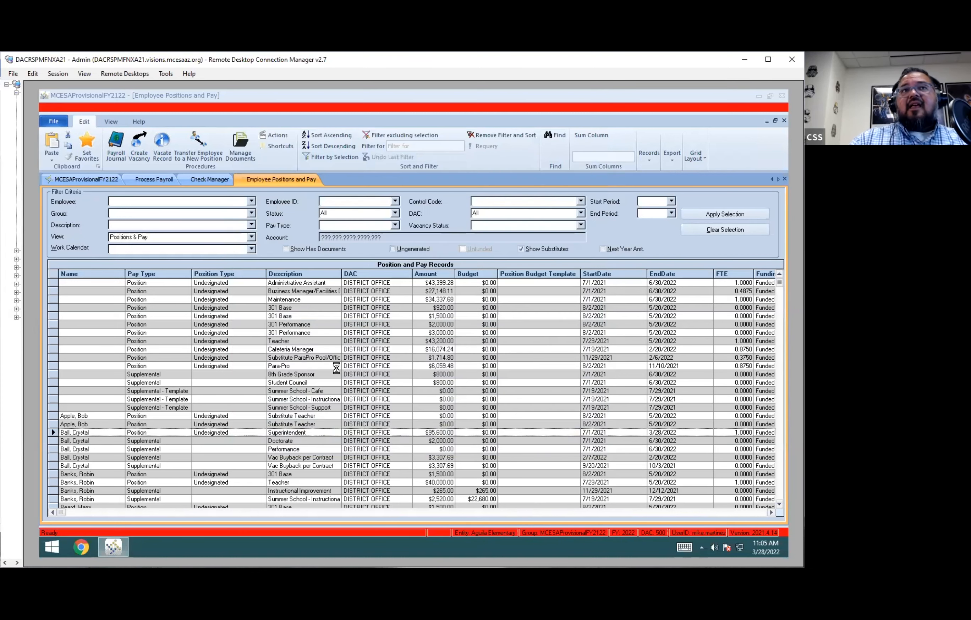
Return to the main menu and open Employee Maintenance from Payroll's Employees section.
left_click(97, 180)
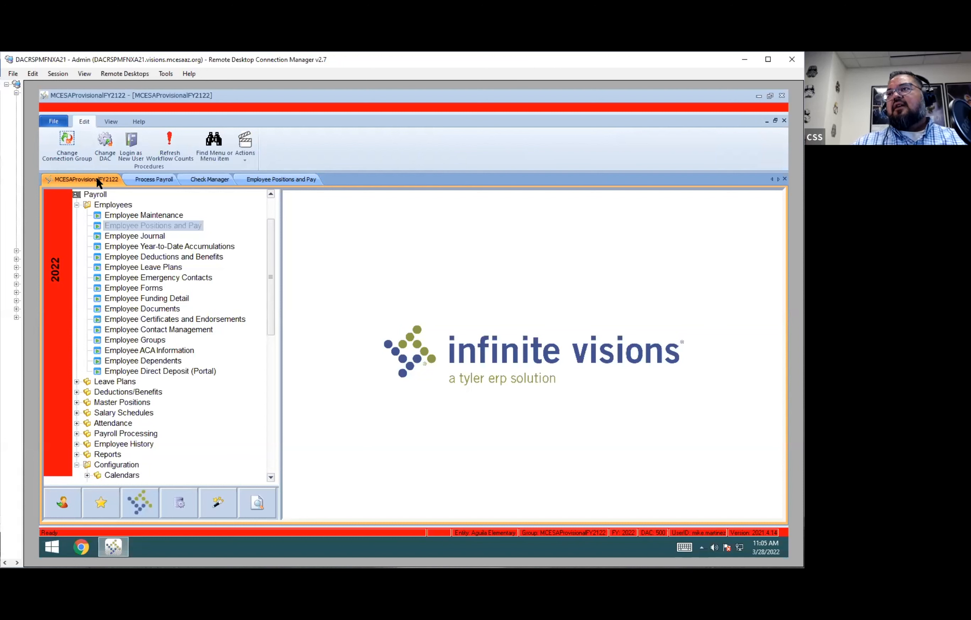
left_click(162, 216)
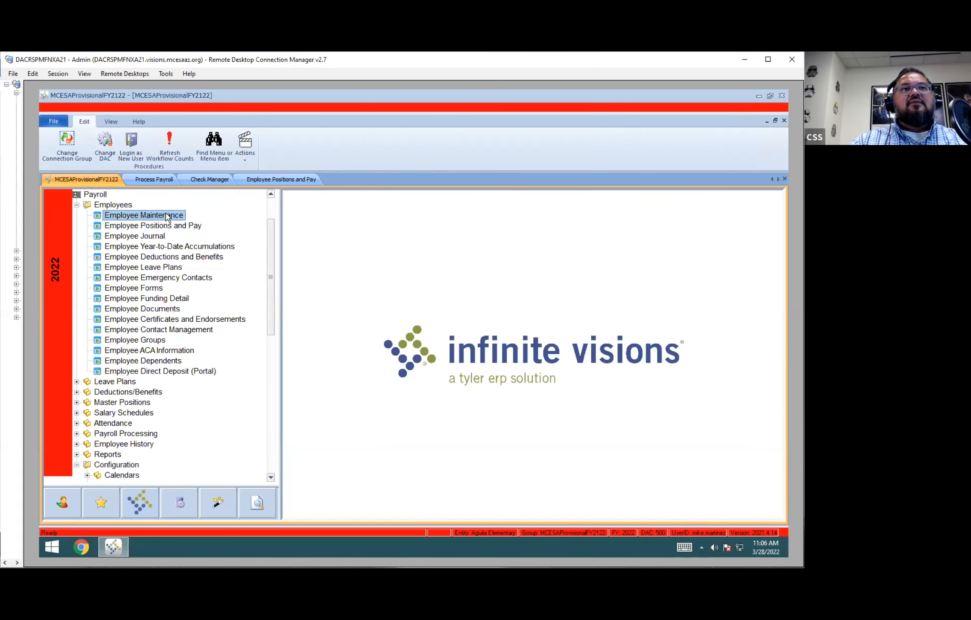
double_click(174, 217)
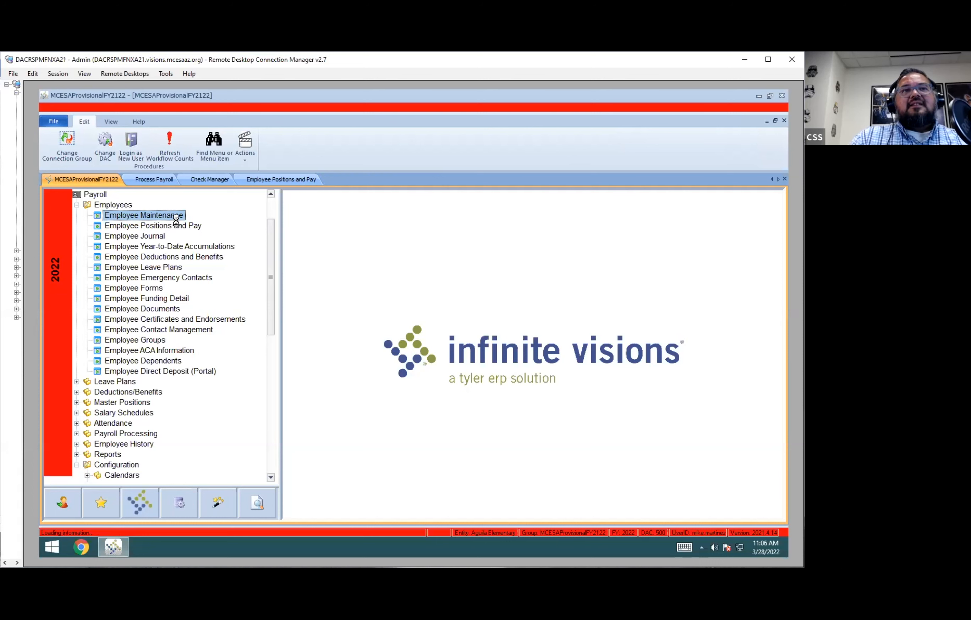
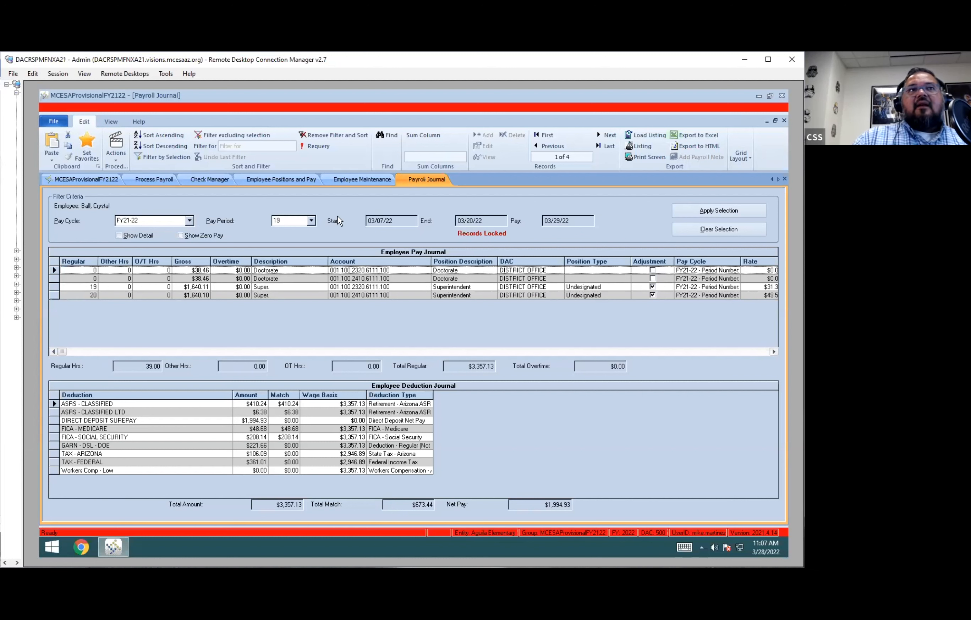
In Process Payroll, select all listed FY21-22 pay periods for Compute Selected Periods, and cancel without computing.
left_click(159, 180)
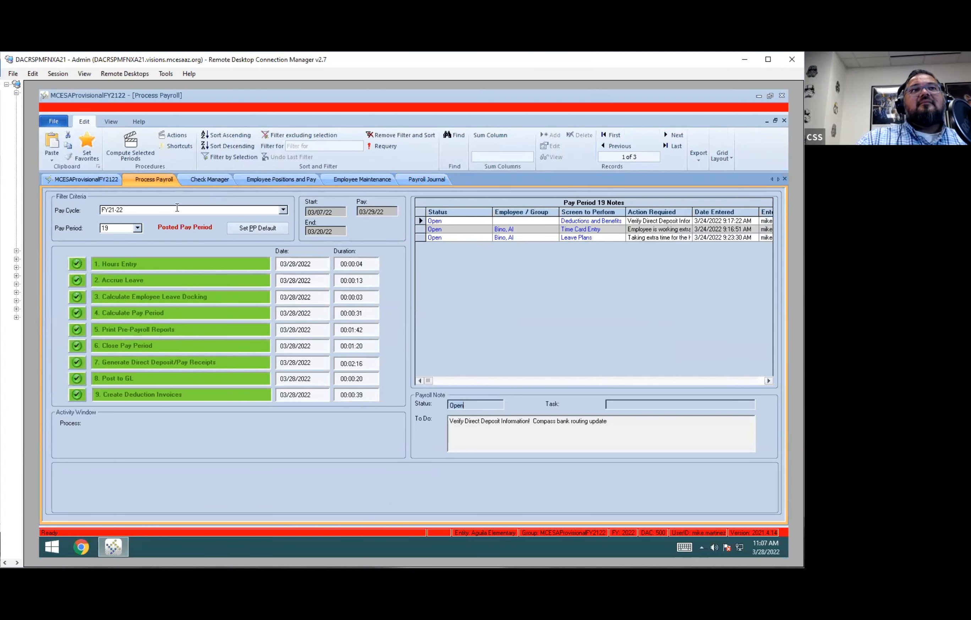
left_click(131, 153)
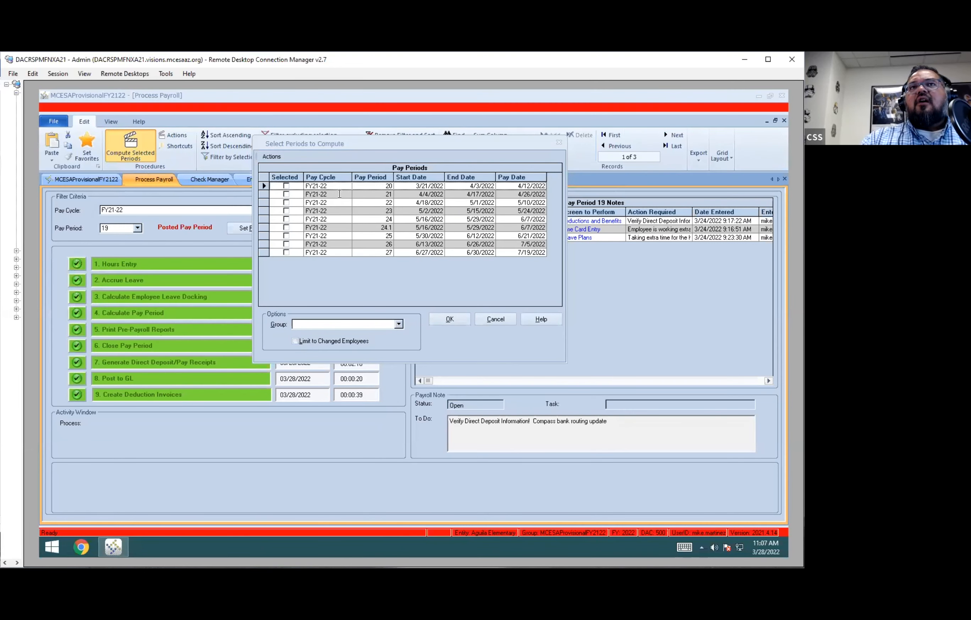
left_click(271, 157)
left_click(278, 163)
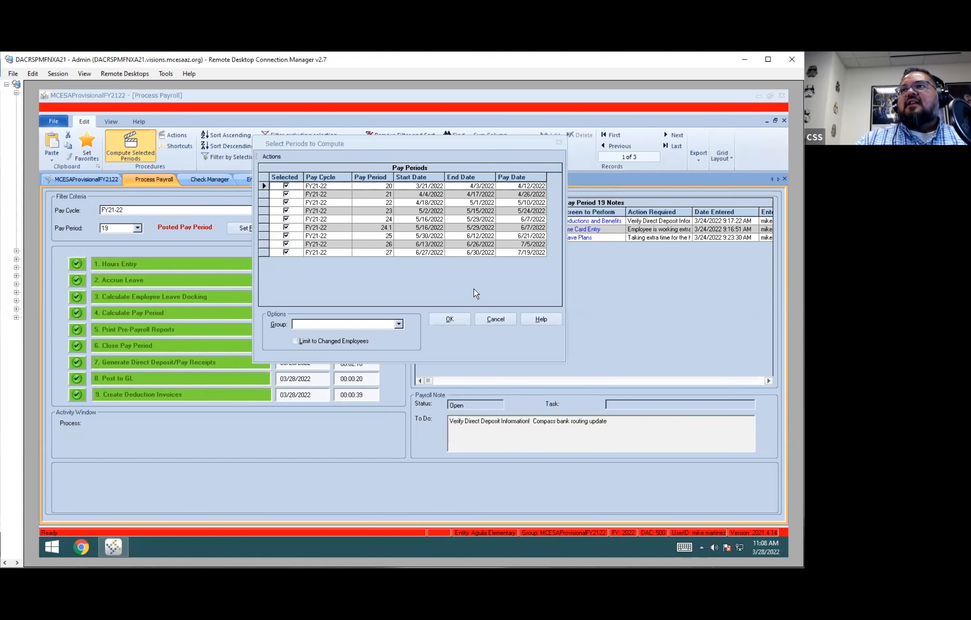
left_click(497, 319)
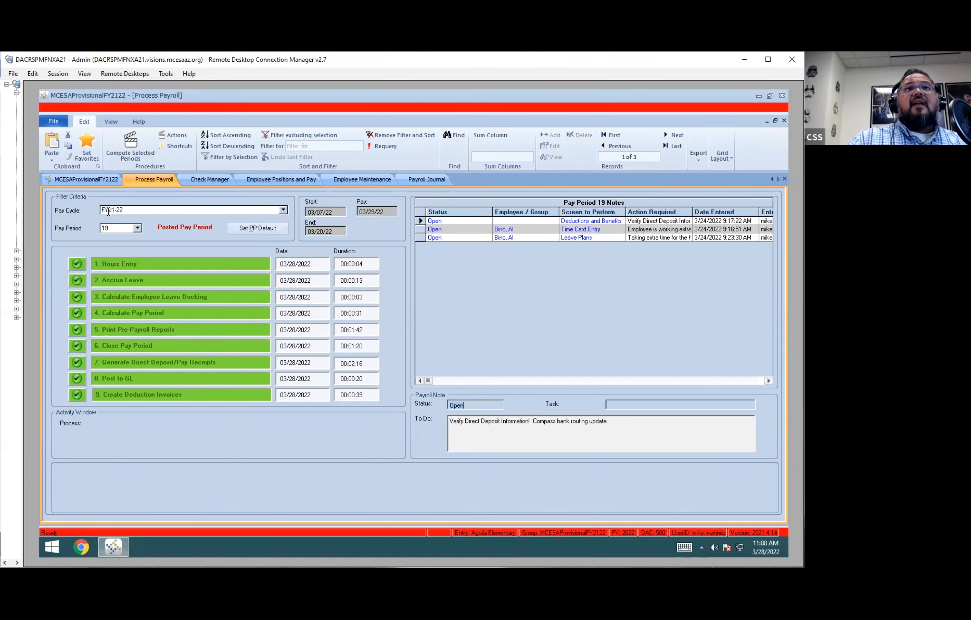
Open Employee Time Card Entry from Payroll's Attendance section and load the Time Card - Actual records for pay period 19.
left_click(88, 179)
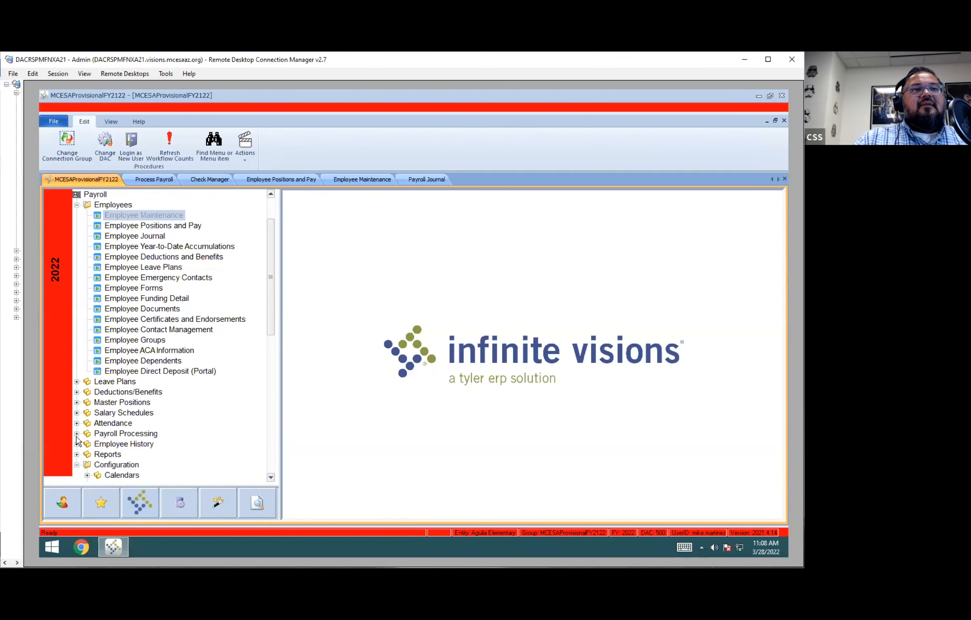
left_click(78, 423)
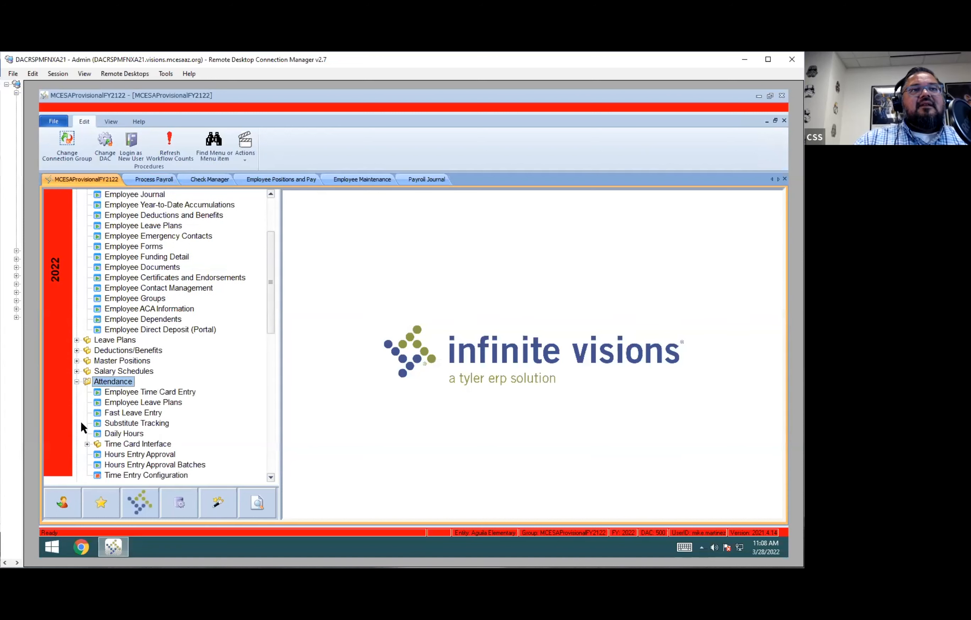
double_click(155, 392)
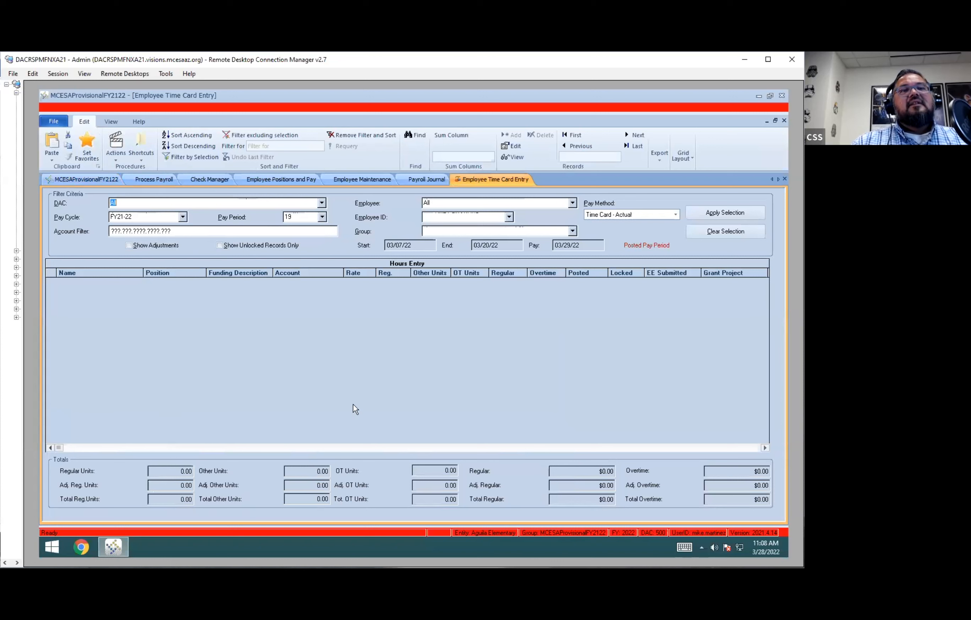
left_click(720, 214)
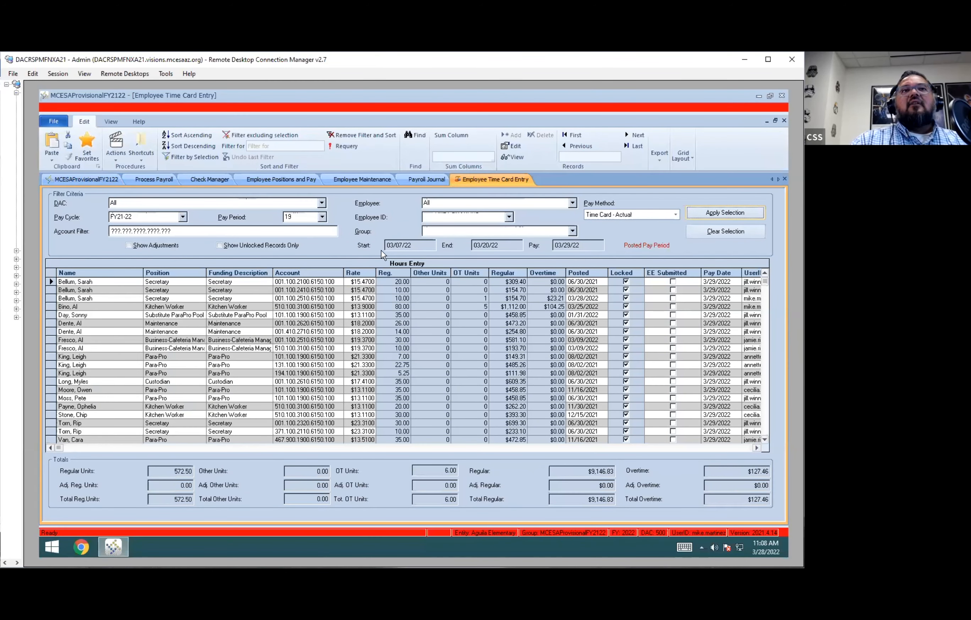
Load the Time Card - Actual records for pay period 20 and mark all of them as locked.
left_click(320, 220)
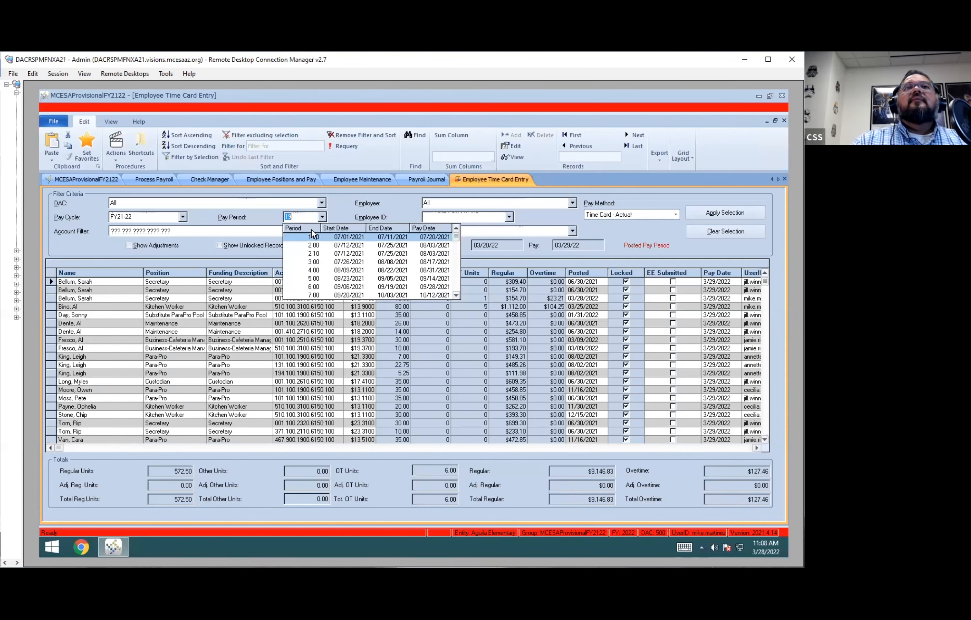
type("20")
key("Tab")
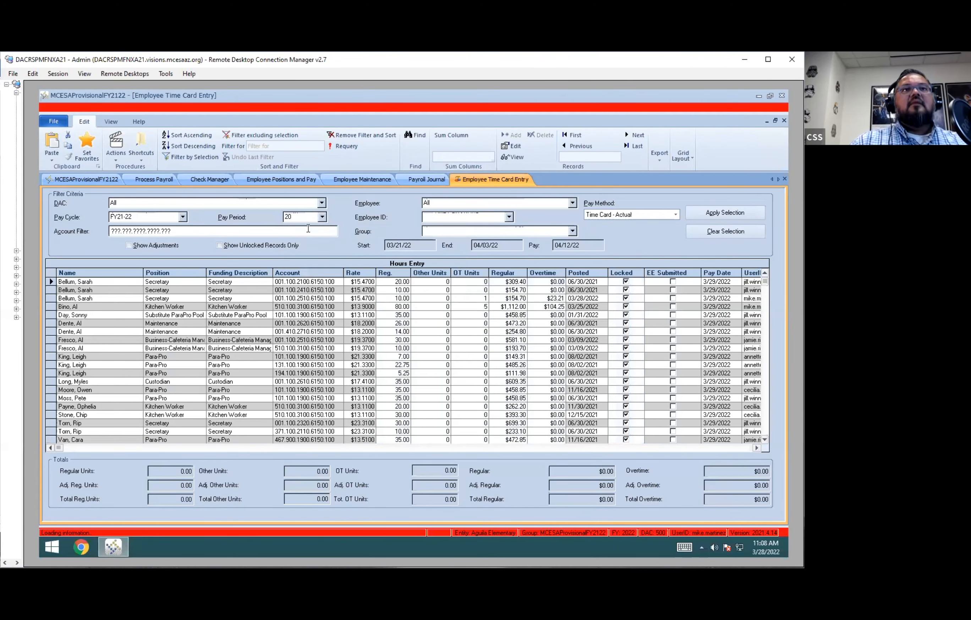
left_click(721, 209)
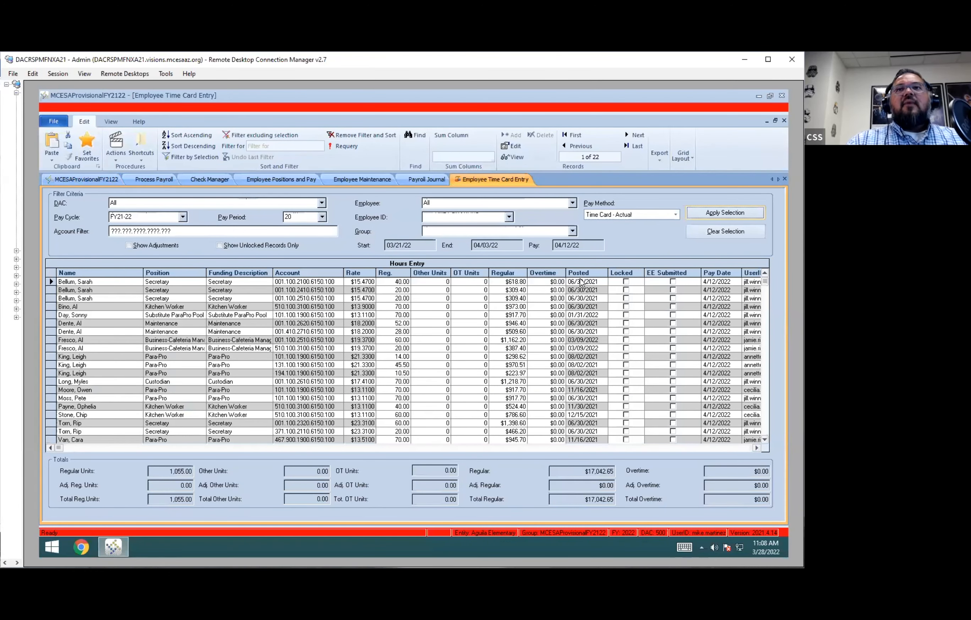
left_click(113, 155)
left_click(126, 180)
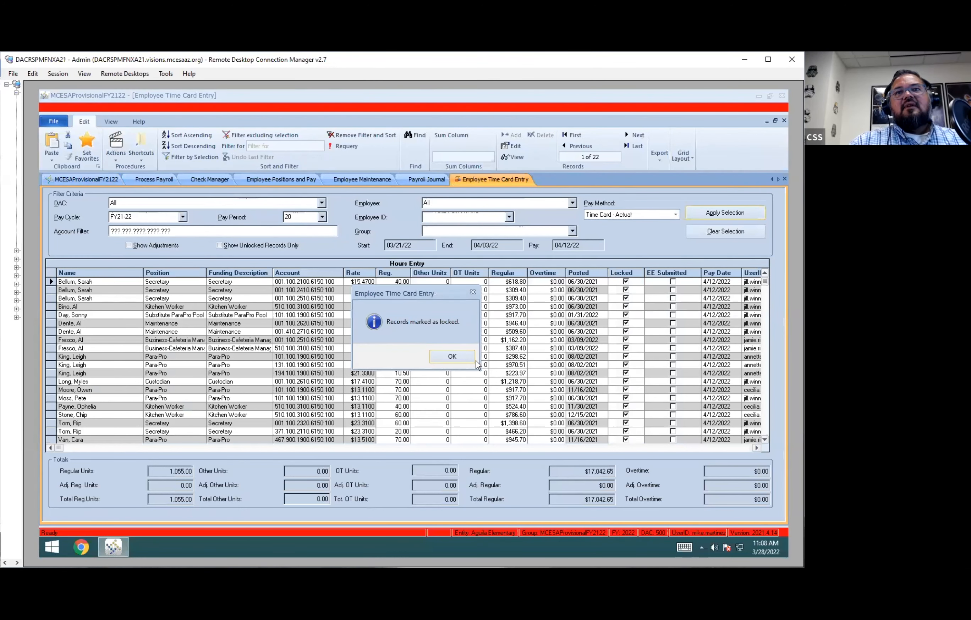
left_click(469, 358)
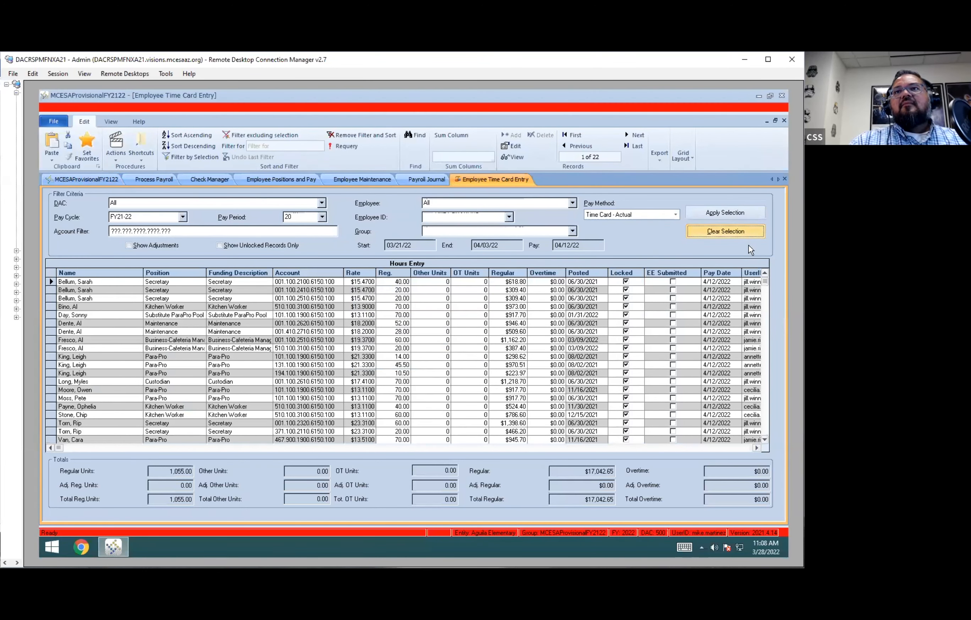
Reload the pay period 20 hours entries for all pay methods and slightly increase the grid's row height.
left_click(743, 234)
left_click(675, 215)
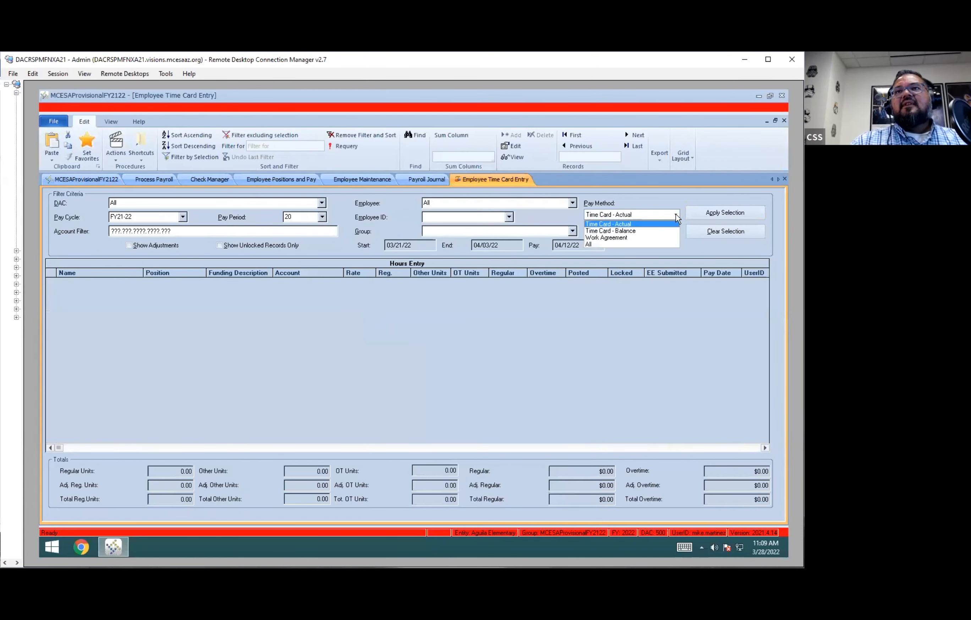
left_click(611, 244)
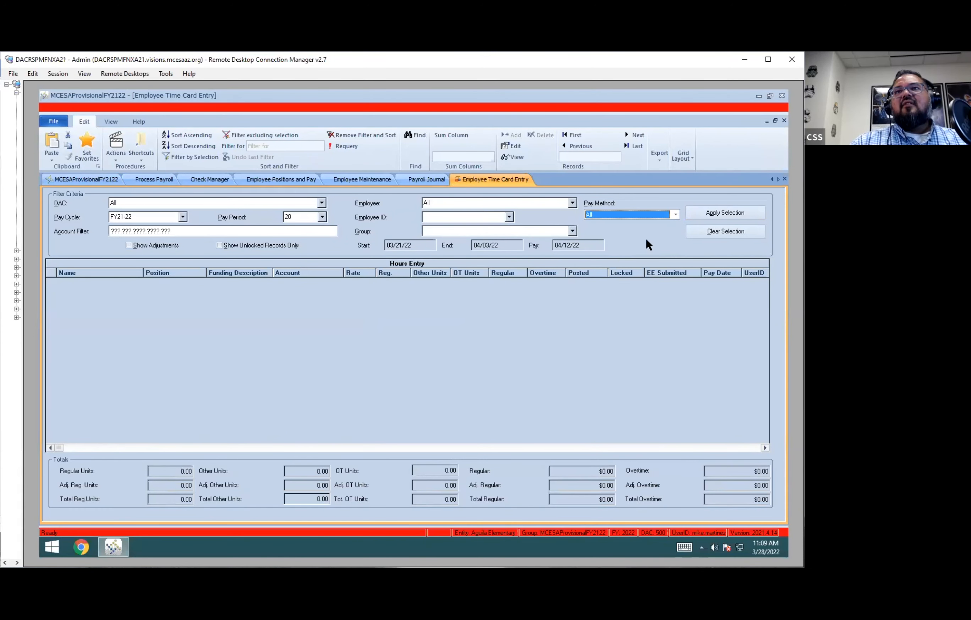
left_click(737, 212)
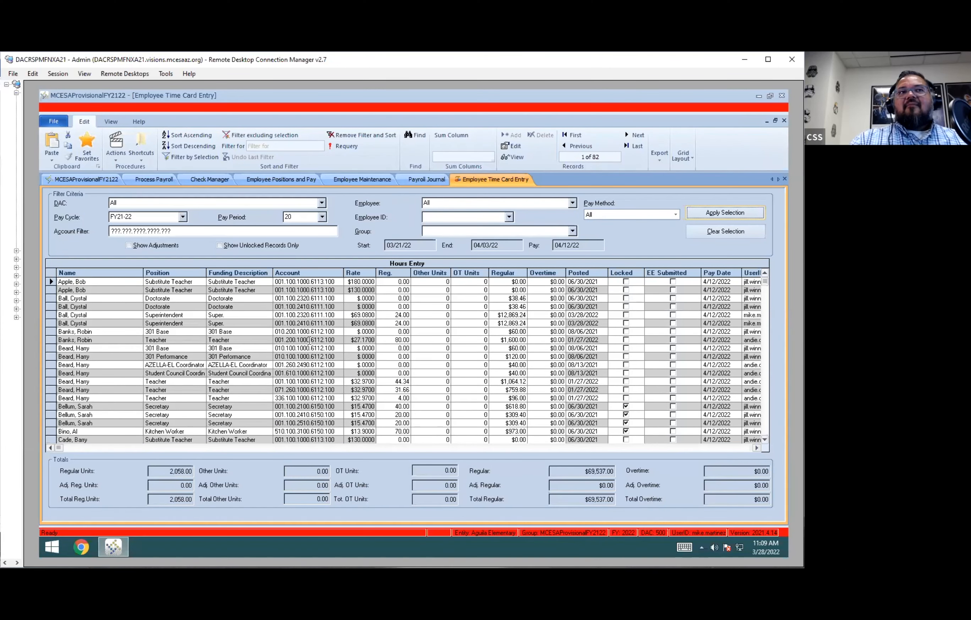
left_click_drag(44, 296, 43, 297)
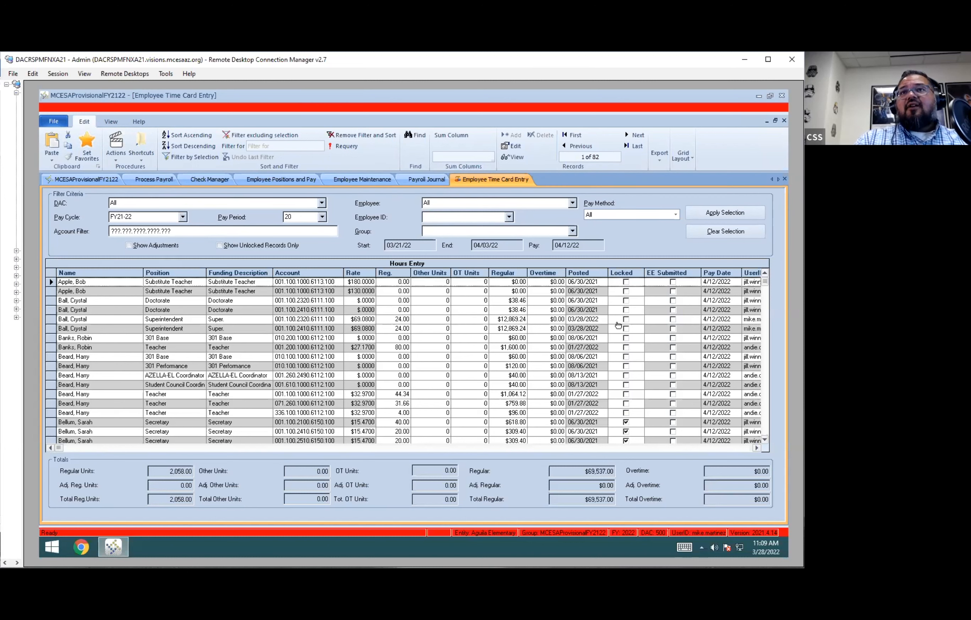
left_click(329, 345)
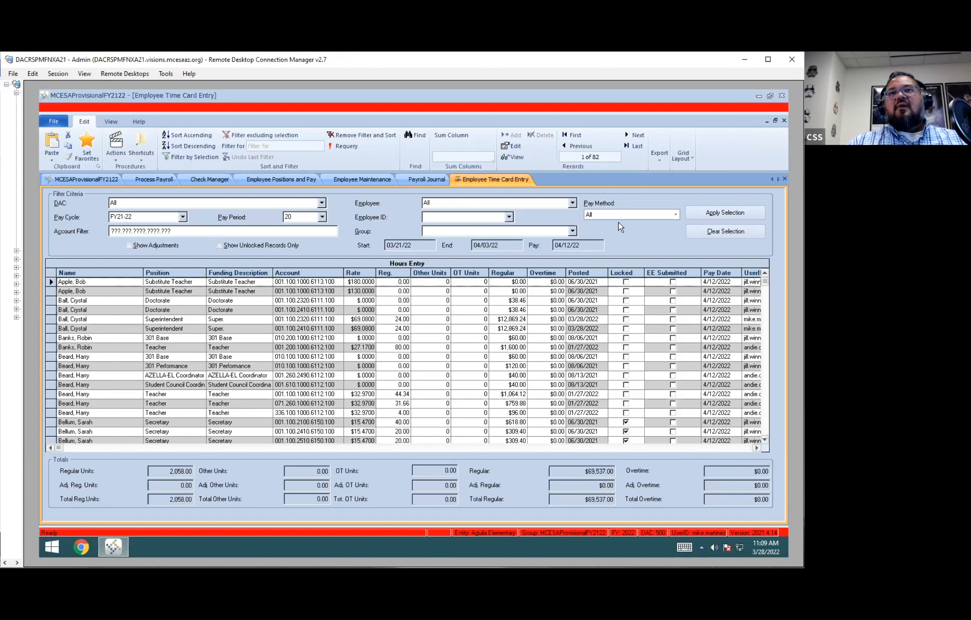
Lock all of the loaded FY21-22 pay period 20 time card records for all pay methods.
left_click(116, 145)
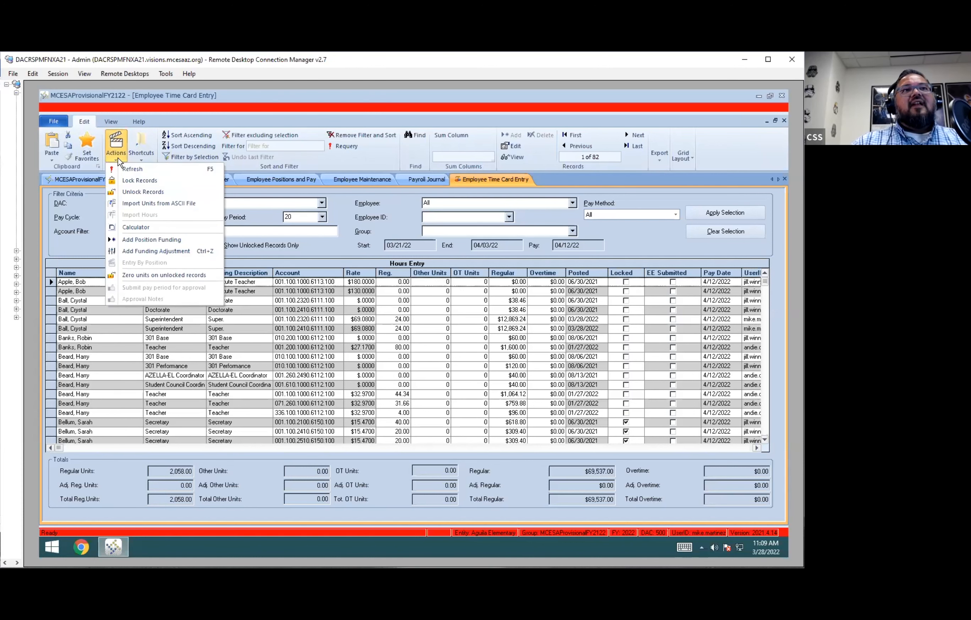
left_click(133, 181)
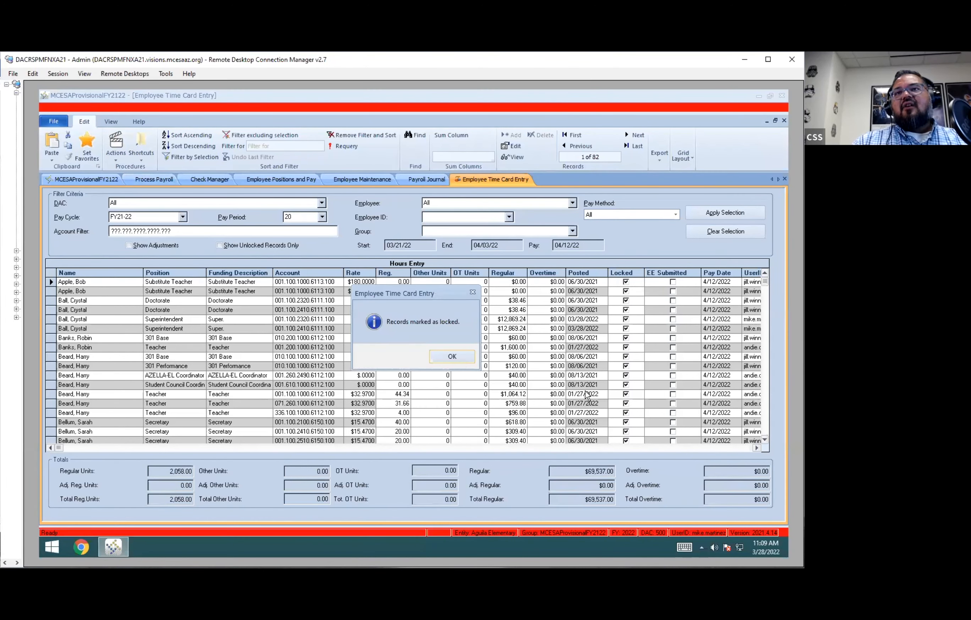
left_click(447, 356)
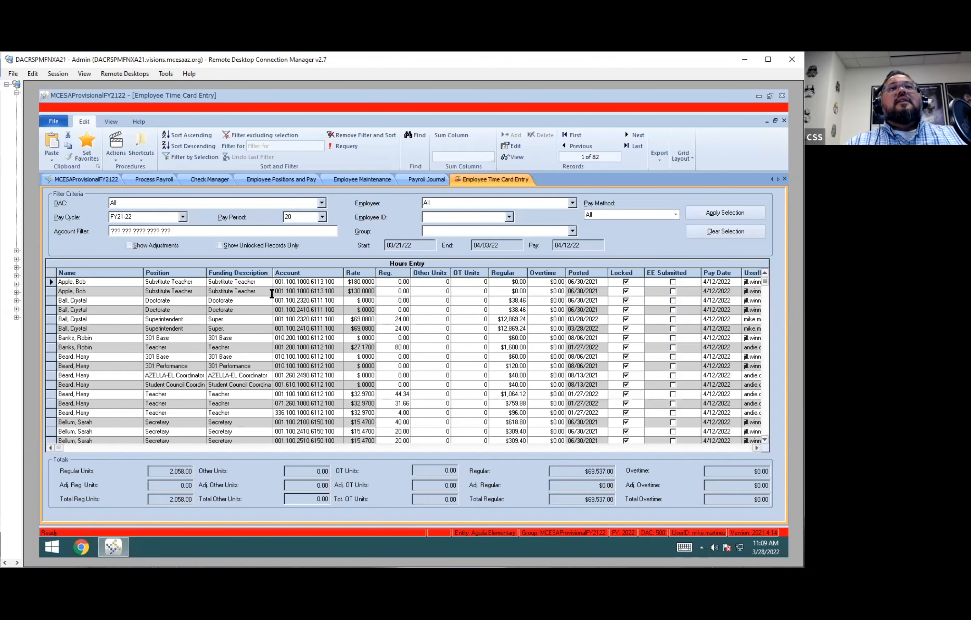
Return to Process Payroll and review the actions available for posted pay period 19.
left_click(157, 182)
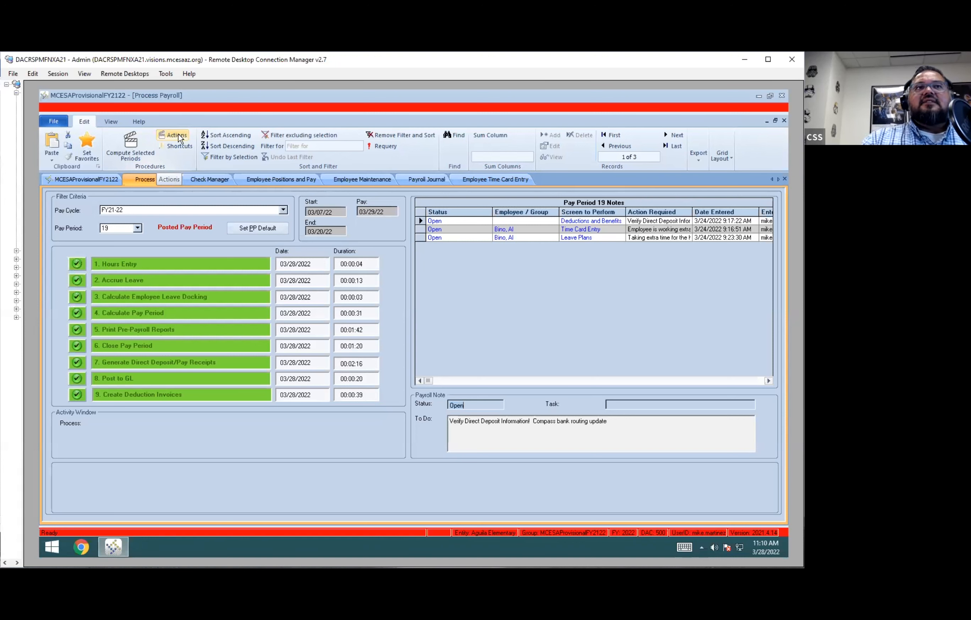
left_click(176, 136)
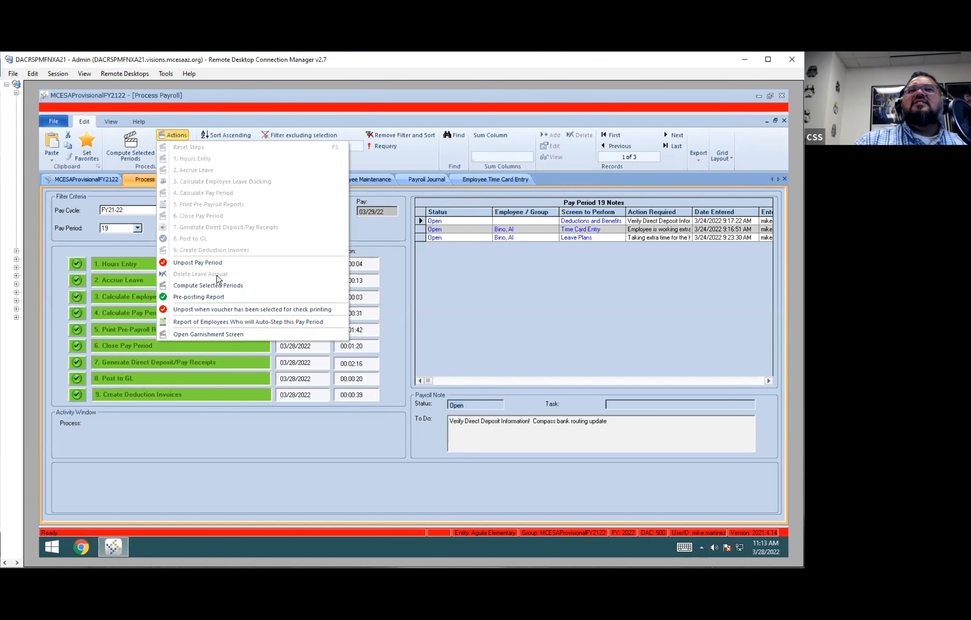
left_click(505, 353)
Close Process Payroll and every other open window except the MCESAProvisionalFY2122 main menu.
right_click(153, 179)
left_click(182, 185)
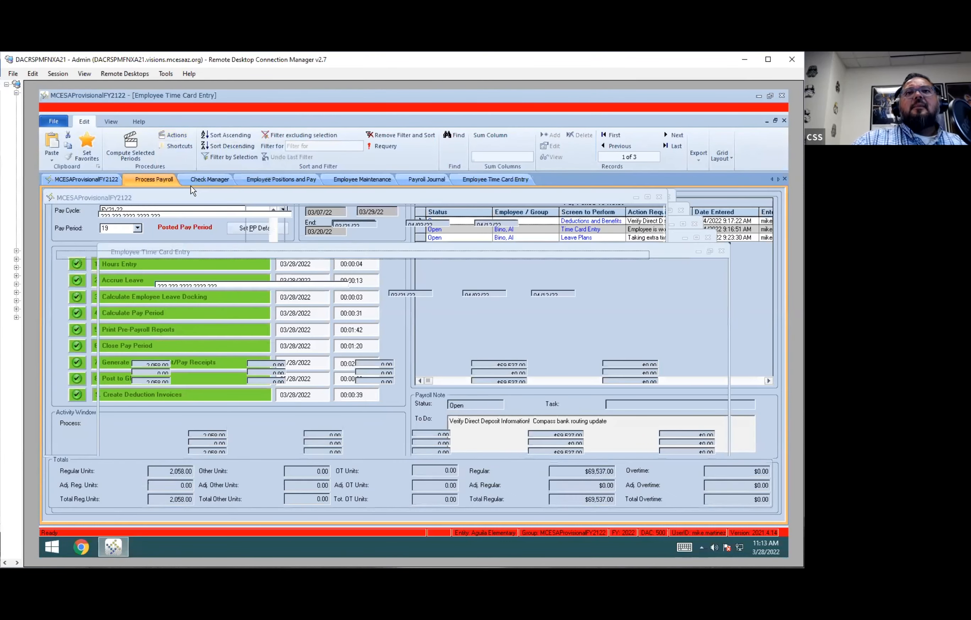
left_click(82, 180)
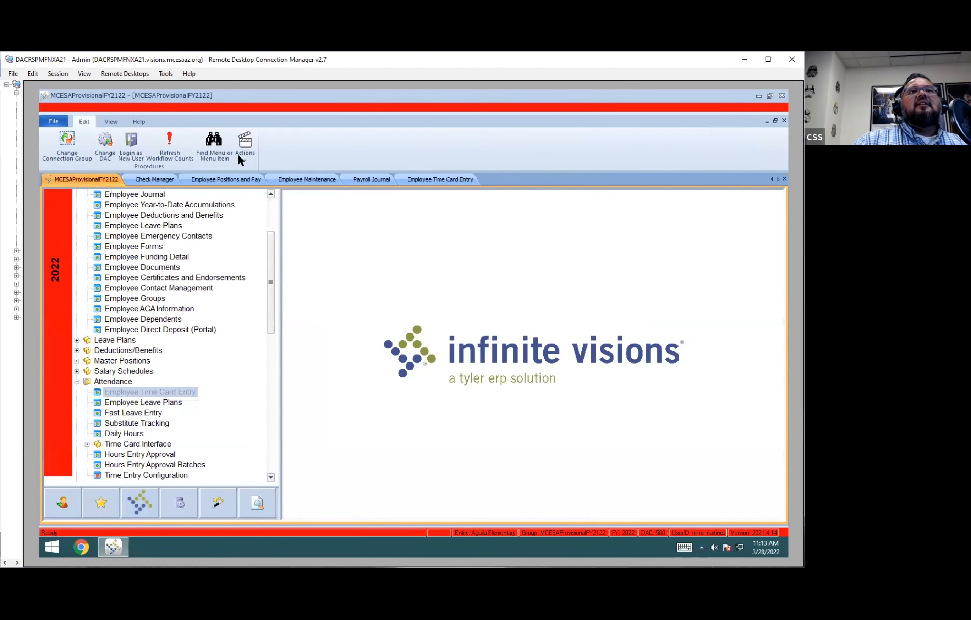
left_click(110, 121)
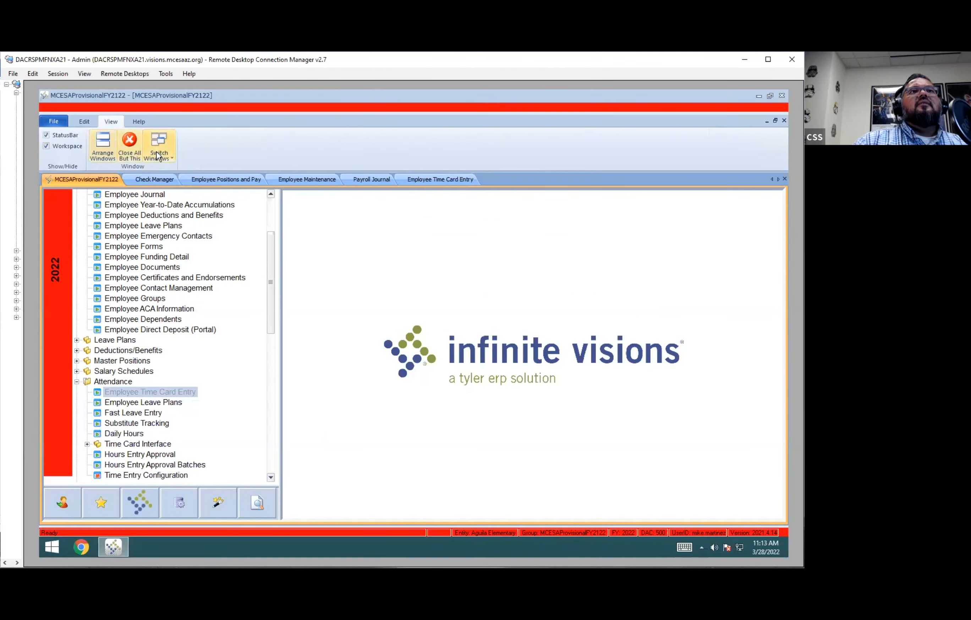
left_click(130, 151)
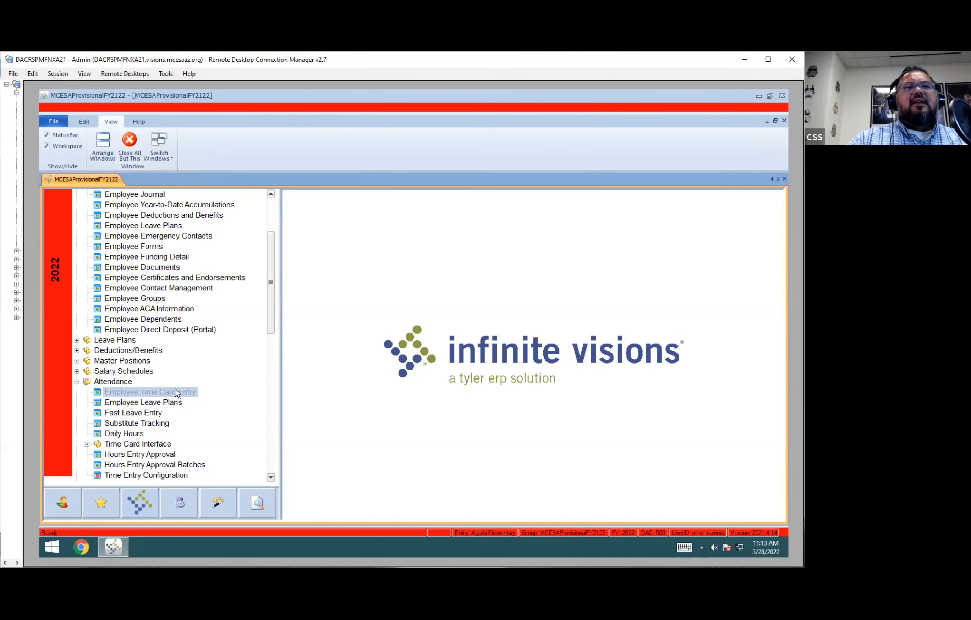
Open PR Invoice Processing and suspend the 03/29/2022 US Department of Education GARN - DSL - DOE invoice.
left_click(163, 401)
scroll(163, 398, "down", 2)
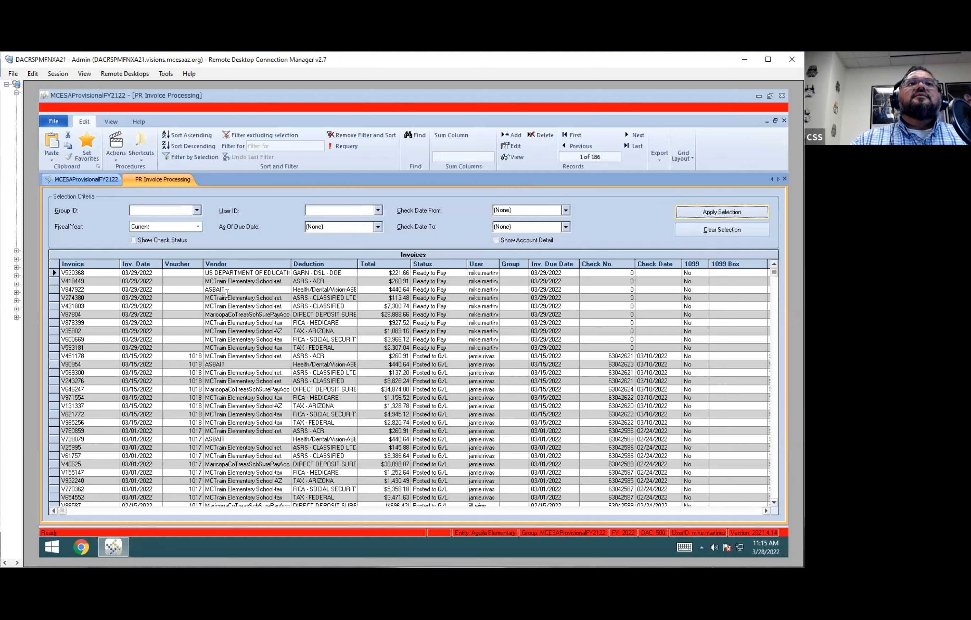
left_click(229, 272)
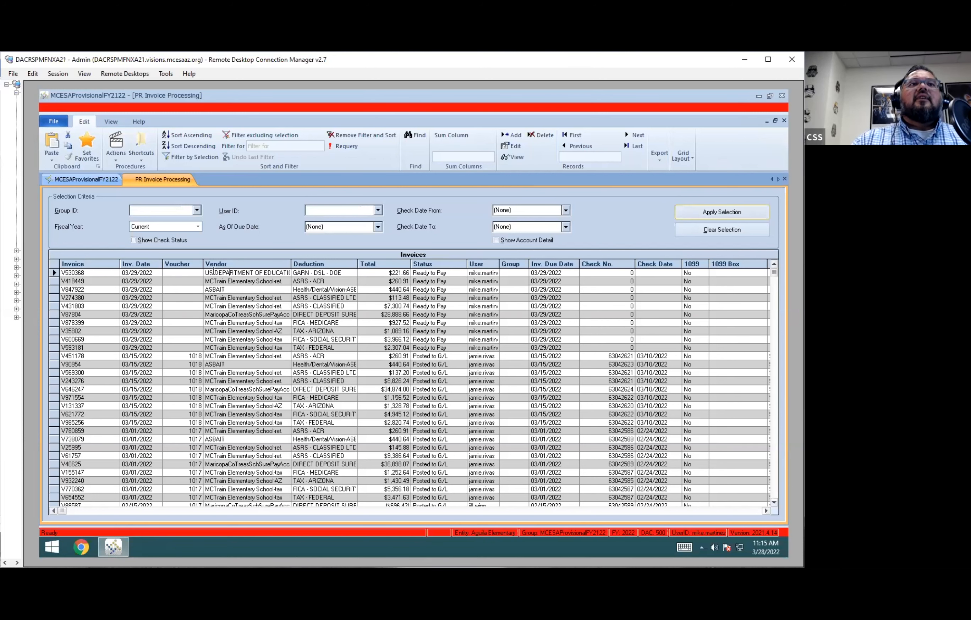
left_click(54, 273)
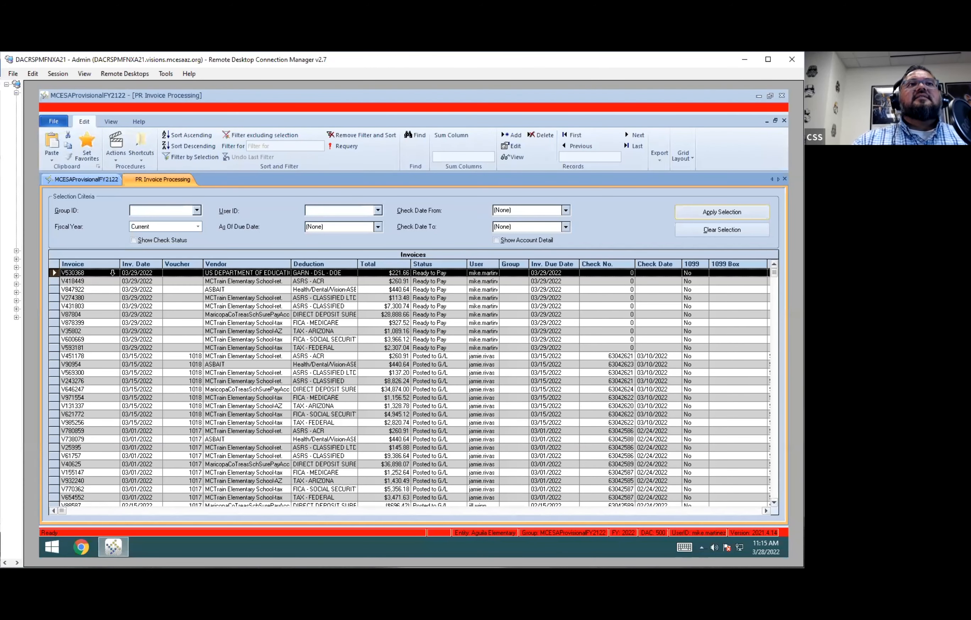
left_click(115, 159)
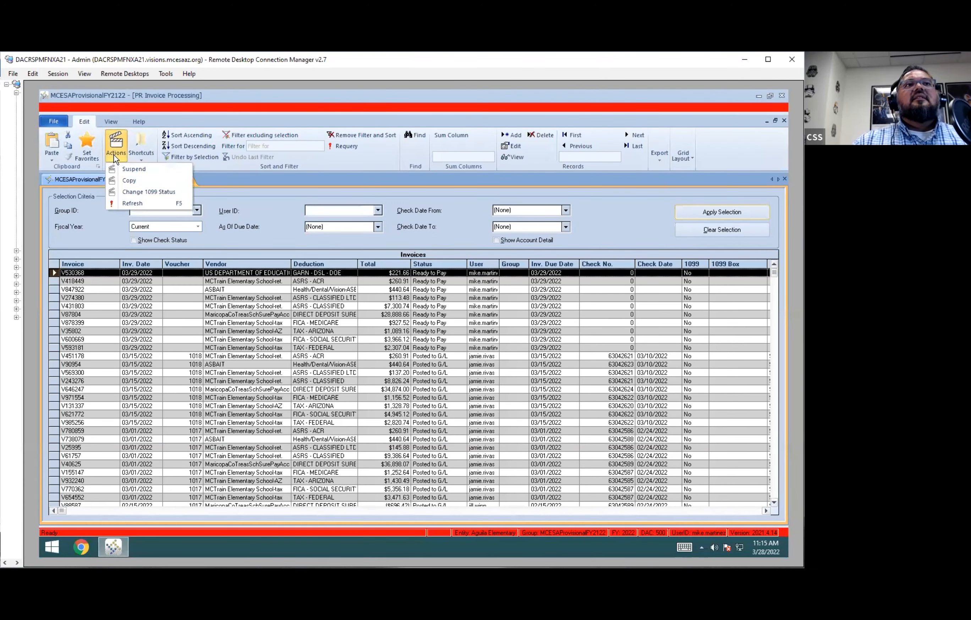
left_click(138, 170)
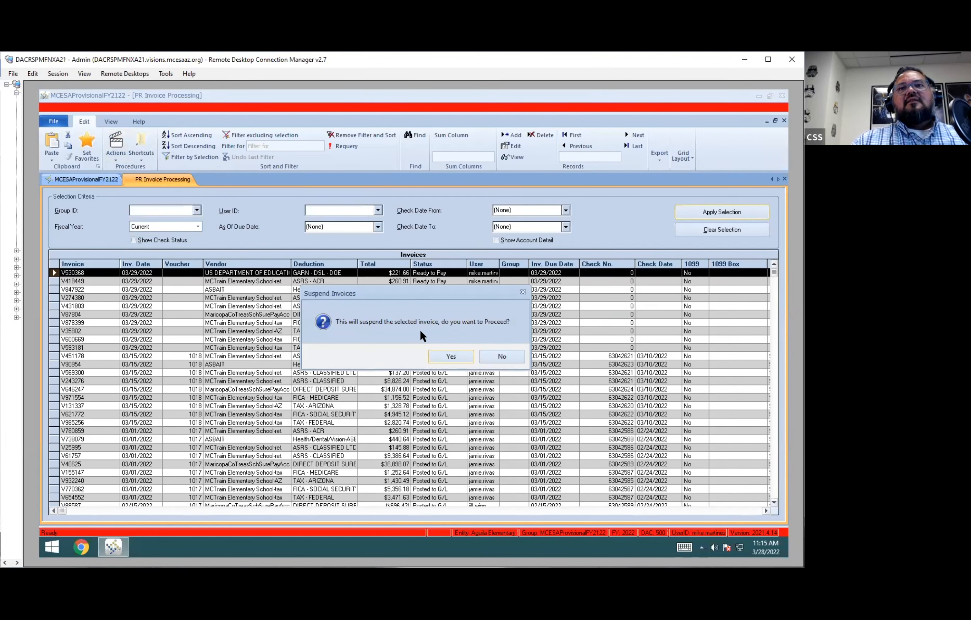
left_click(452, 357)
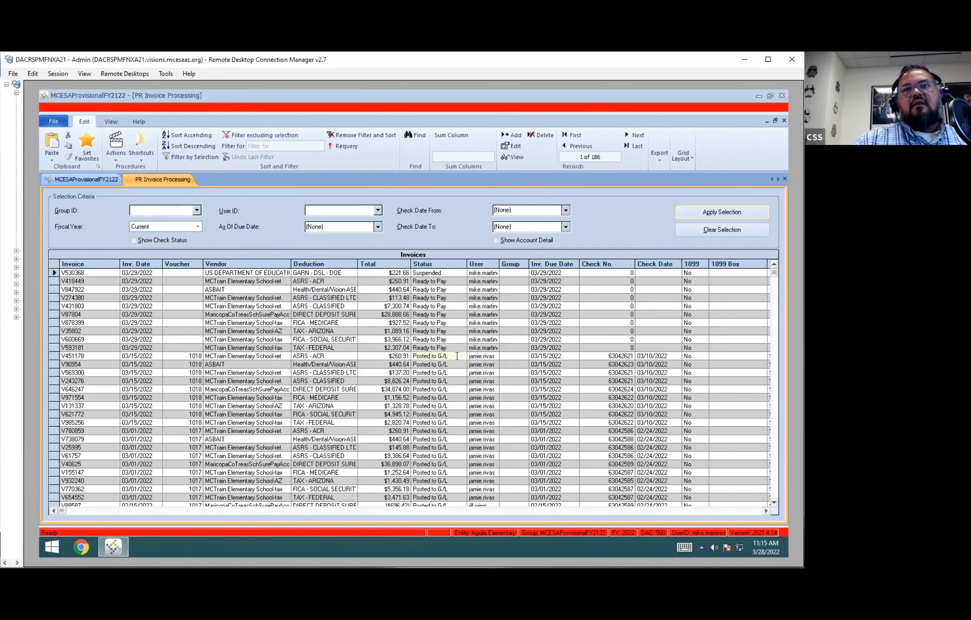
Open the suspended US Department of Education invoice and save it without changes to release it for payment.
left_click(457, 274)
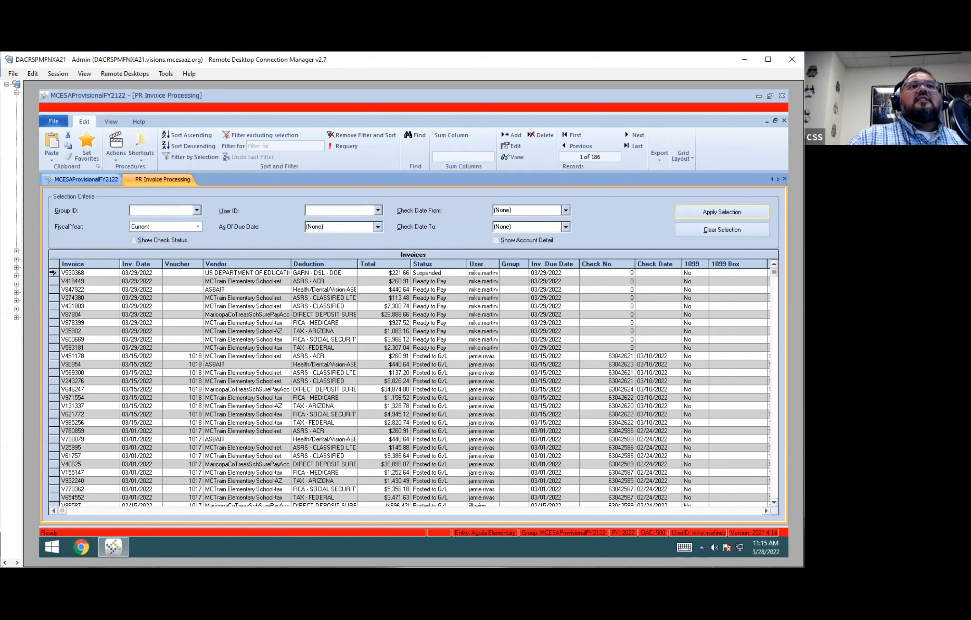
double_click(53, 272)
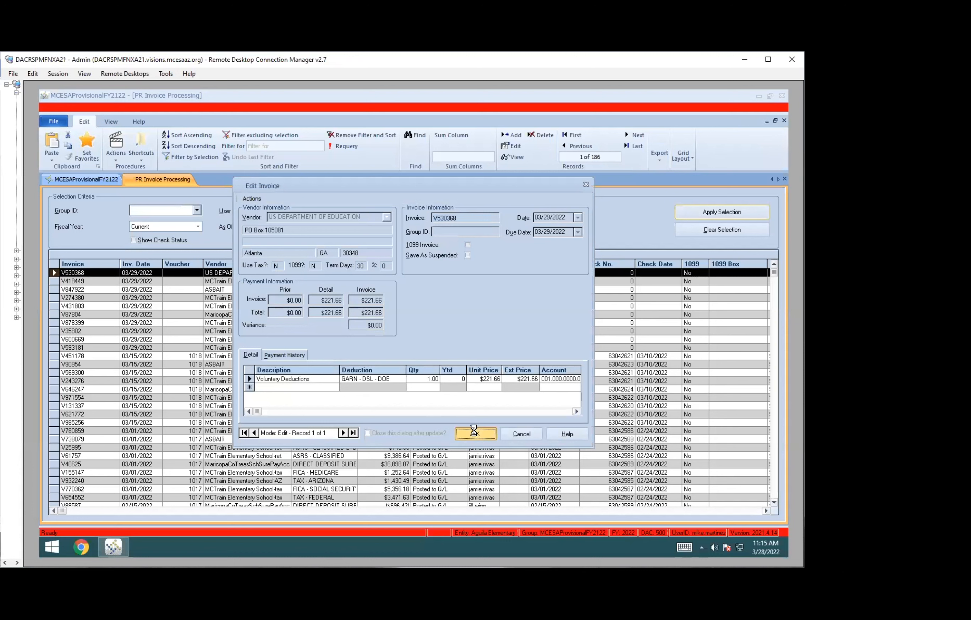
left_click(474, 433)
Create a copy of the US Department of Education GARN - DSL - DOE invoice.
left_click(98, 273)
left_click(53, 272)
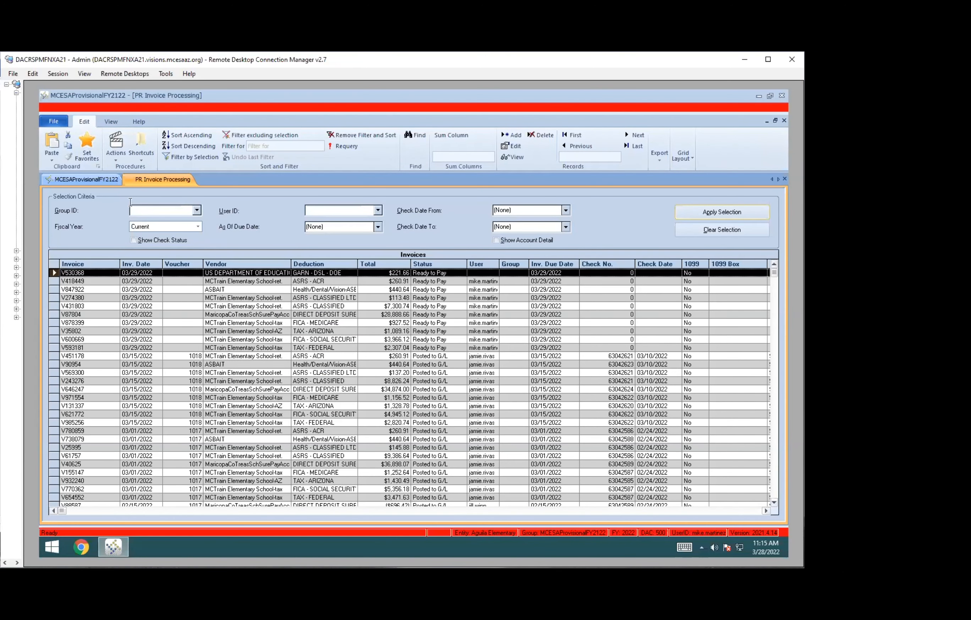
left_click(115, 153)
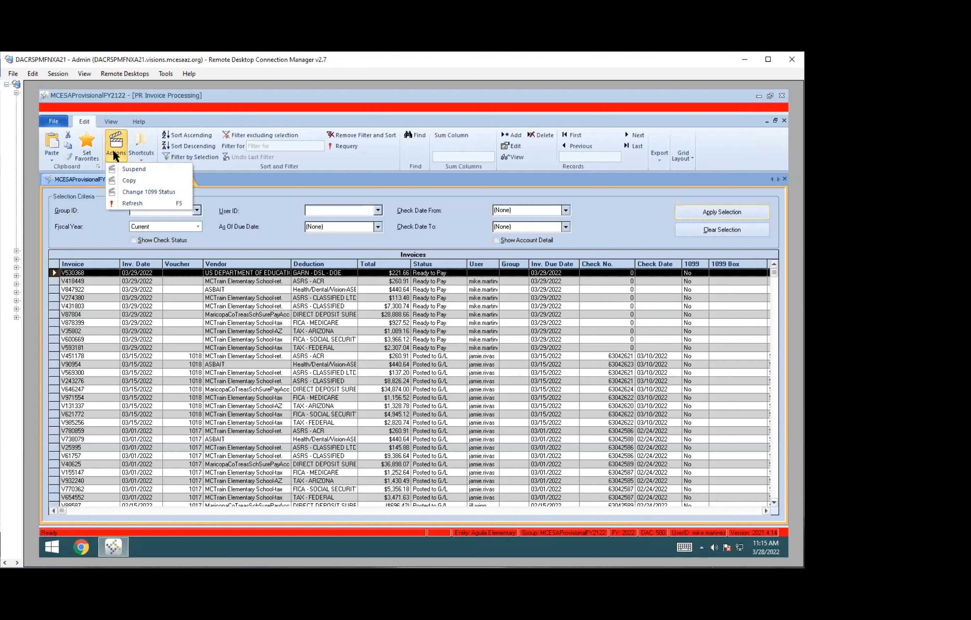
left_click(136, 180)
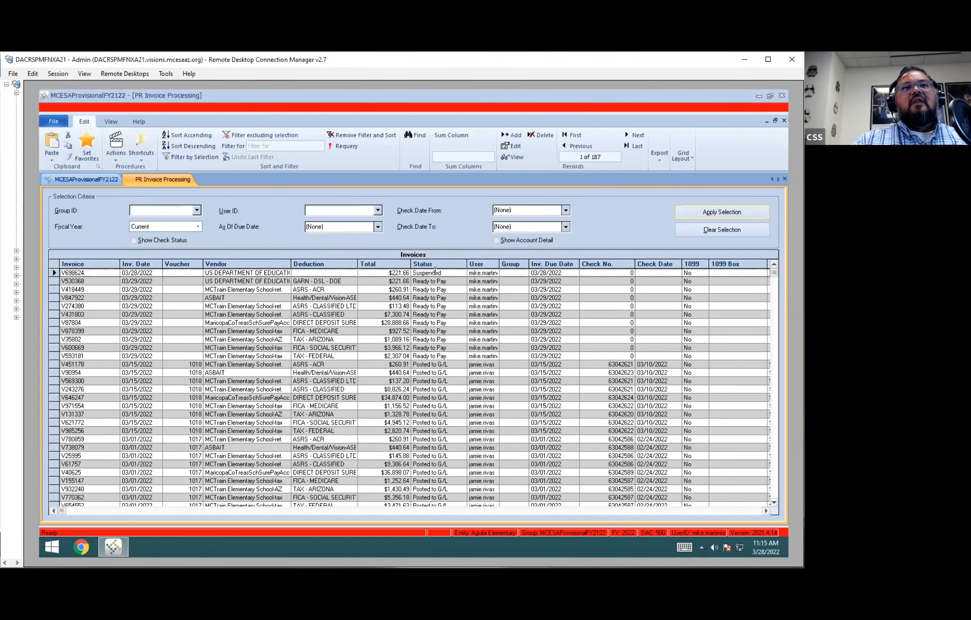
Edit the copied US Department of Education invoice, set its Group ID to sdfg, save it with the screen cleared, and select its row.
double_click(273, 273)
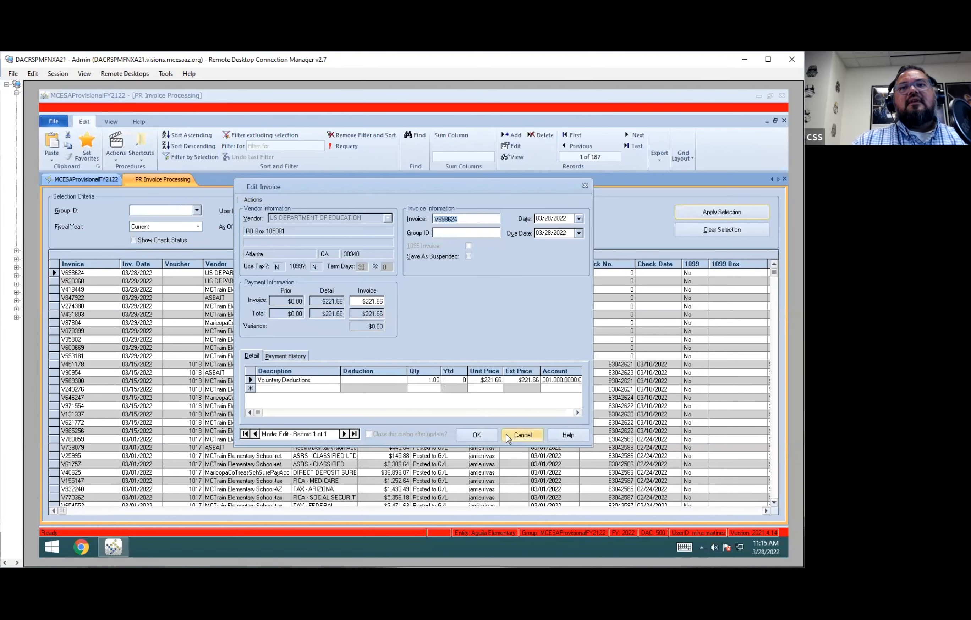
left_click(480, 436)
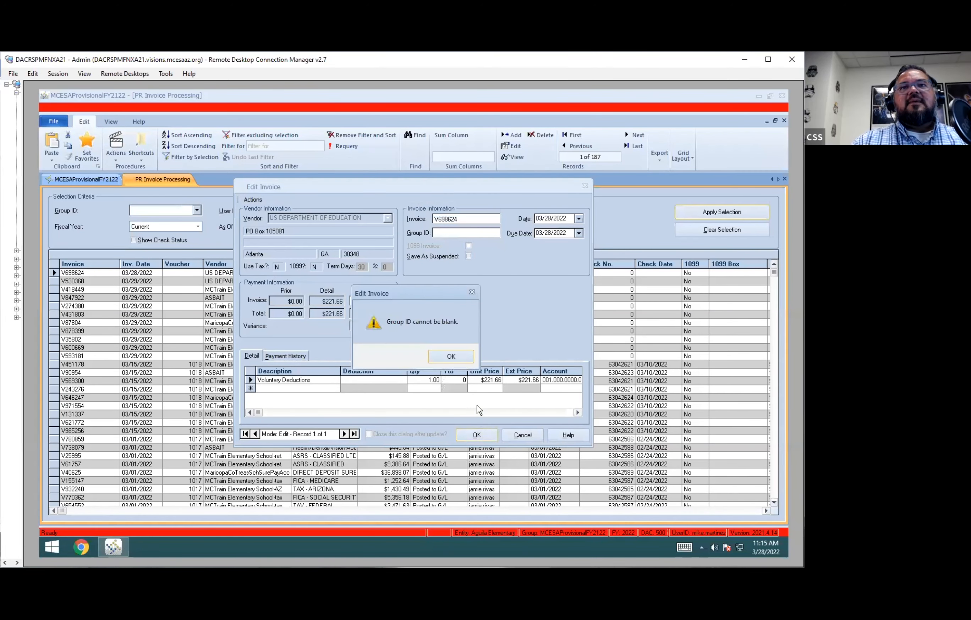
left_click(459, 361)
type("sdfg")
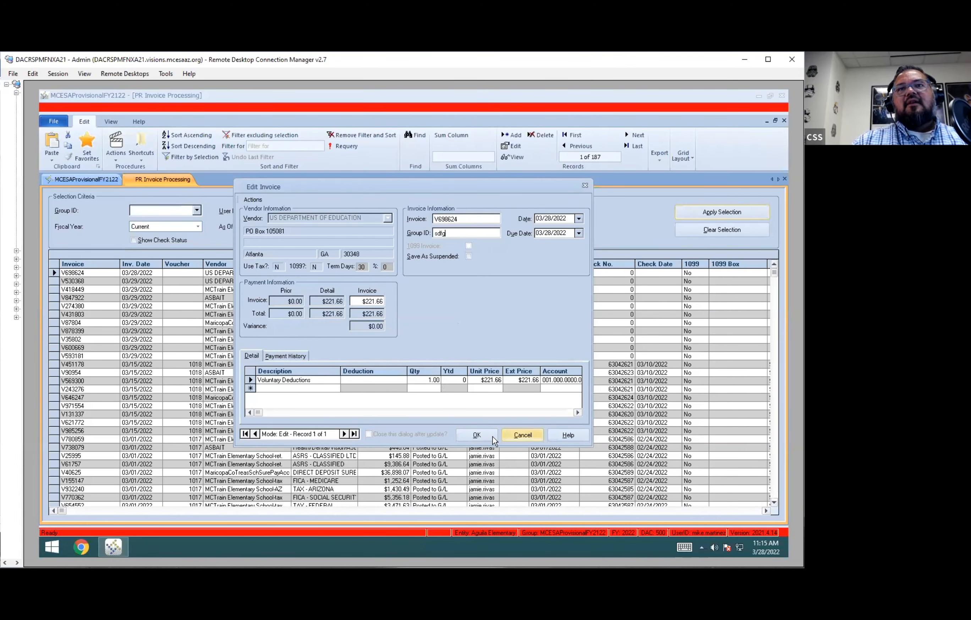
left_click(481, 436)
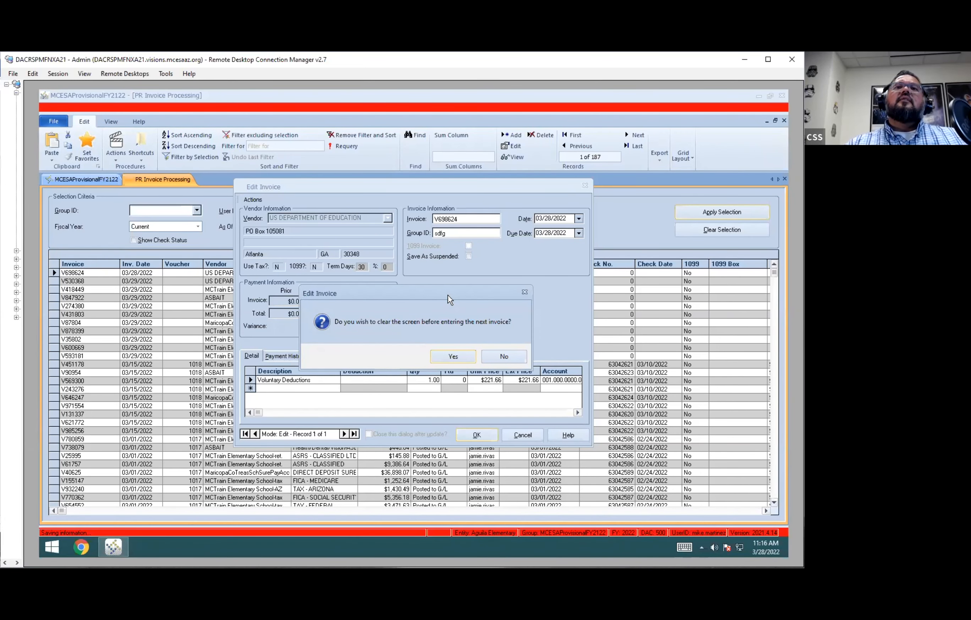
left_click_drag(449, 299, 554, 275)
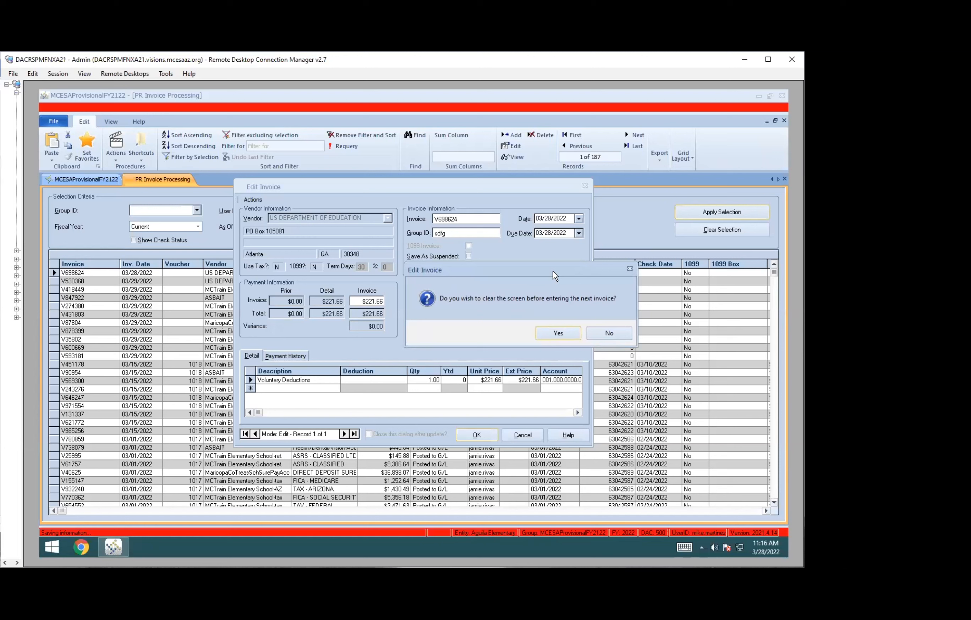
left_click(562, 335)
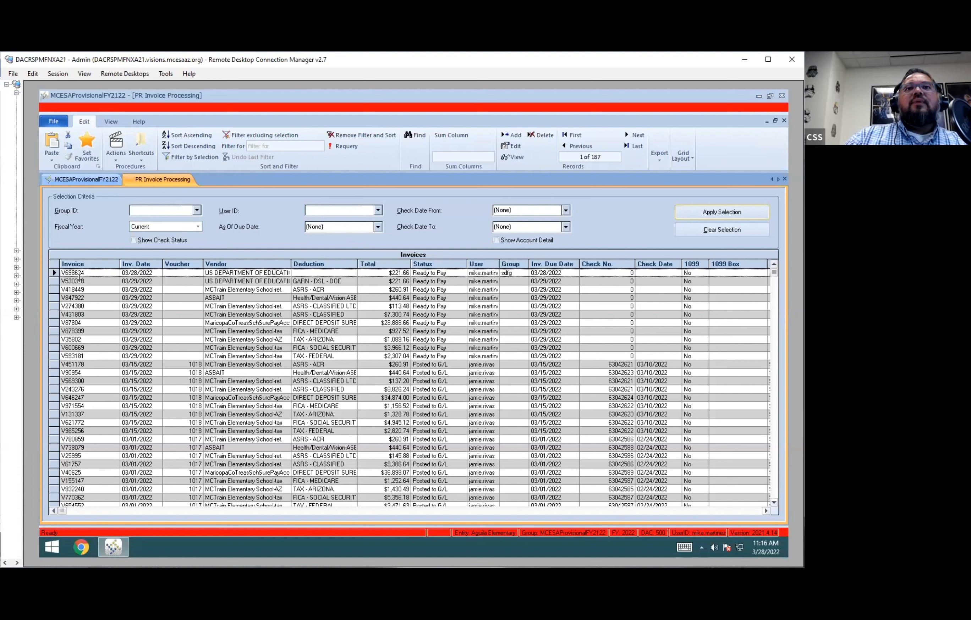
left_click(55, 273)
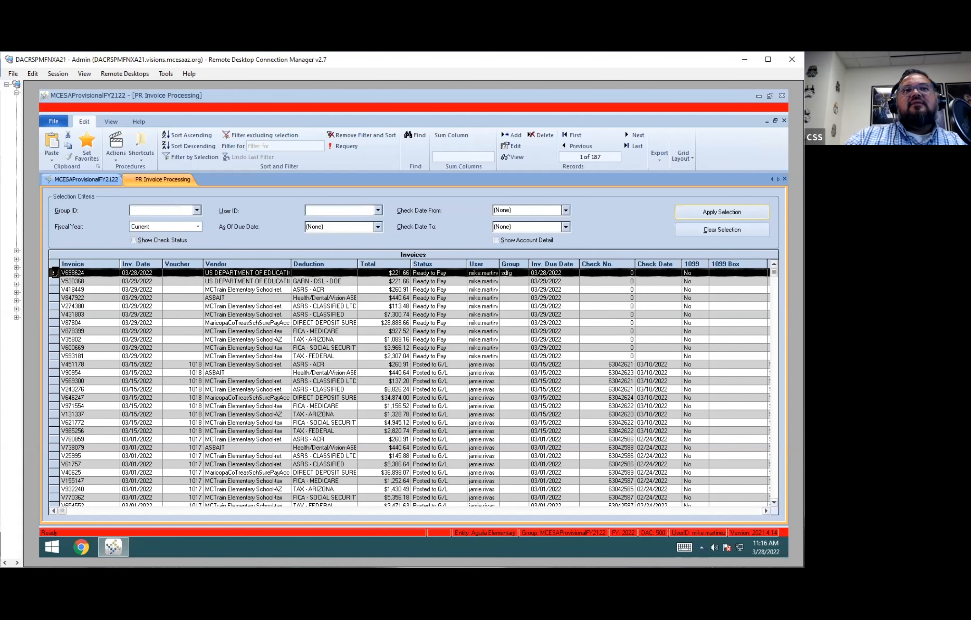